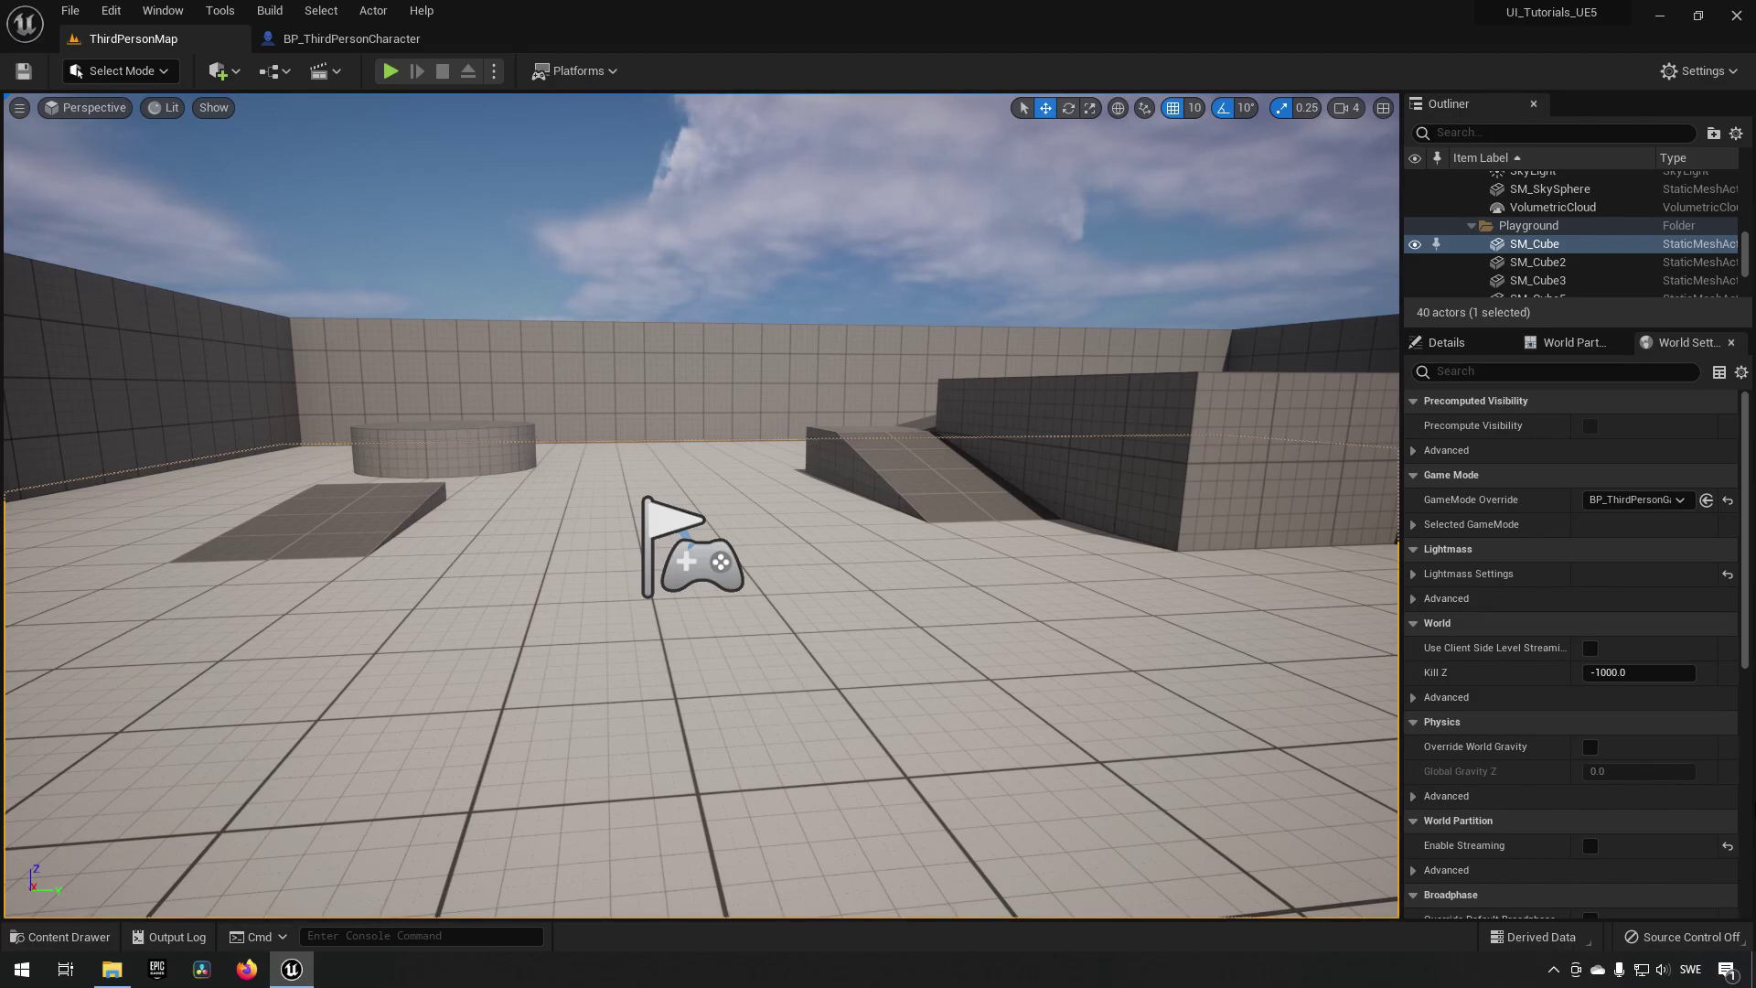
# Step: Create a UserWidget-based Widget Blueprint named W_MainHUD in the RichText folder
pyautogui.hotkey('ctrl', 'space')
pyautogui.click(664, 826)
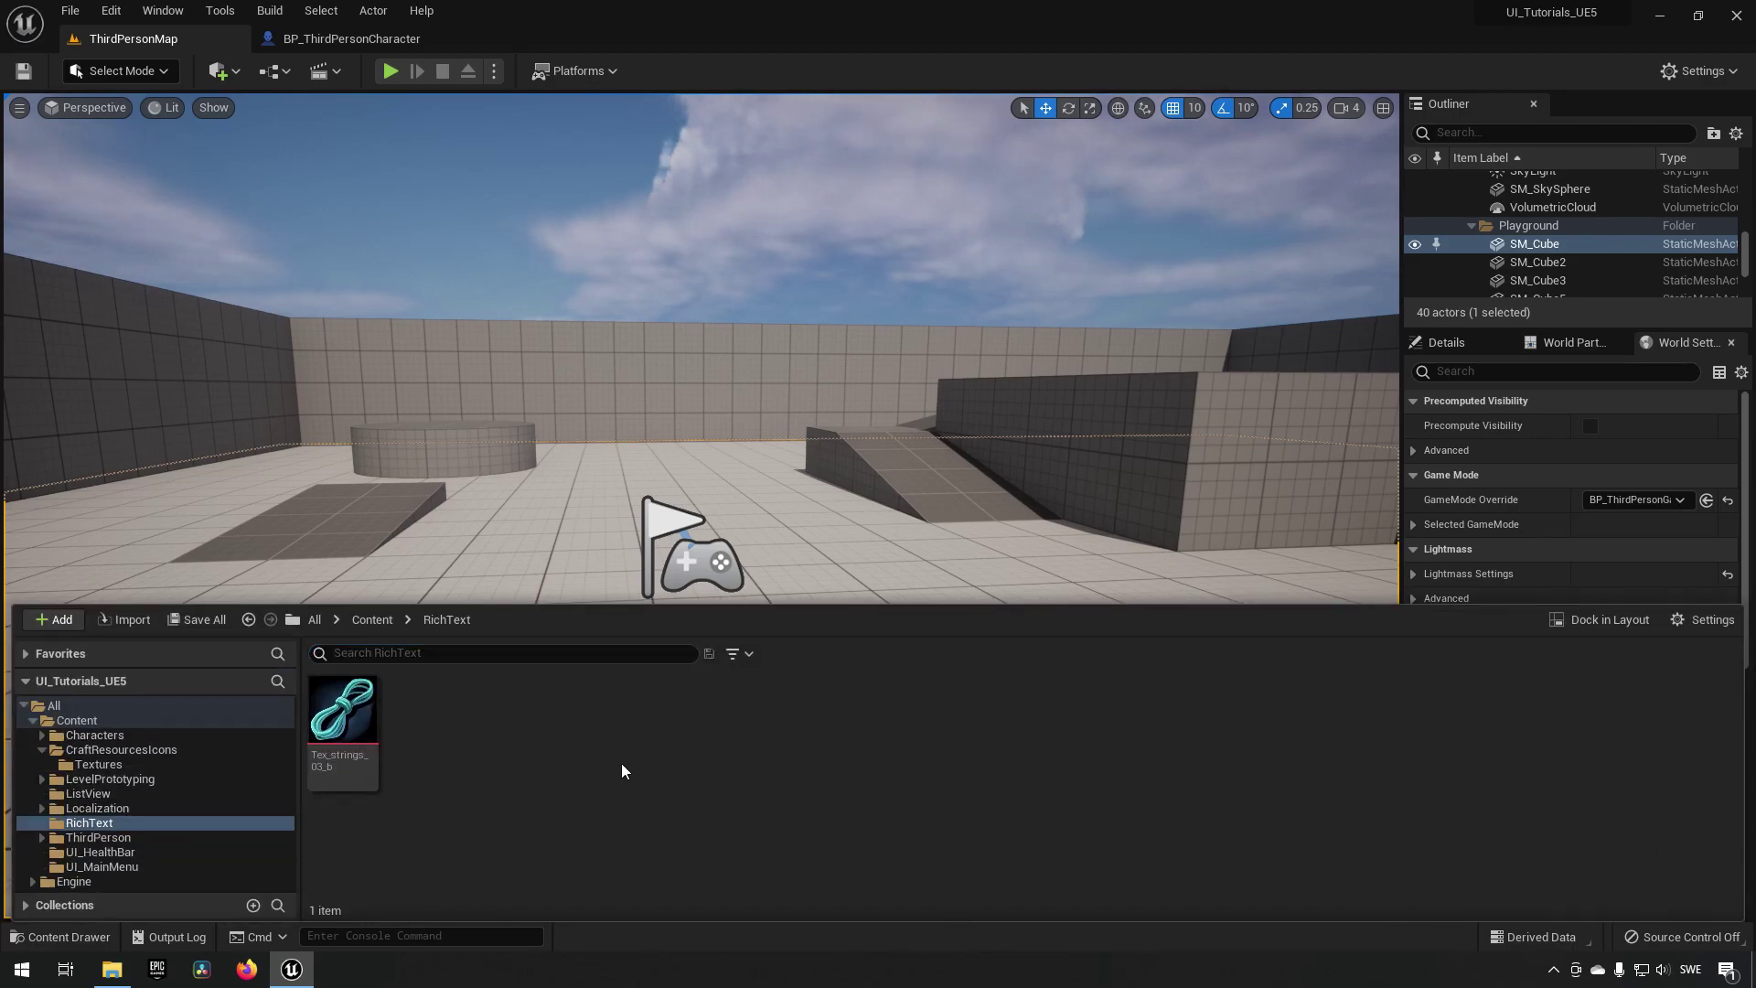
pyautogui.rightClick(592, 728)
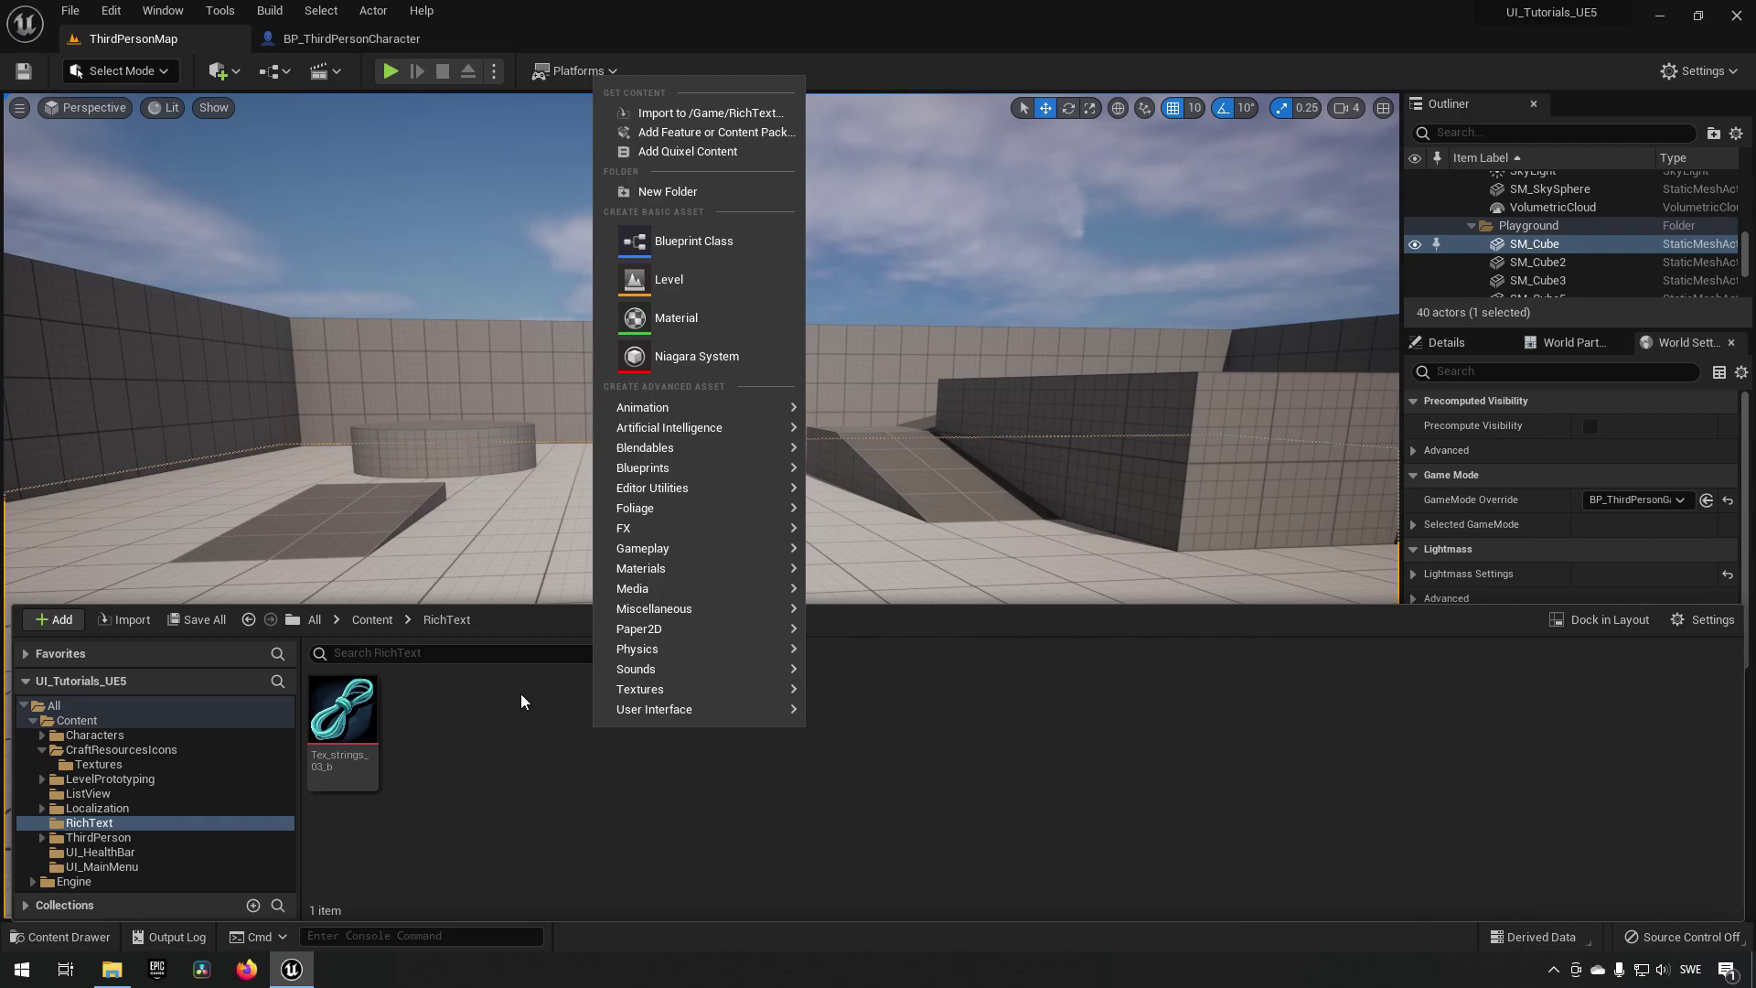
pyautogui.moveTo(631, 711)
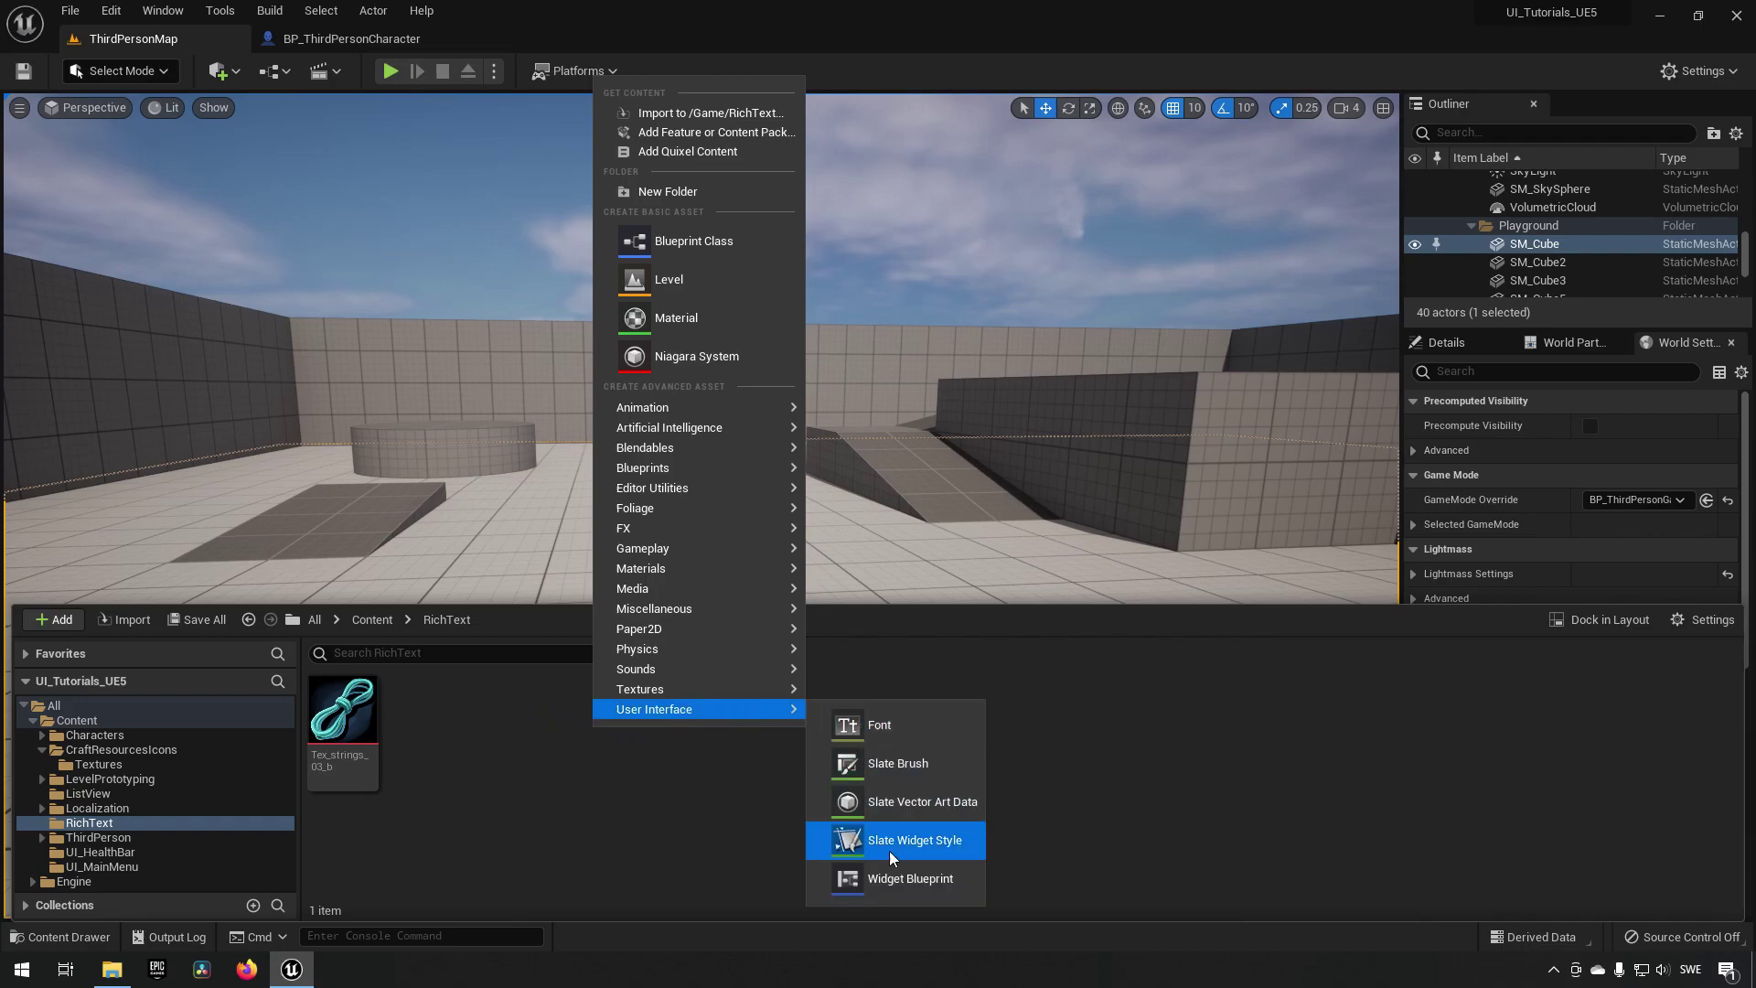
pyautogui.click(898, 882)
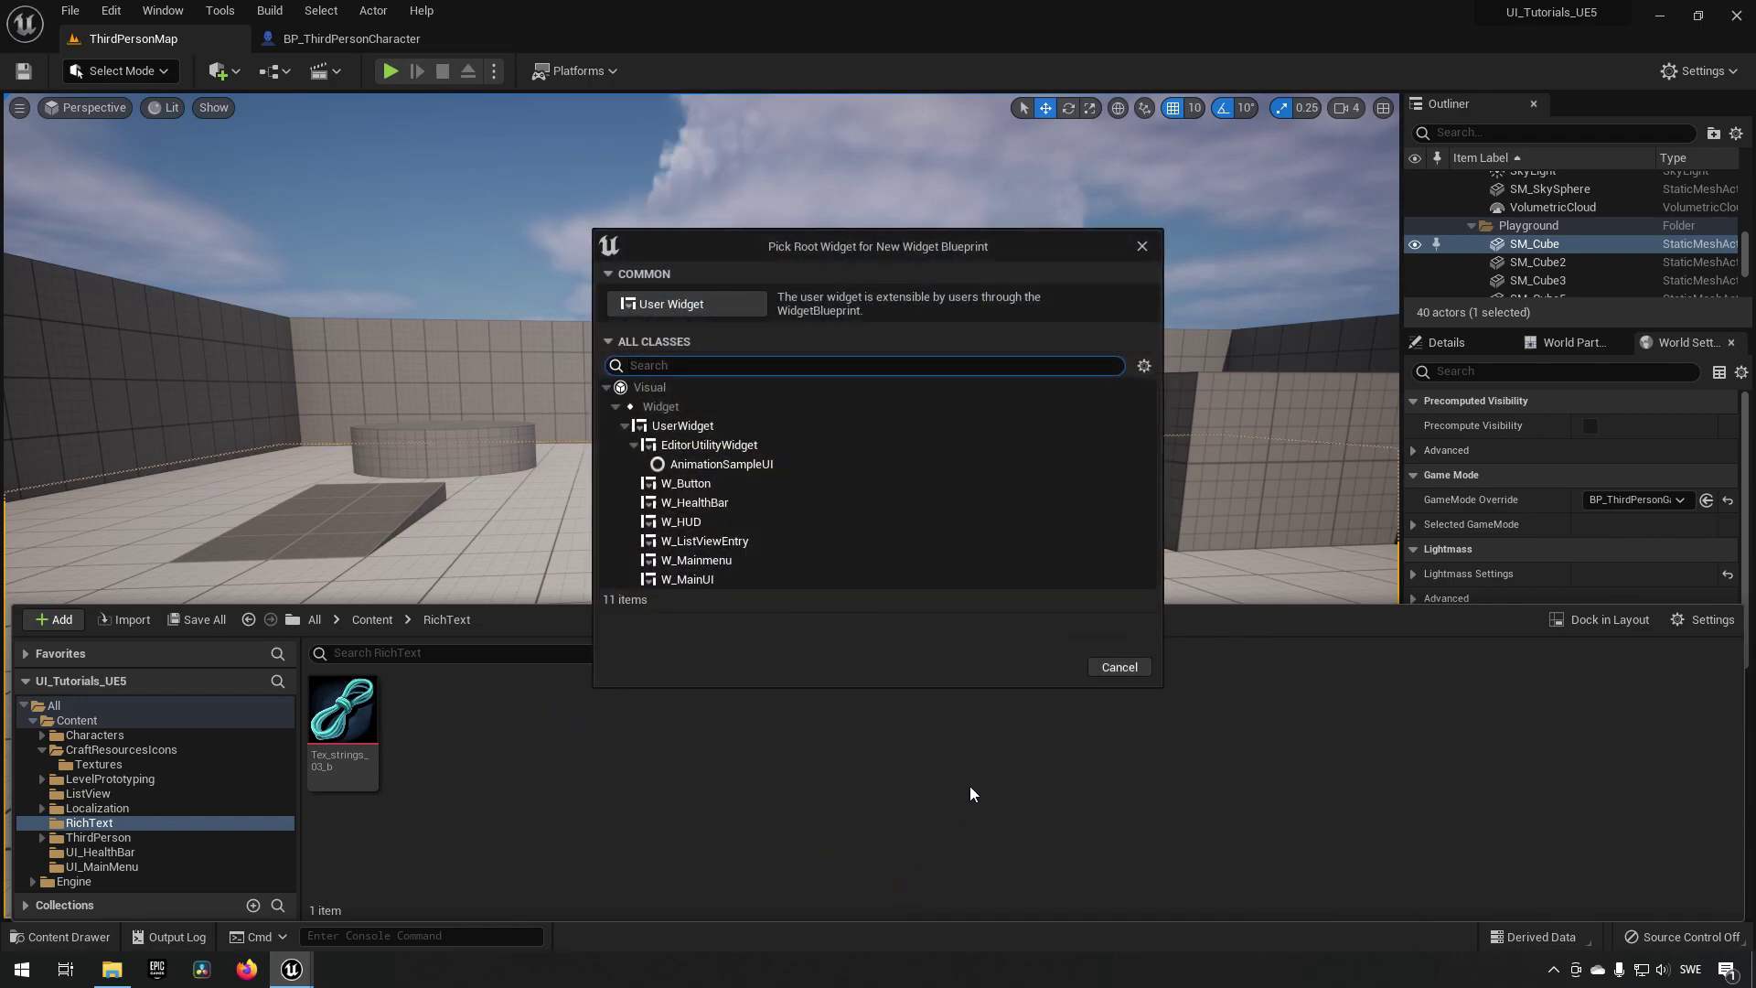
pyautogui.click(678, 423)
pyautogui.click(1048, 666)
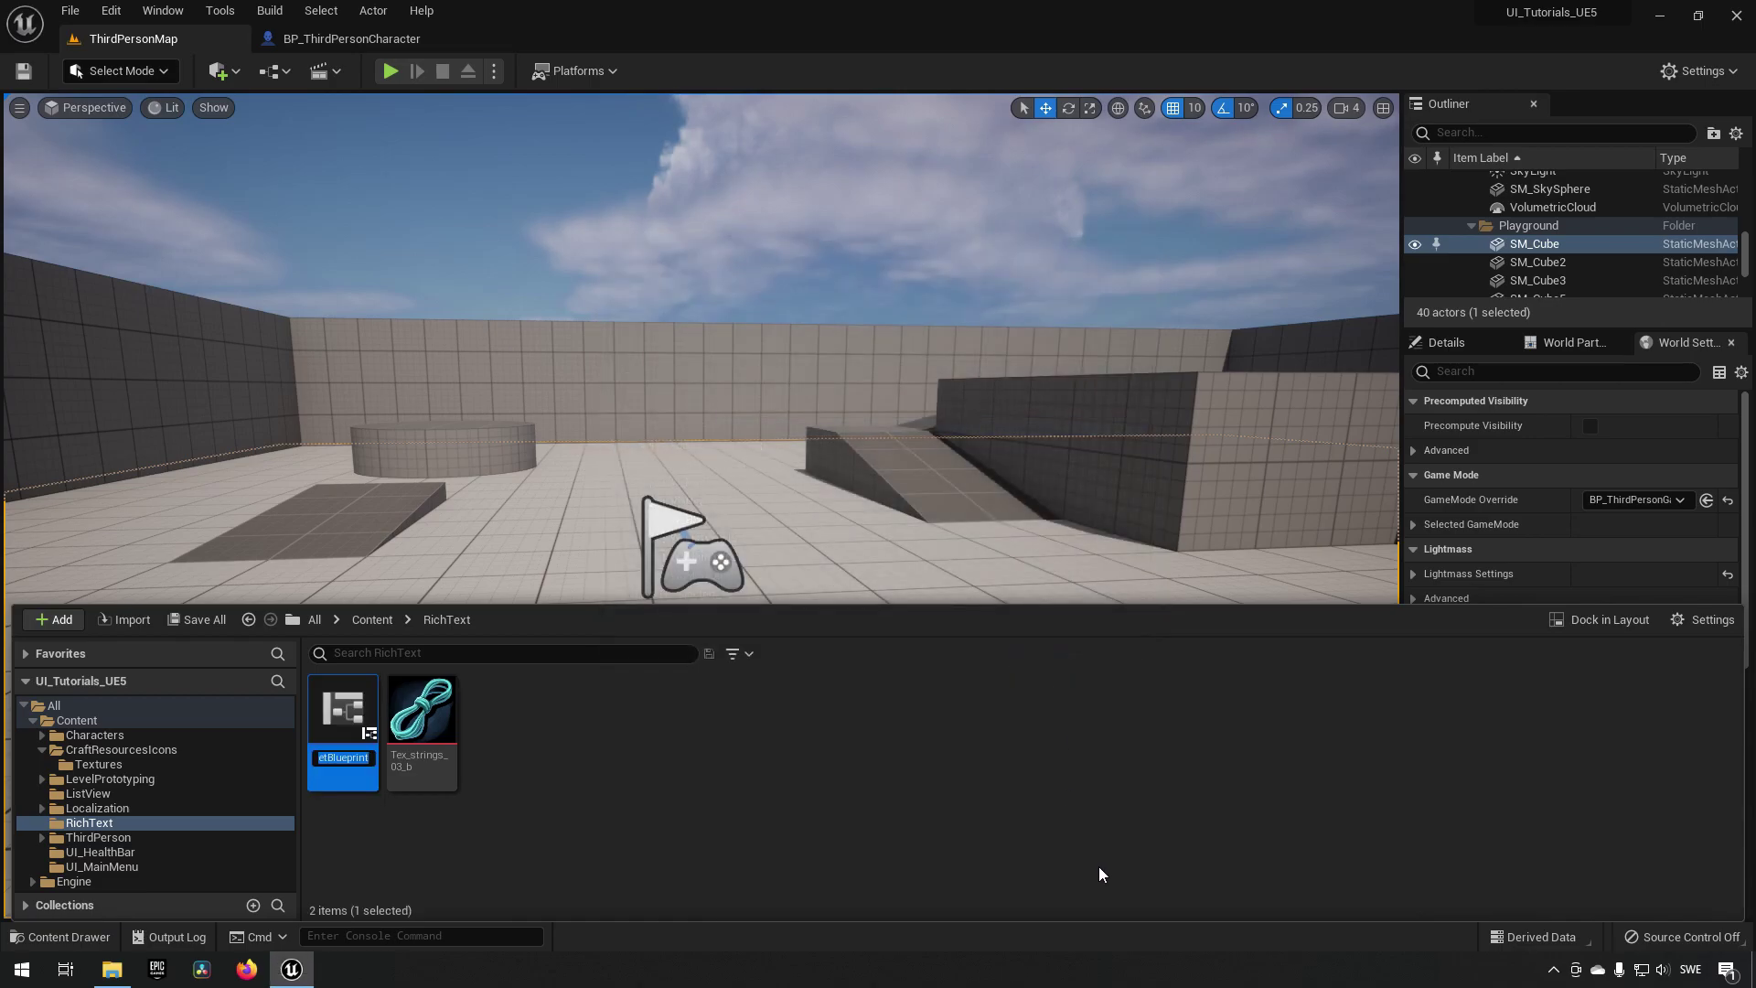
pyautogui.write('W')
pyautogui.write('_MainHUD')
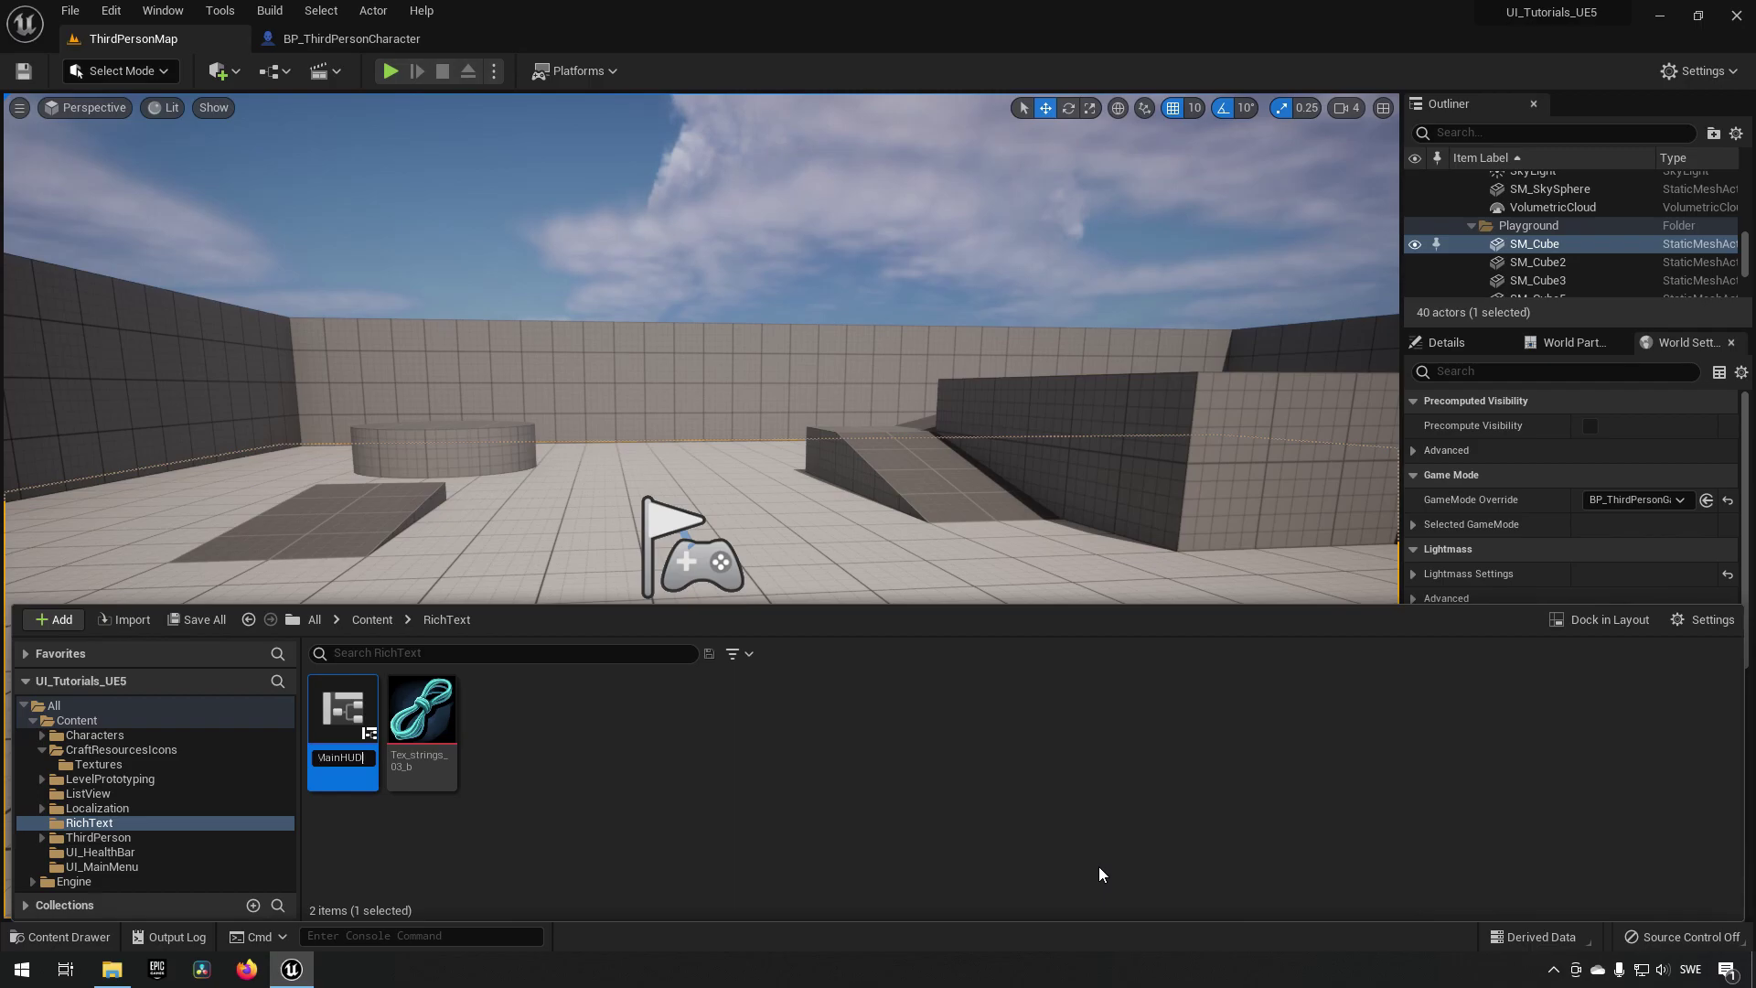
pyautogui.press('Return')
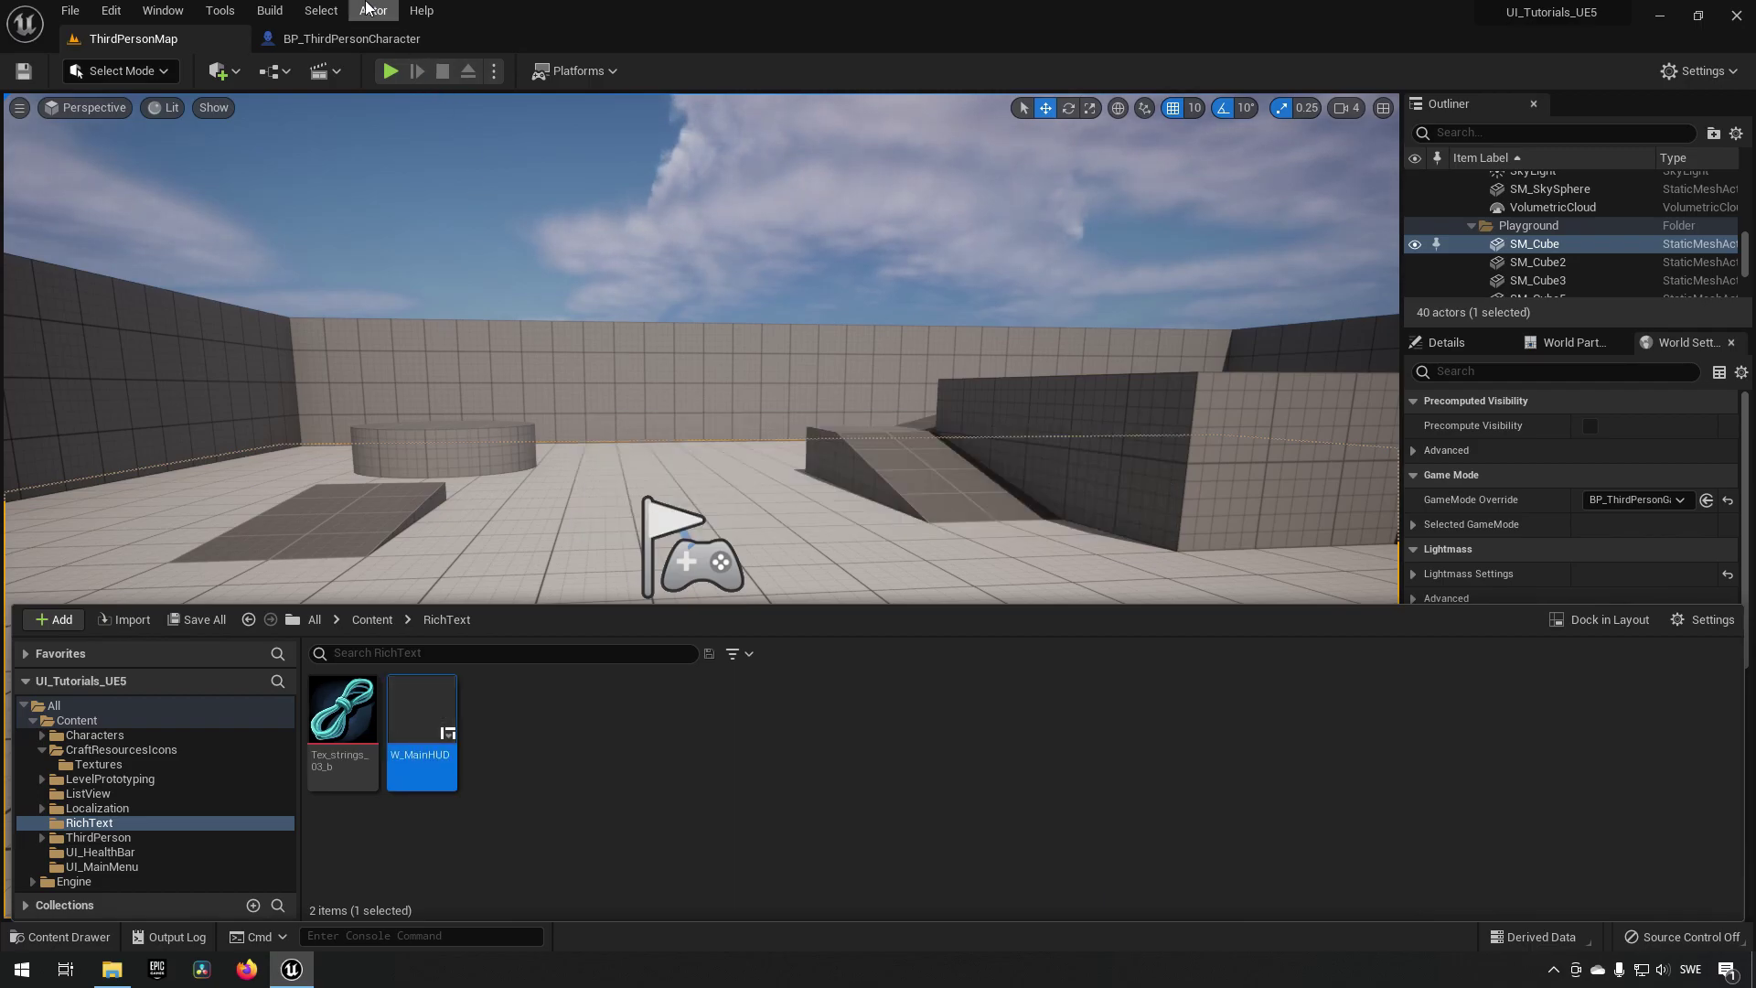
# Step: In BP_ThirdPersonCharacter, wire Event BeginPlay into a Create Widget node with class W_MainHUD
pyautogui.click(352, 39)
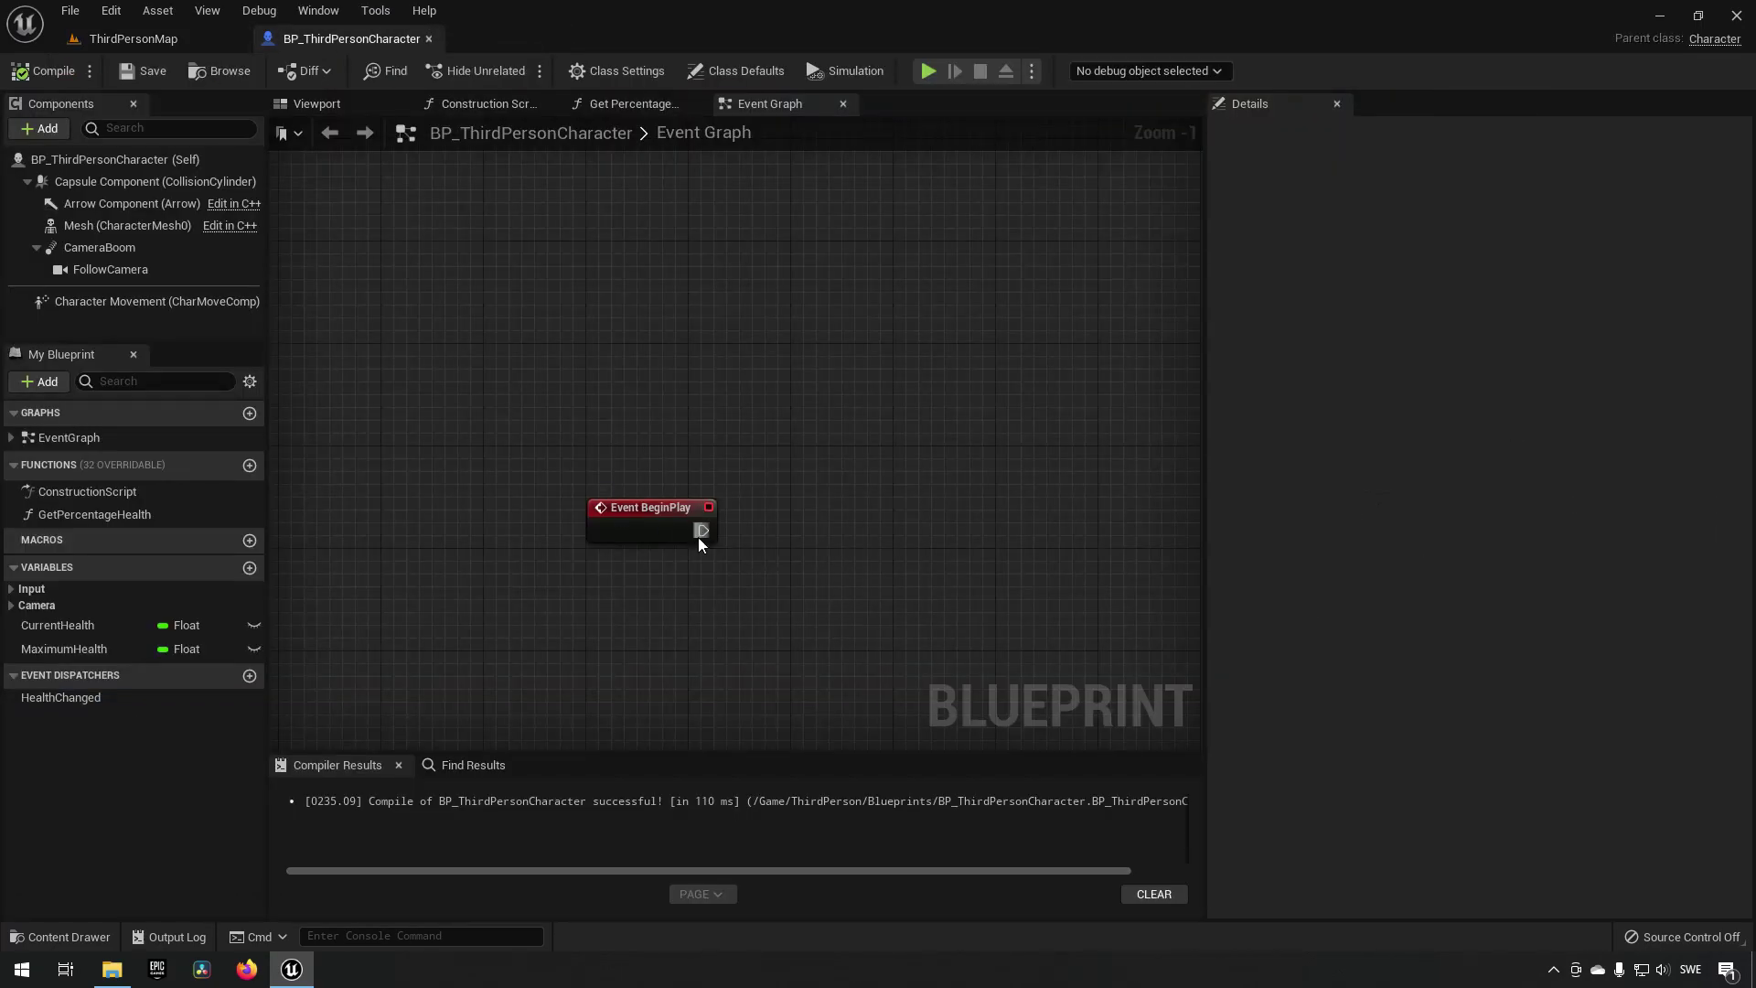
pyautogui.rightClick(736, 546)
pyautogui.write('create widge')
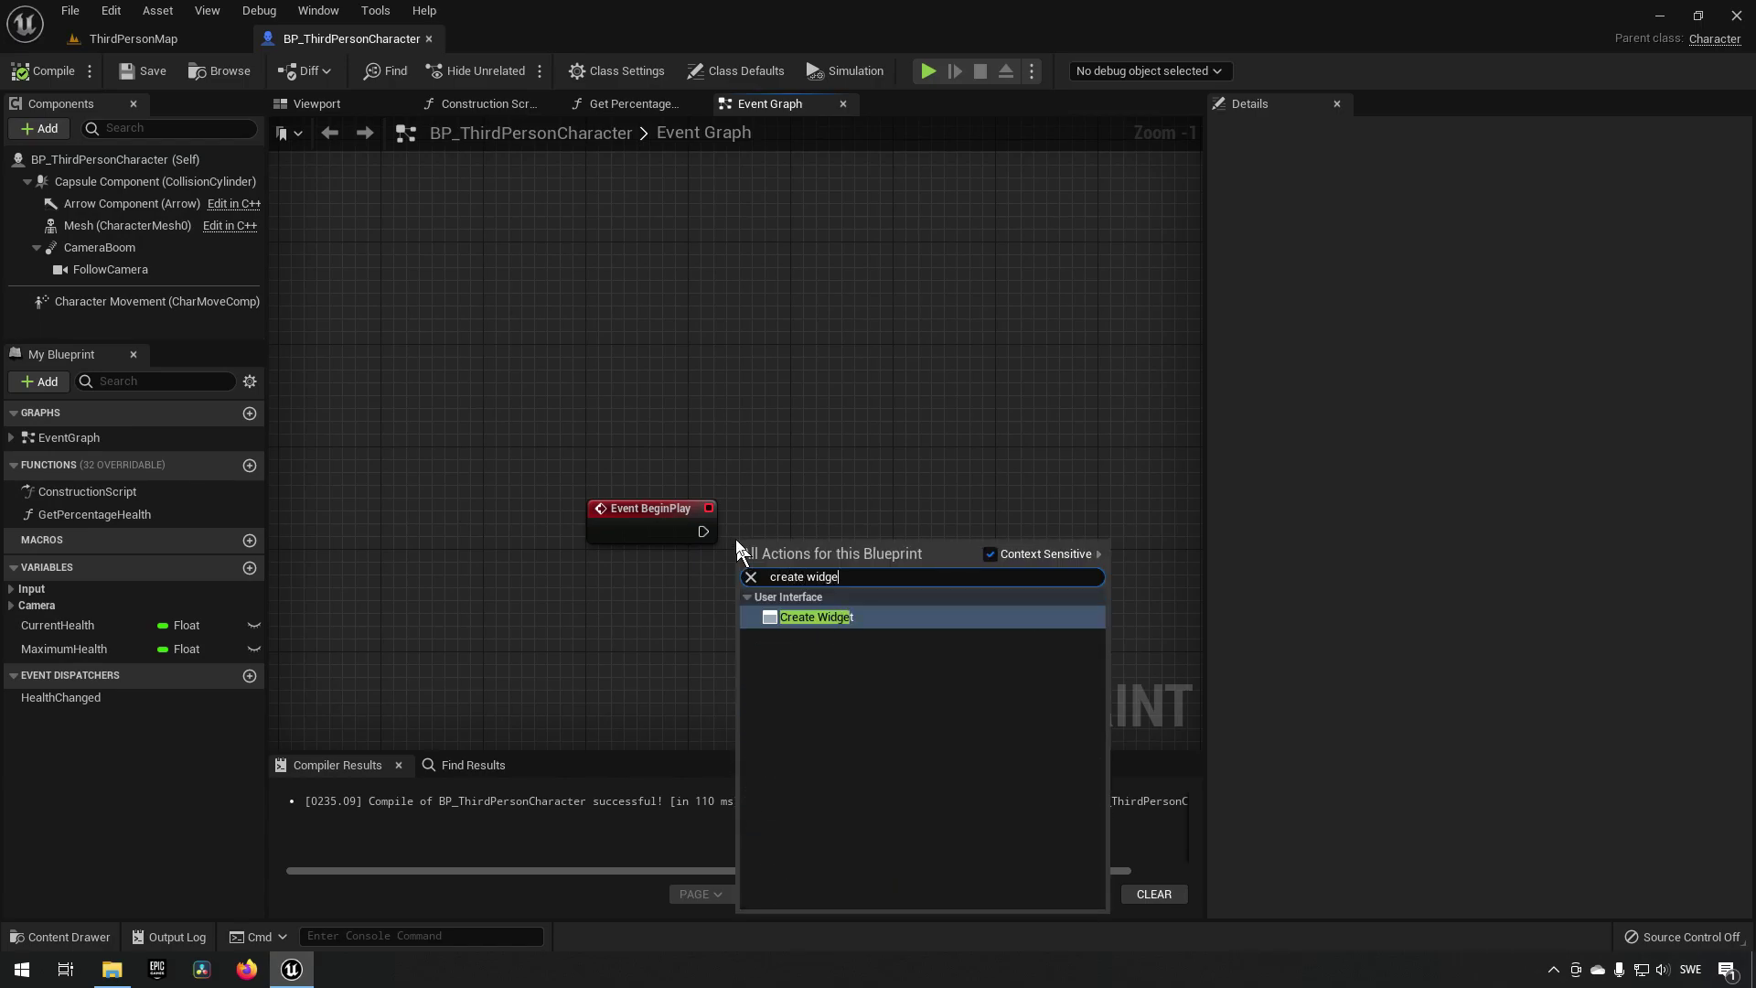
pyautogui.press('Return')
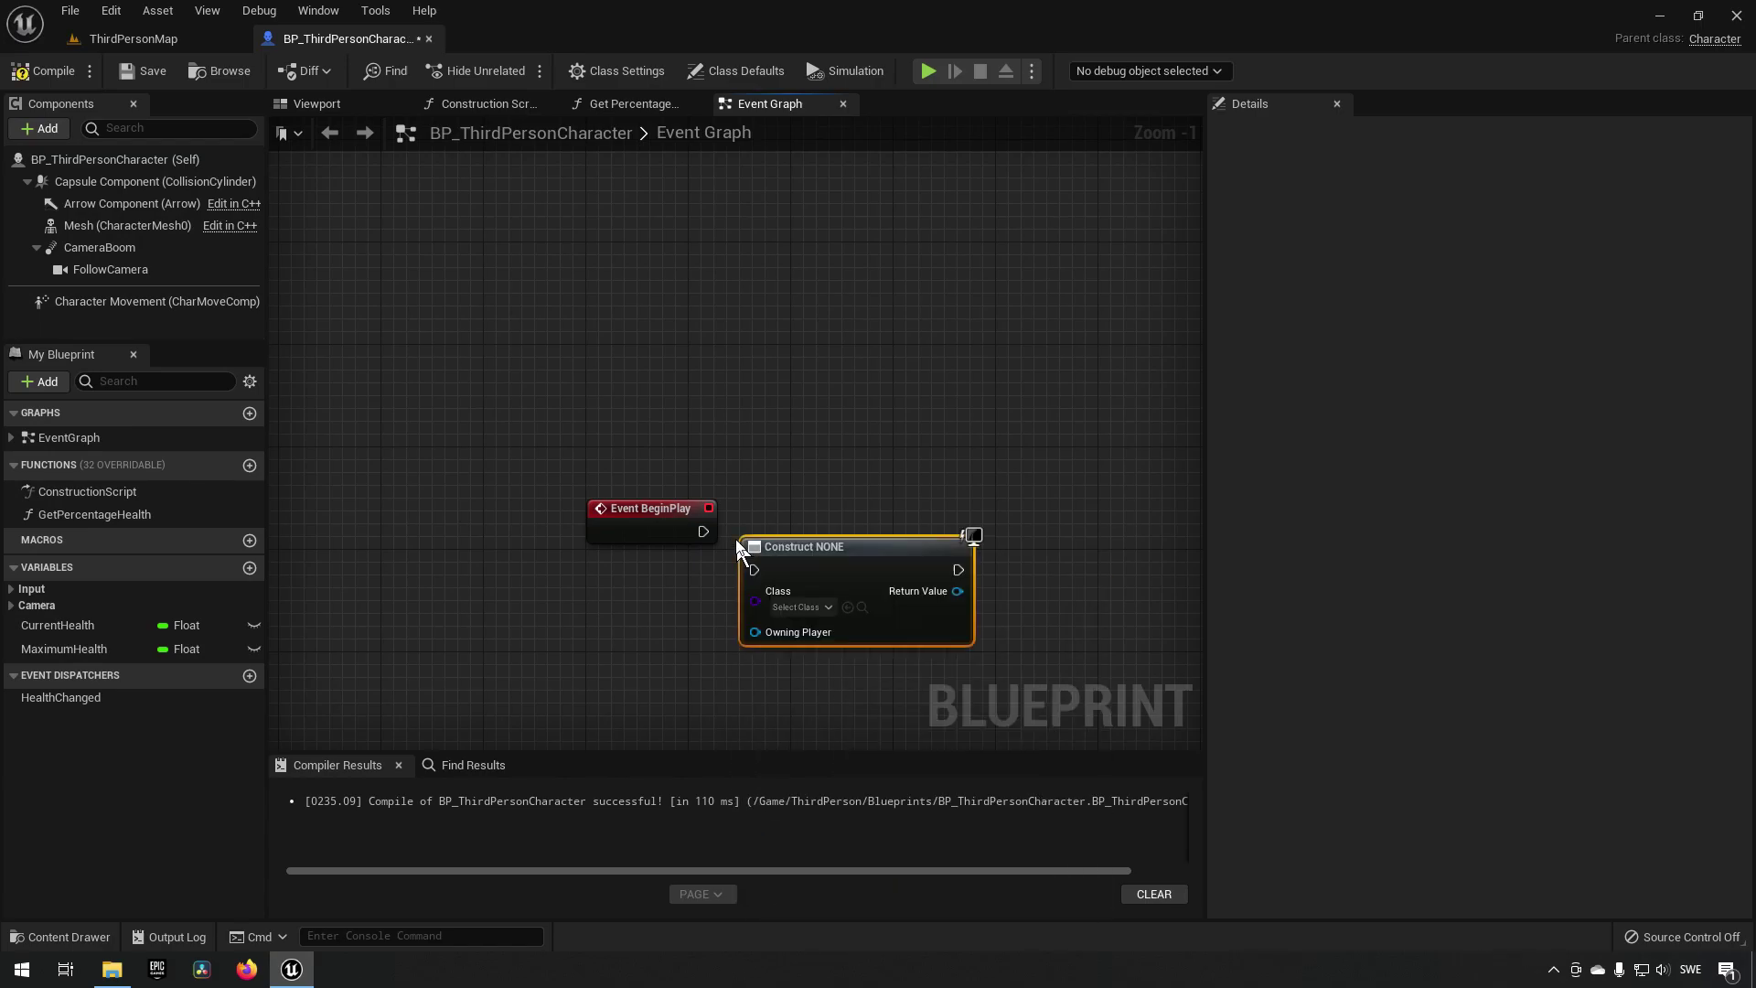
pyautogui.click(797, 607)
pyautogui.write('mainhud')
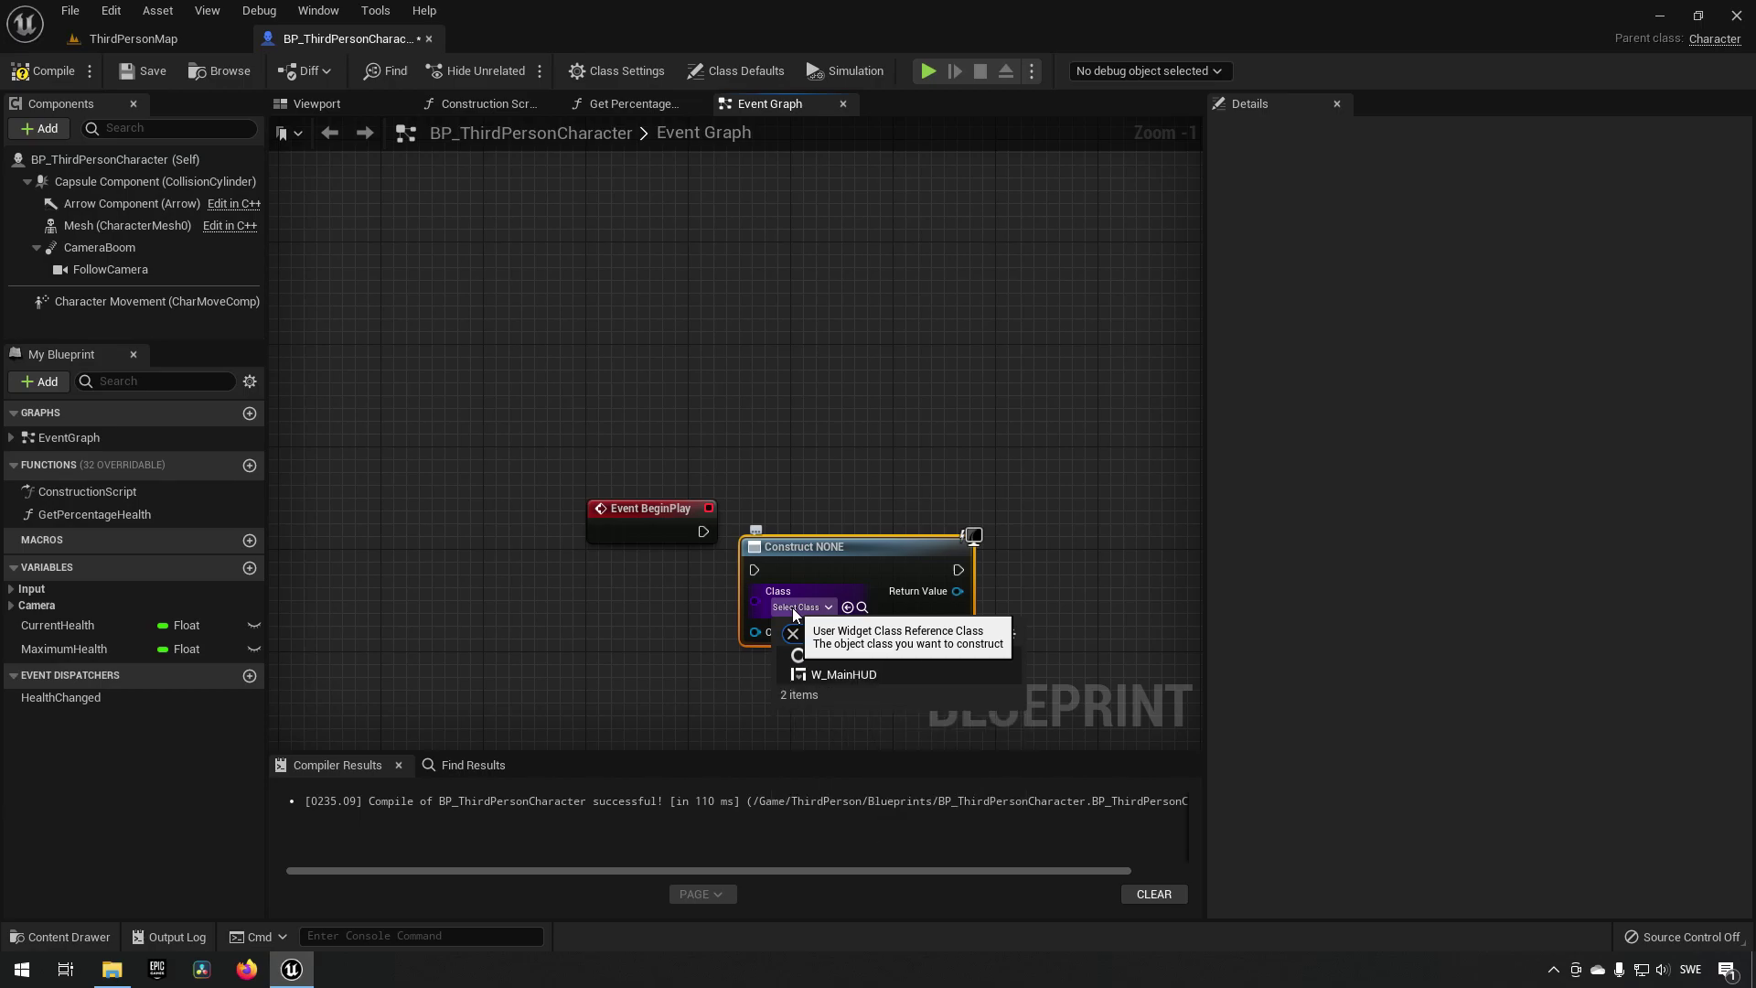
pyautogui.click(876, 673)
pyautogui.moveTo(703, 532); pyautogui.dragTo(757, 569)
pyautogui.moveTo(822, 559); pyautogui.dragTo(835, 521)
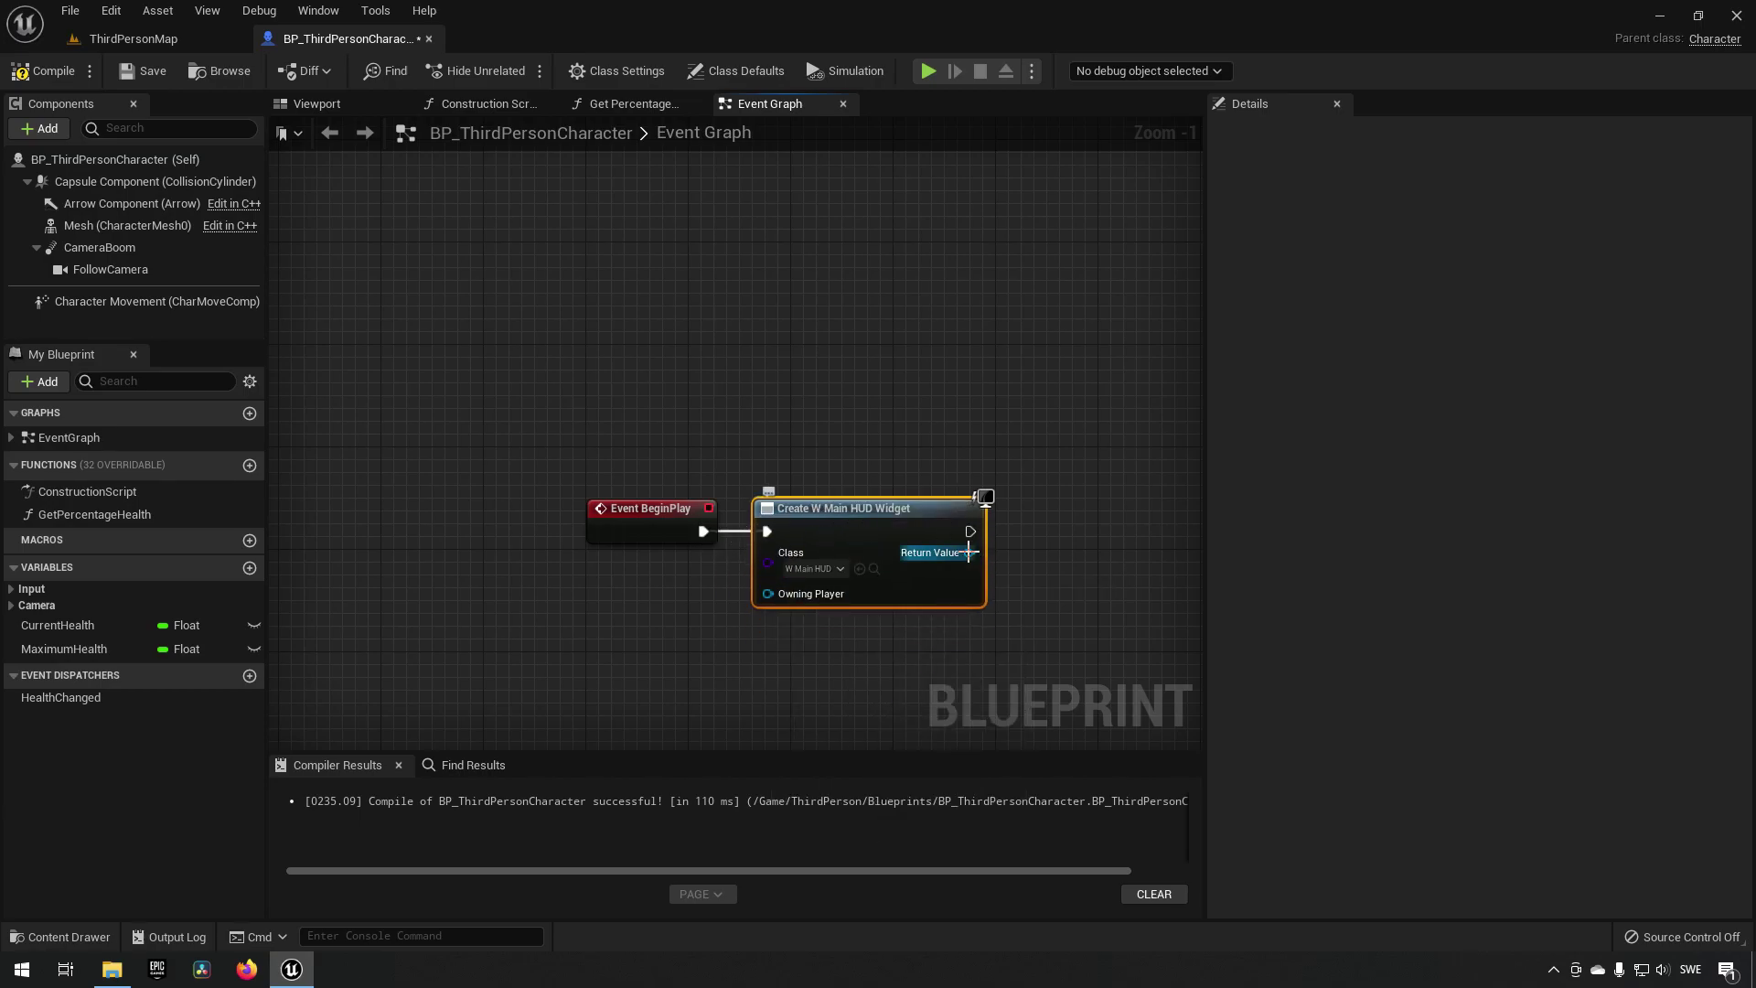
# Step: Add the created widget's Return Value to the viewport with an Add to Viewport node
pyautogui.moveTo(968, 553); pyautogui.dragTo(997, 541)
pyautogui.write('add')
pyautogui.write(' to')
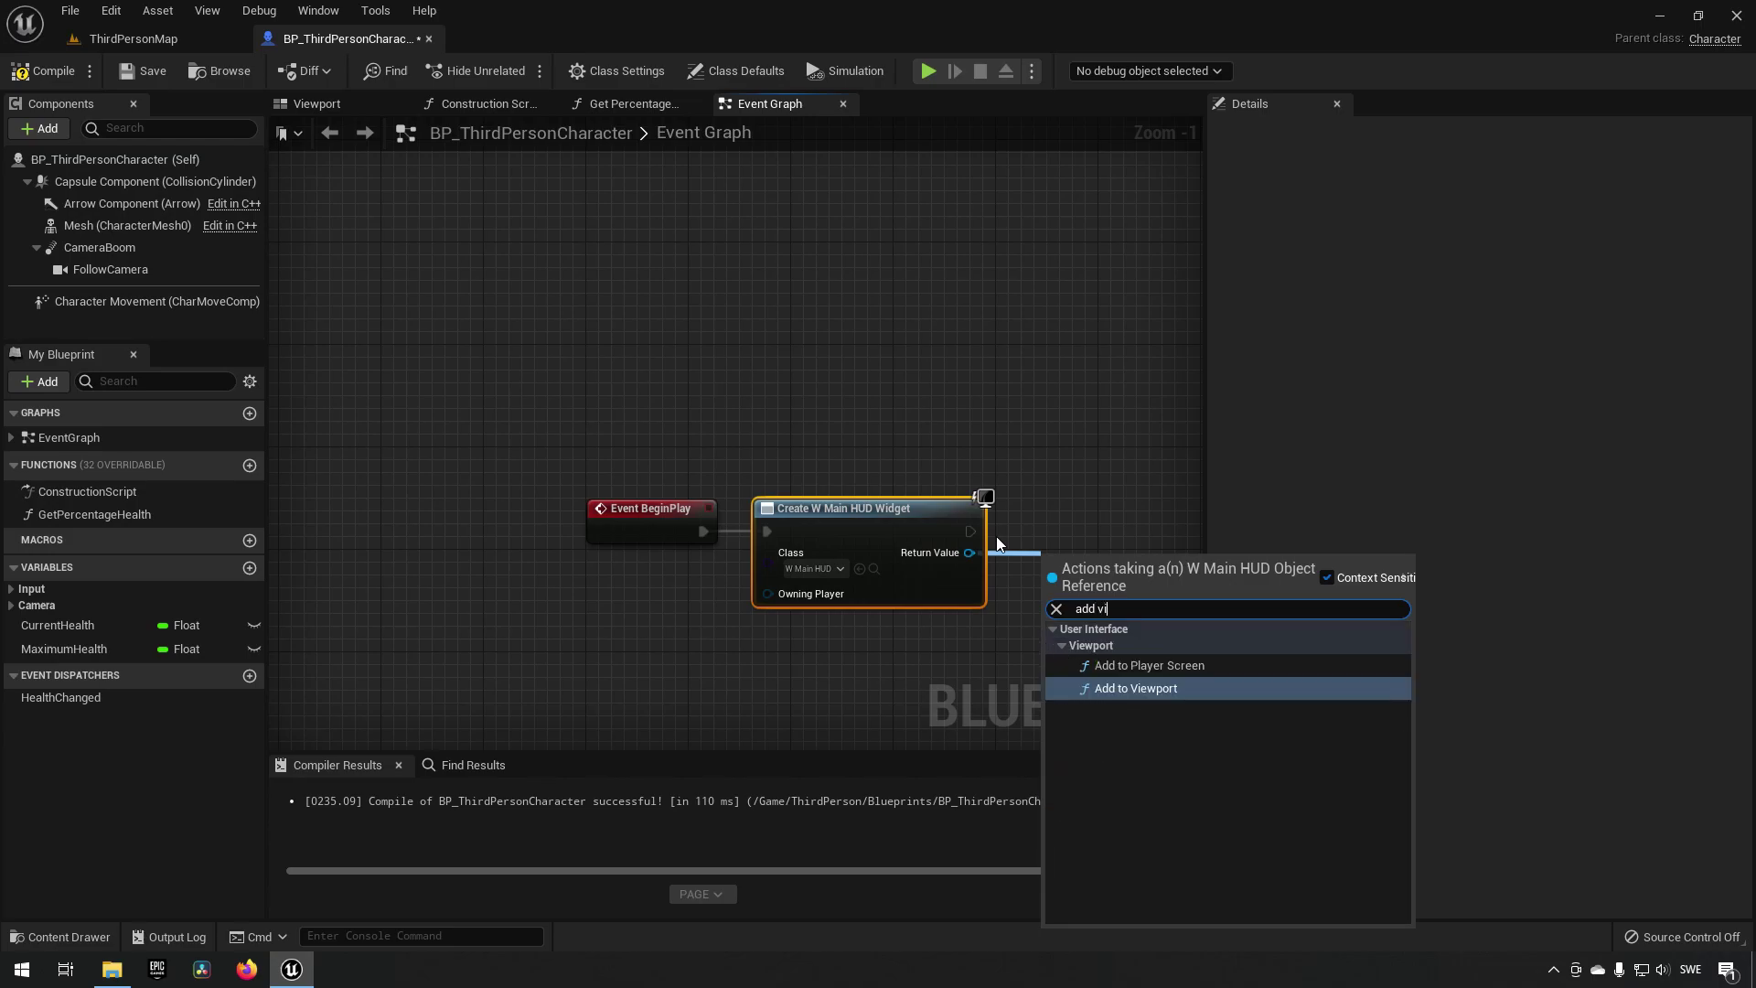
pyautogui.press('Return')
pyautogui.moveTo(1109, 558); pyautogui.dragTo(1106, 499)
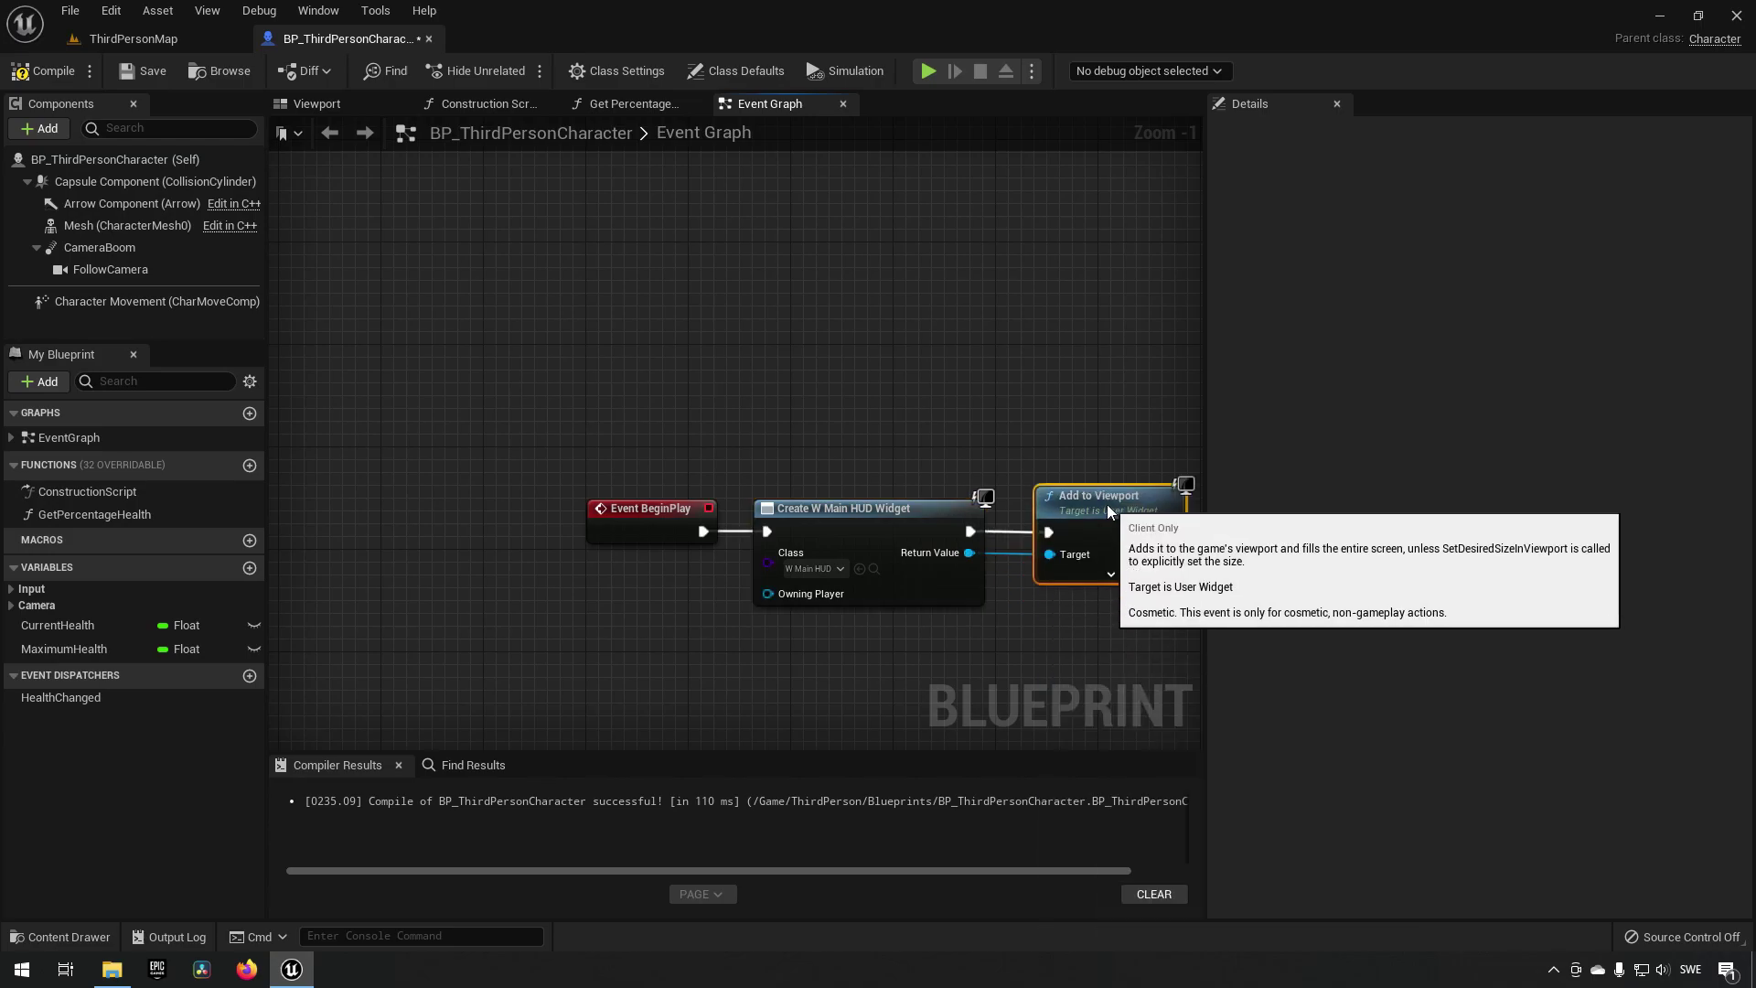
# Step: Save the character blueprint, open W_MainHUD and add a Rich Text Block to it
pyautogui.click(172, 80)
pyautogui.click(157, 44)
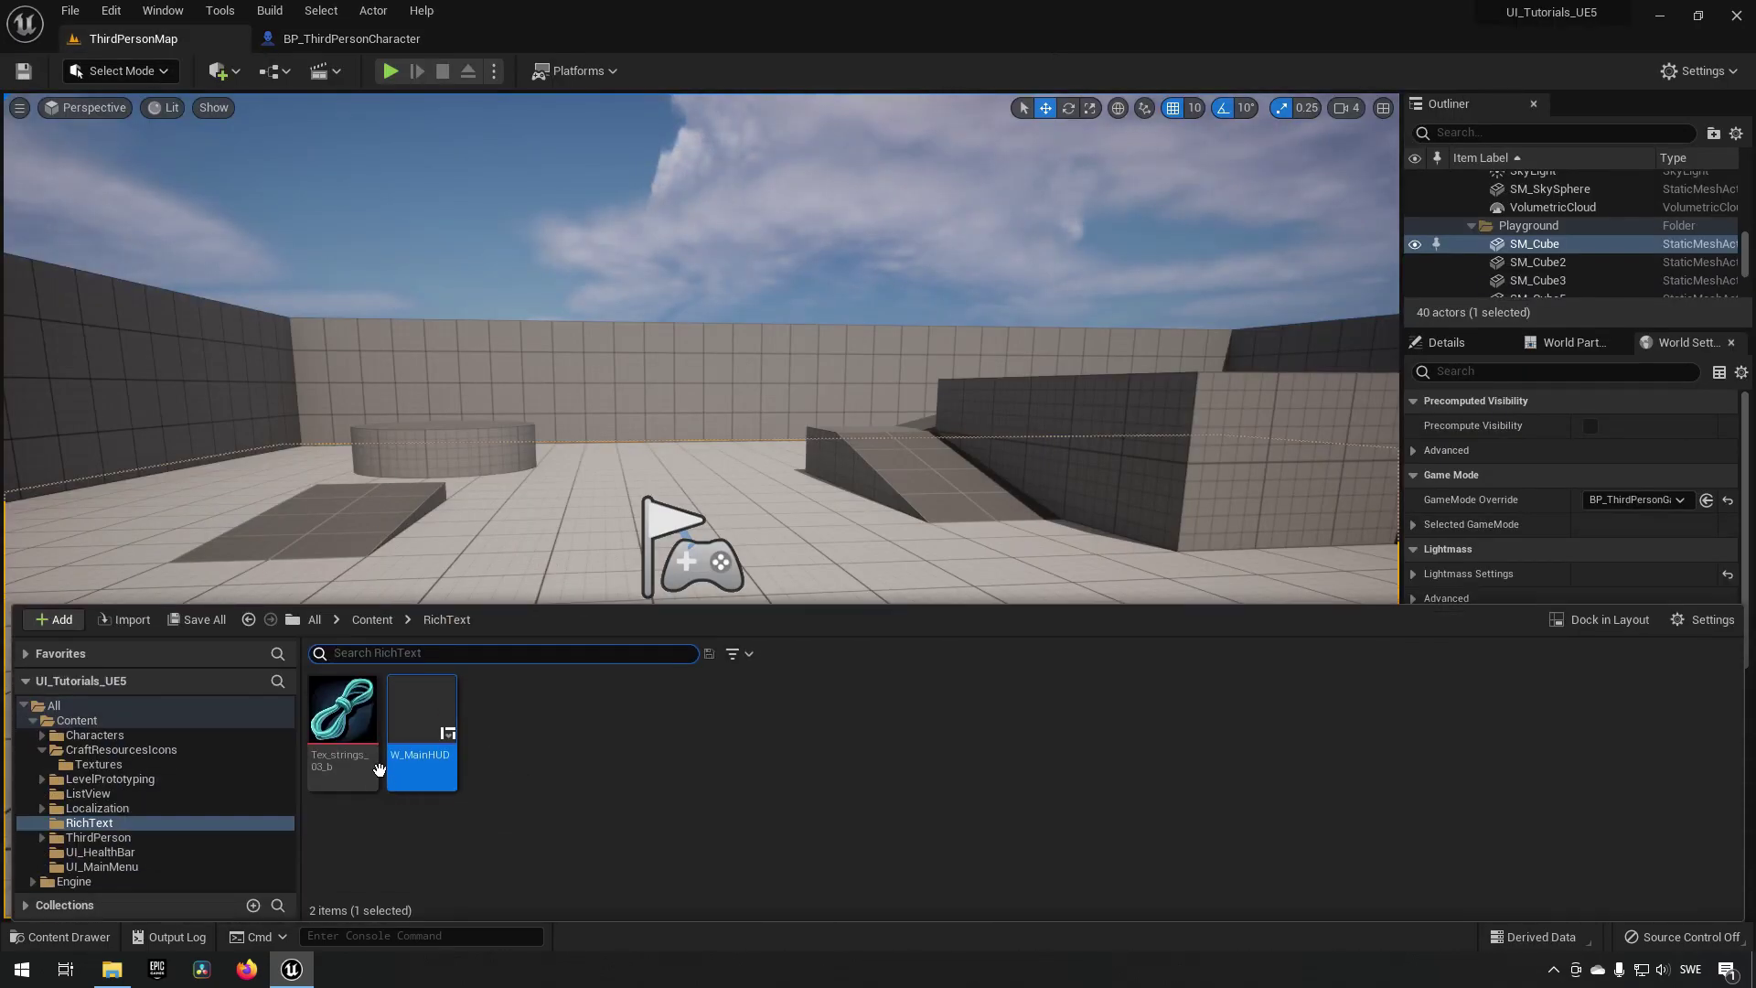
pyautogui.doubleClick(418, 731)
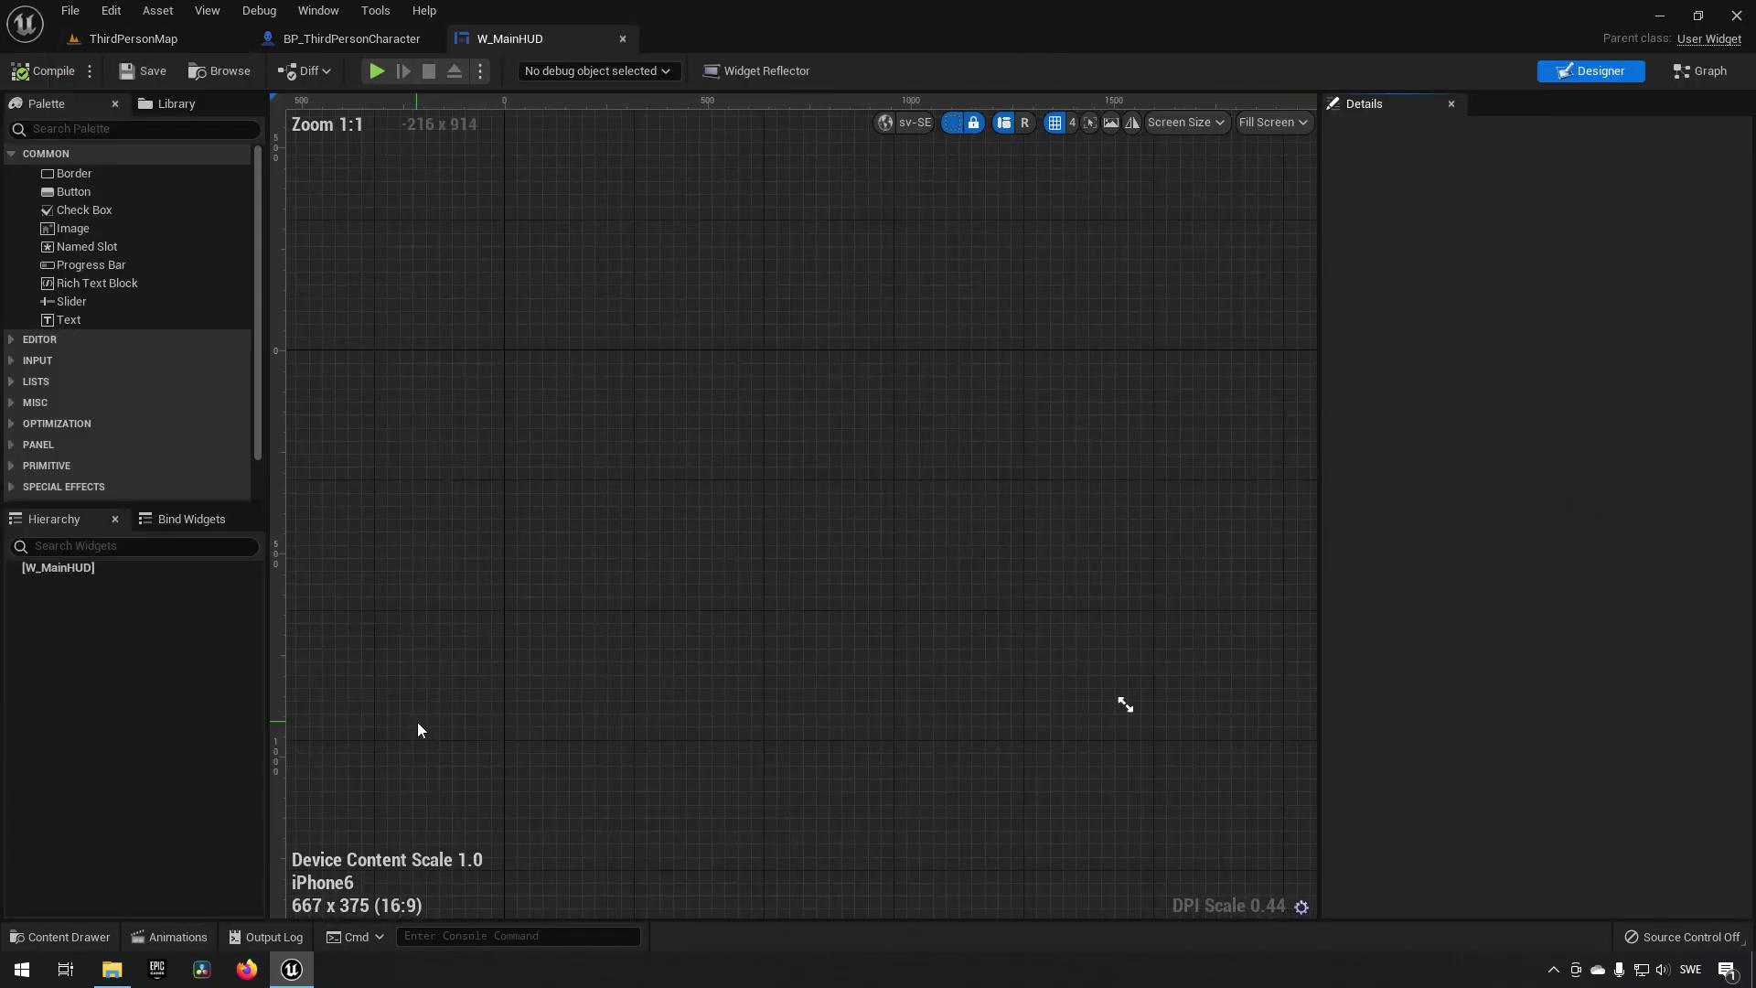
pyautogui.click(77, 129)
pyautogui.write('rich text')
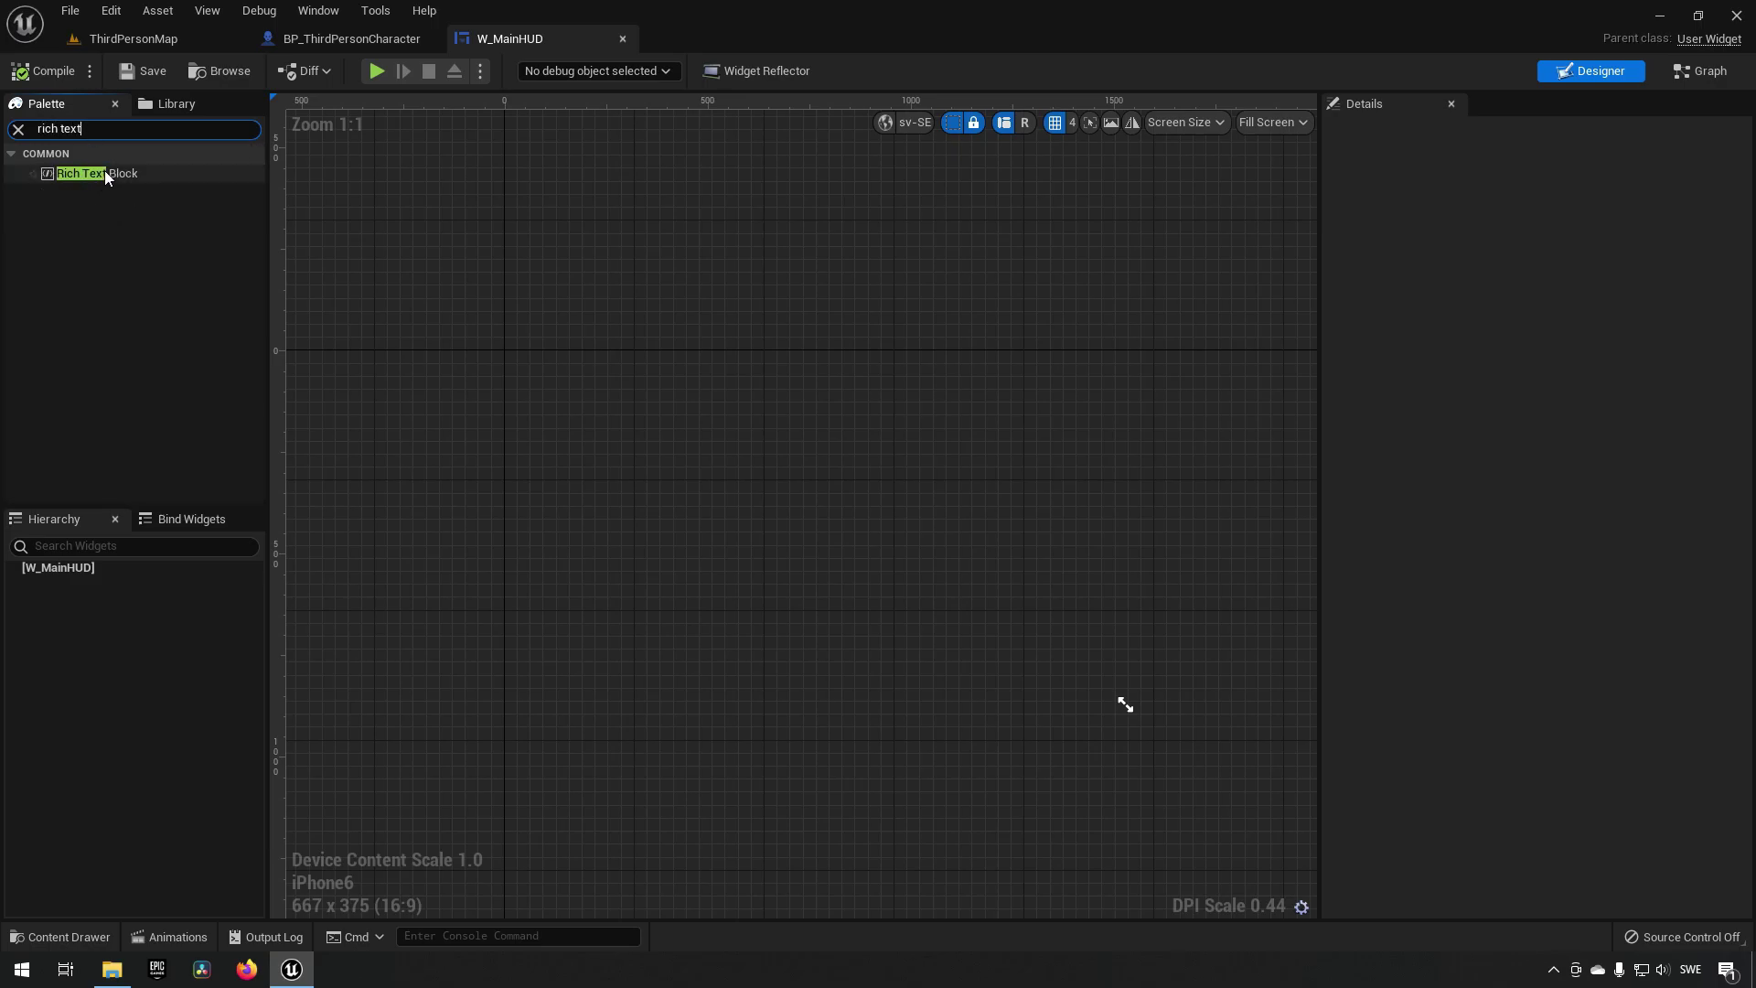
pyautogui.moveTo(104, 170); pyautogui.dragTo(93, 569)
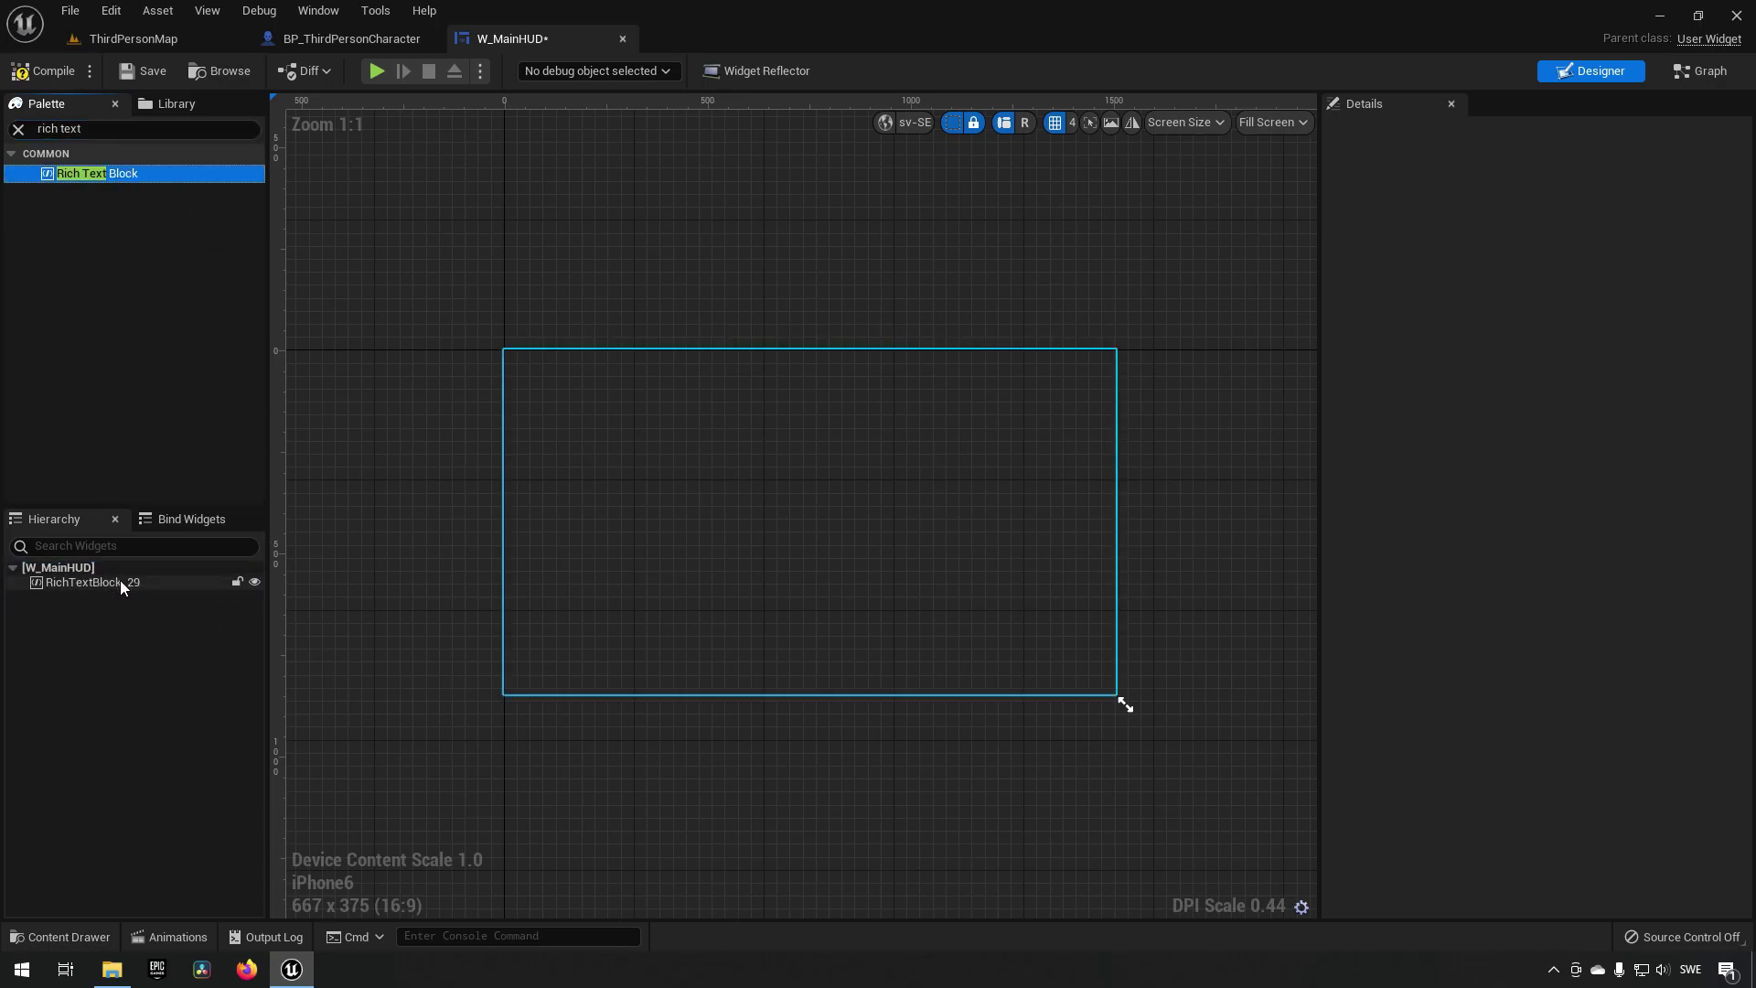
# Step: Set the rich text block's text to 'Welcome to LeafBranchGames' and return to ThirdPersonMap
pyautogui.click(123, 583)
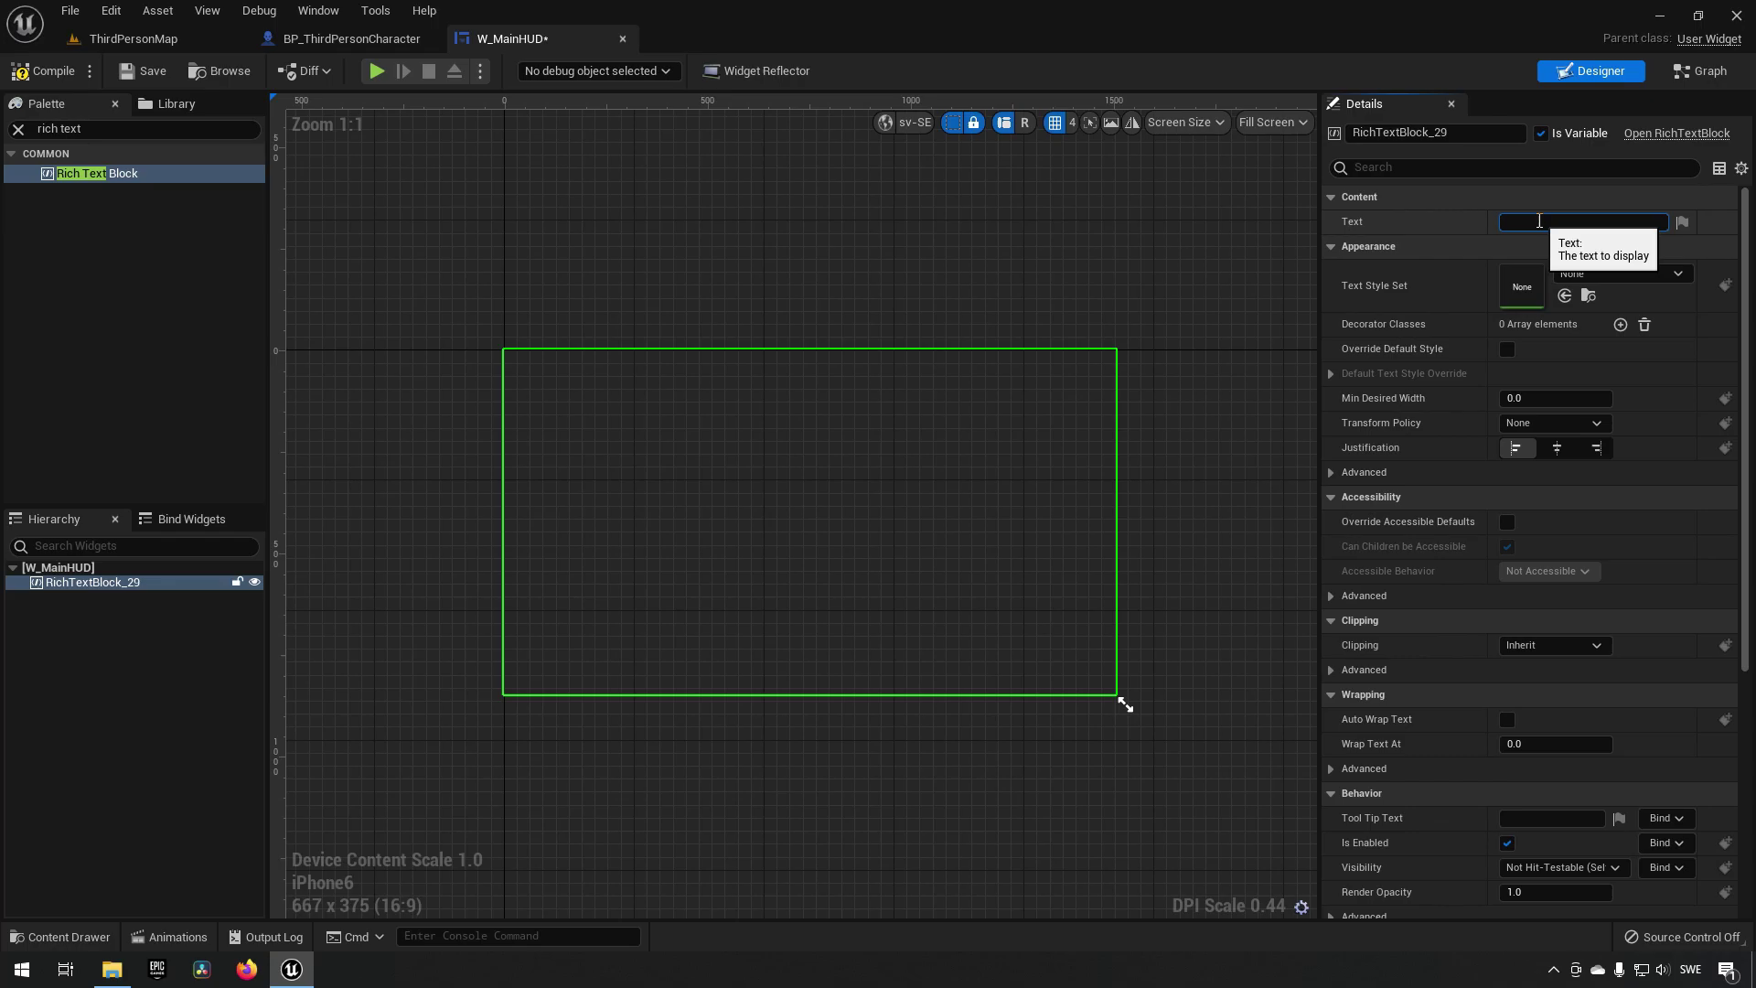
pyautogui.write('Welcome to LeafBranchGames')
pyautogui.press('Return')
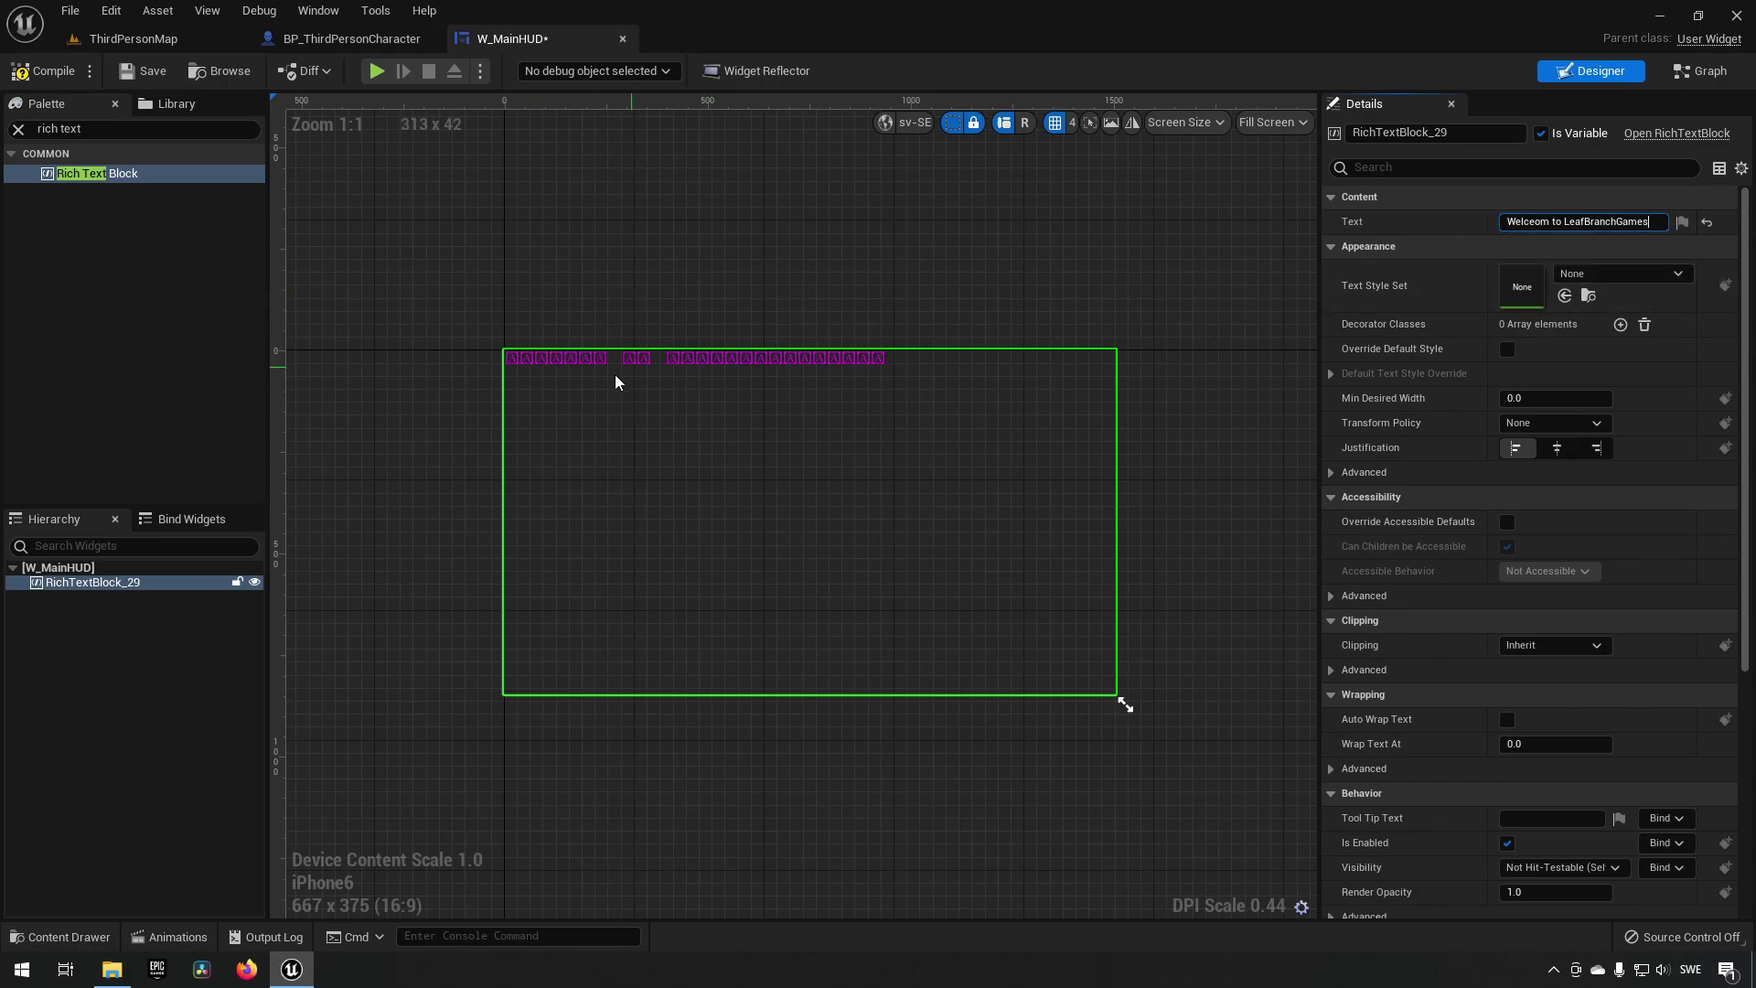
pyautogui.scroll(3, 520, 337)
pyautogui.scroll(1, 520, 336)
pyautogui.moveTo(944, 443); pyautogui.dragTo(908, 596, button='right')
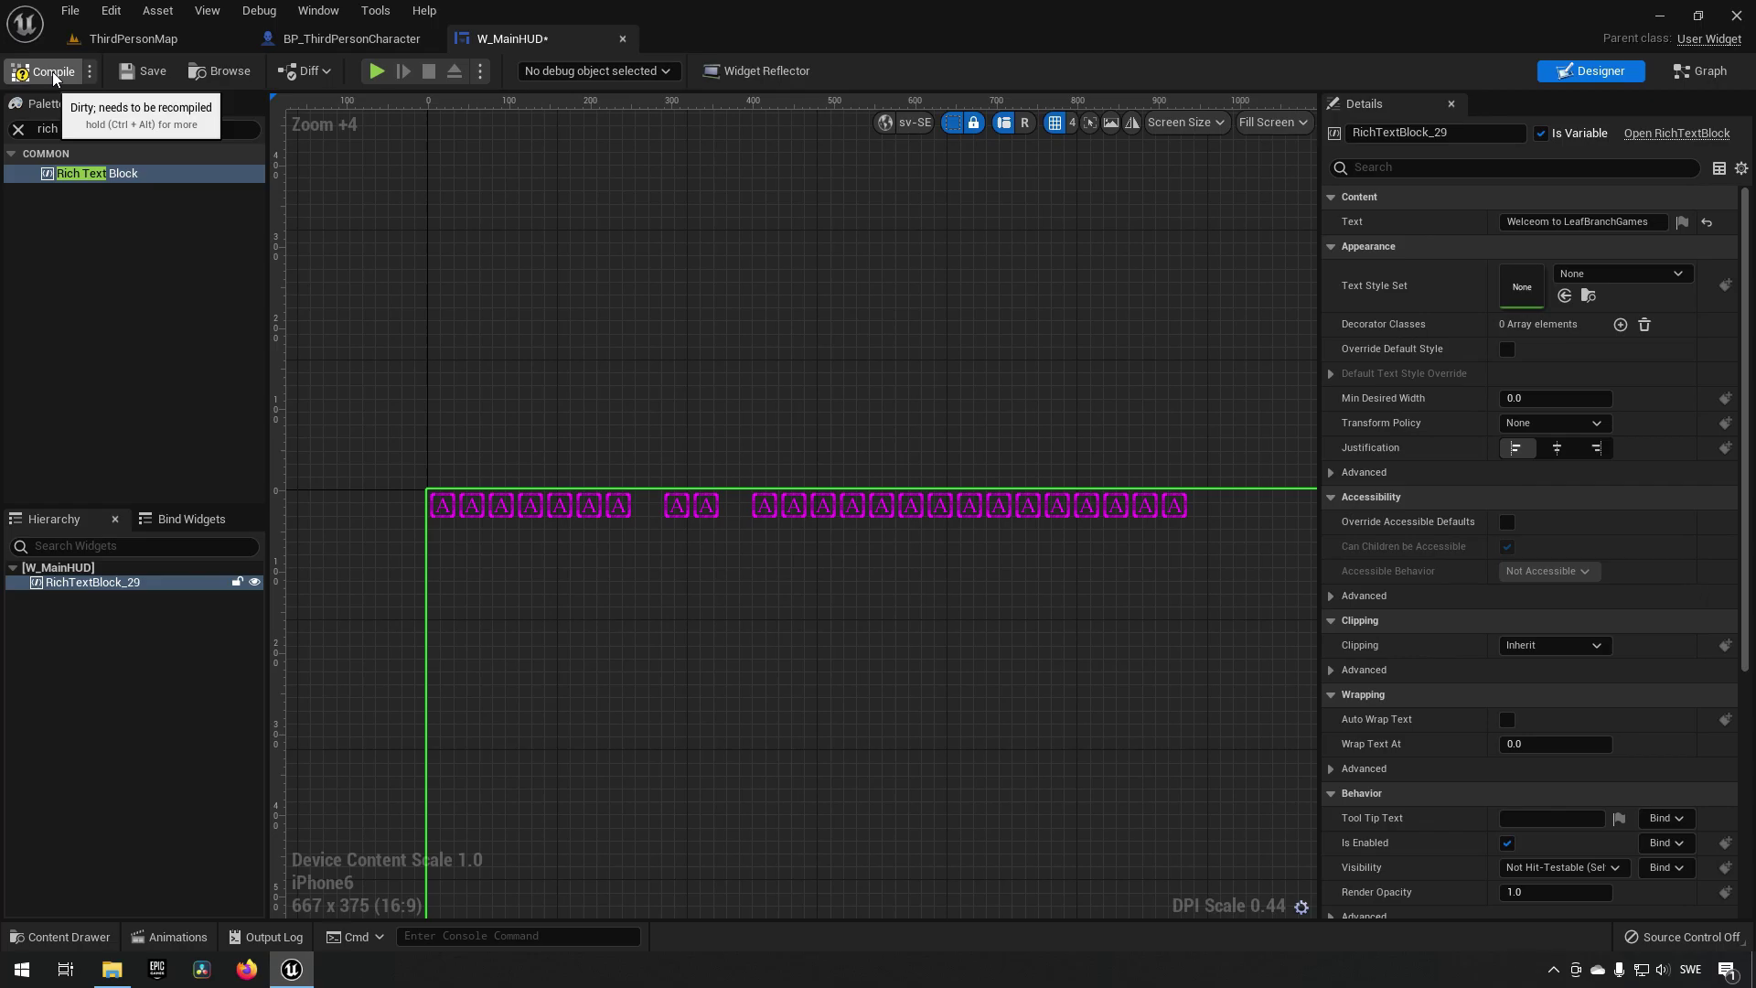
pyautogui.click(160, 41)
# Step: Create a RichTextStyleRow data table named DT_RichTextStyle in RichText and open it
pyautogui.hotkey('ctrl', 'space')
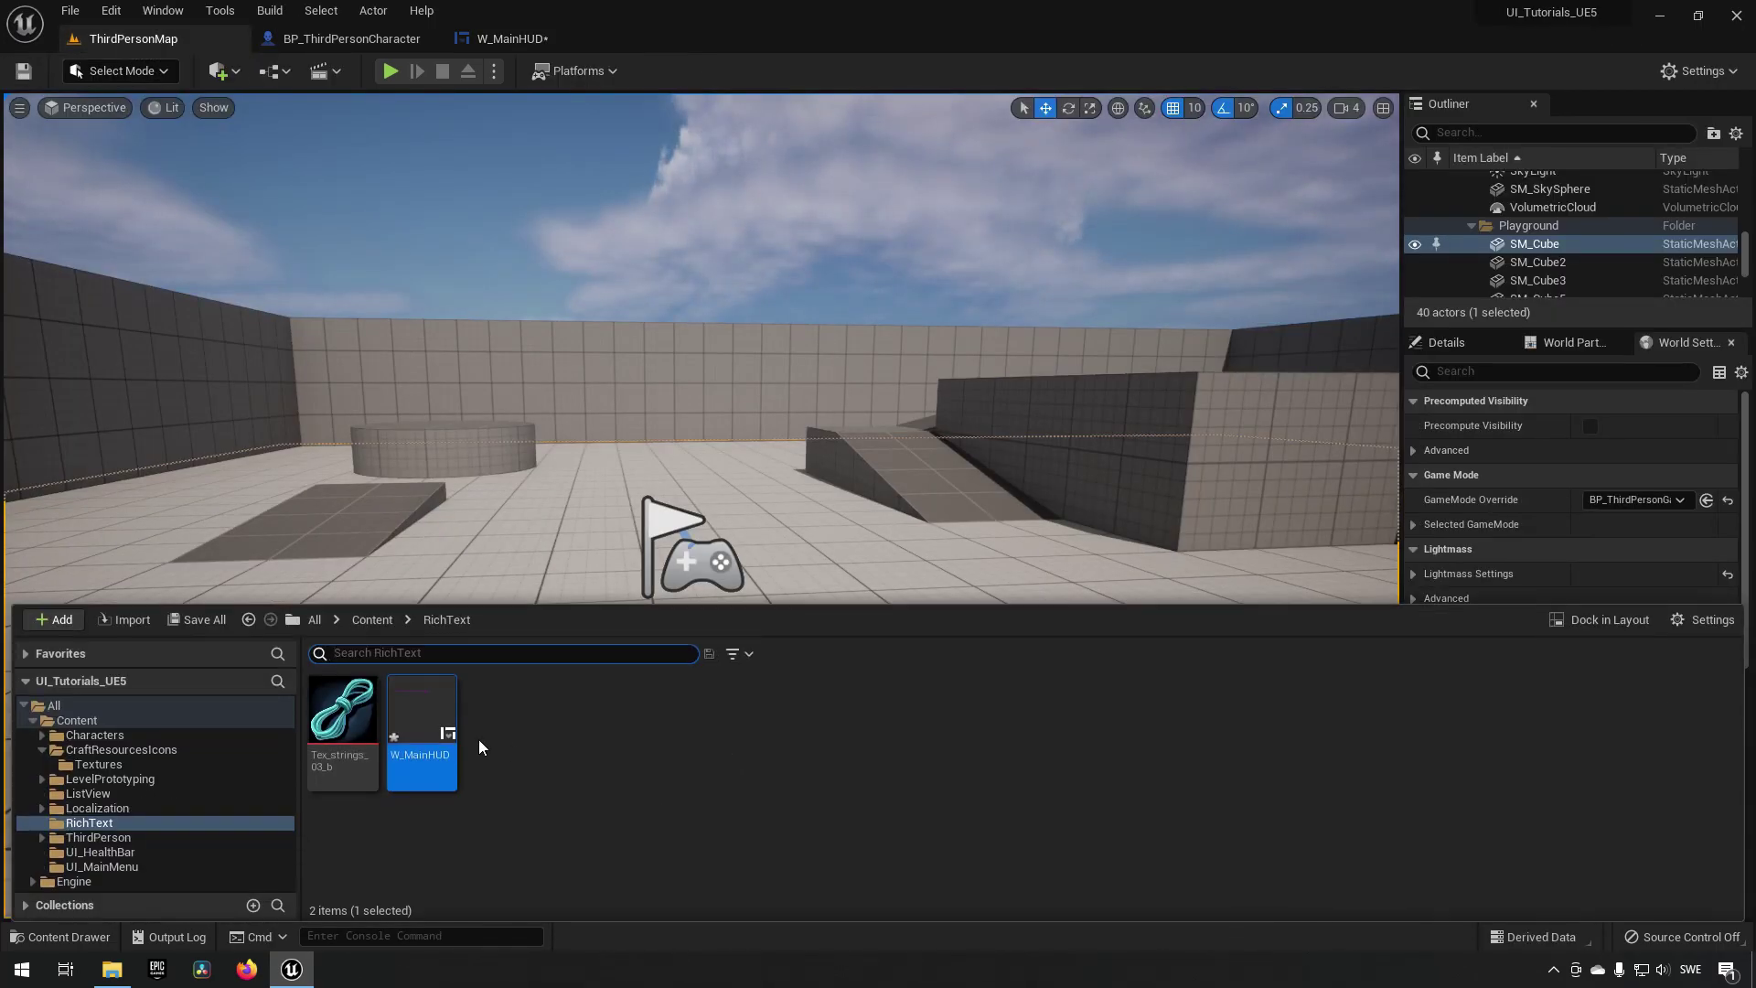
pyautogui.click(479, 739)
pyautogui.rightClick(584, 733)
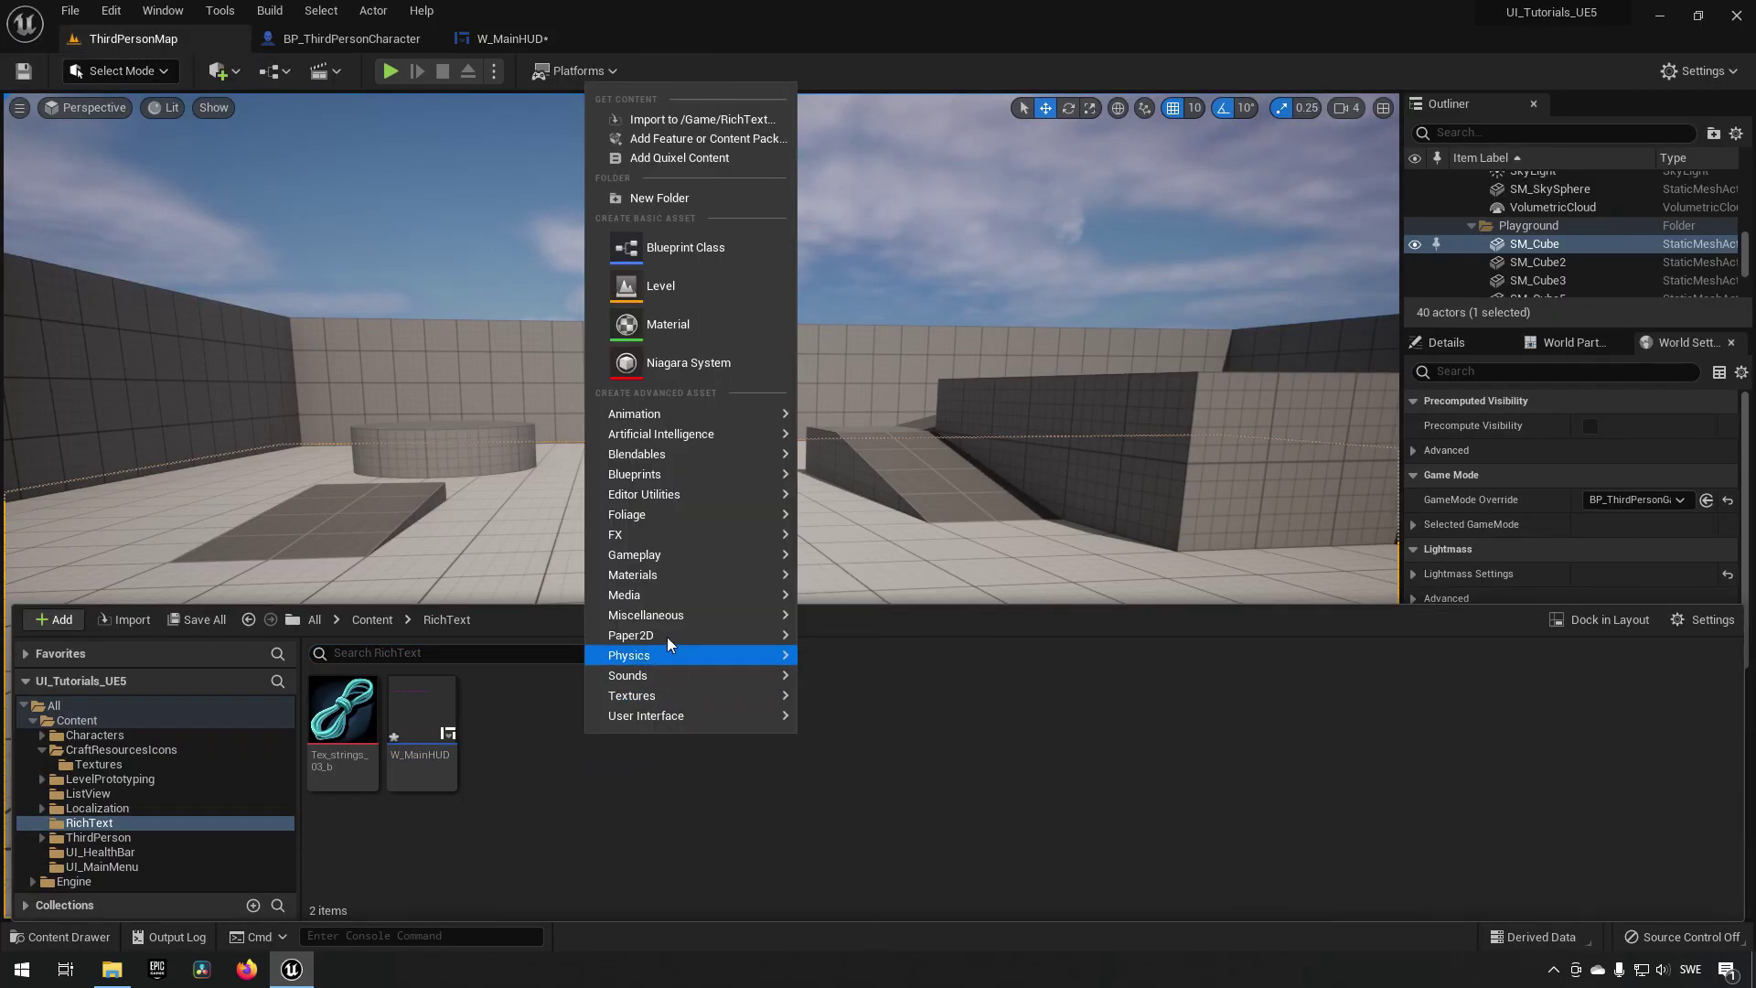
pyautogui.moveTo(667, 614)
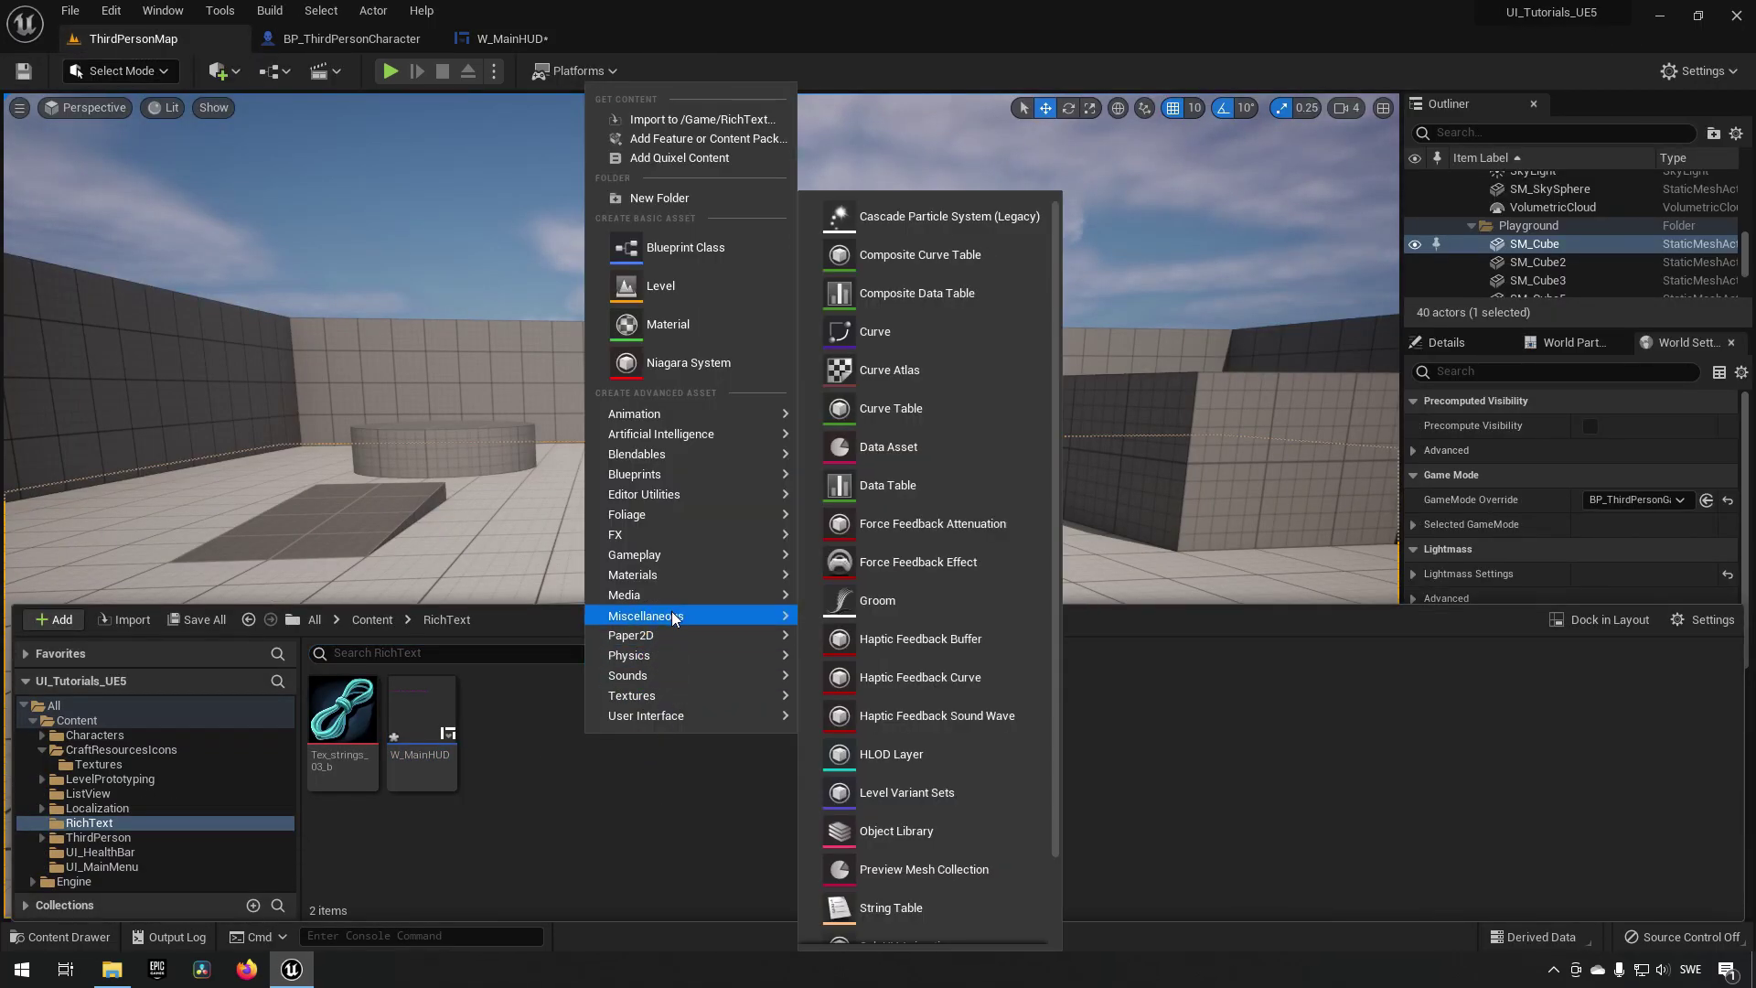
pyautogui.click(893, 487)
pyautogui.click(782, 469)
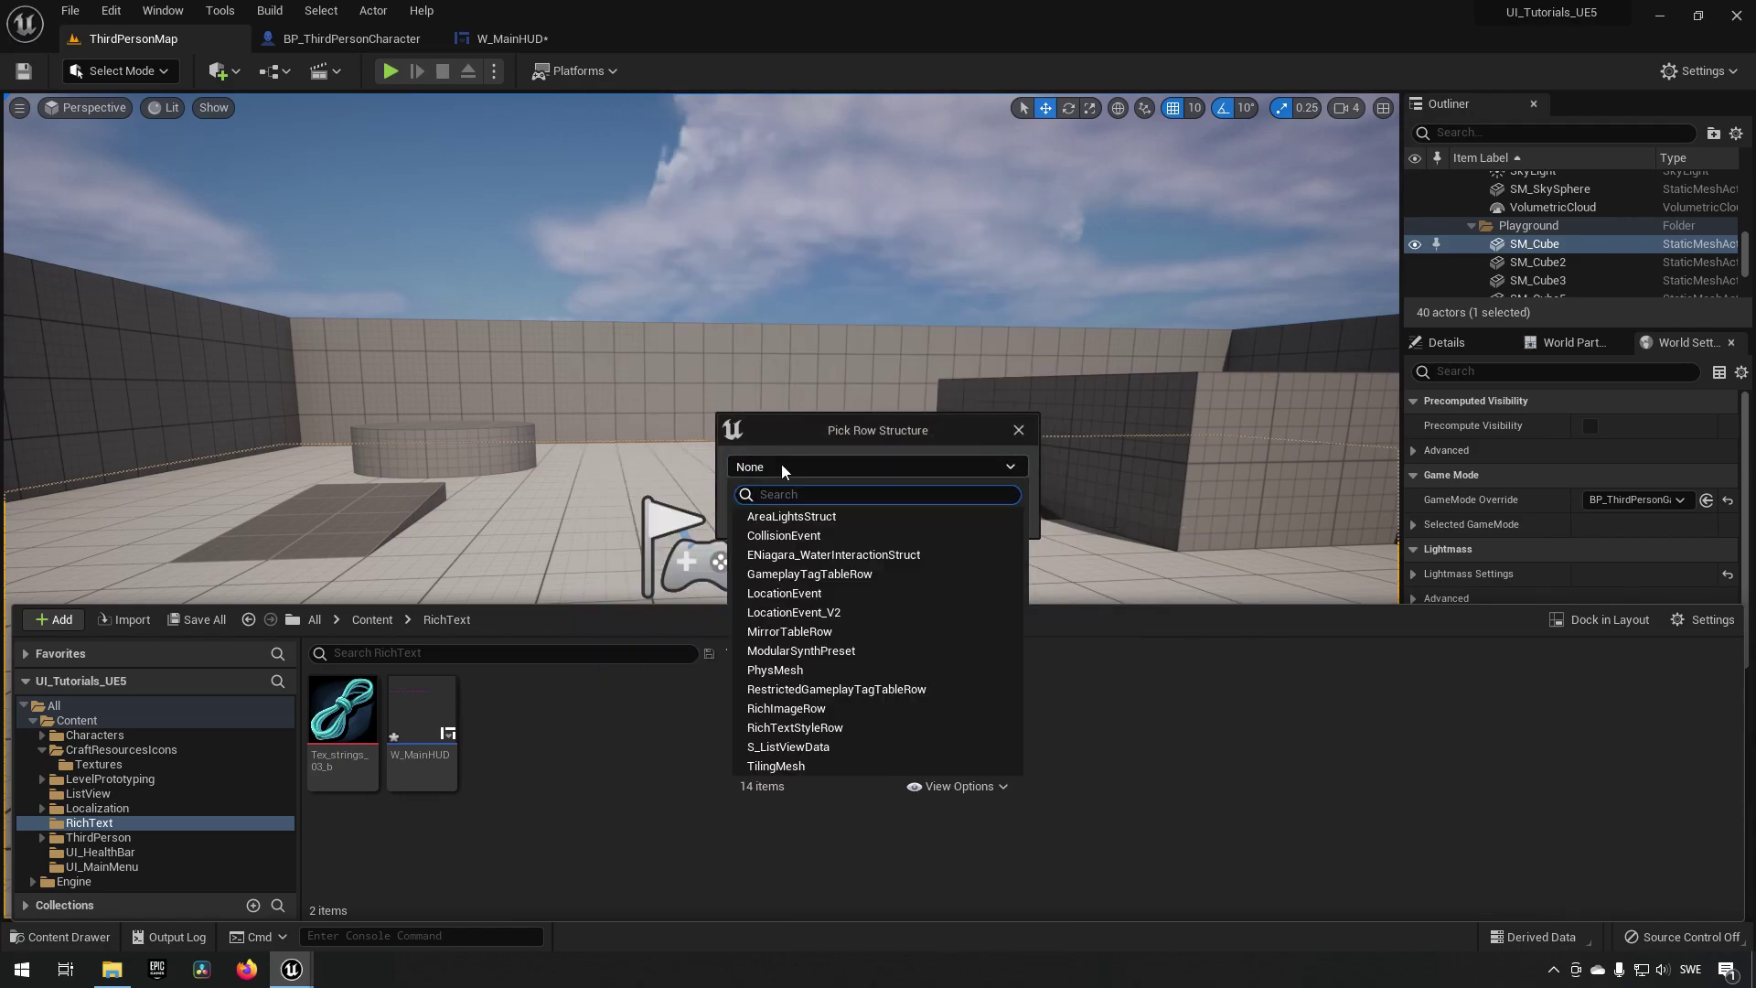
pyautogui.click(813, 728)
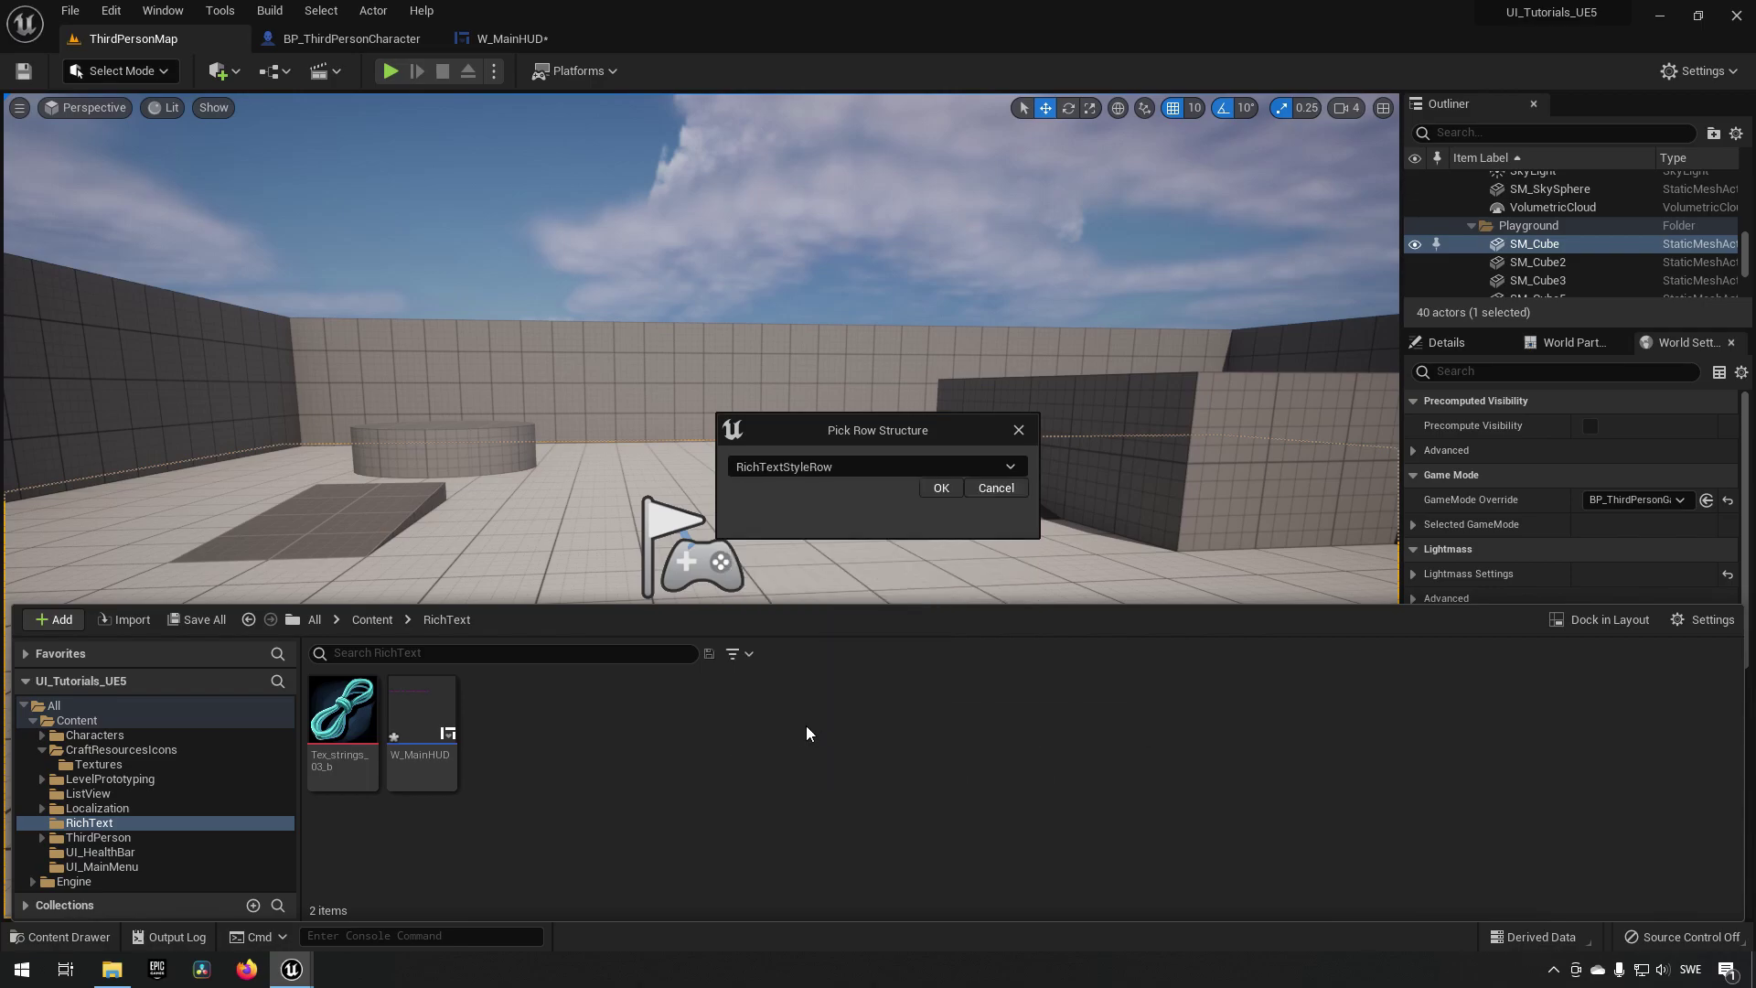
pyautogui.click(946, 491)
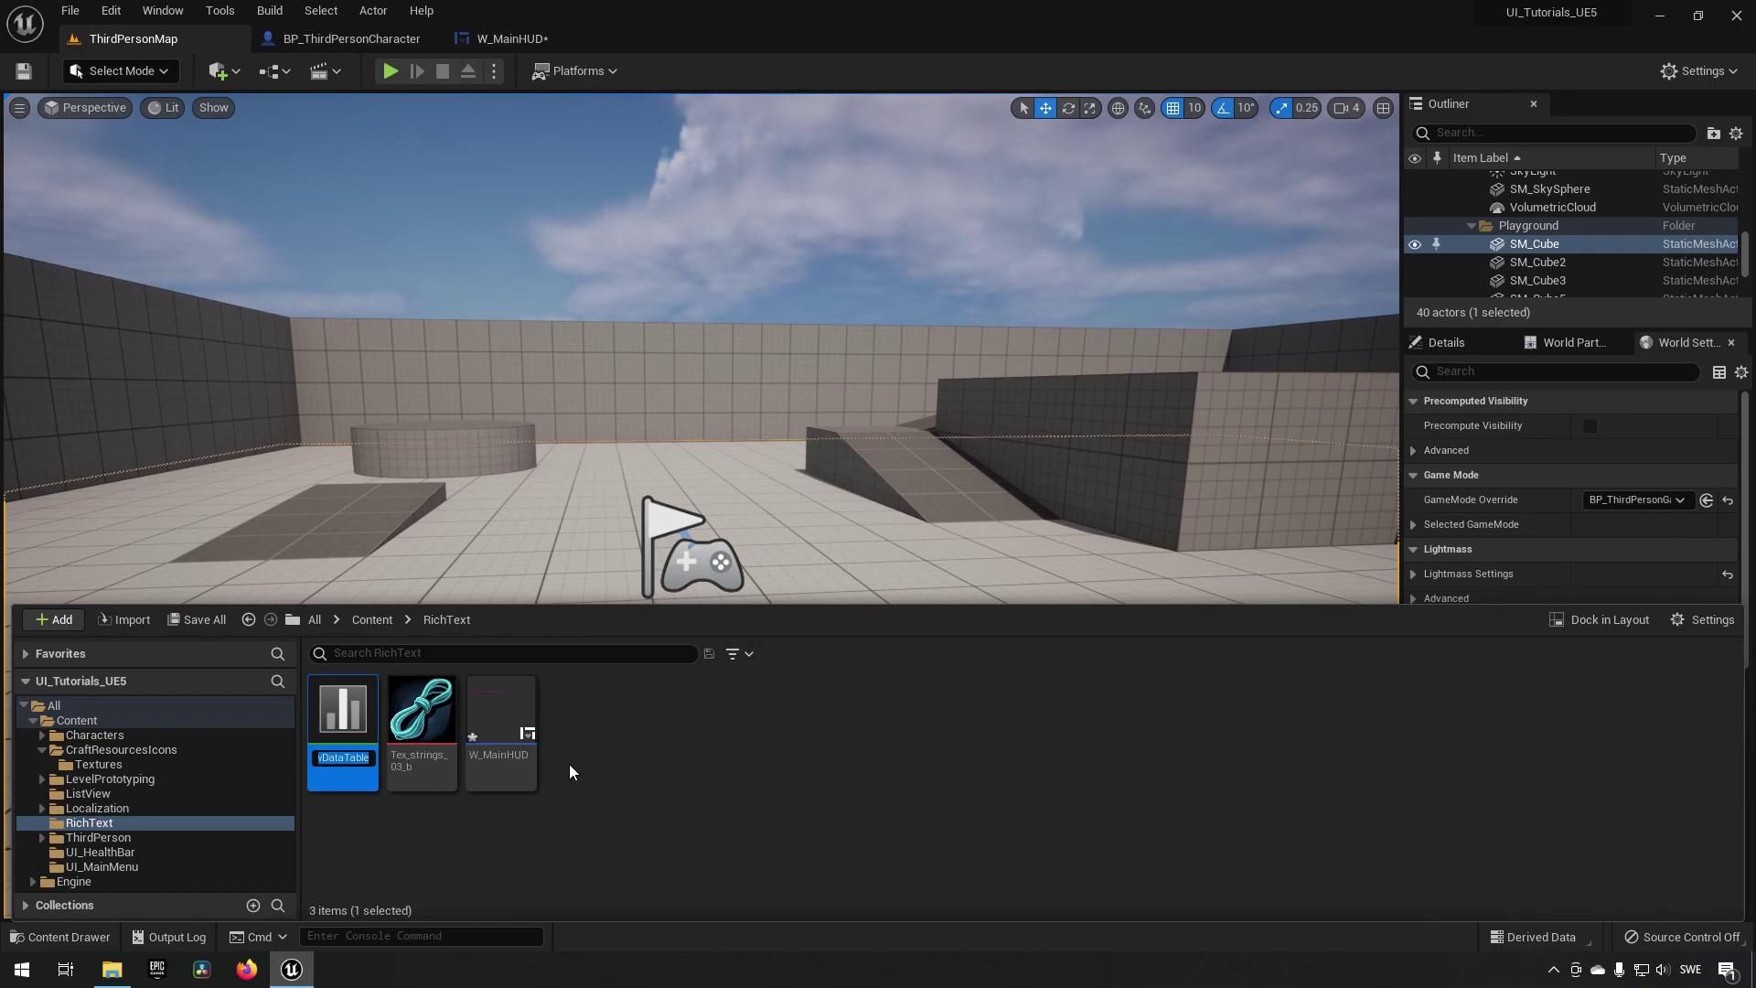
pyautogui.write('DT_R')
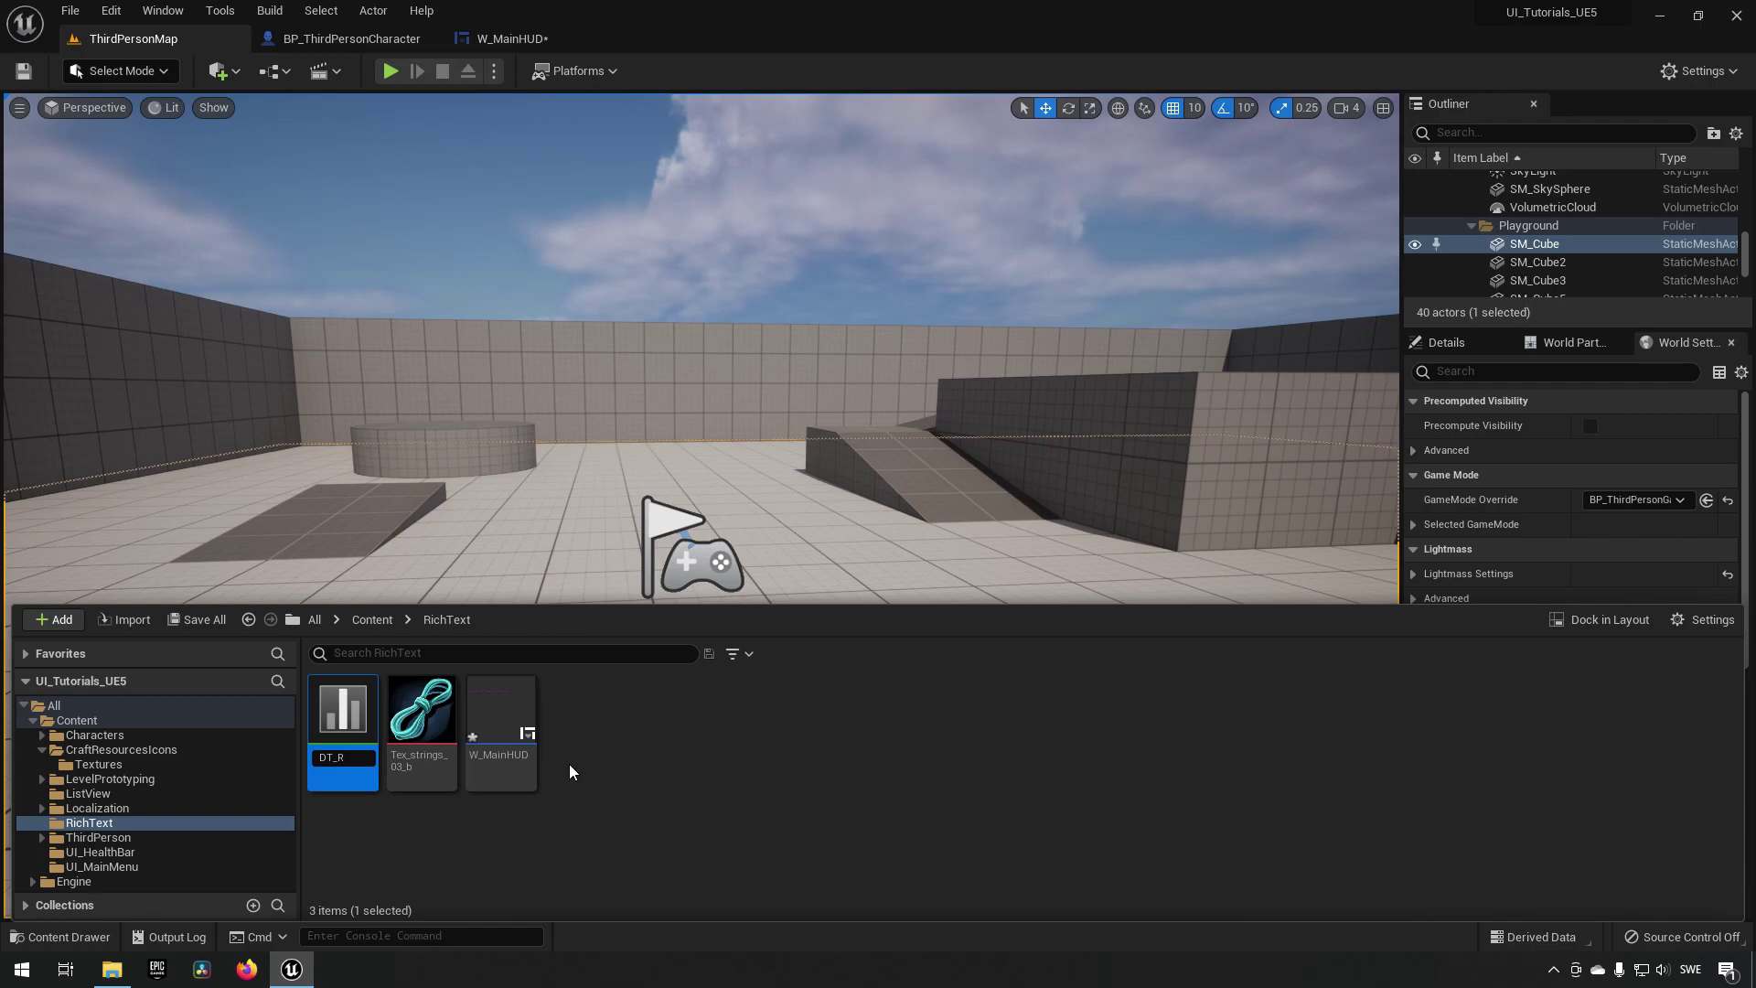
pyautogui.write('uichTextStyle')
pyautogui.press('Return')
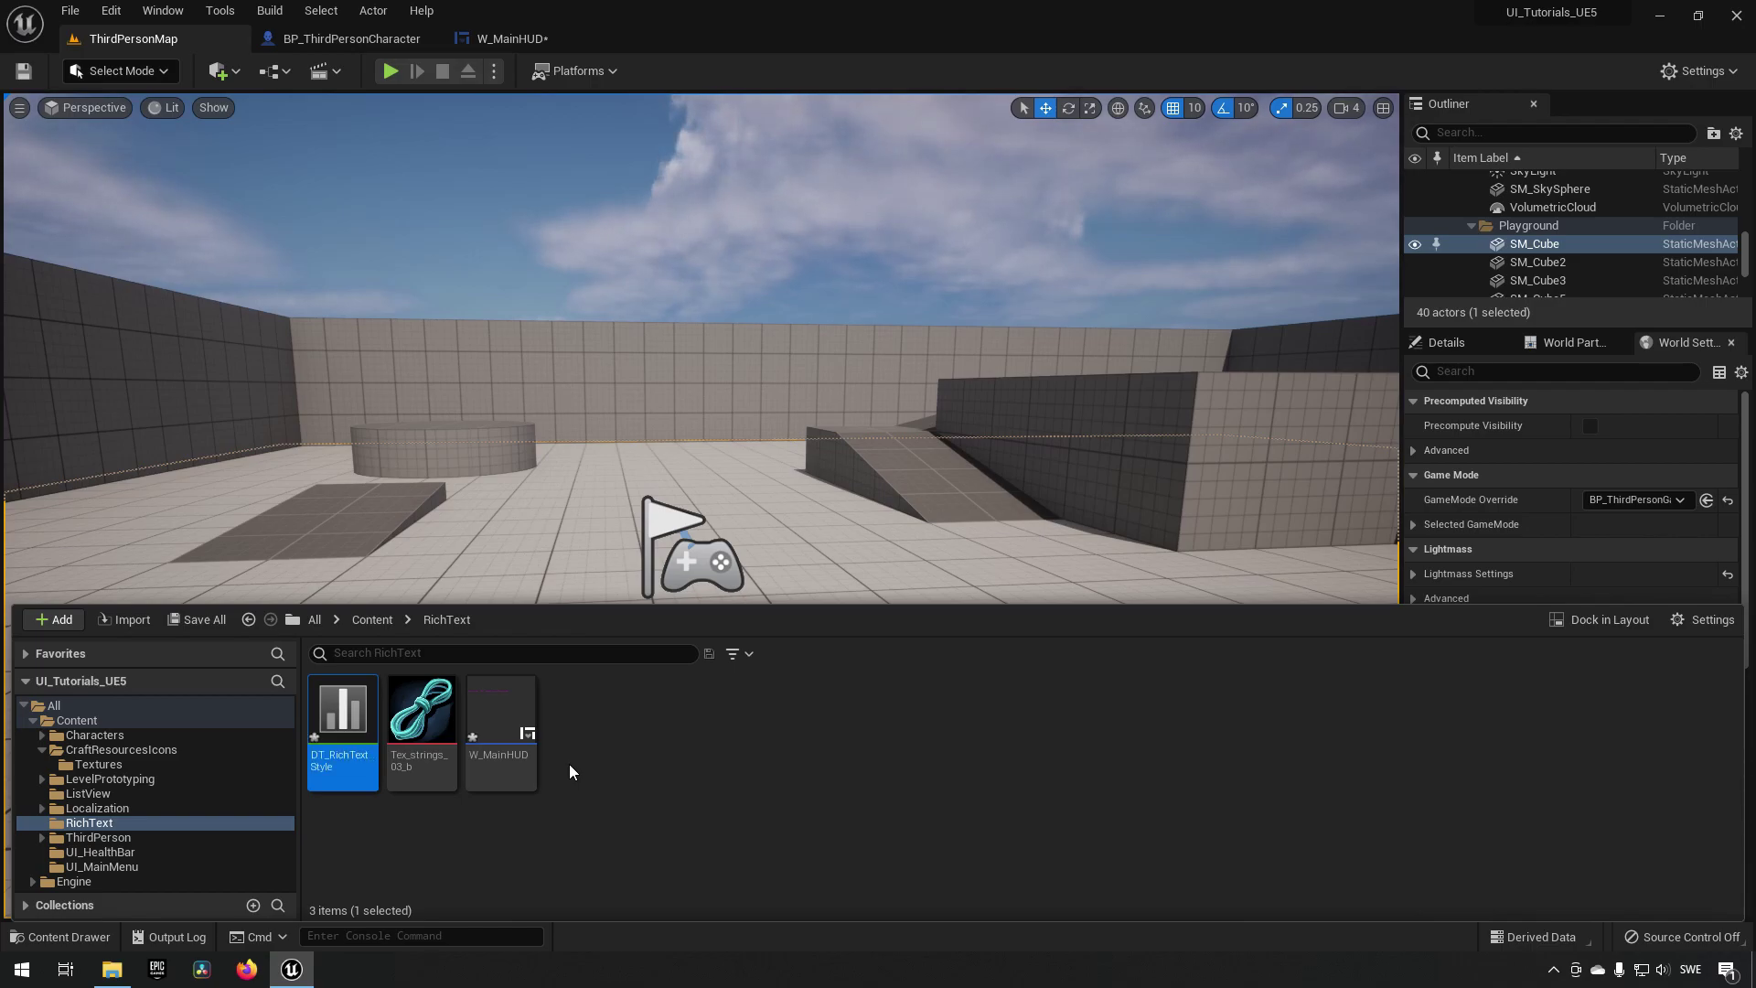
pyautogui.doubleClick(349, 737)
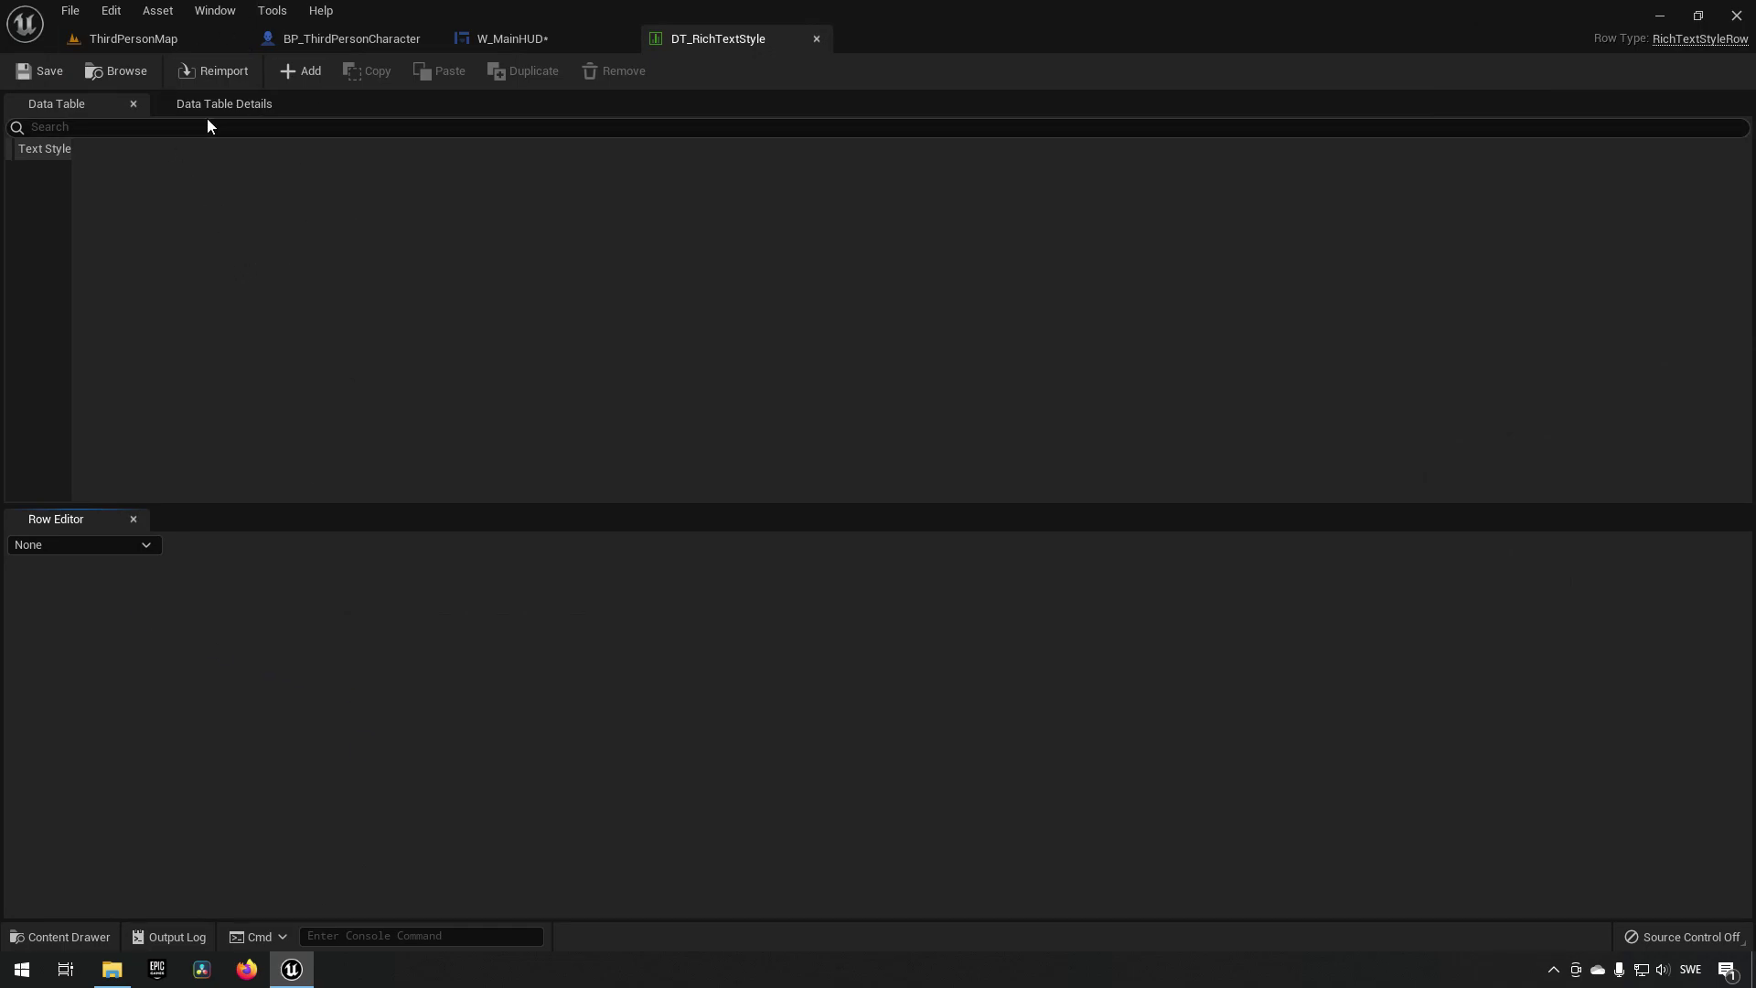
# Step: Add a NewRow to DT_RichTextStyle, set its font family to Roboto, and save
pyautogui.click(295, 72)
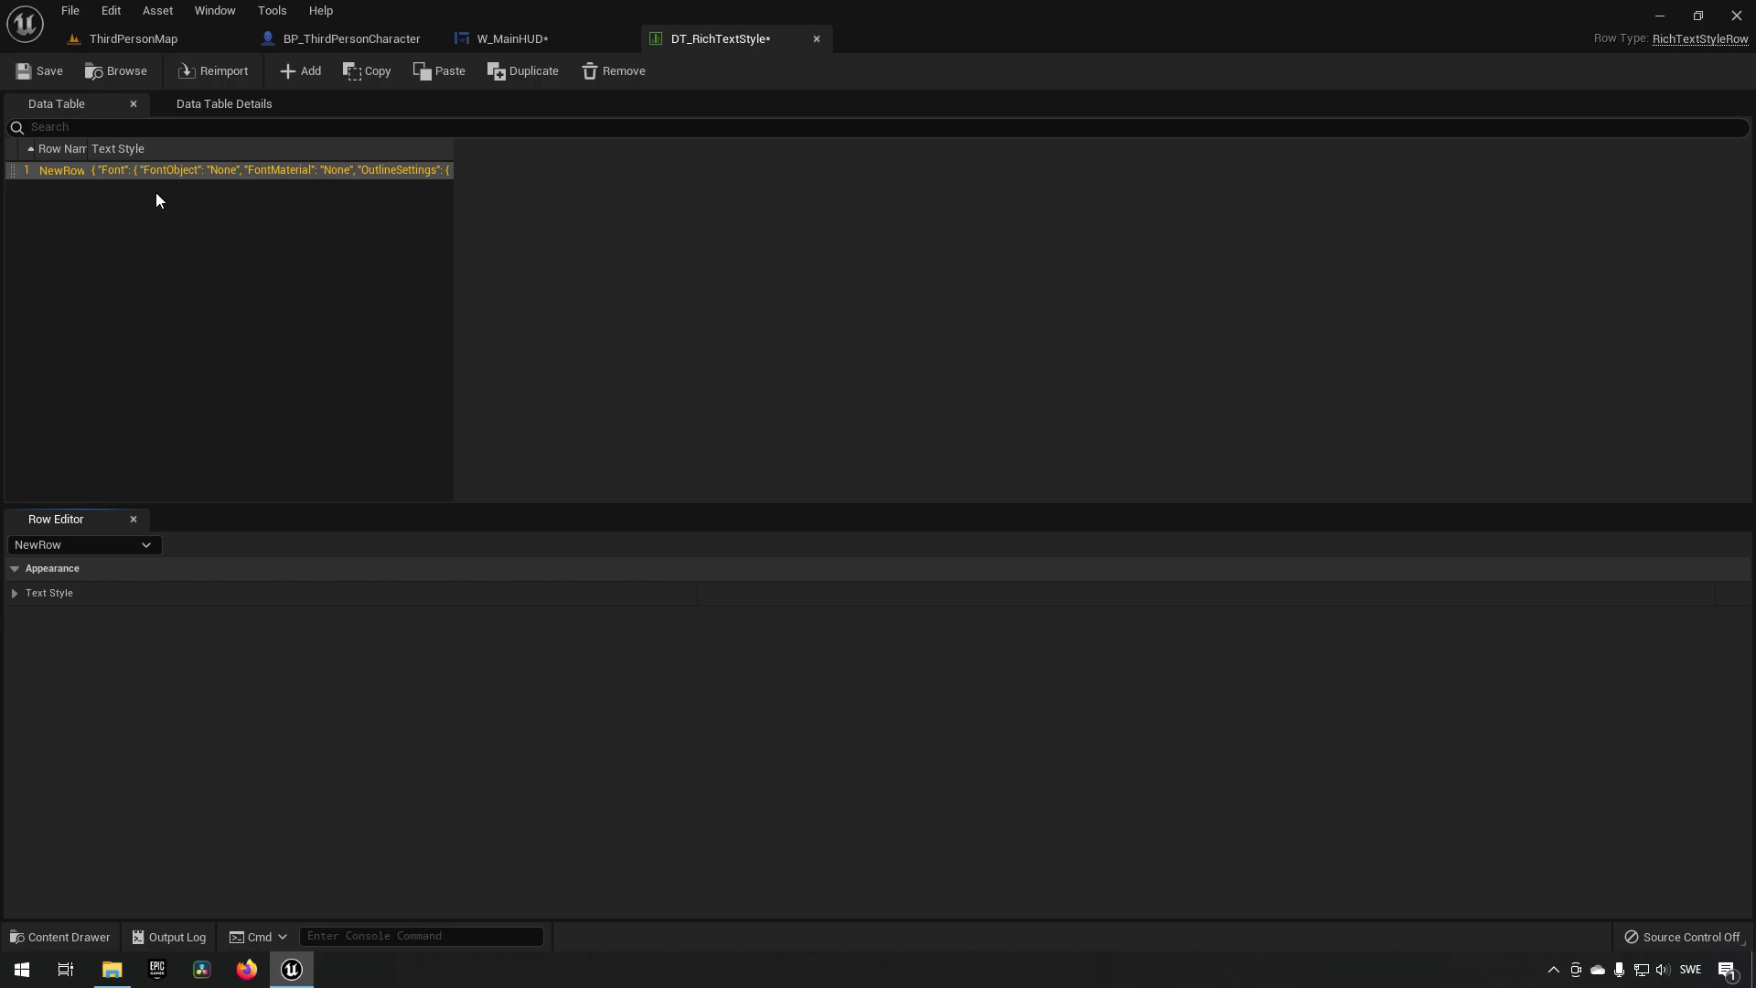
pyautogui.click(15, 594)
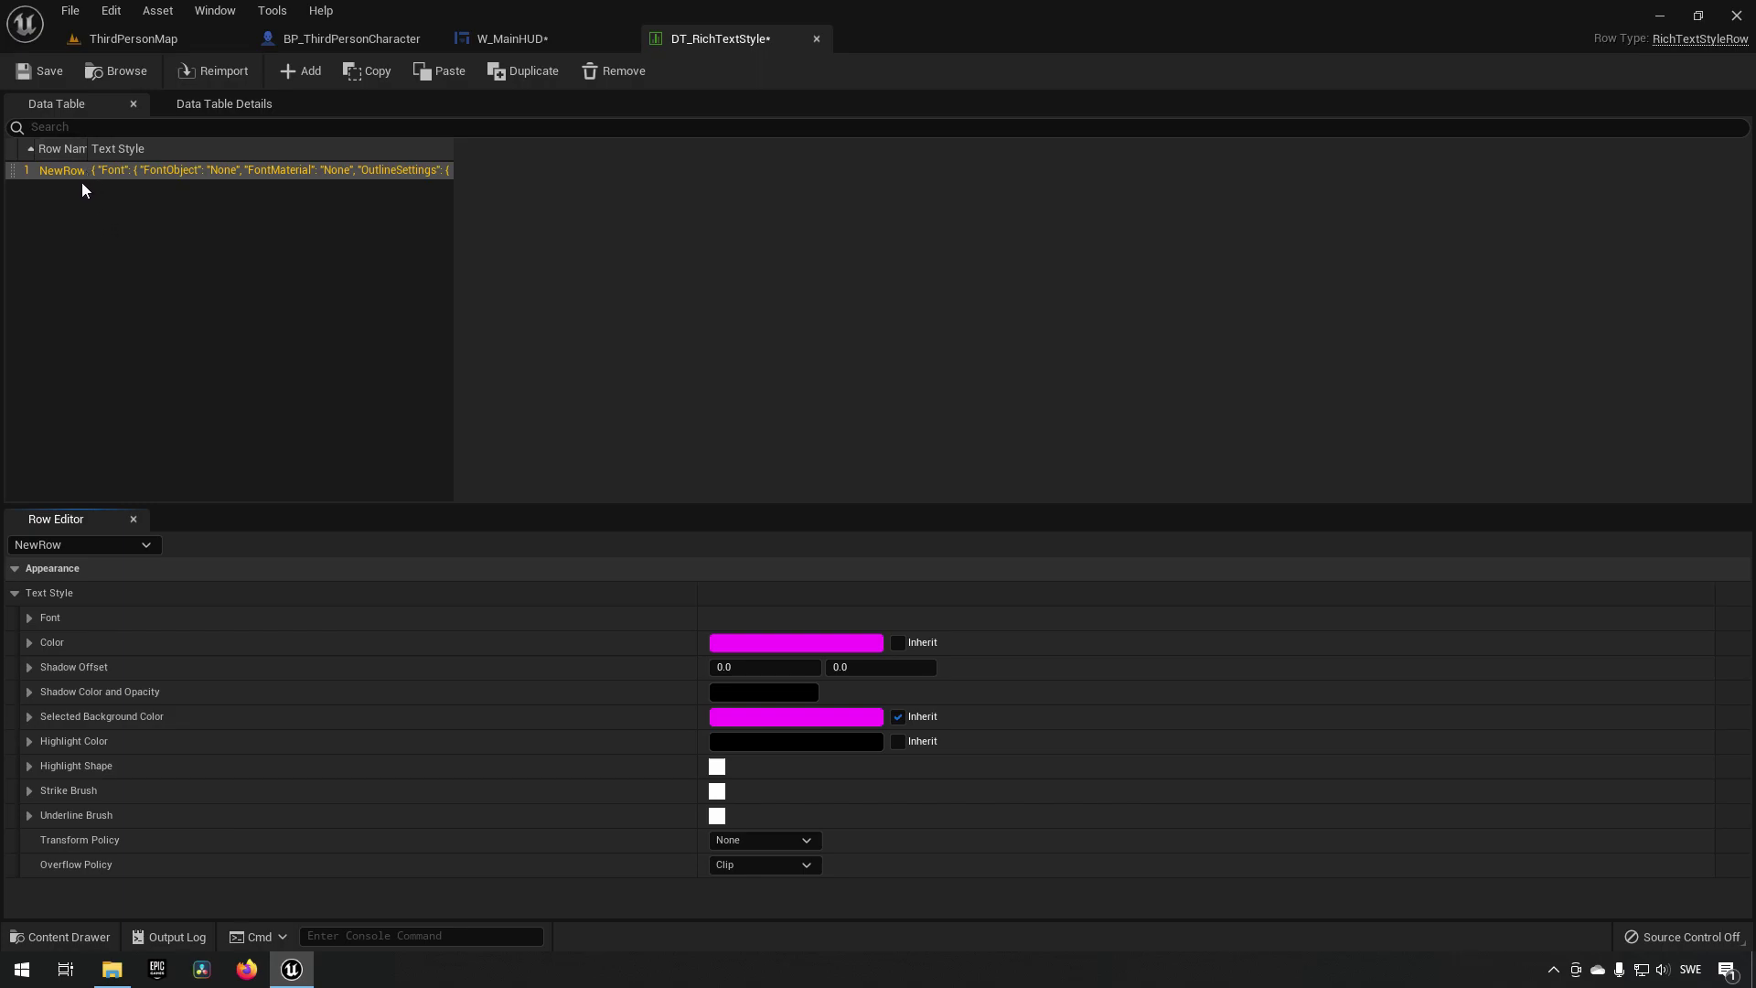
pyautogui.click(41, 72)
pyautogui.click(29, 618)
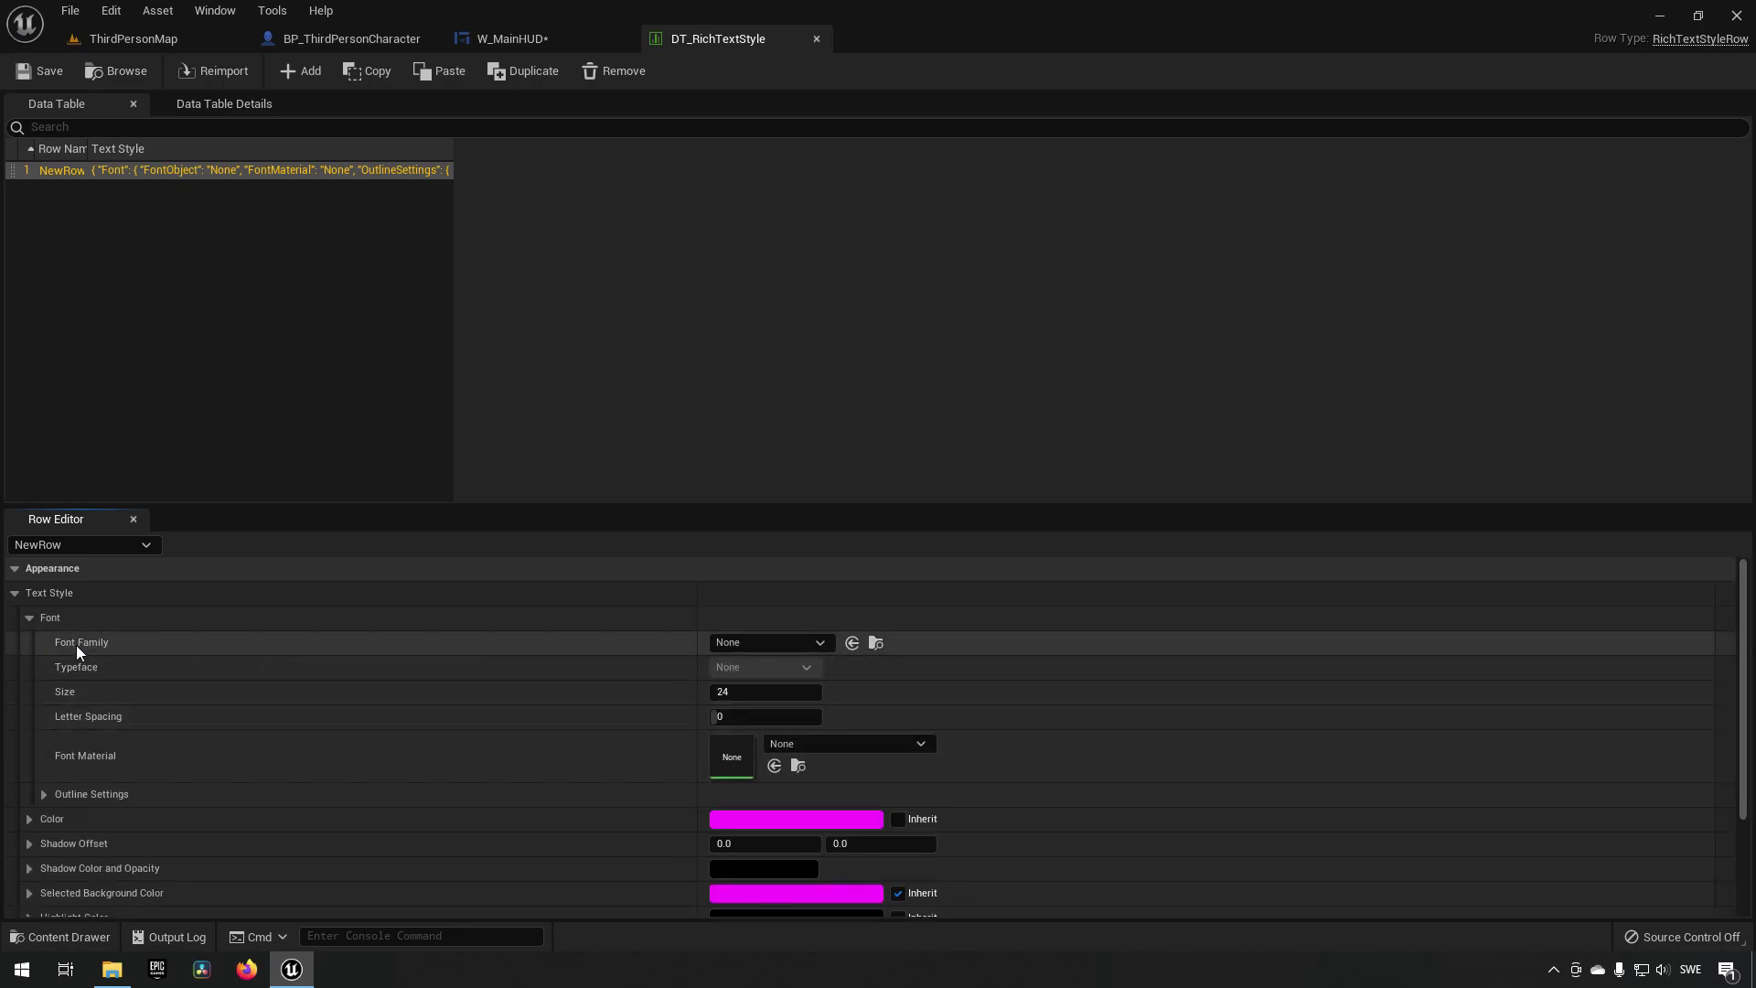
pyautogui.click(760, 642)
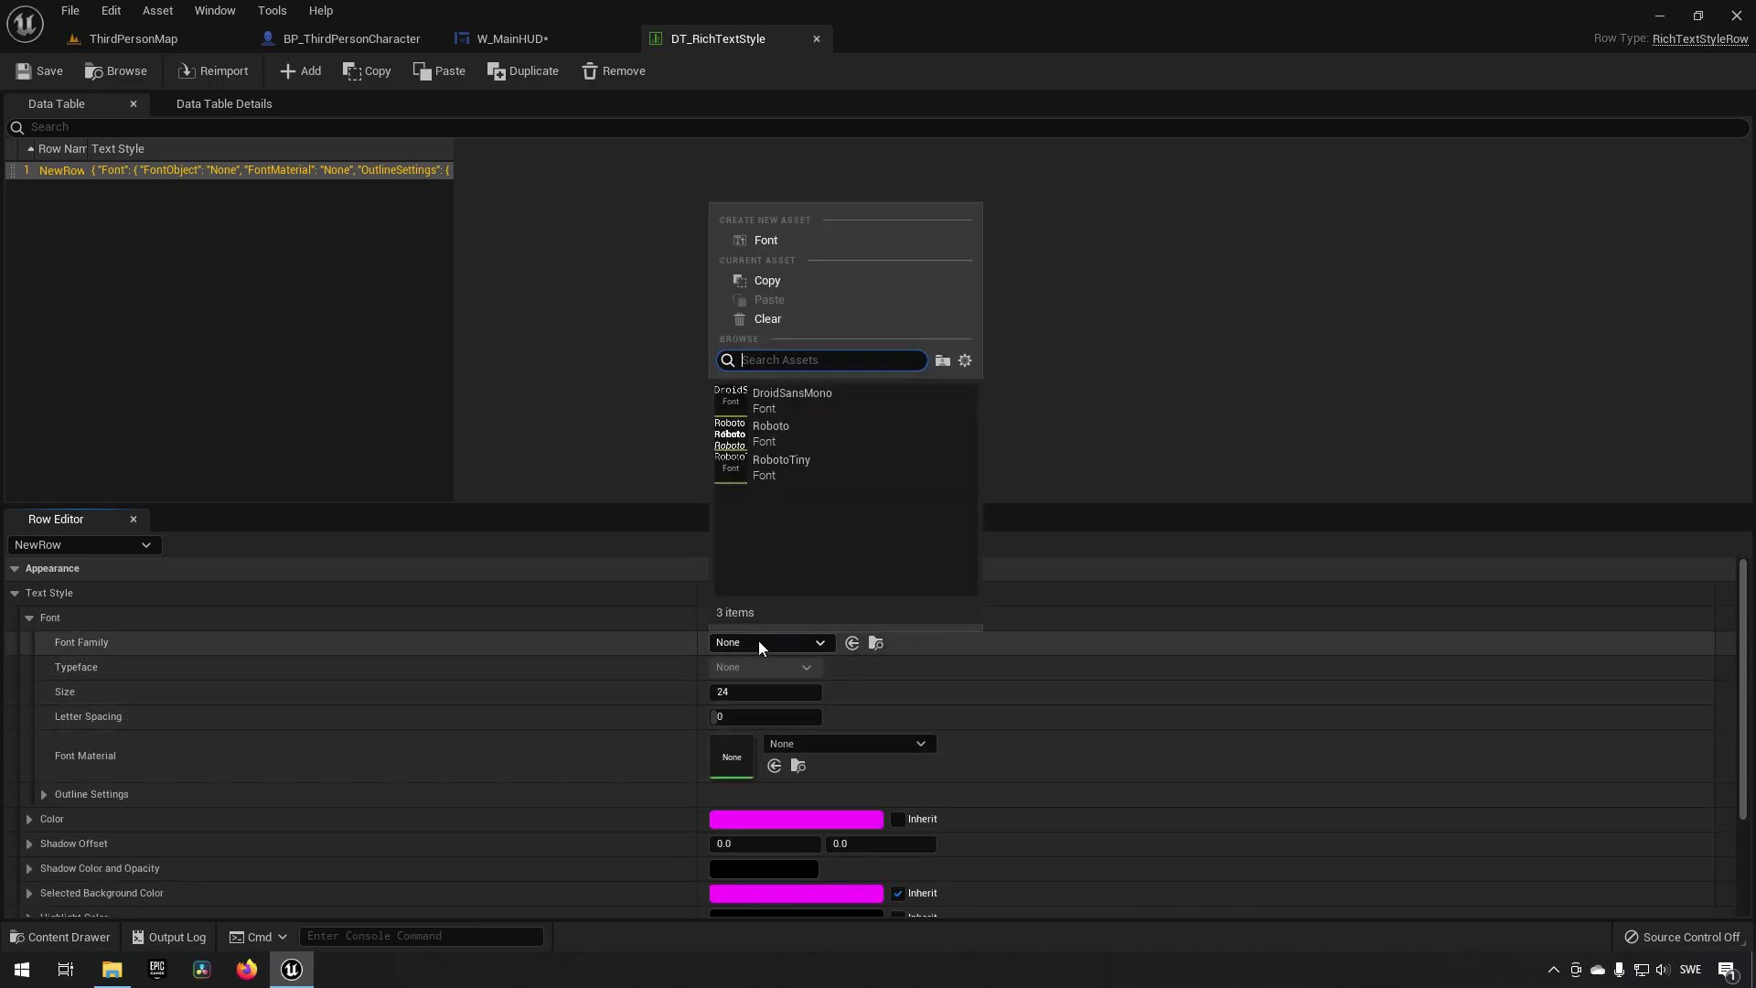
pyautogui.click(802, 439)
pyautogui.click(36, 70)
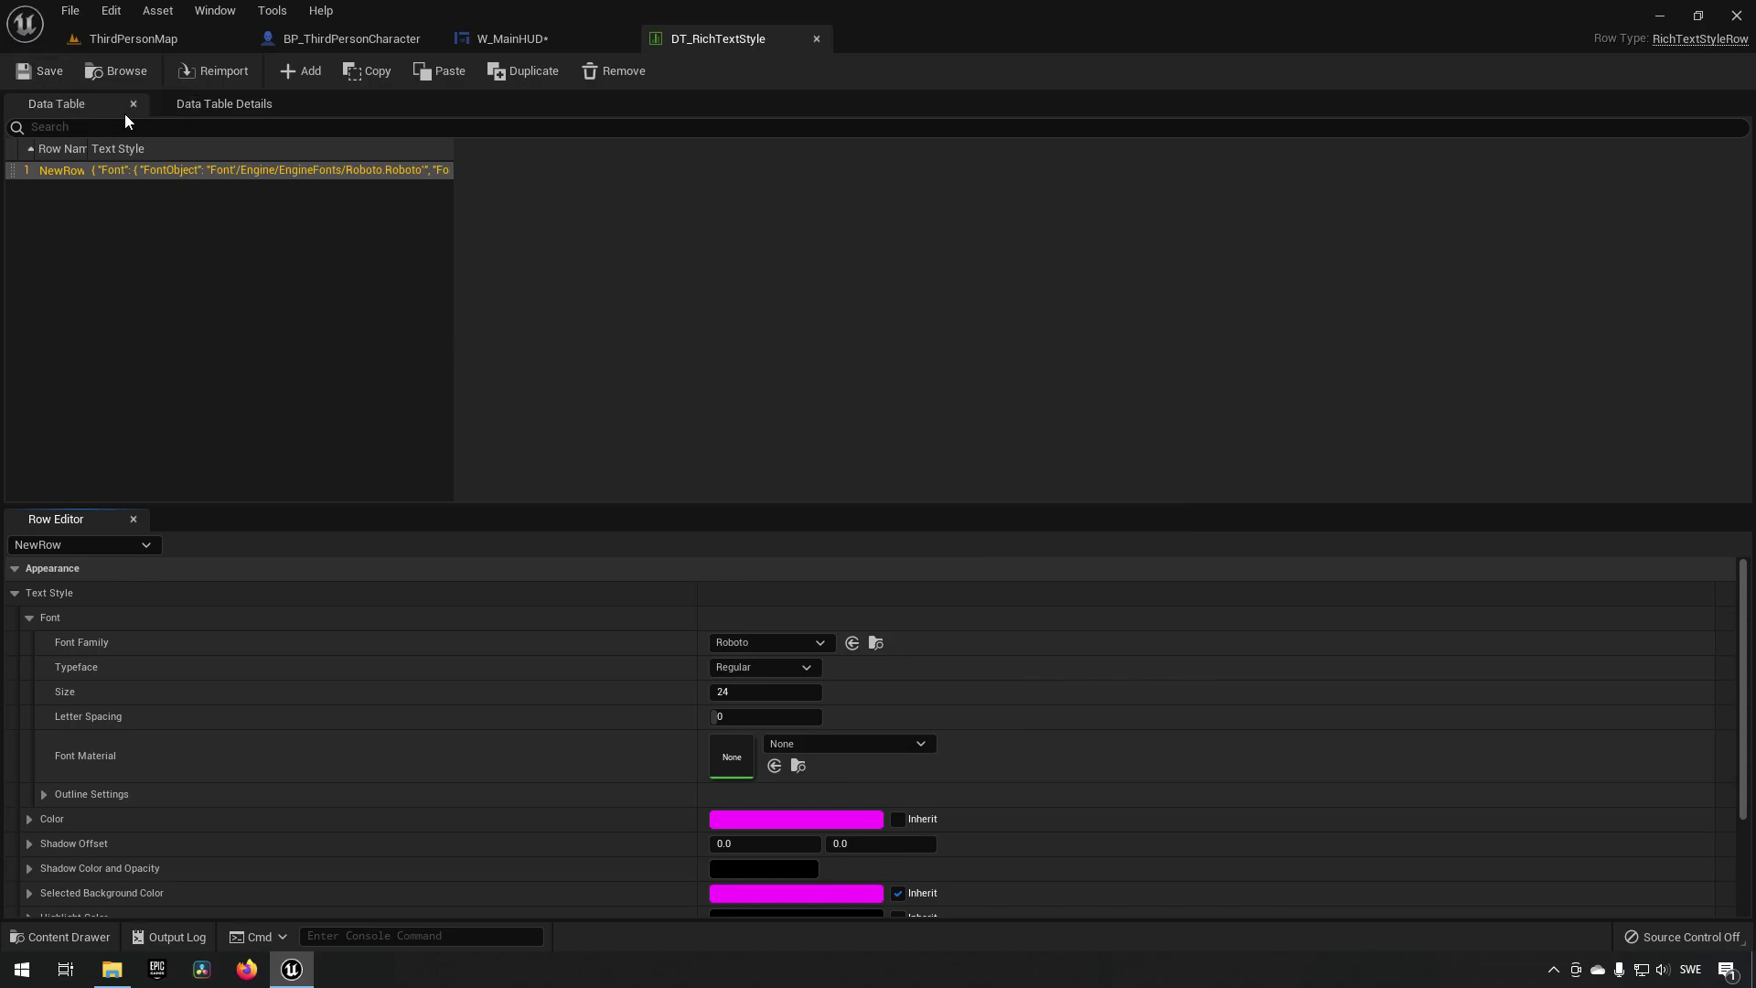
# Step: Assign DT_RichTextStyle as W_MainHUD's rich text style set and compile the widget
pyautogui.click(519, 37)
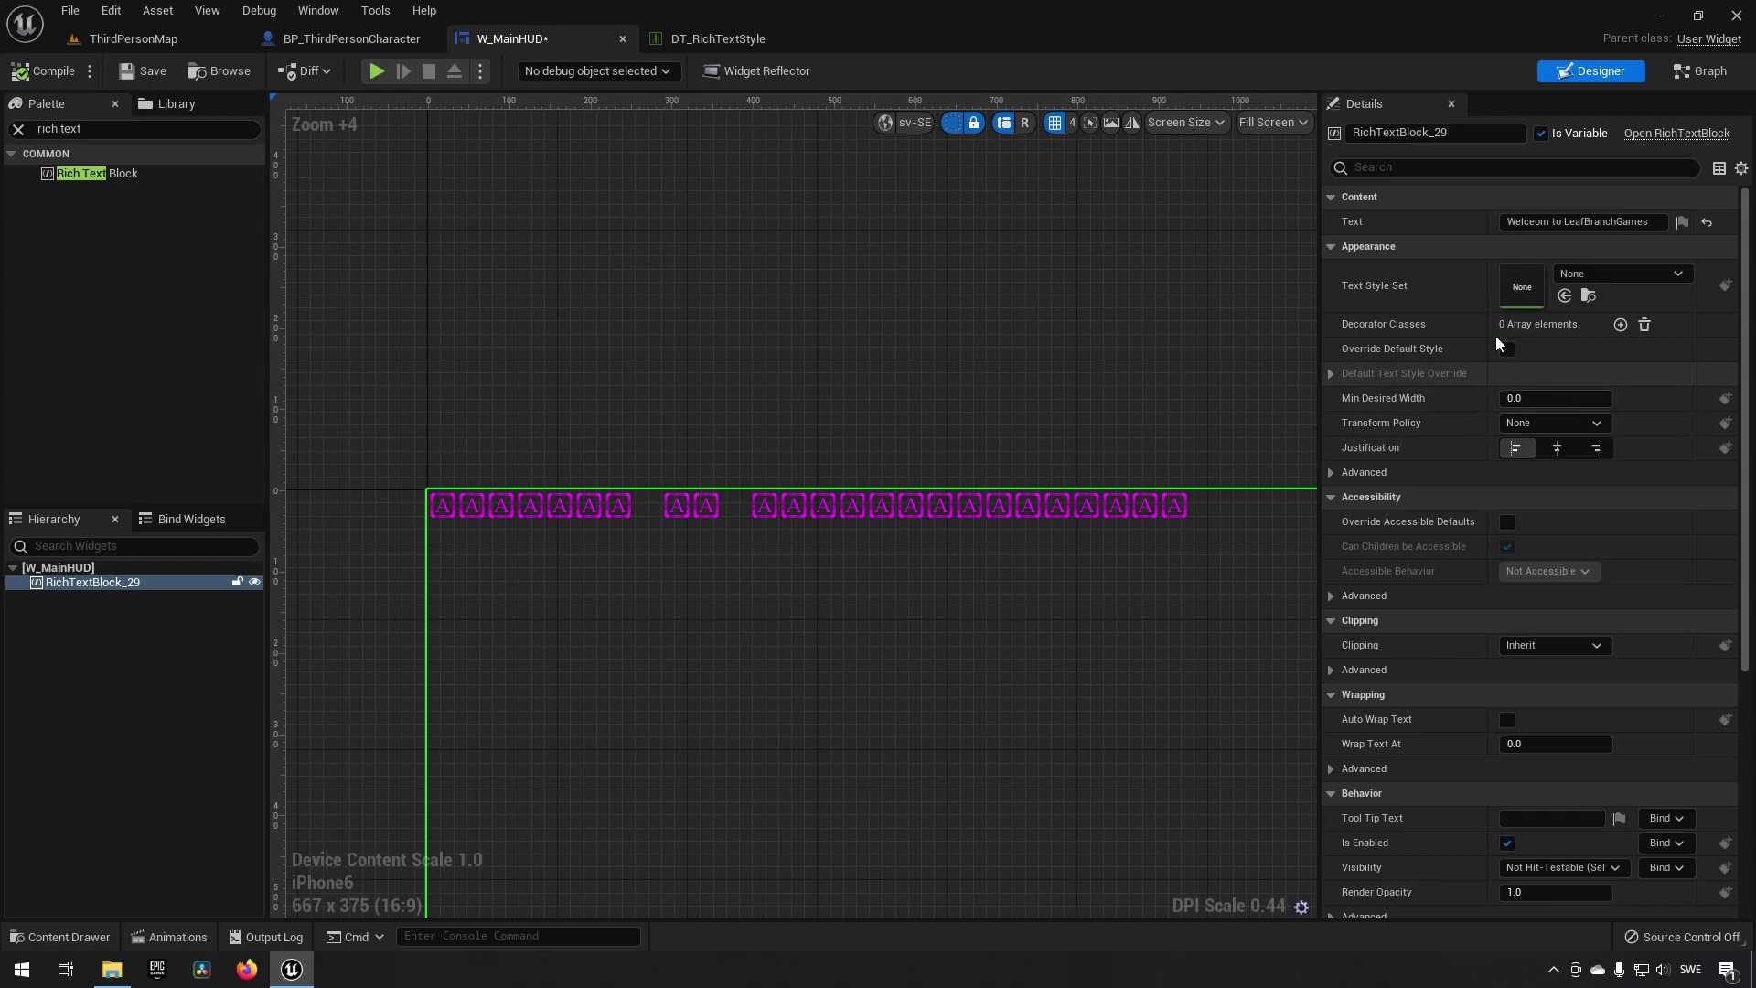
pyautogui.click(1597, 274)
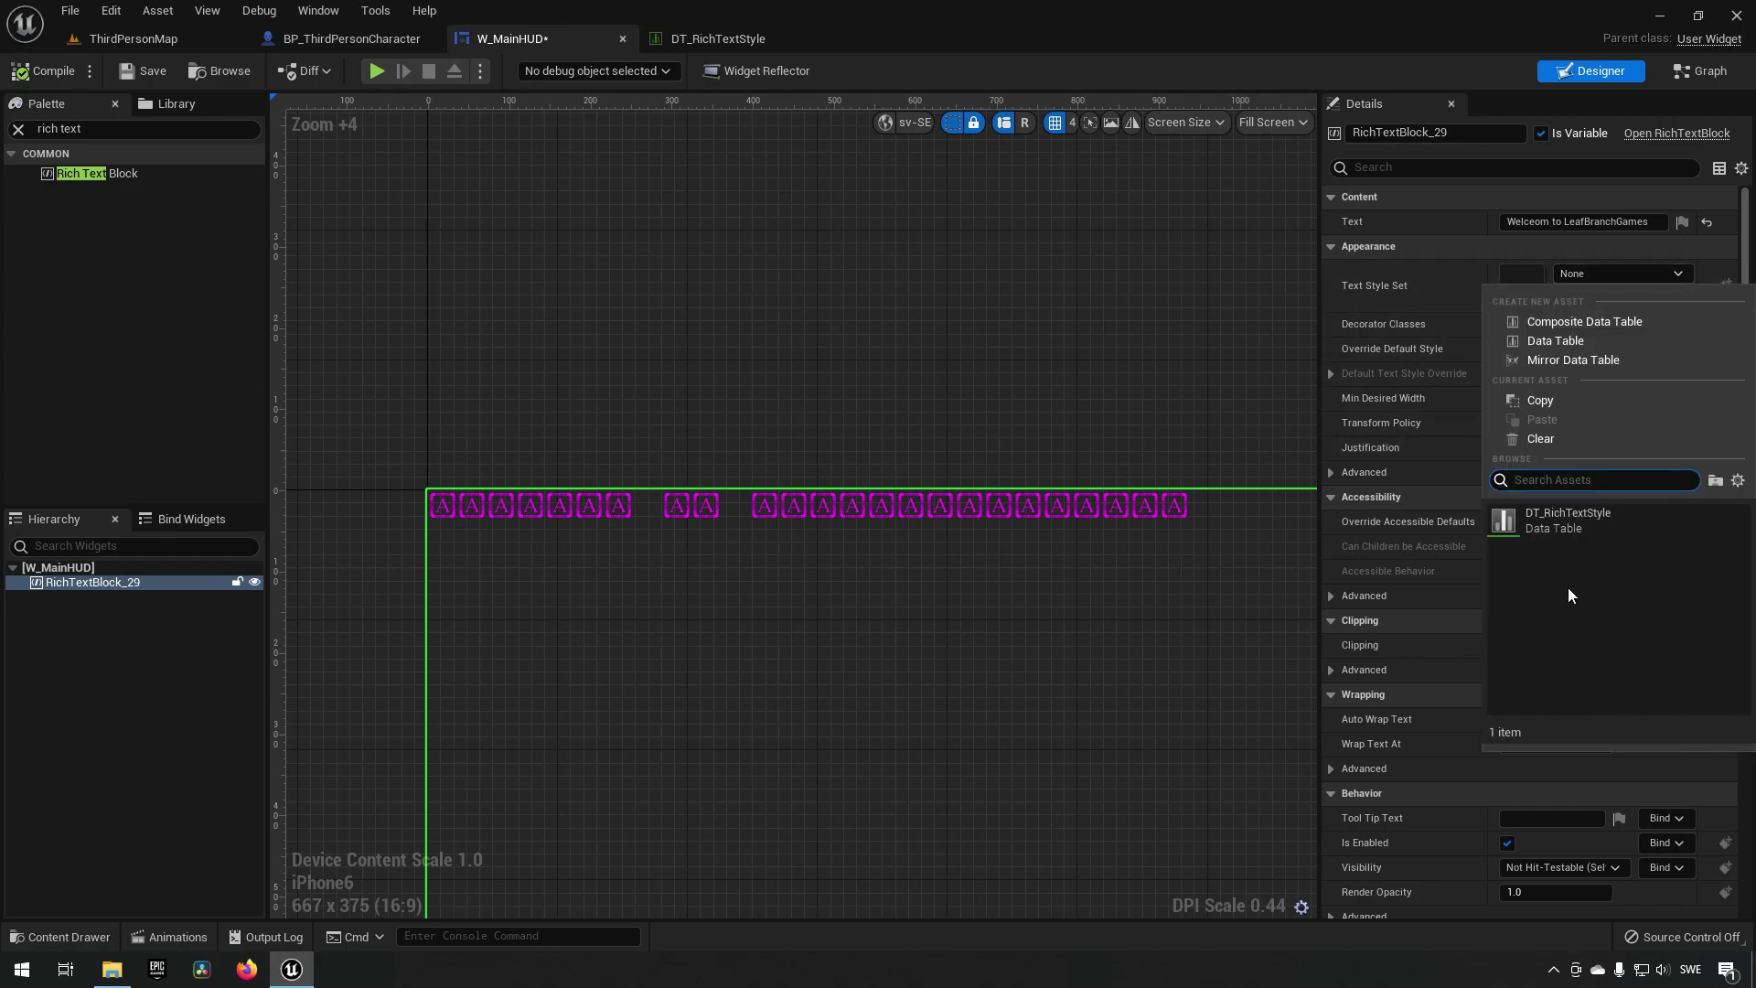
pyautogui.click(1573, 522)
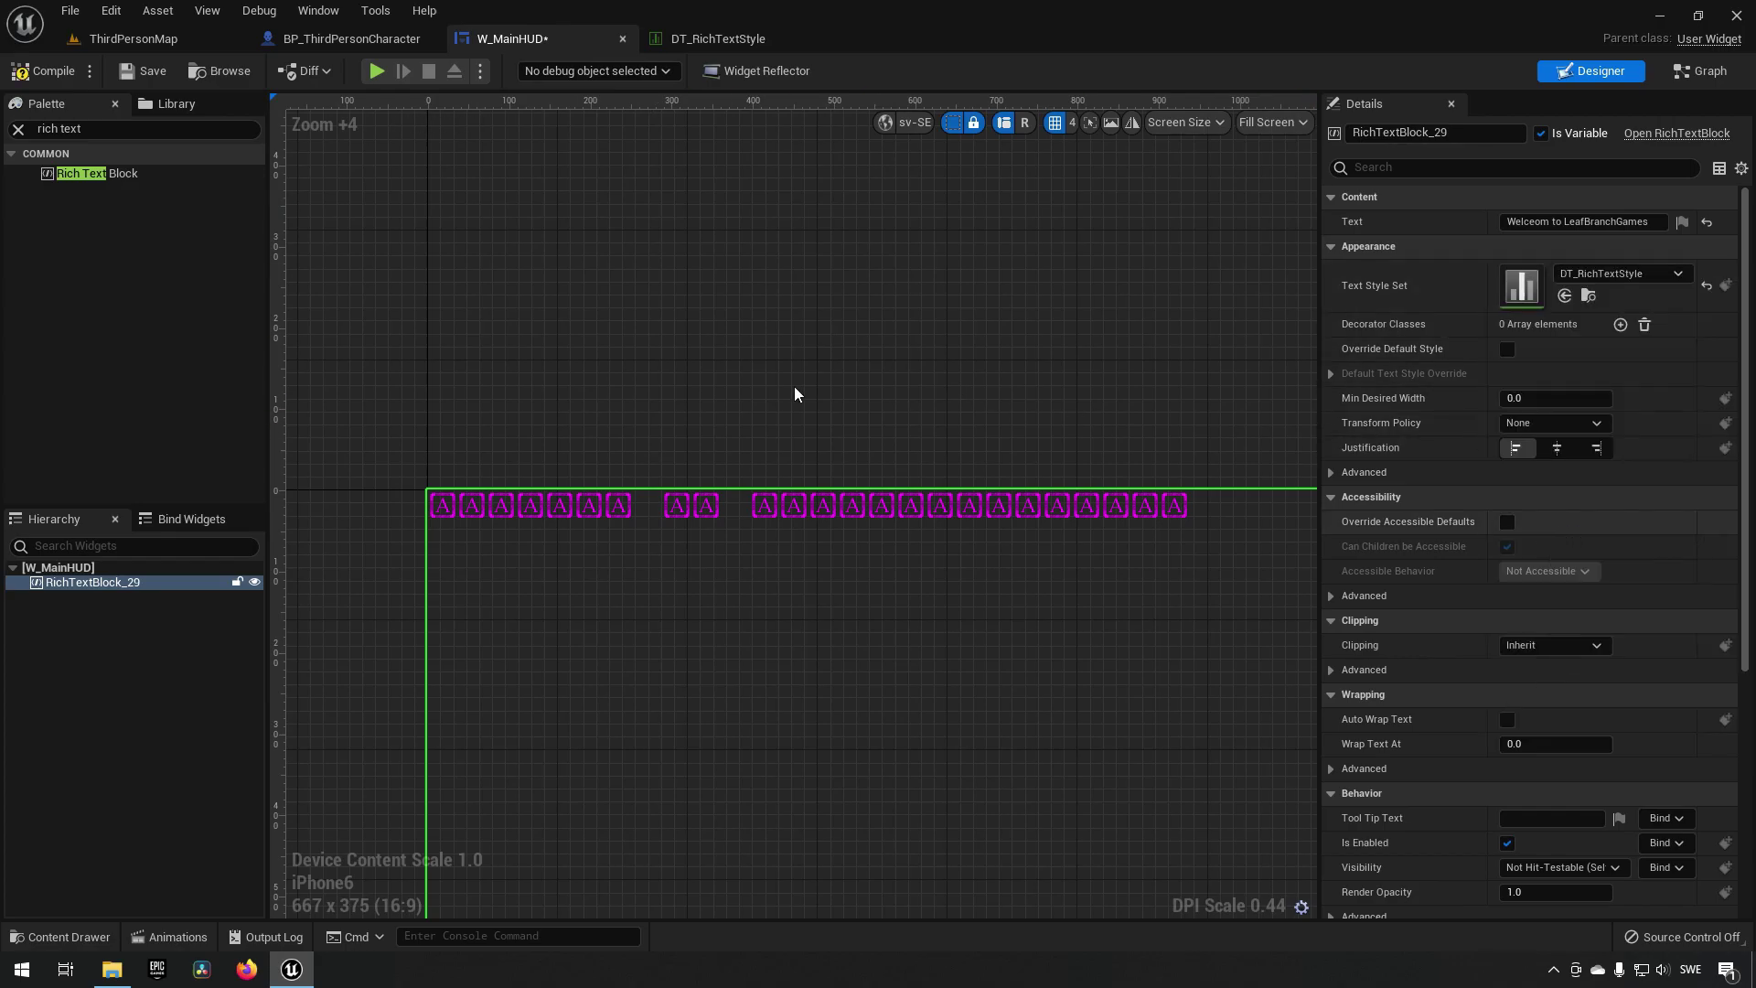
pyautogui.click(55, 71)
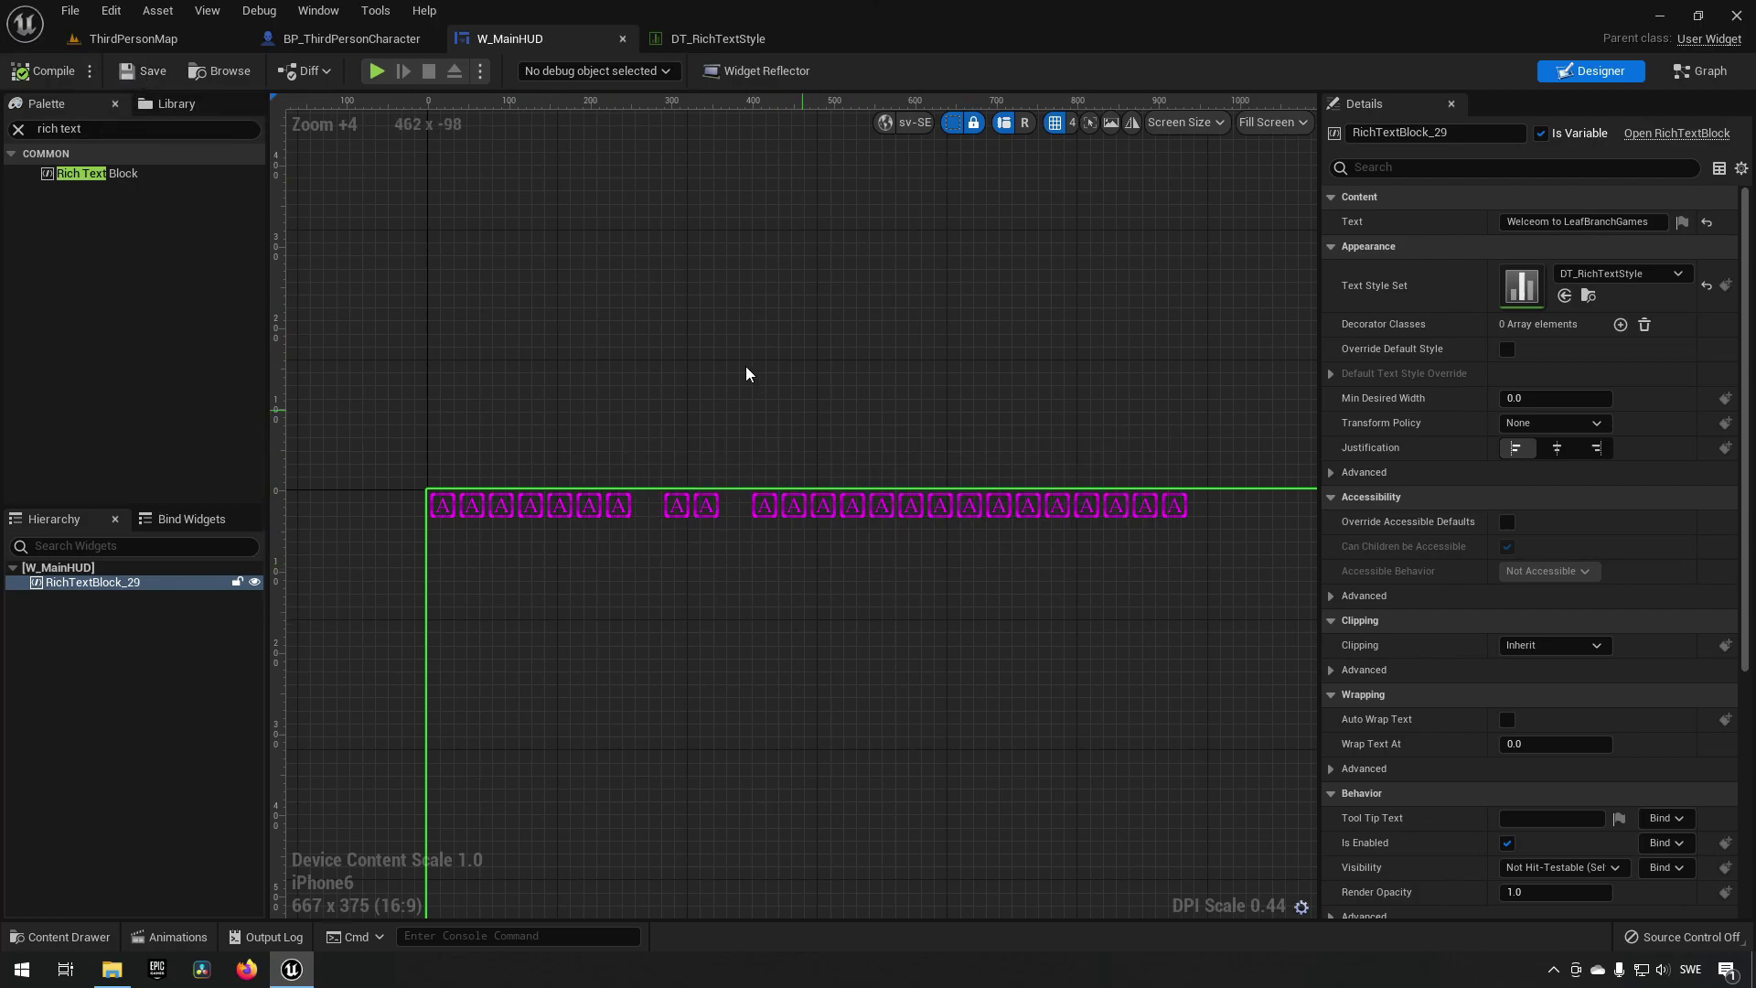
# Step: Rename DT_RichTextStyle's NewRow row to Default
pyautogui.click(692, 42)
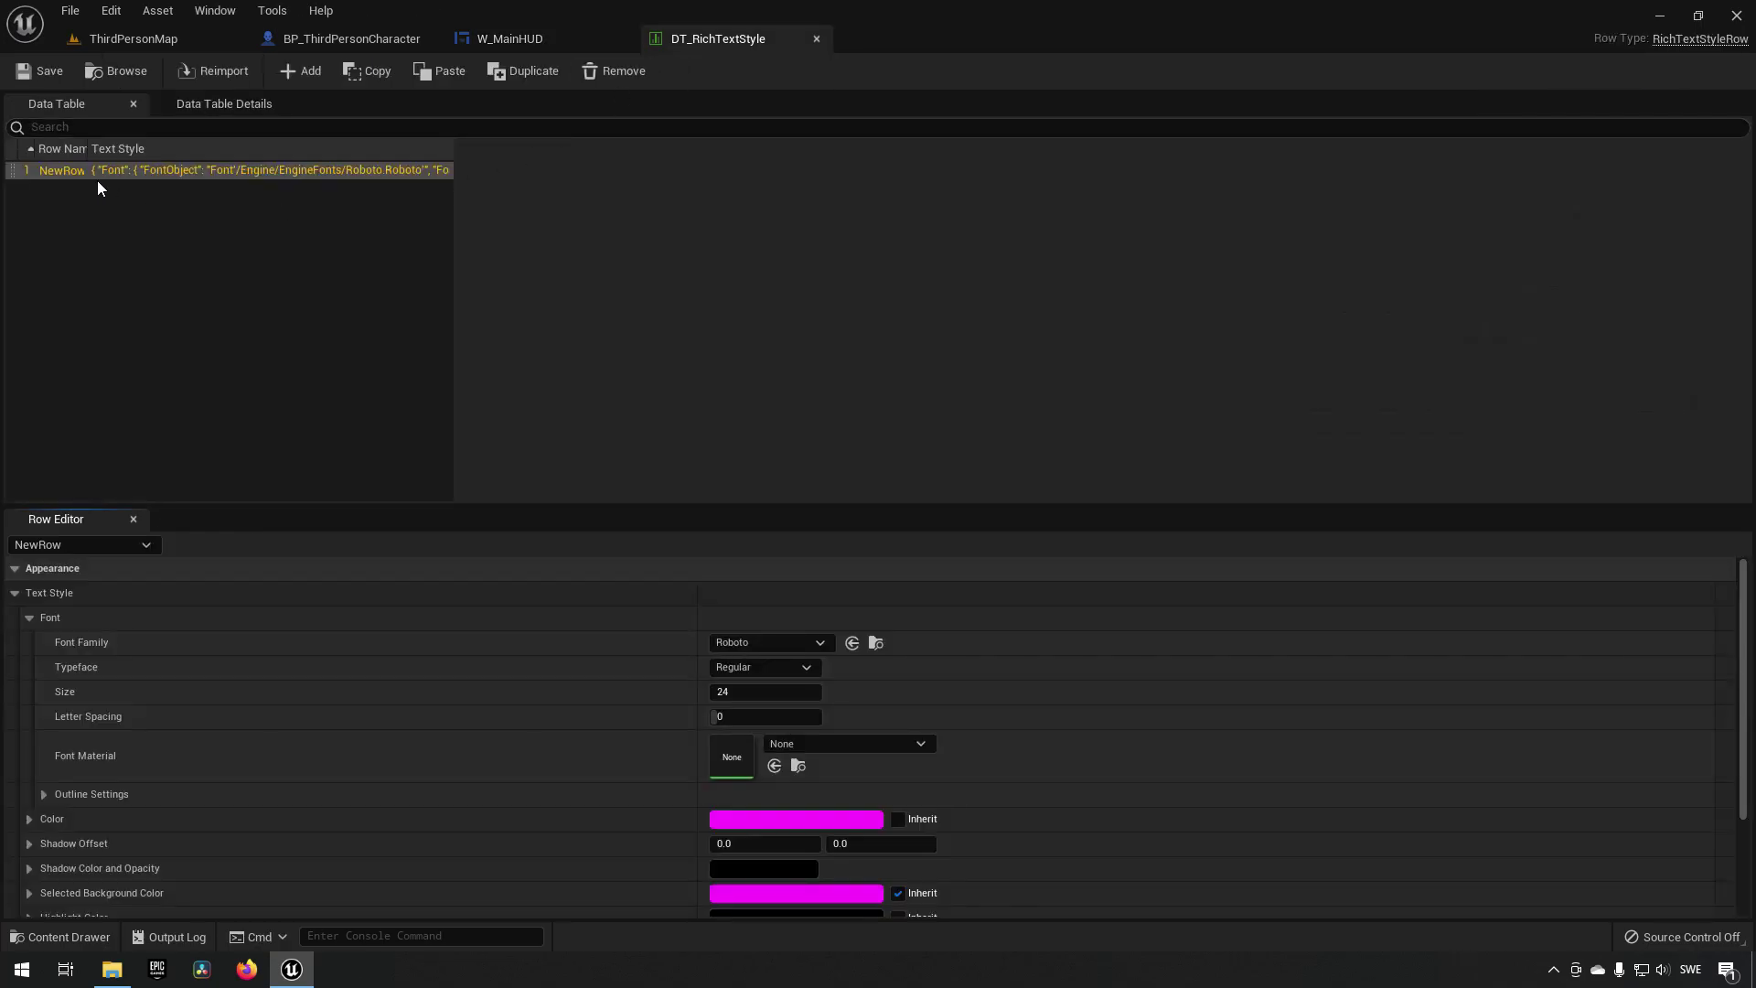
pyautogui.click(61, 171)
pyautogui.press('F2')
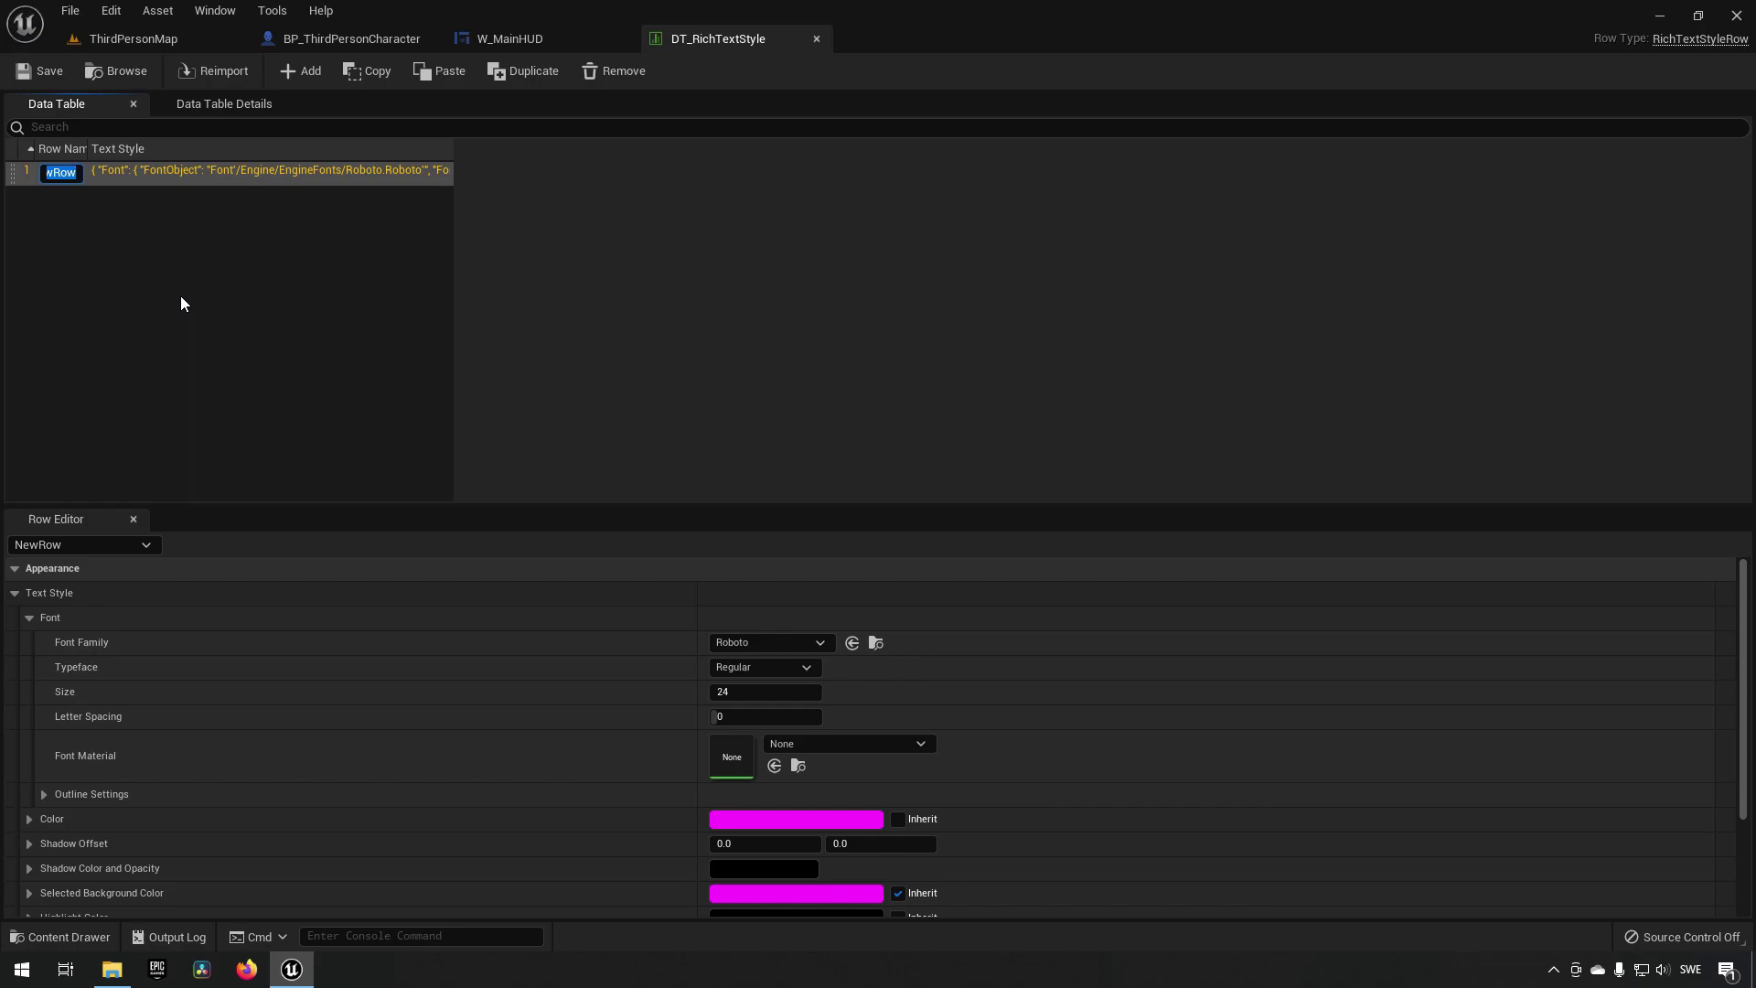
pyautogui.write('Default')
pyautogui.press('Return')
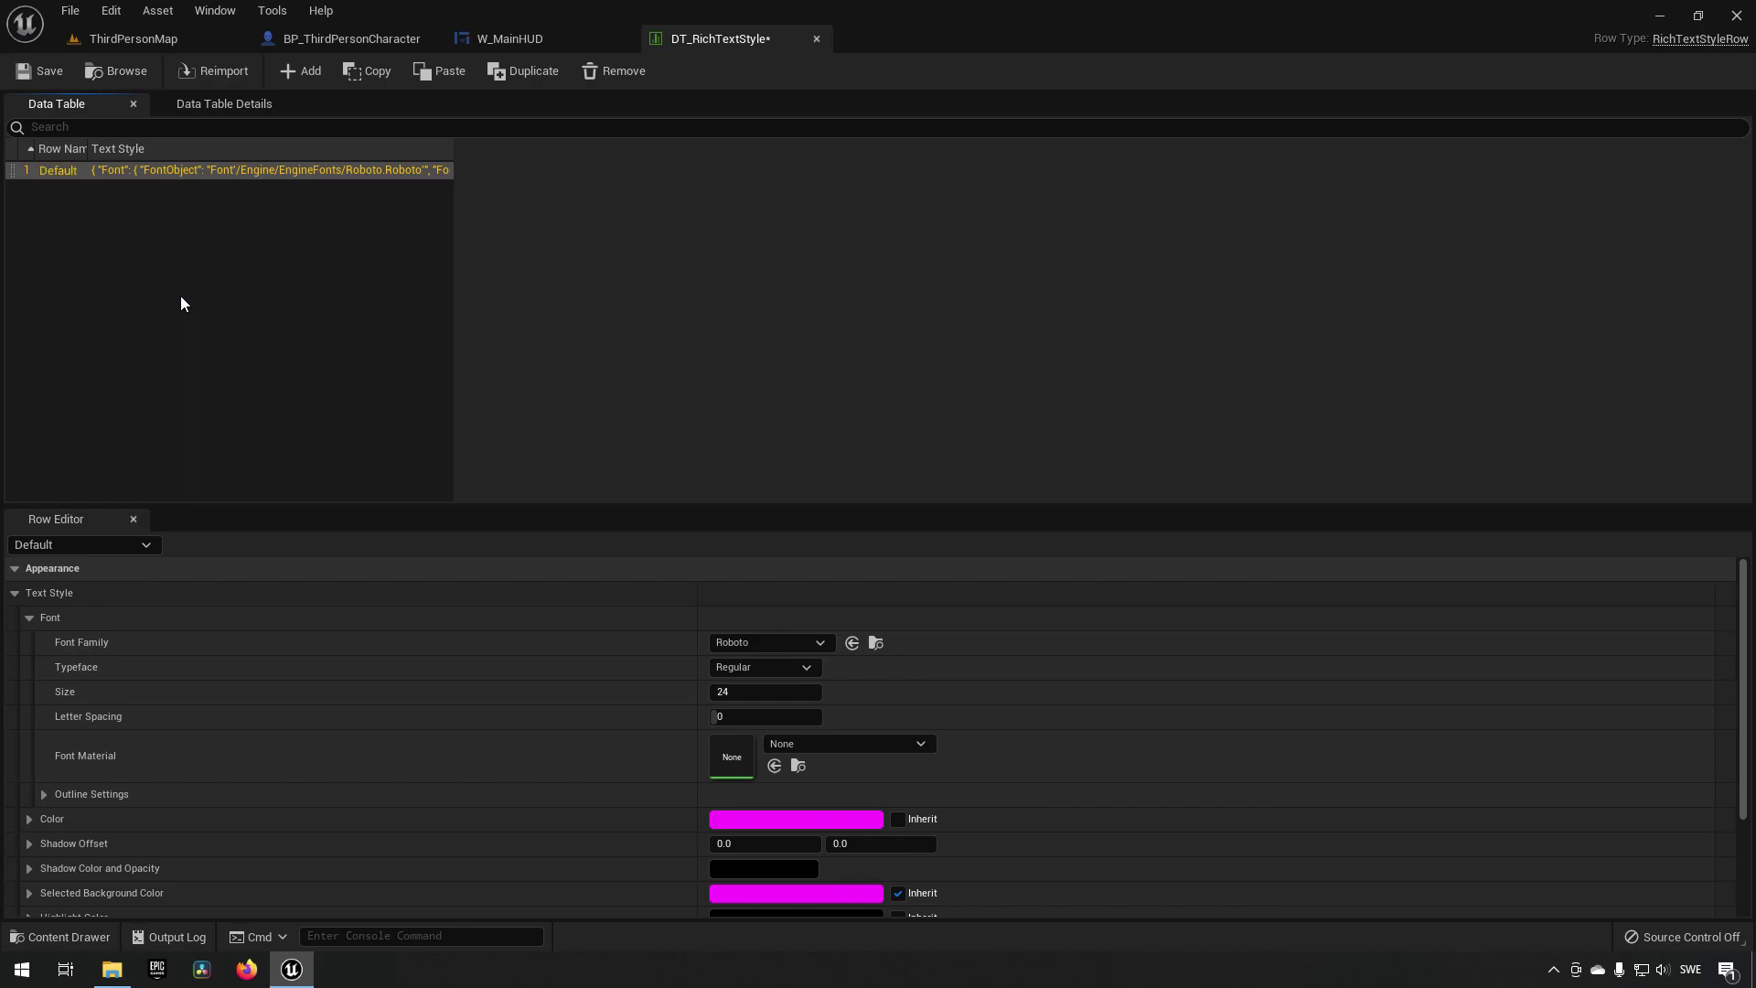
# Step: Save the style table, compile W_MainHUD, and correct its text to 'Welcome to LeafBranchGames'
pyautogui.click(52, 73)
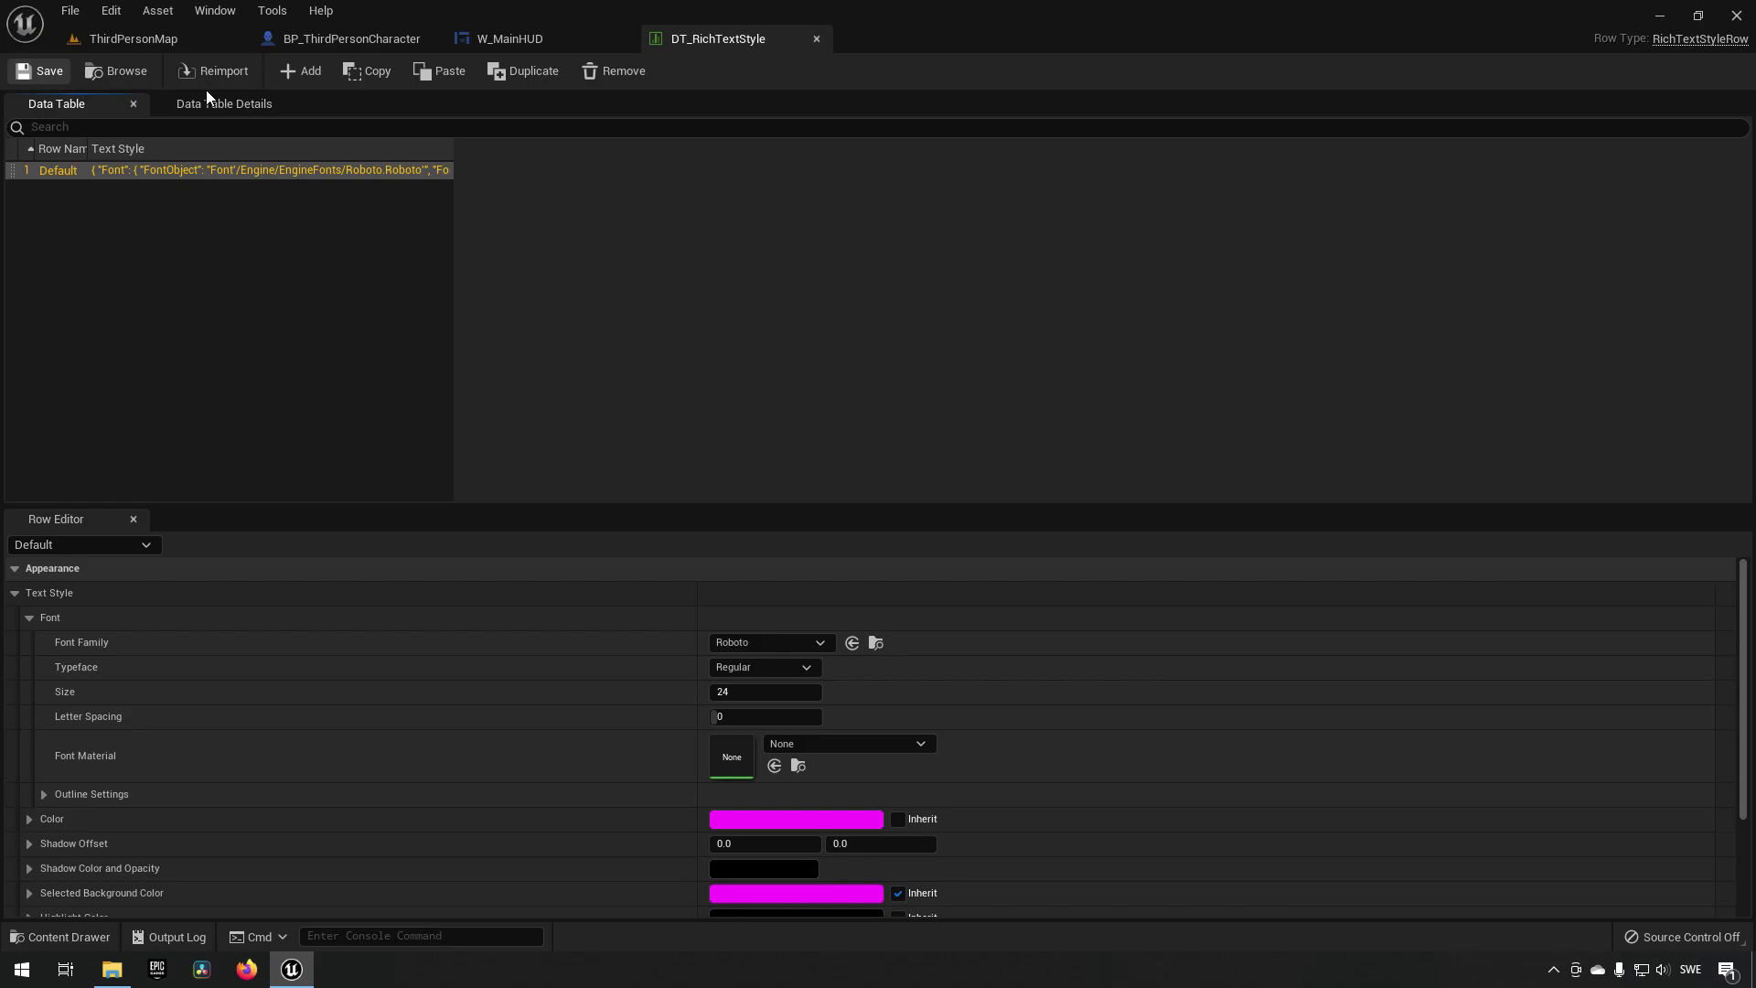
pyautogui.click(508, 41)
pyautogui.click(42, 72)
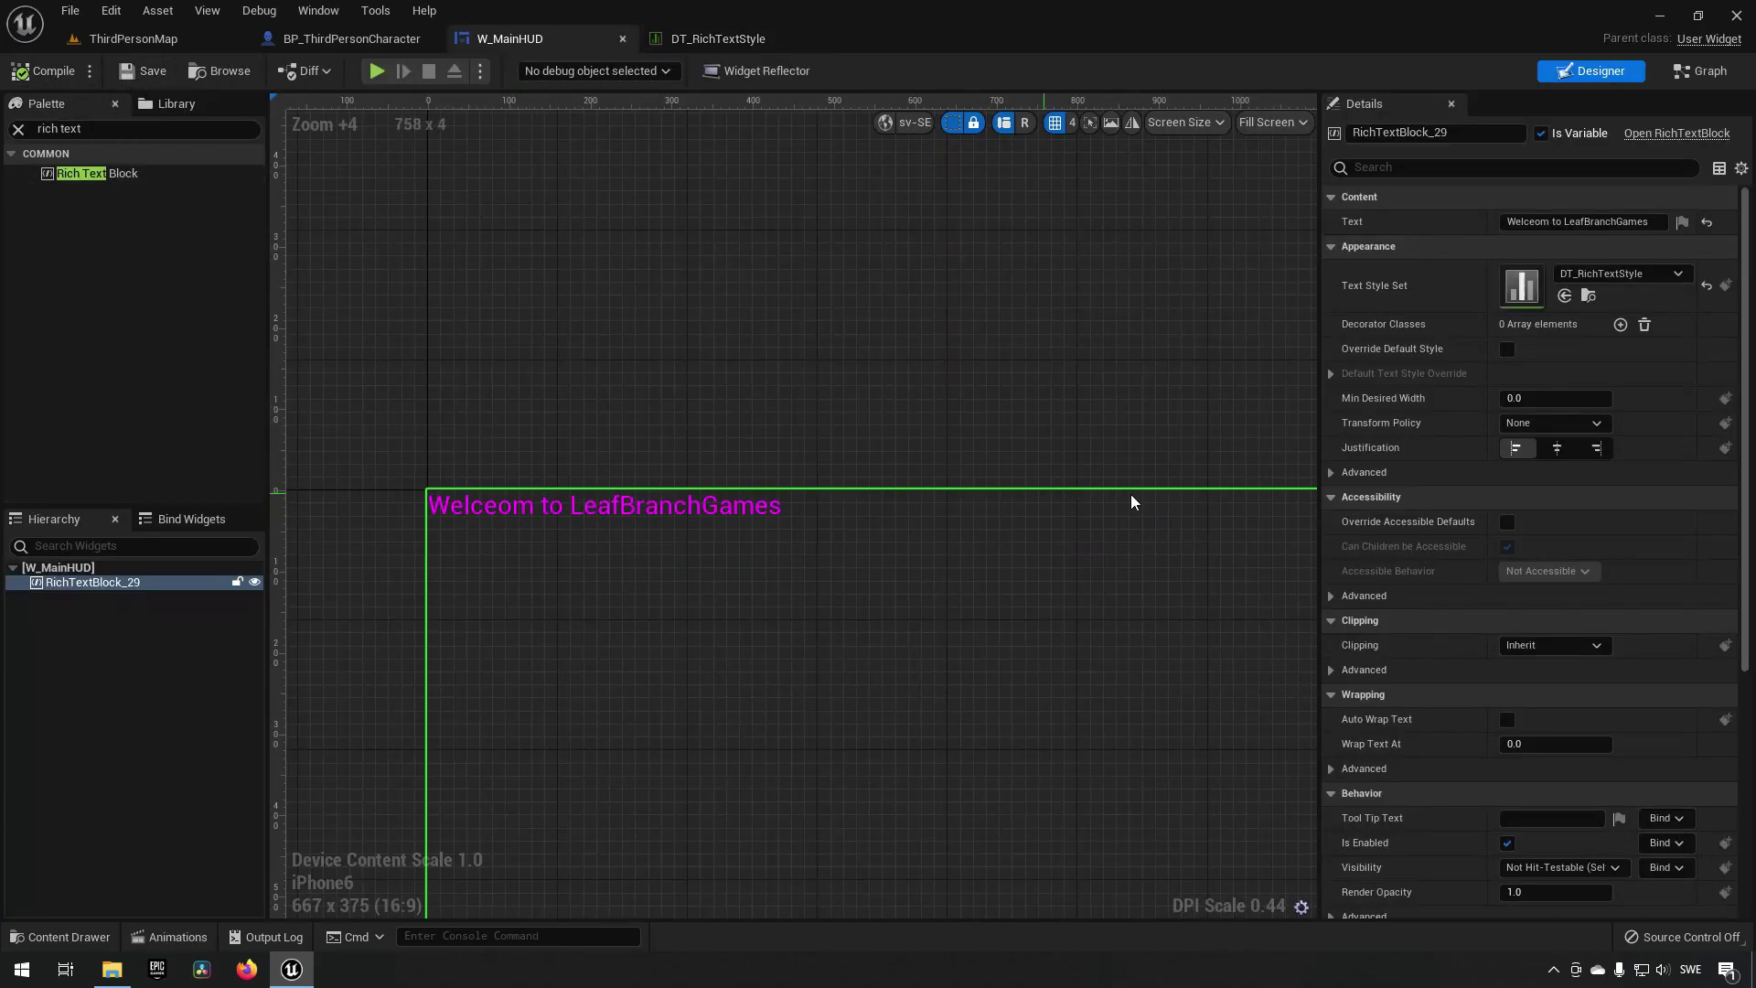
pyautogui.click(1527, 221)
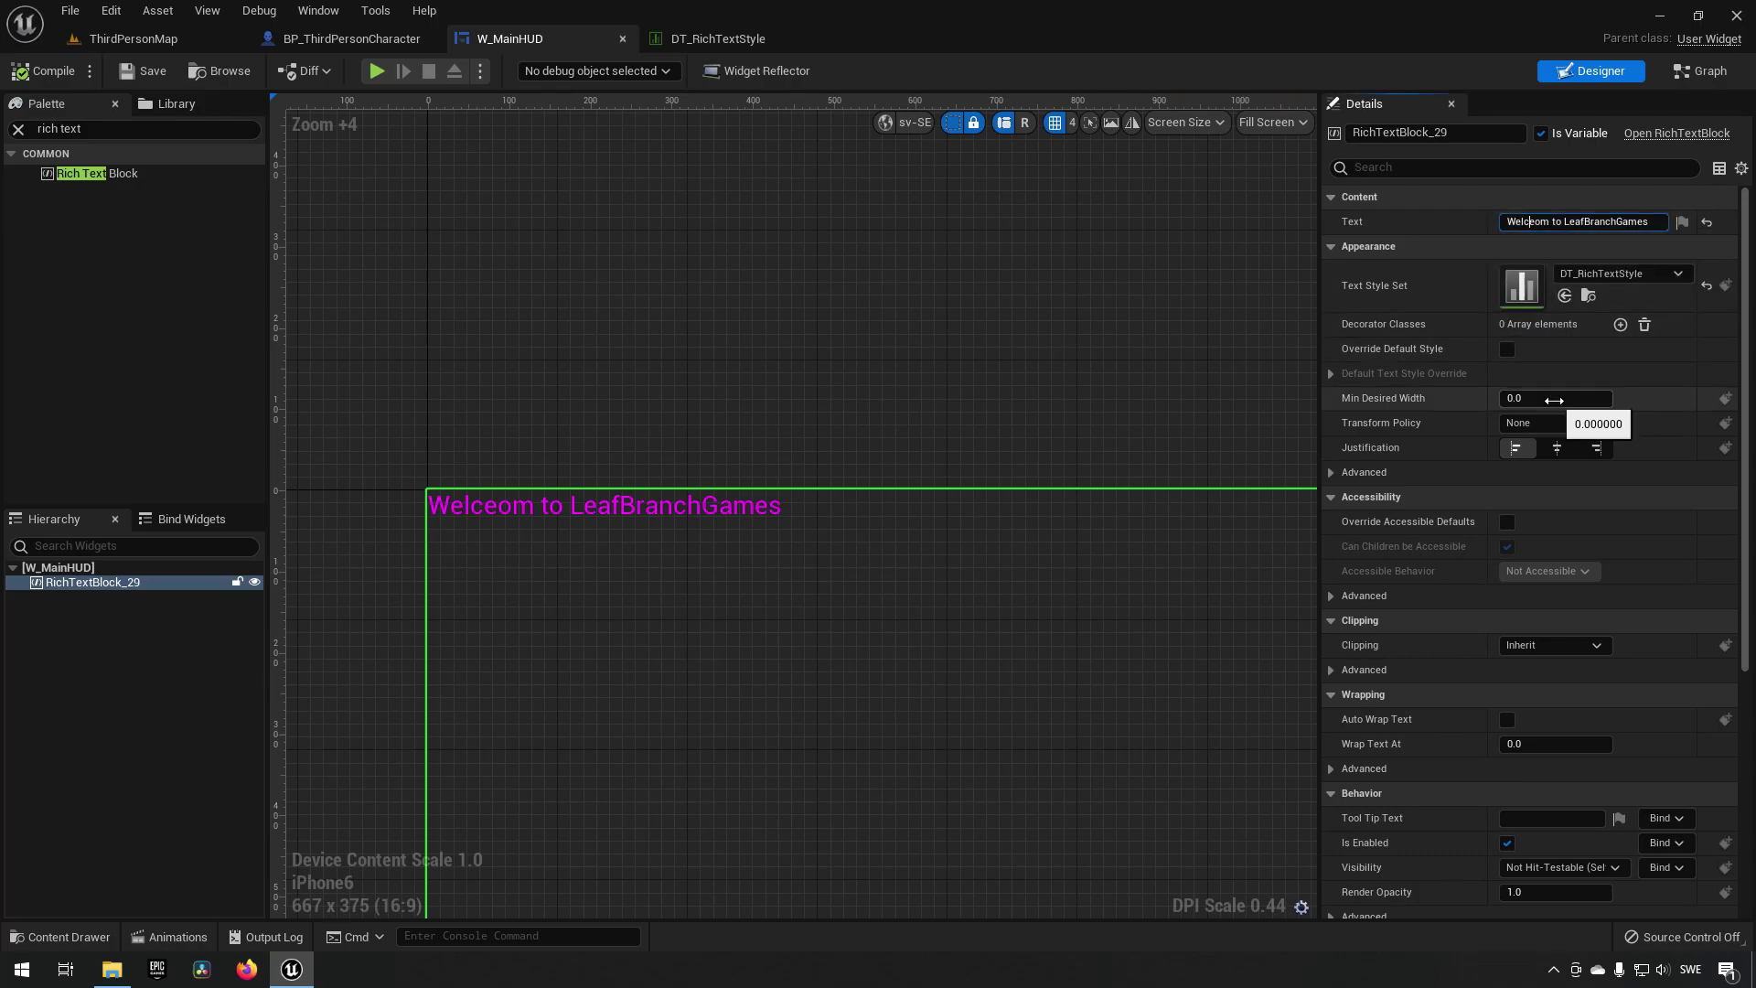
pyautogui.press('BackSpace')
pyautogui.write('c')
pyautogui.press('Delete')
pyautogui.write('e')
pyautogui.press('Return')
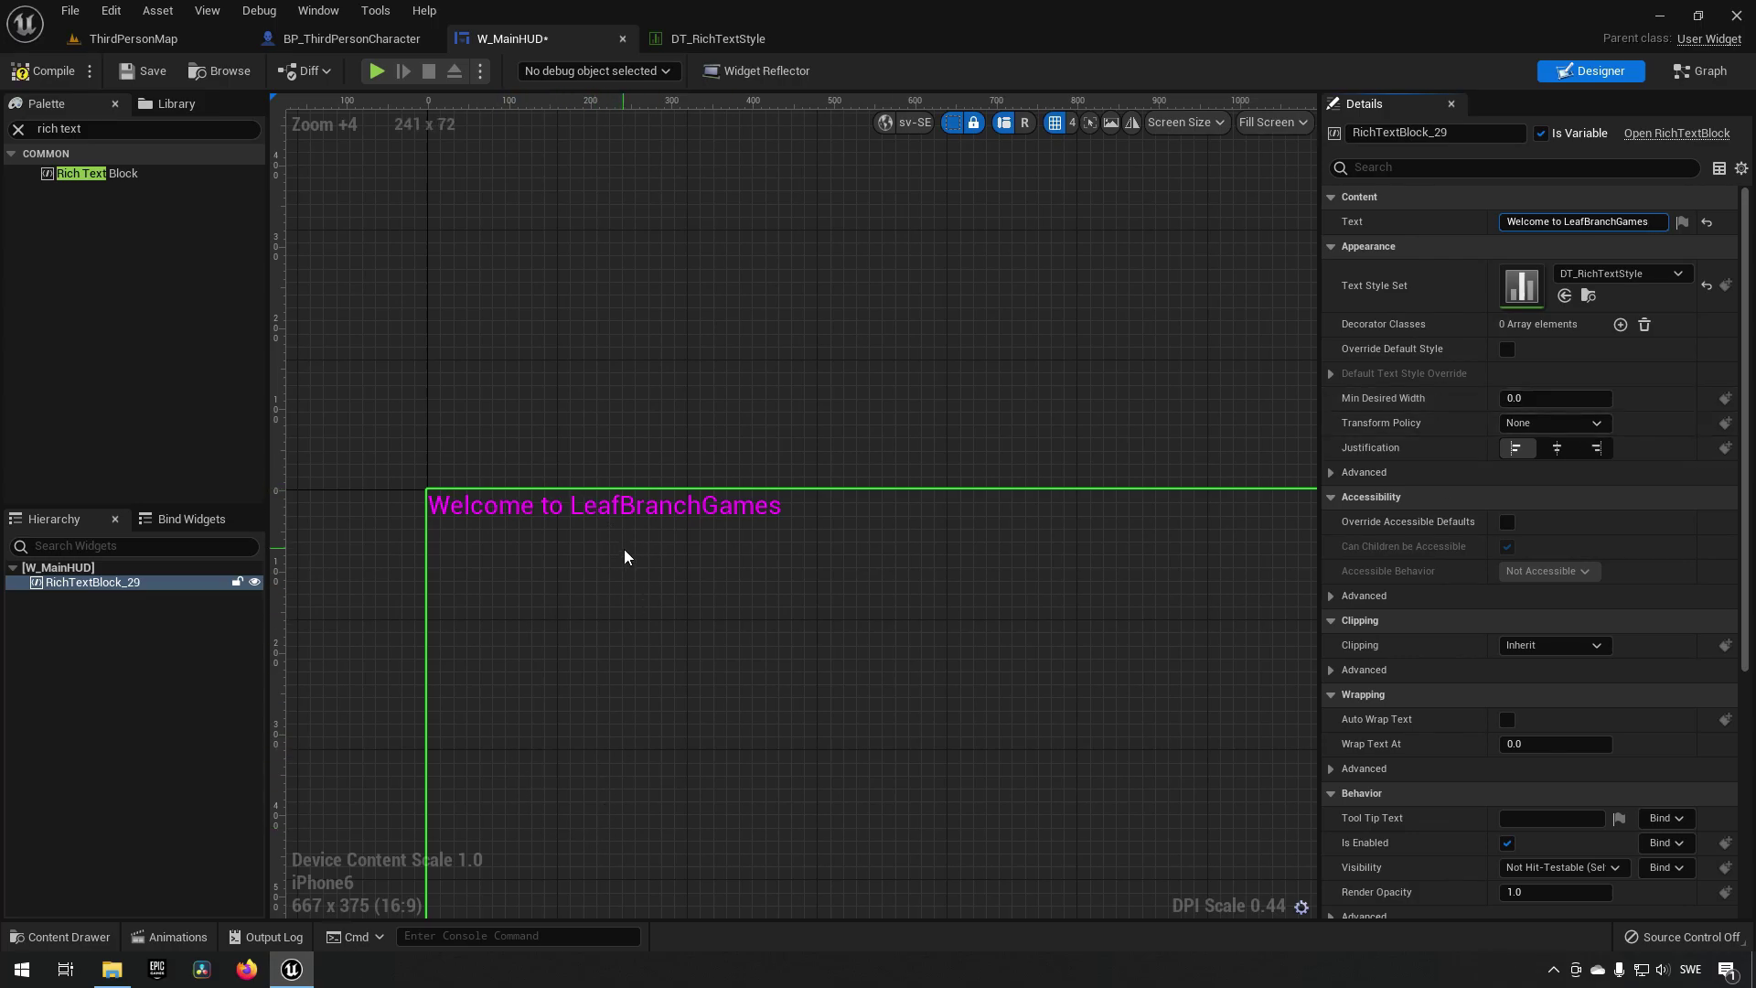
pyautogui.click(731, 42)
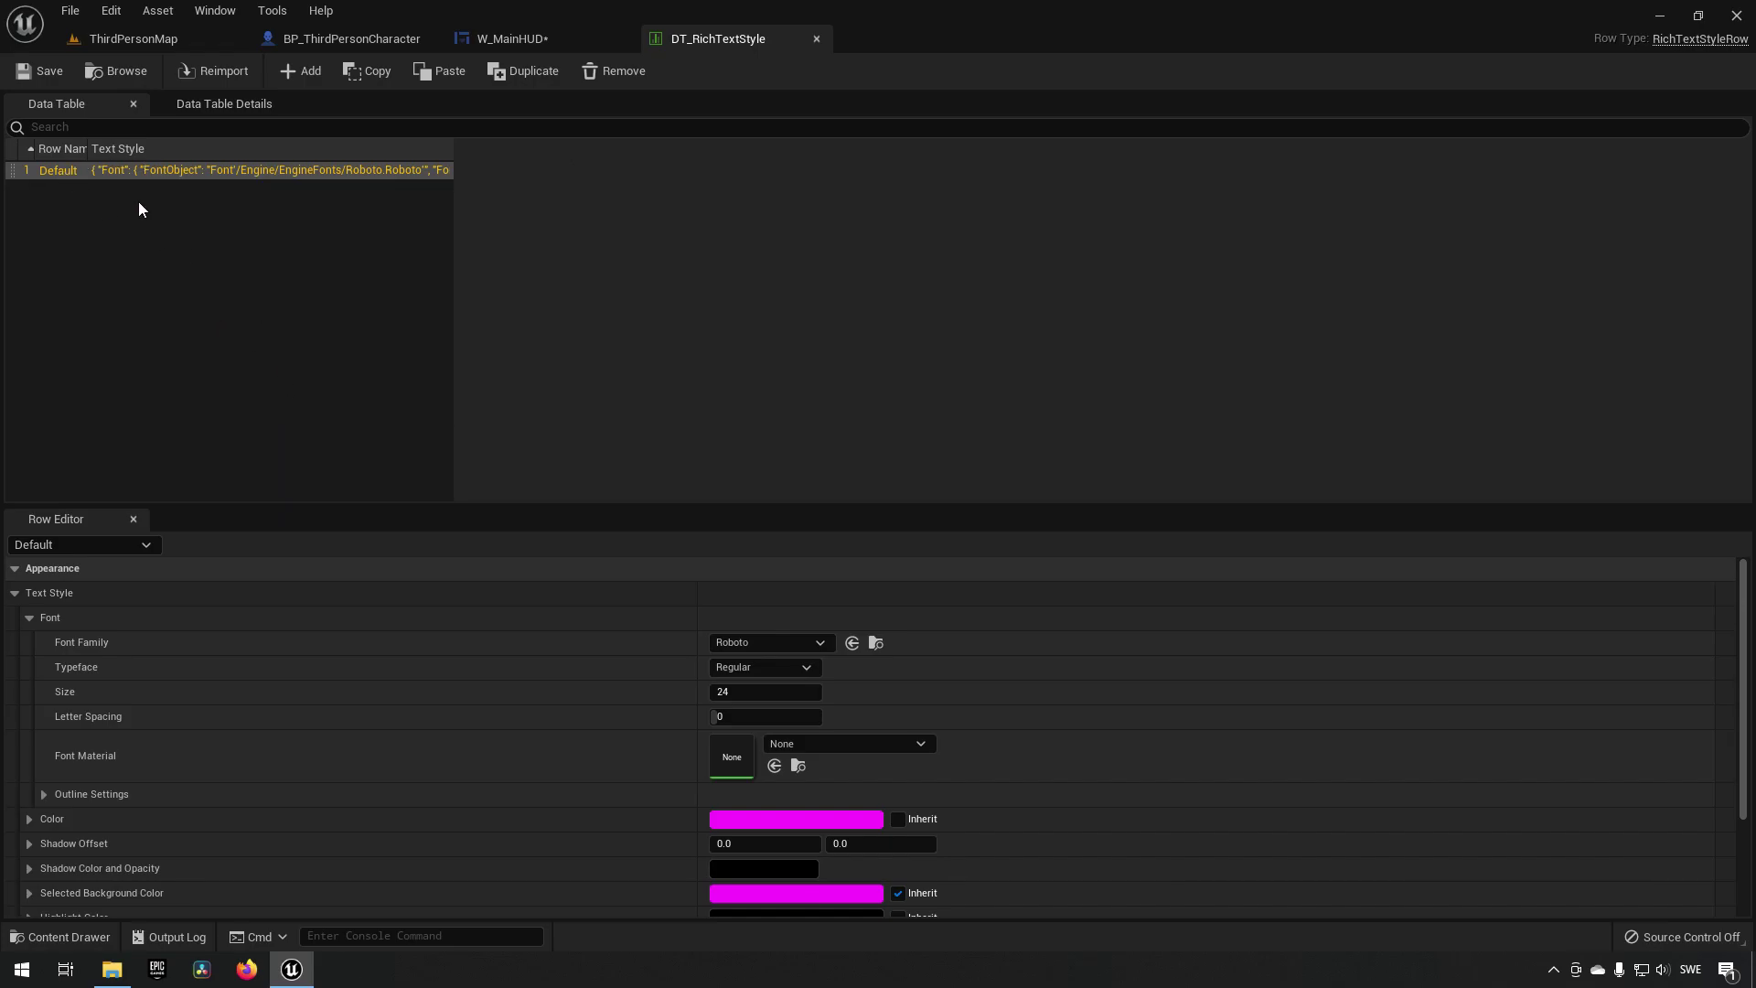
# Step: Set the Default row's text colour to white and save DT_RichTextStyle
pyautogui.click(777, 819)
pyautogui.moveTo(1002, 664); pyautogui.dragTo(1012, 711)
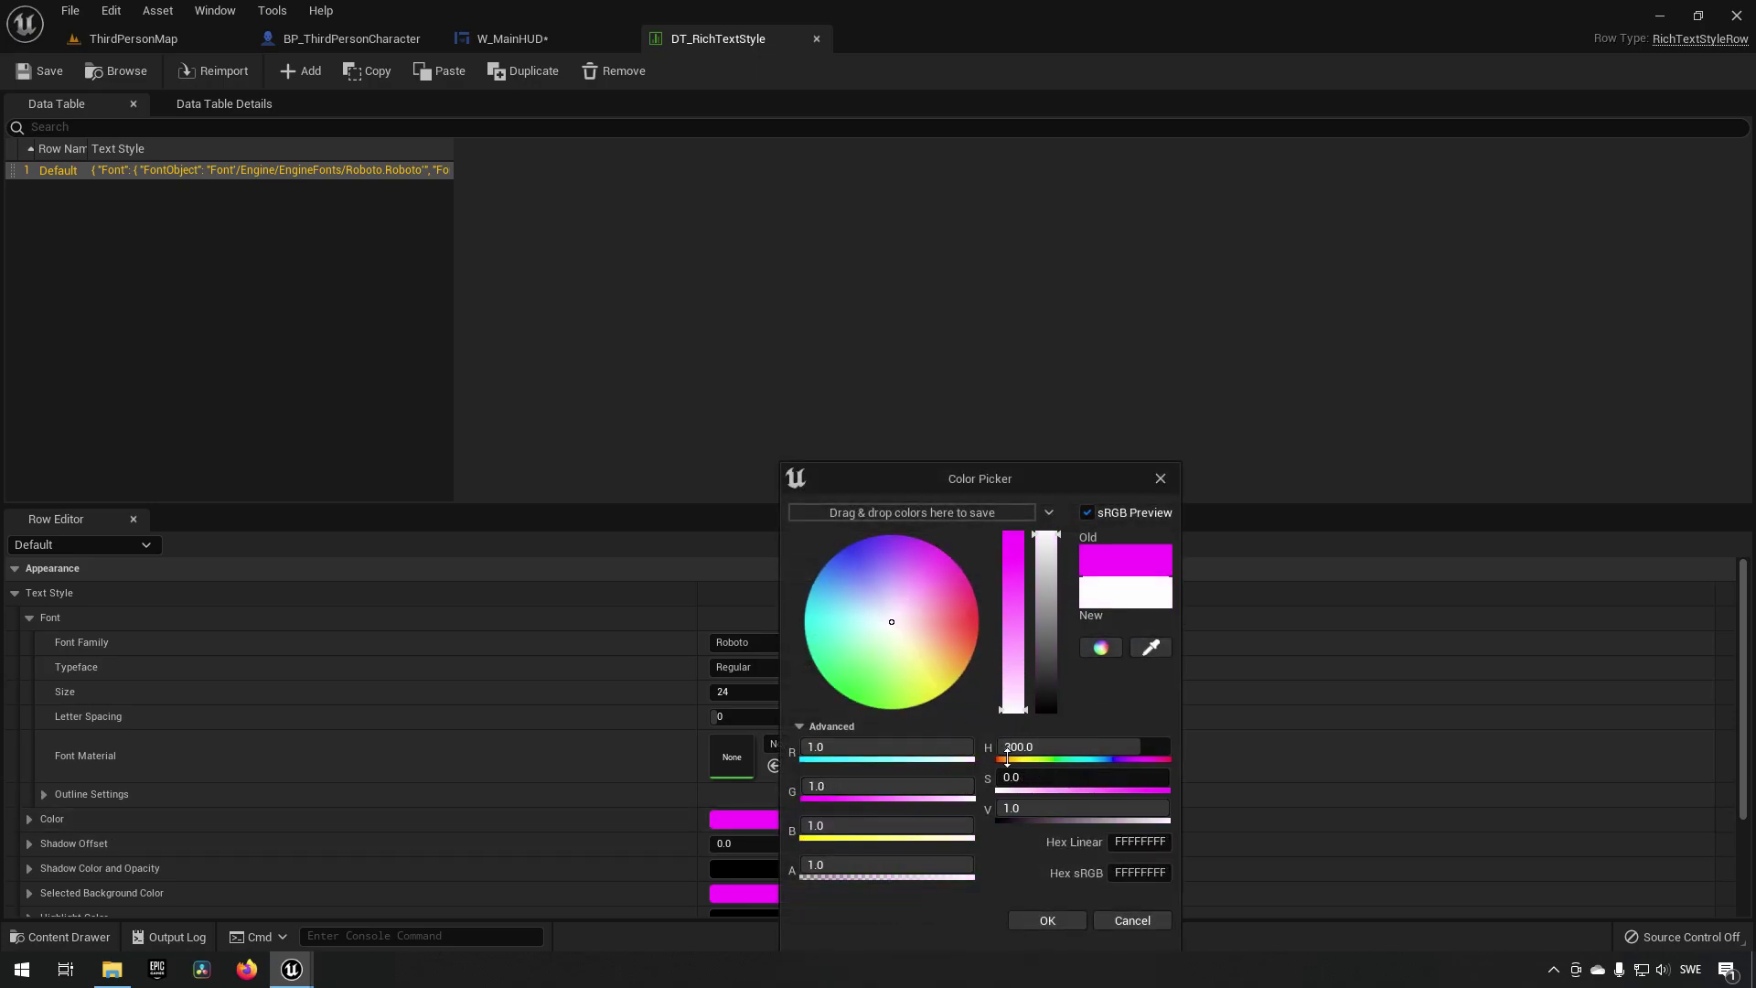
pyautogui.click(1047, 920)
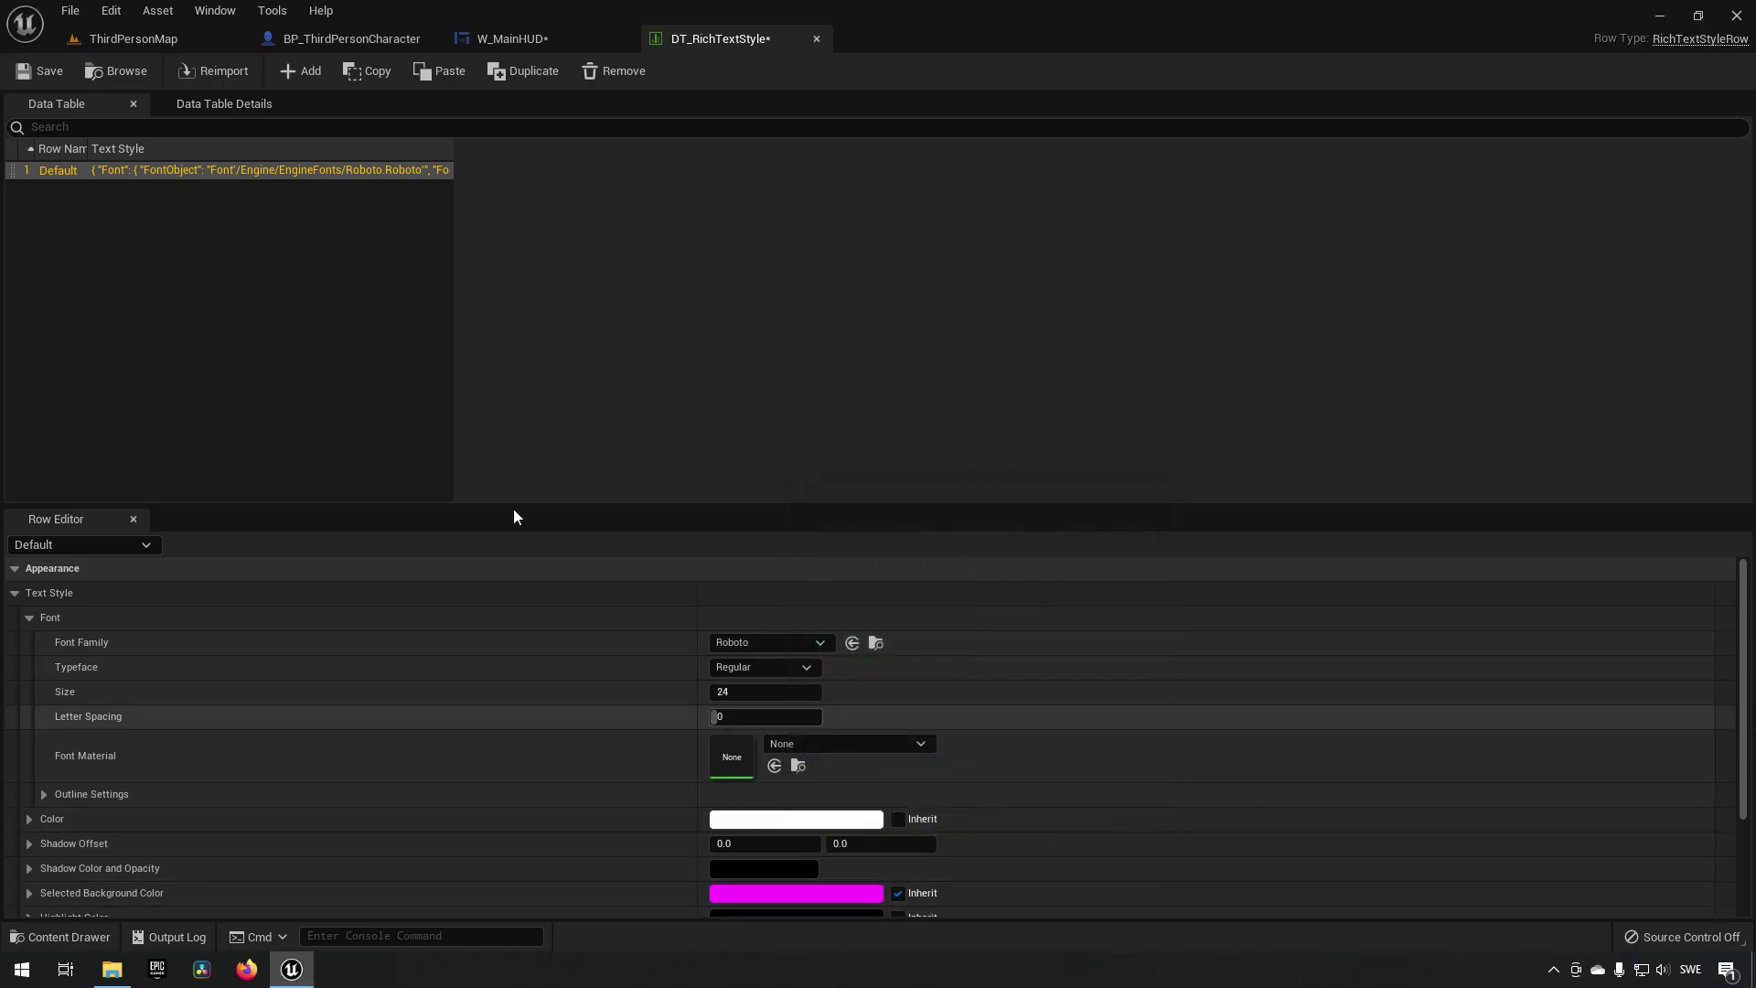
pyautogui.click(51, 73)
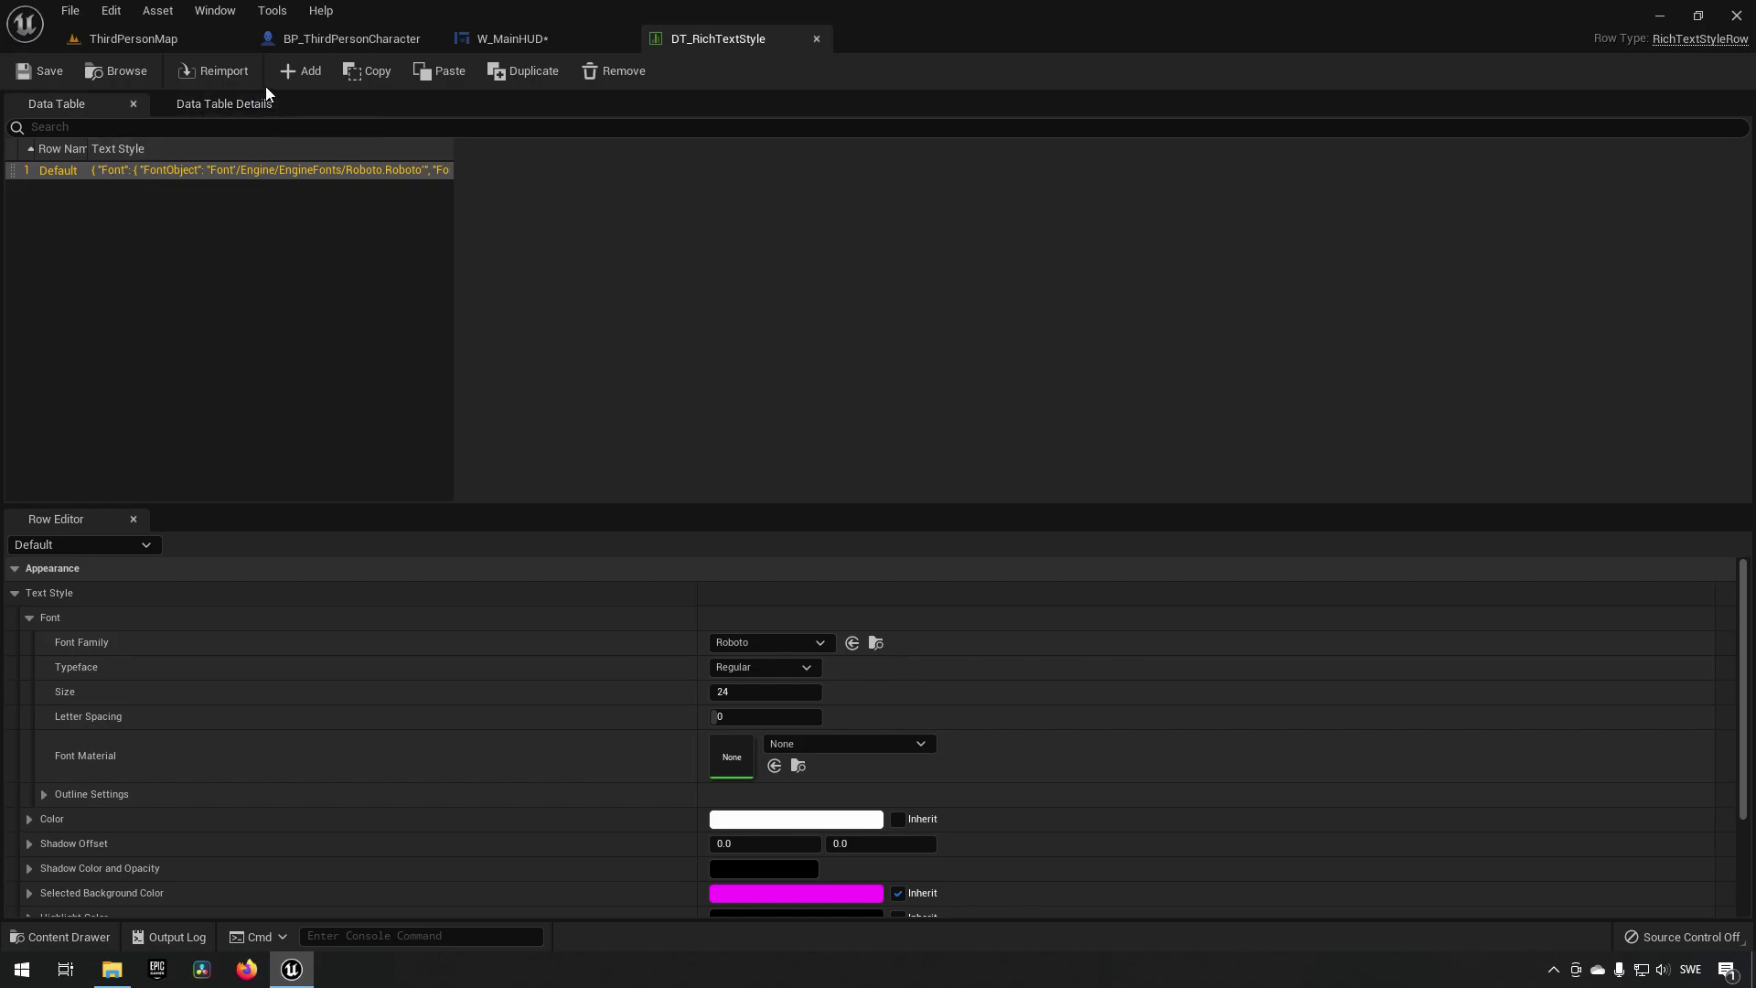
# Step: Add a Danger row using the Roboto font with a dark red text colour
pyautogui.click(299, 70)
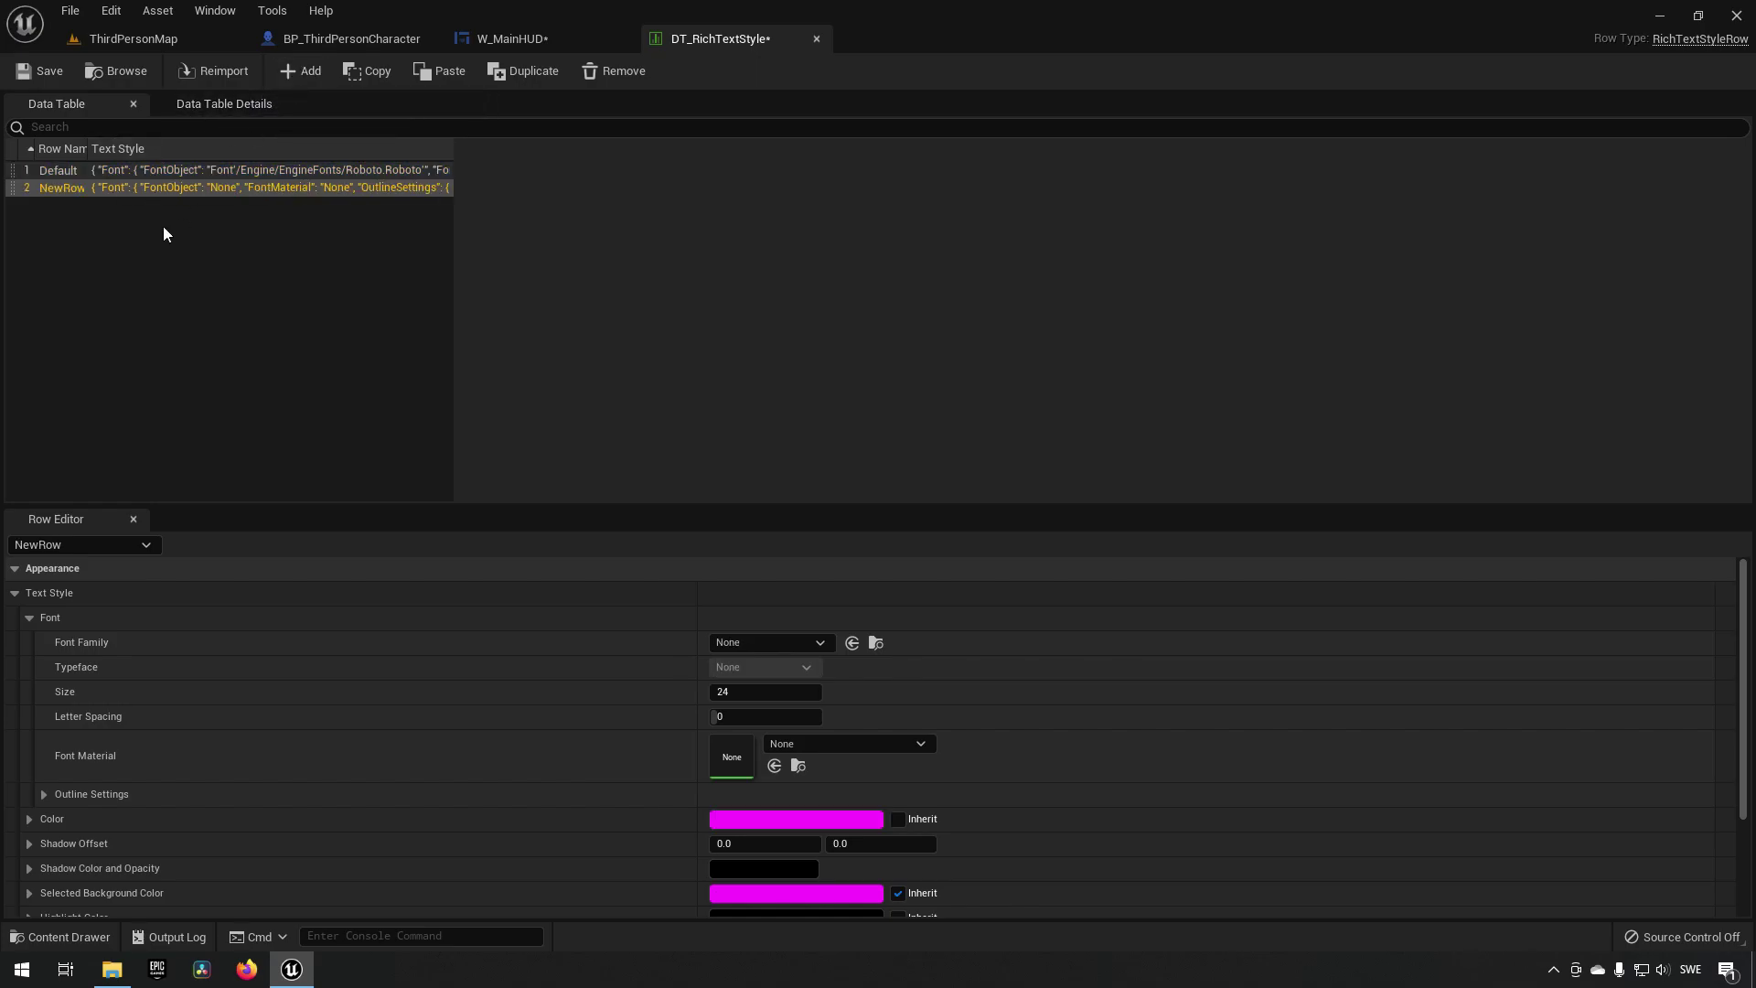
pyautogui.doubleClick(64, 188)
pyautogui.write('Danger')
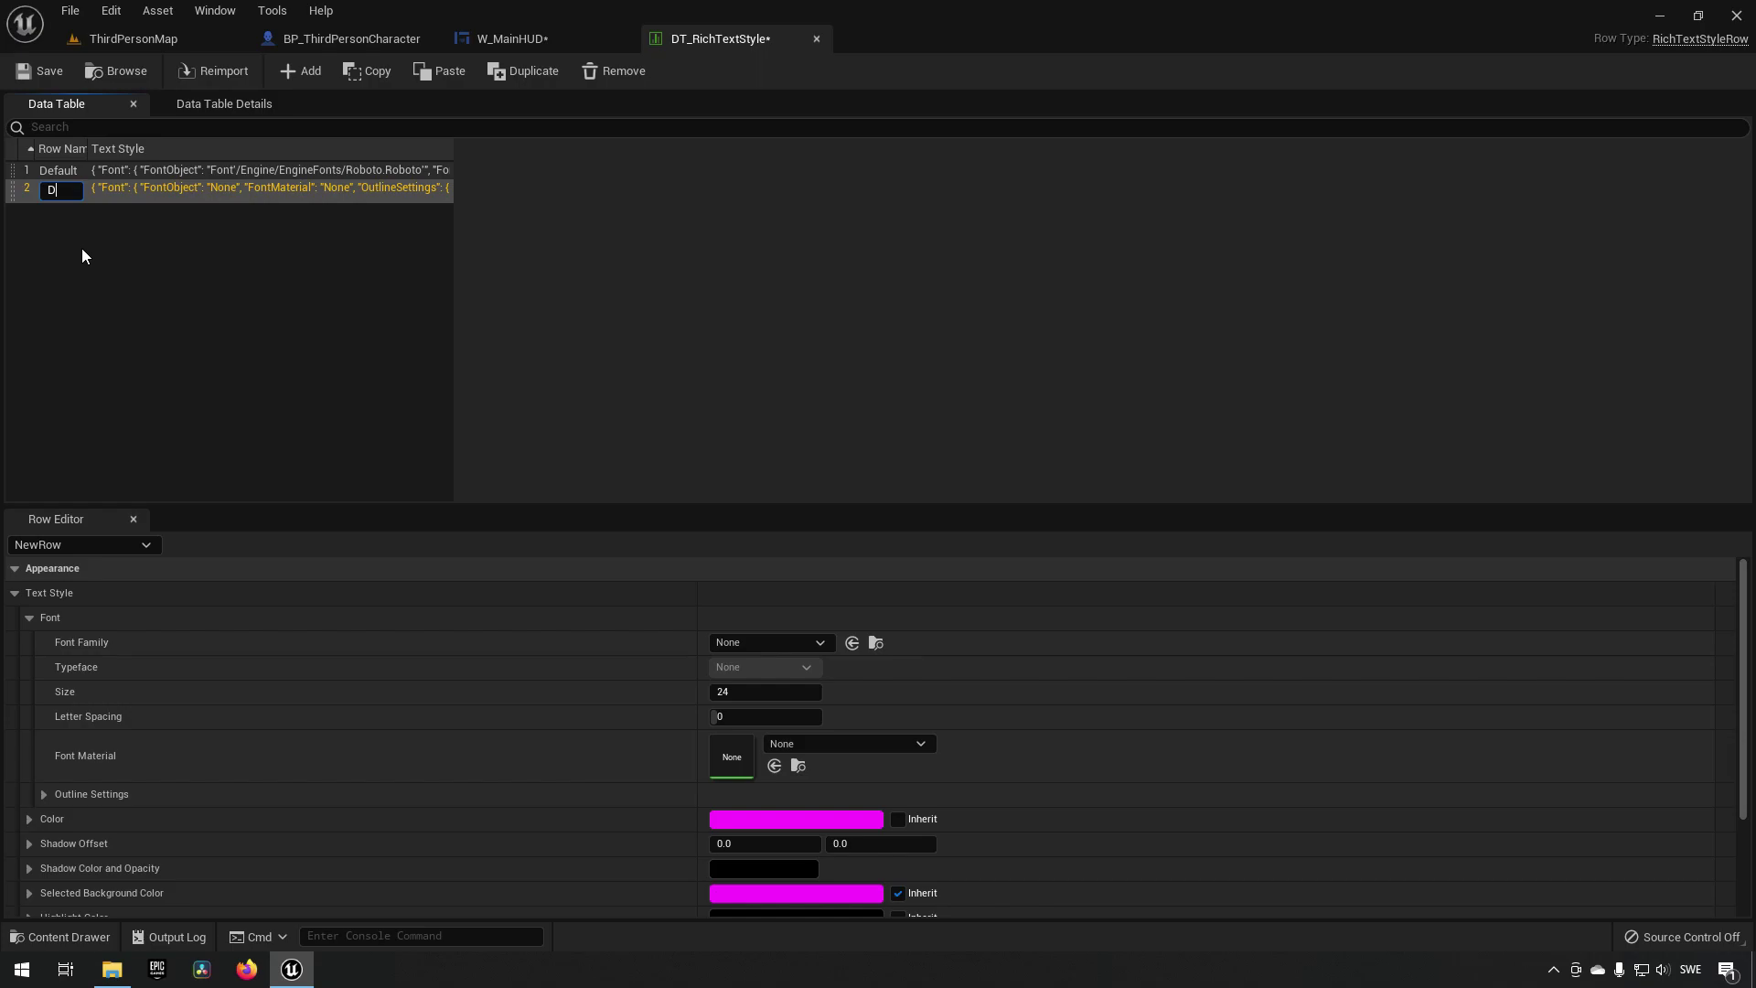
pyautogui.press('Return')
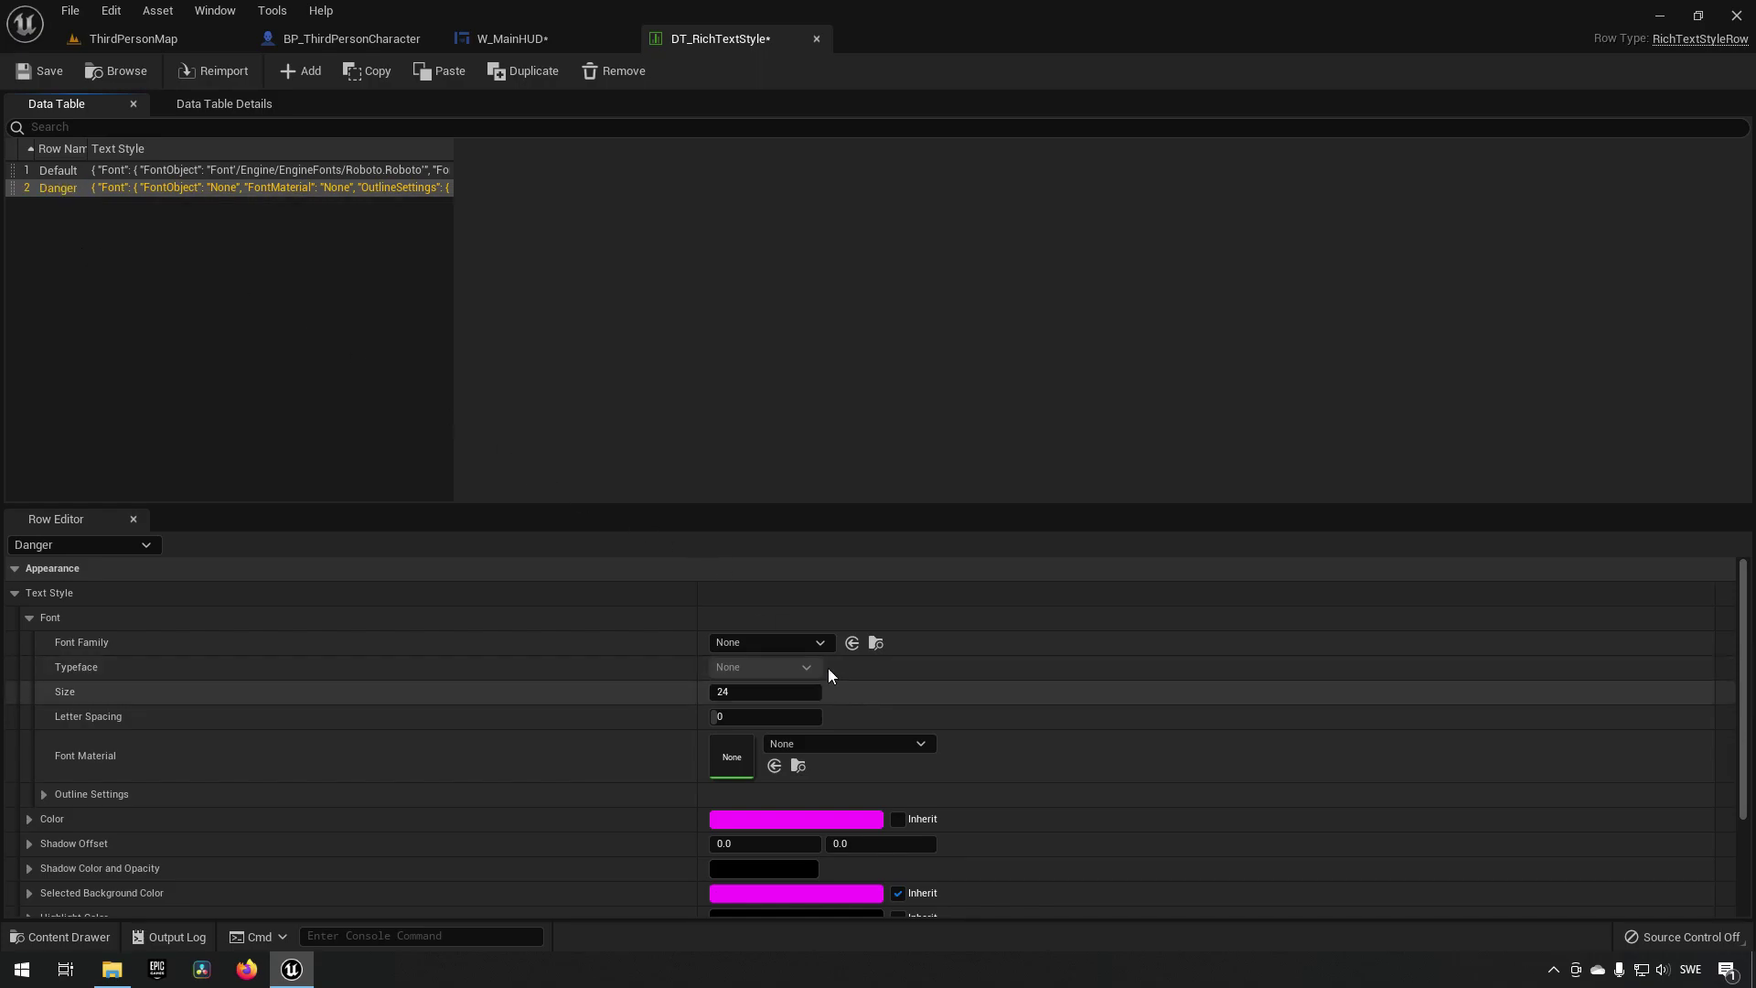
pyautogui.click(808, 643)
pyautogui.click(792, 443)
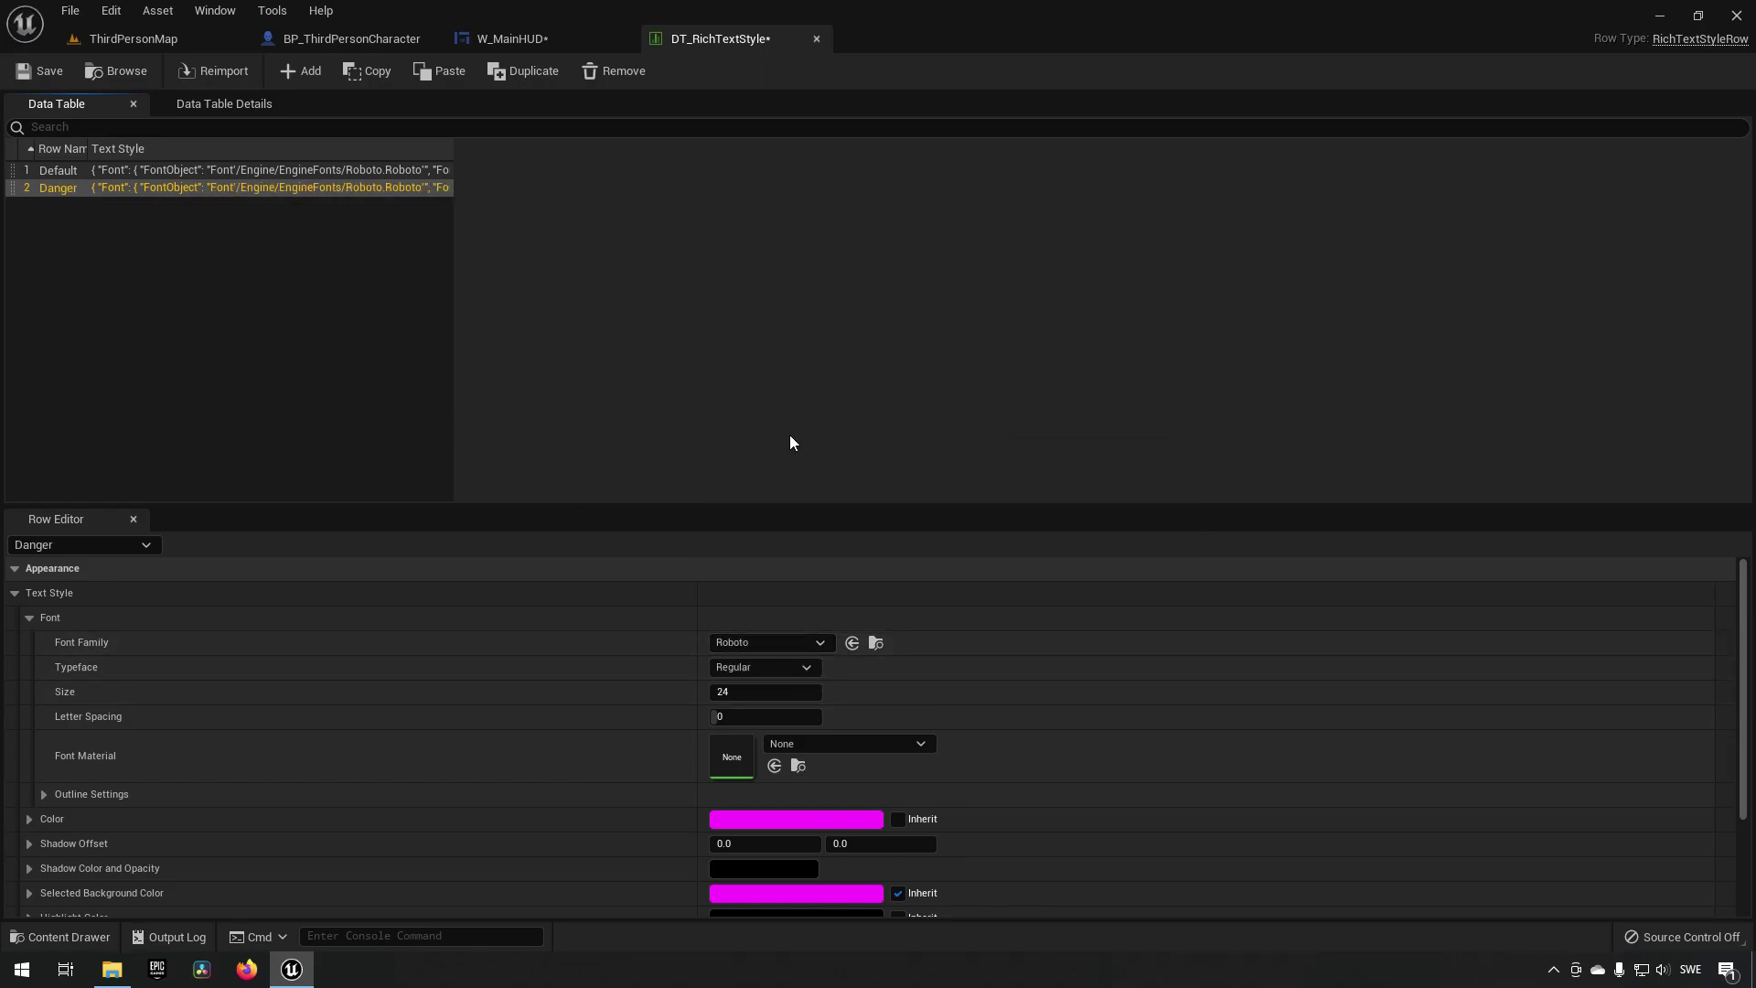
pyautogui.click(779, 821)
pyautogui.moveTo(931, 634); pyautogui.dragTo(1054, 602)
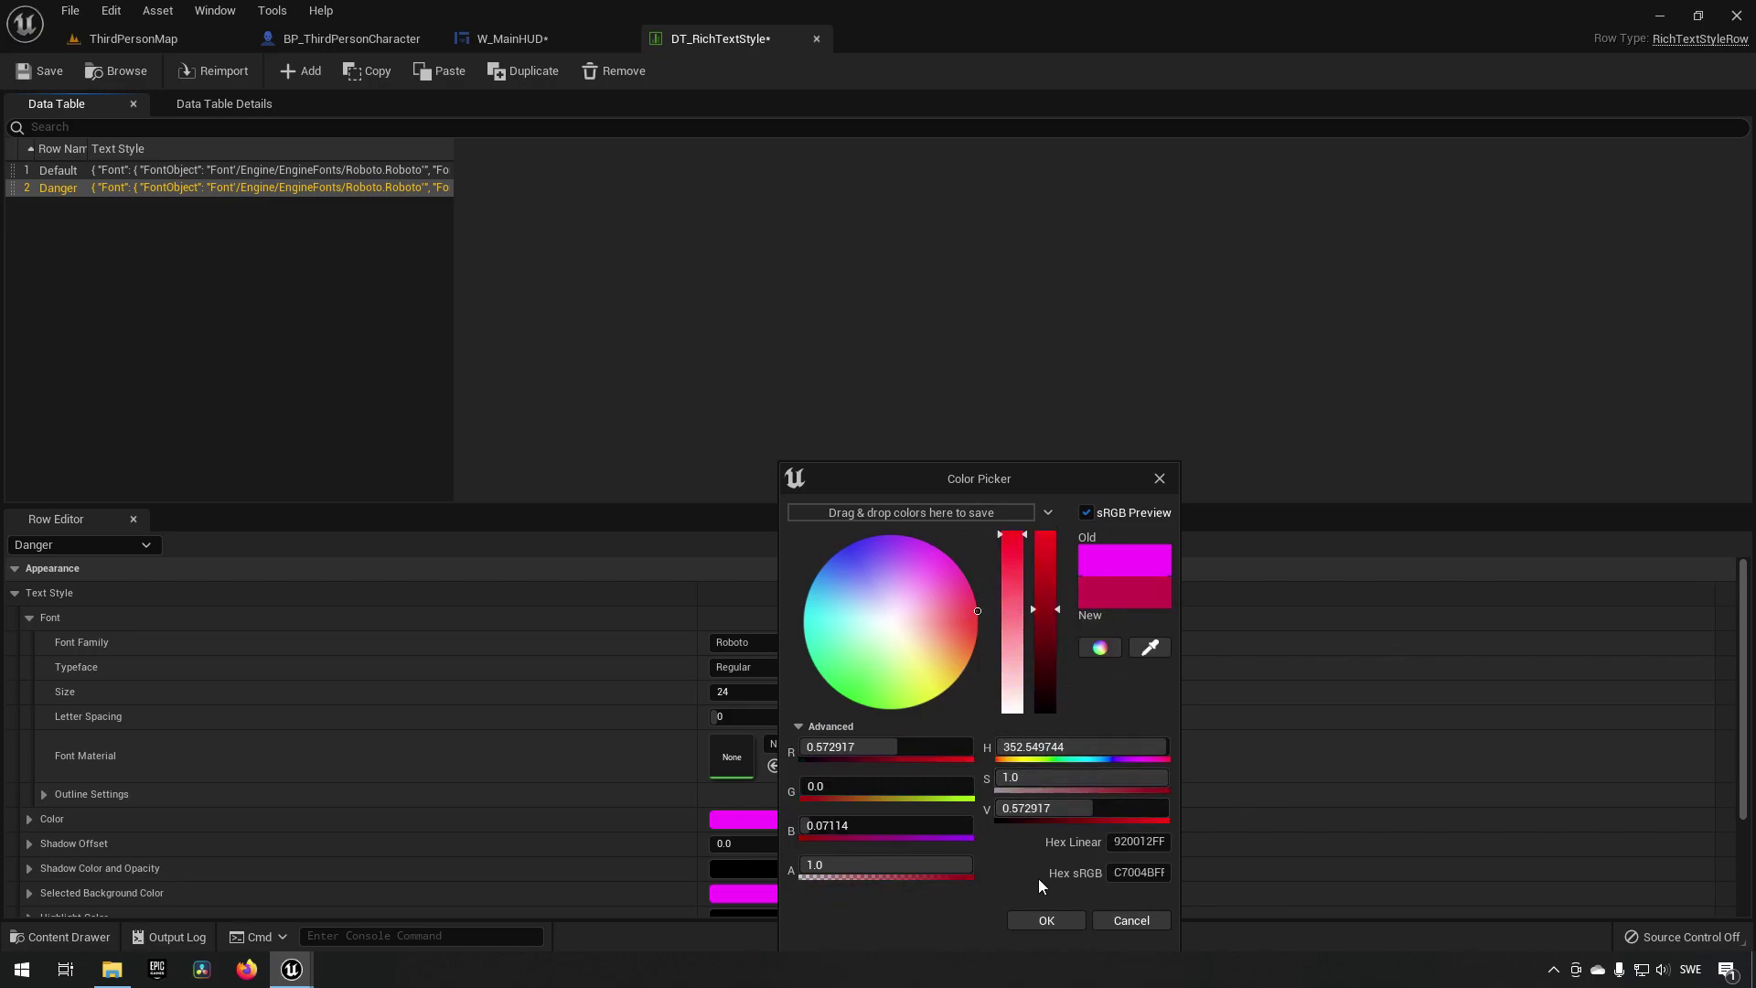
pyautogui.click(1047, 920)
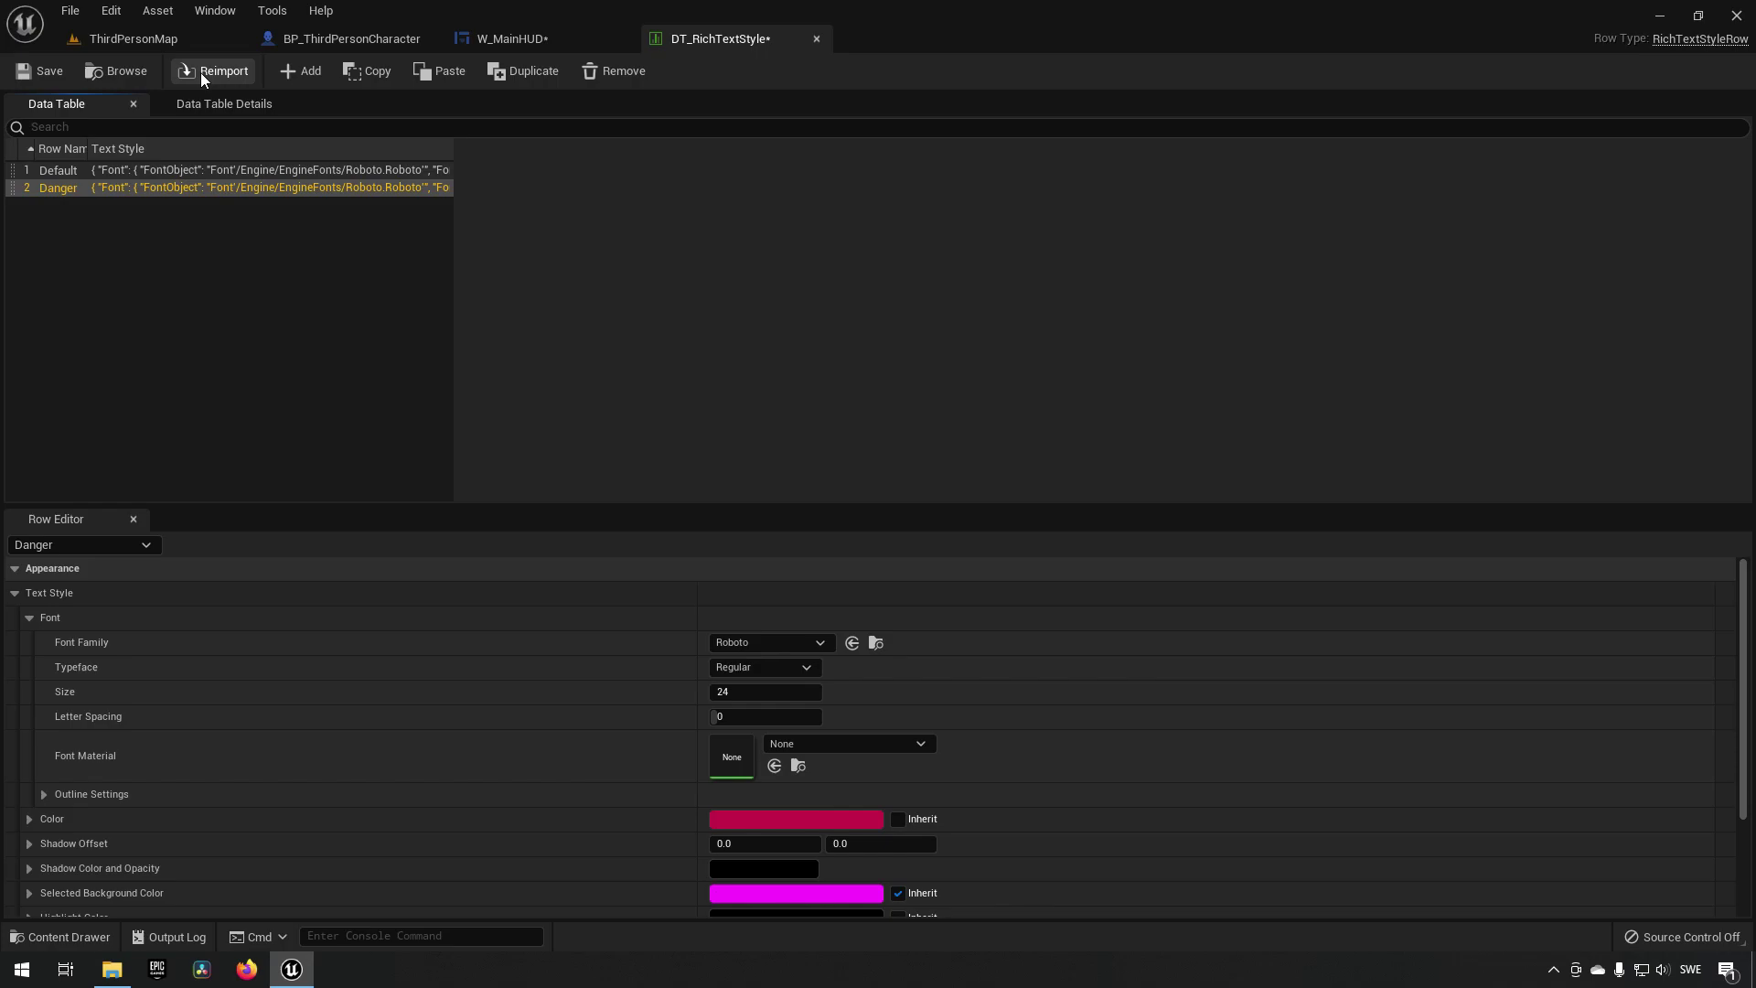
# Step: Add a Warning row using the Roboto font with a yellow text colour
pyautogui.click(302, 71)
pyautogui.doubleClick(64, 206)
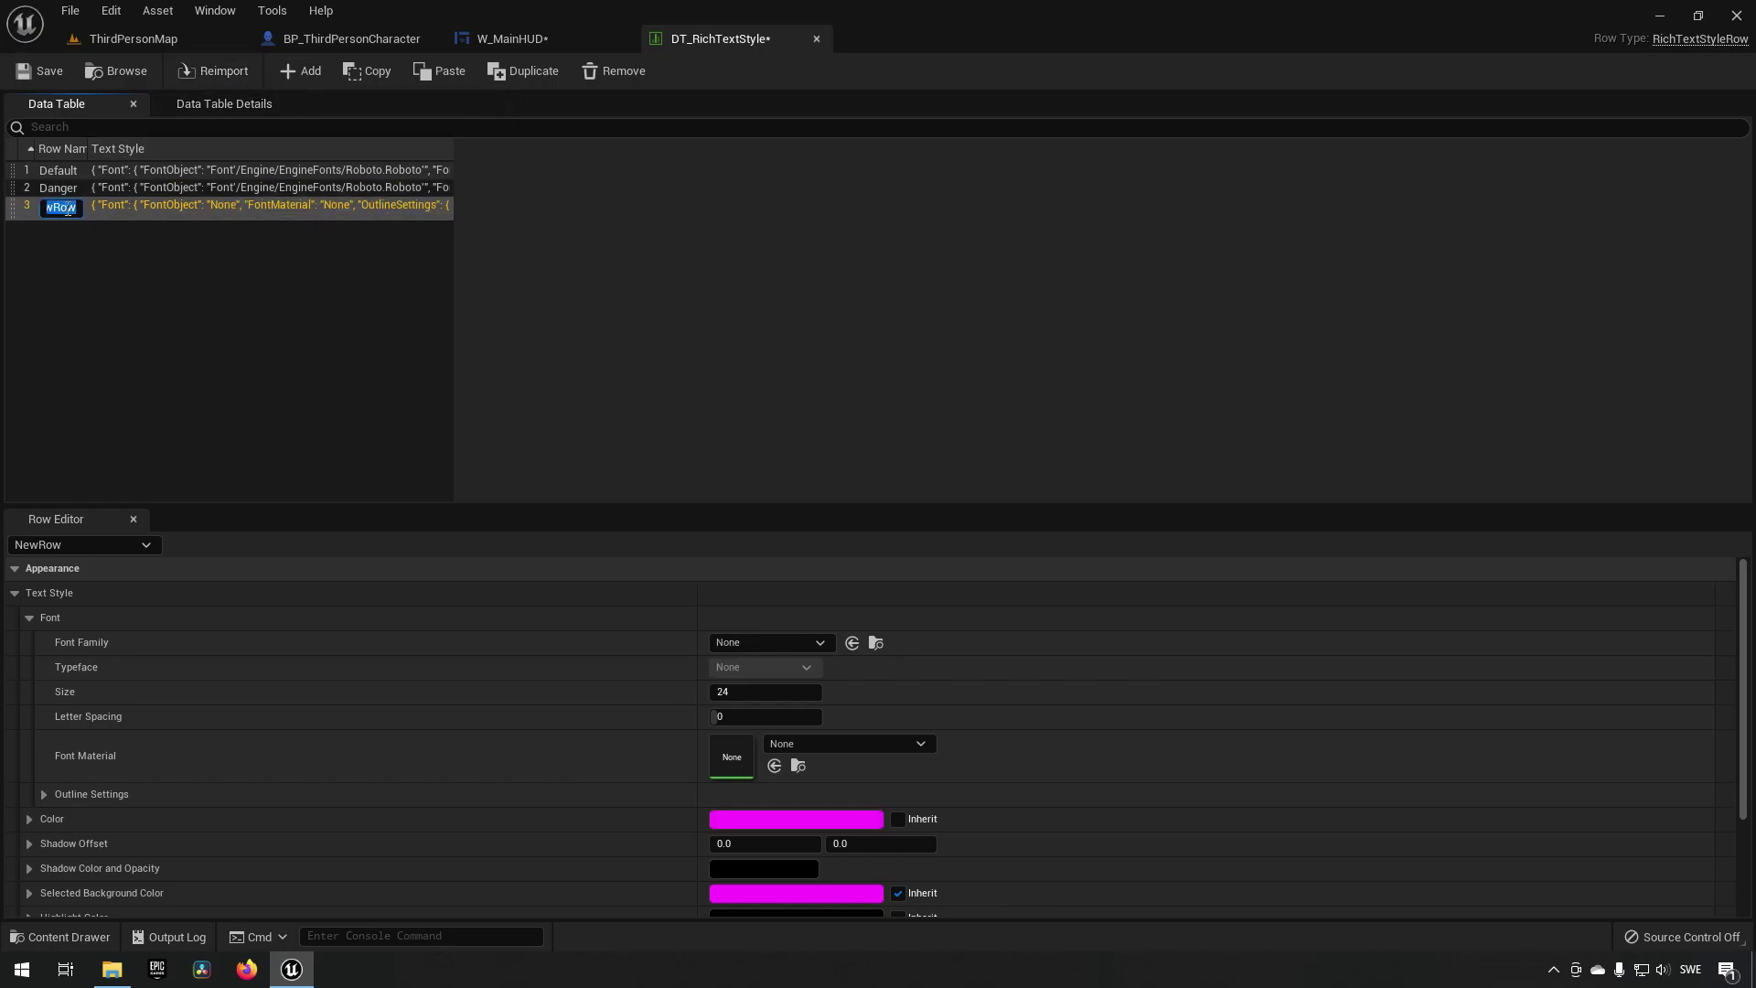
pyautogui.write('Warning')
pyautogui.press('Return')
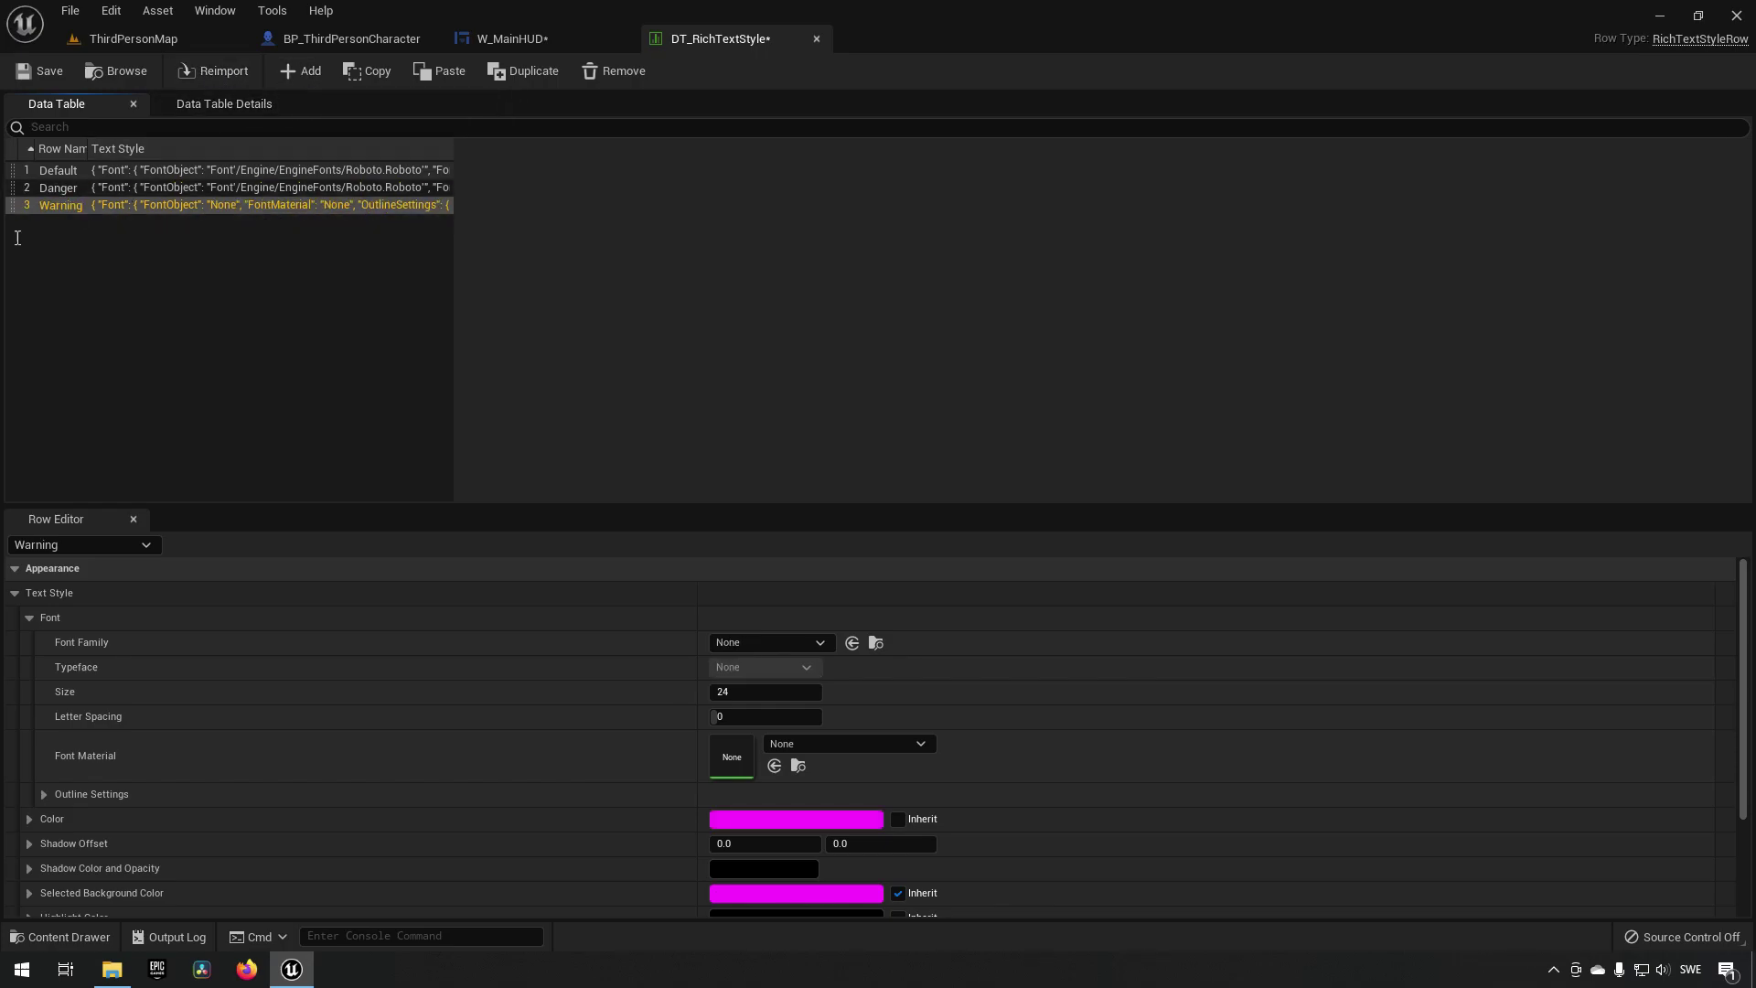
pyautogui.click(759, 643)
pyautogui.click(773, 453)
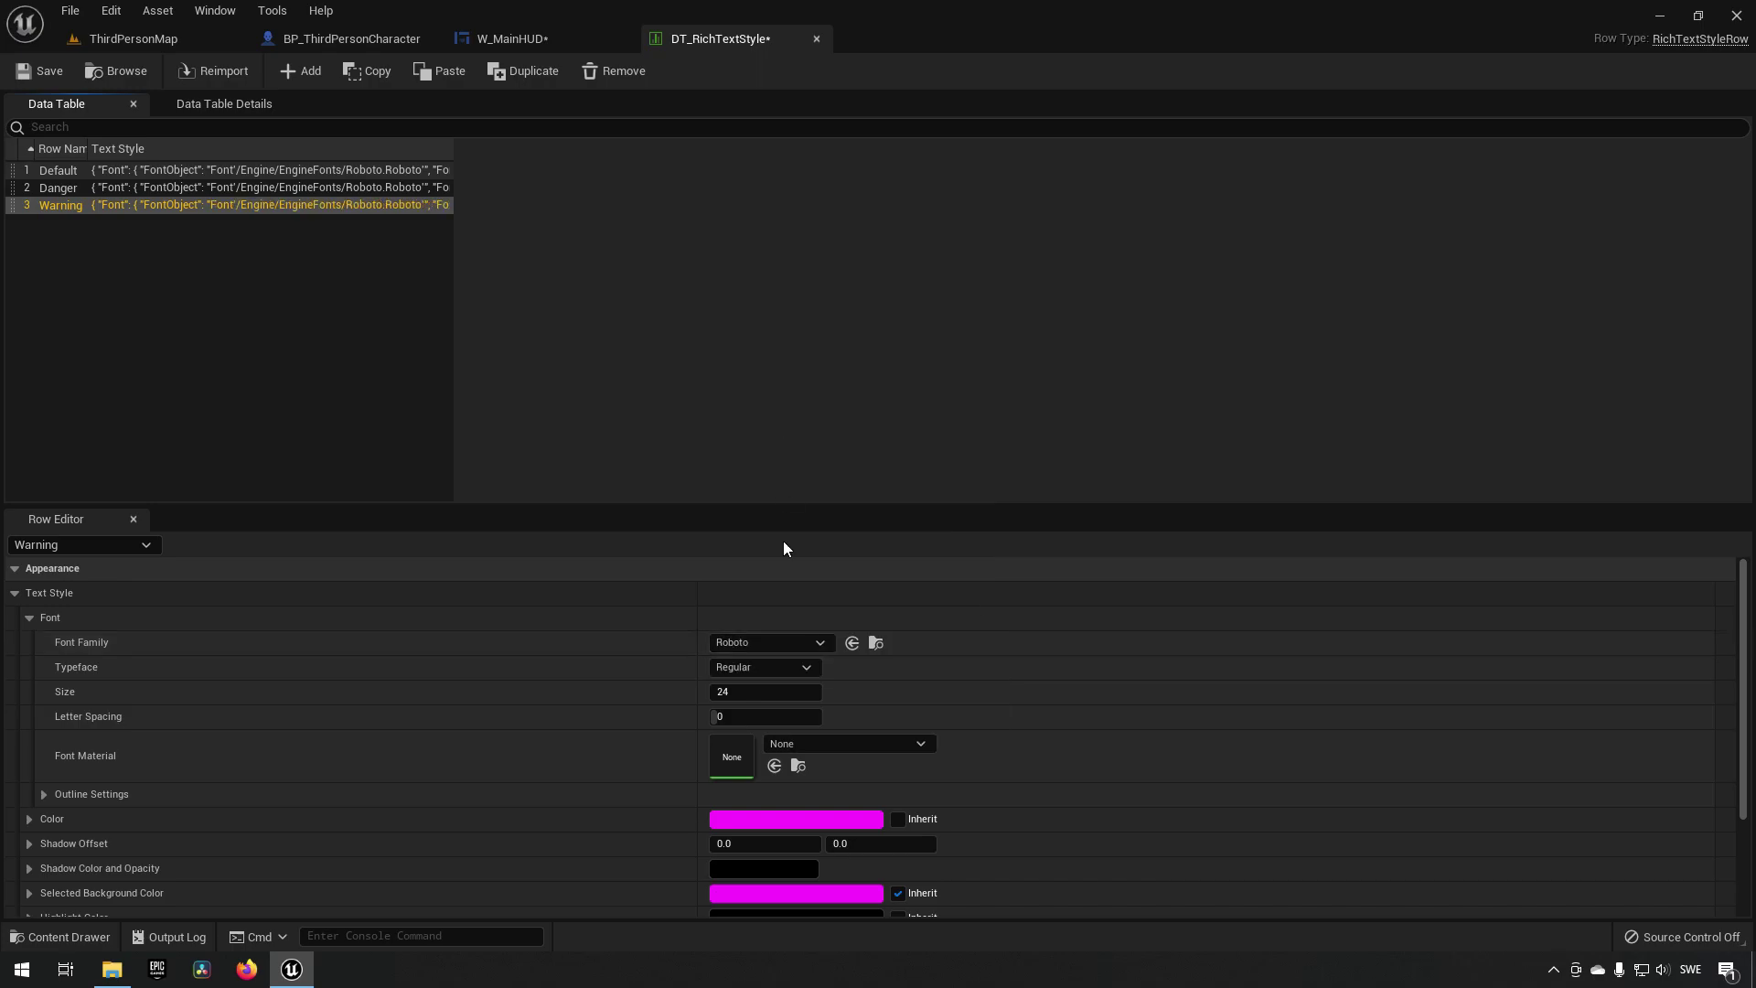
pyautogui.click(797, 822)
pyautogui.moveTo(931, 627); pyautogui.dragTo(981, 695)
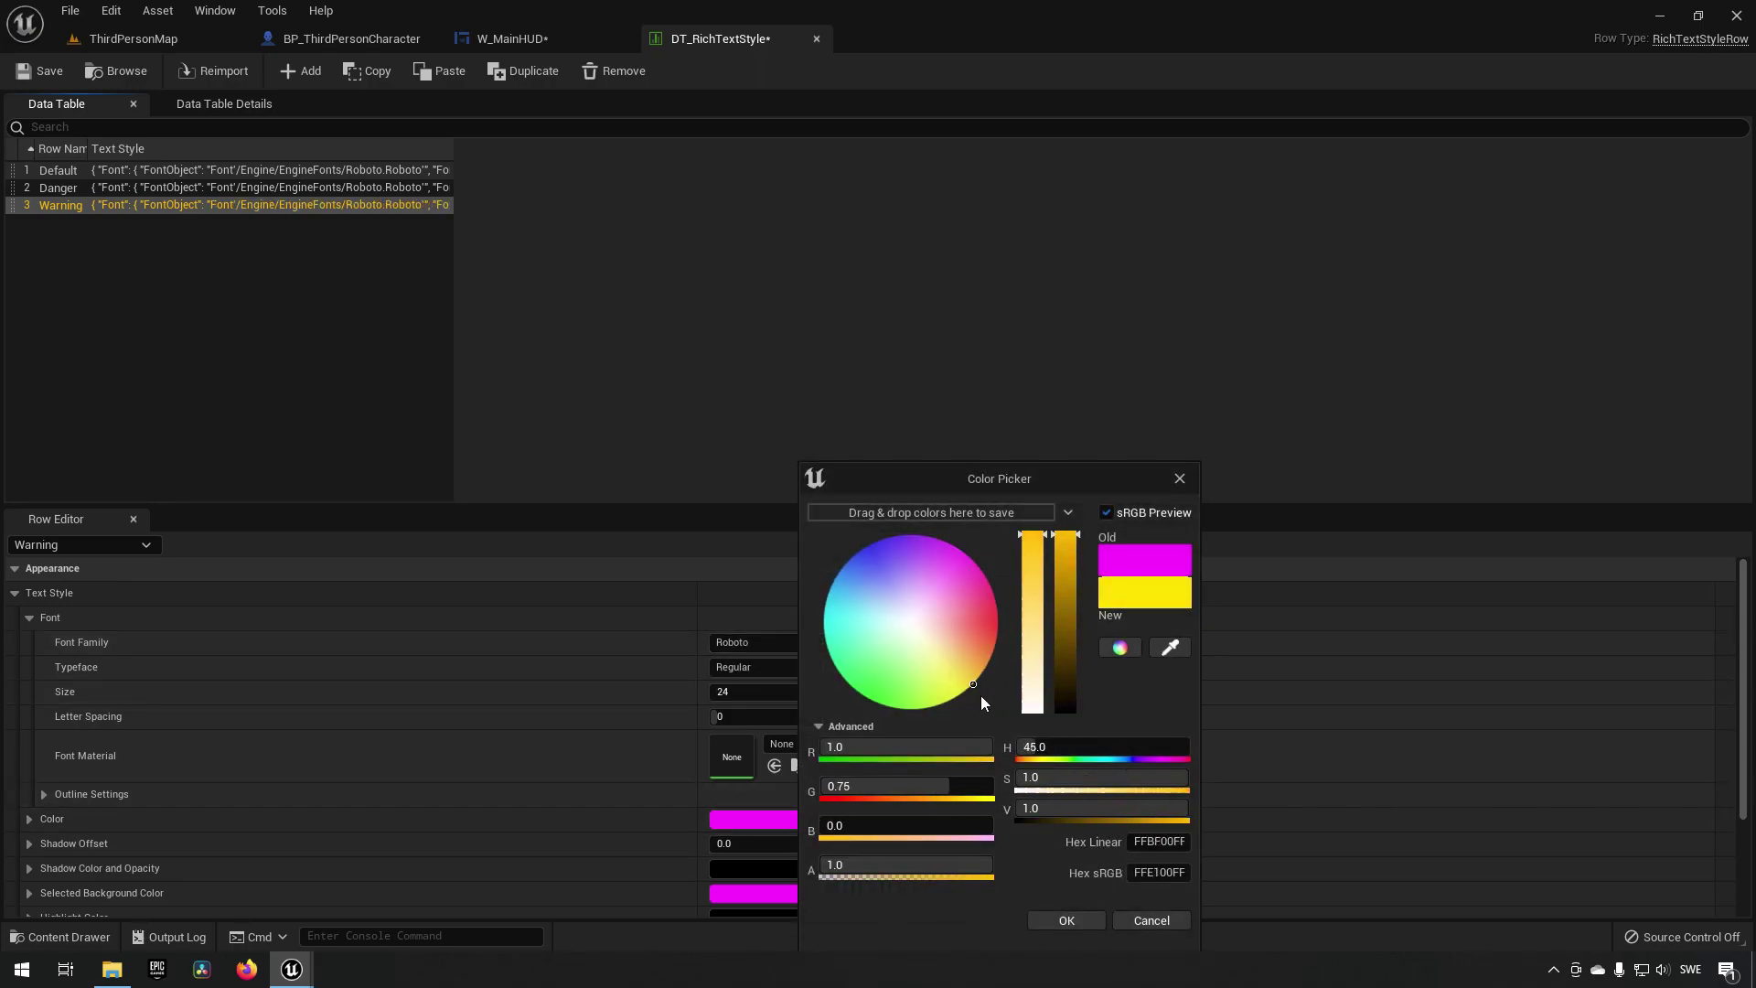
pyautogui.click(1066, 920)
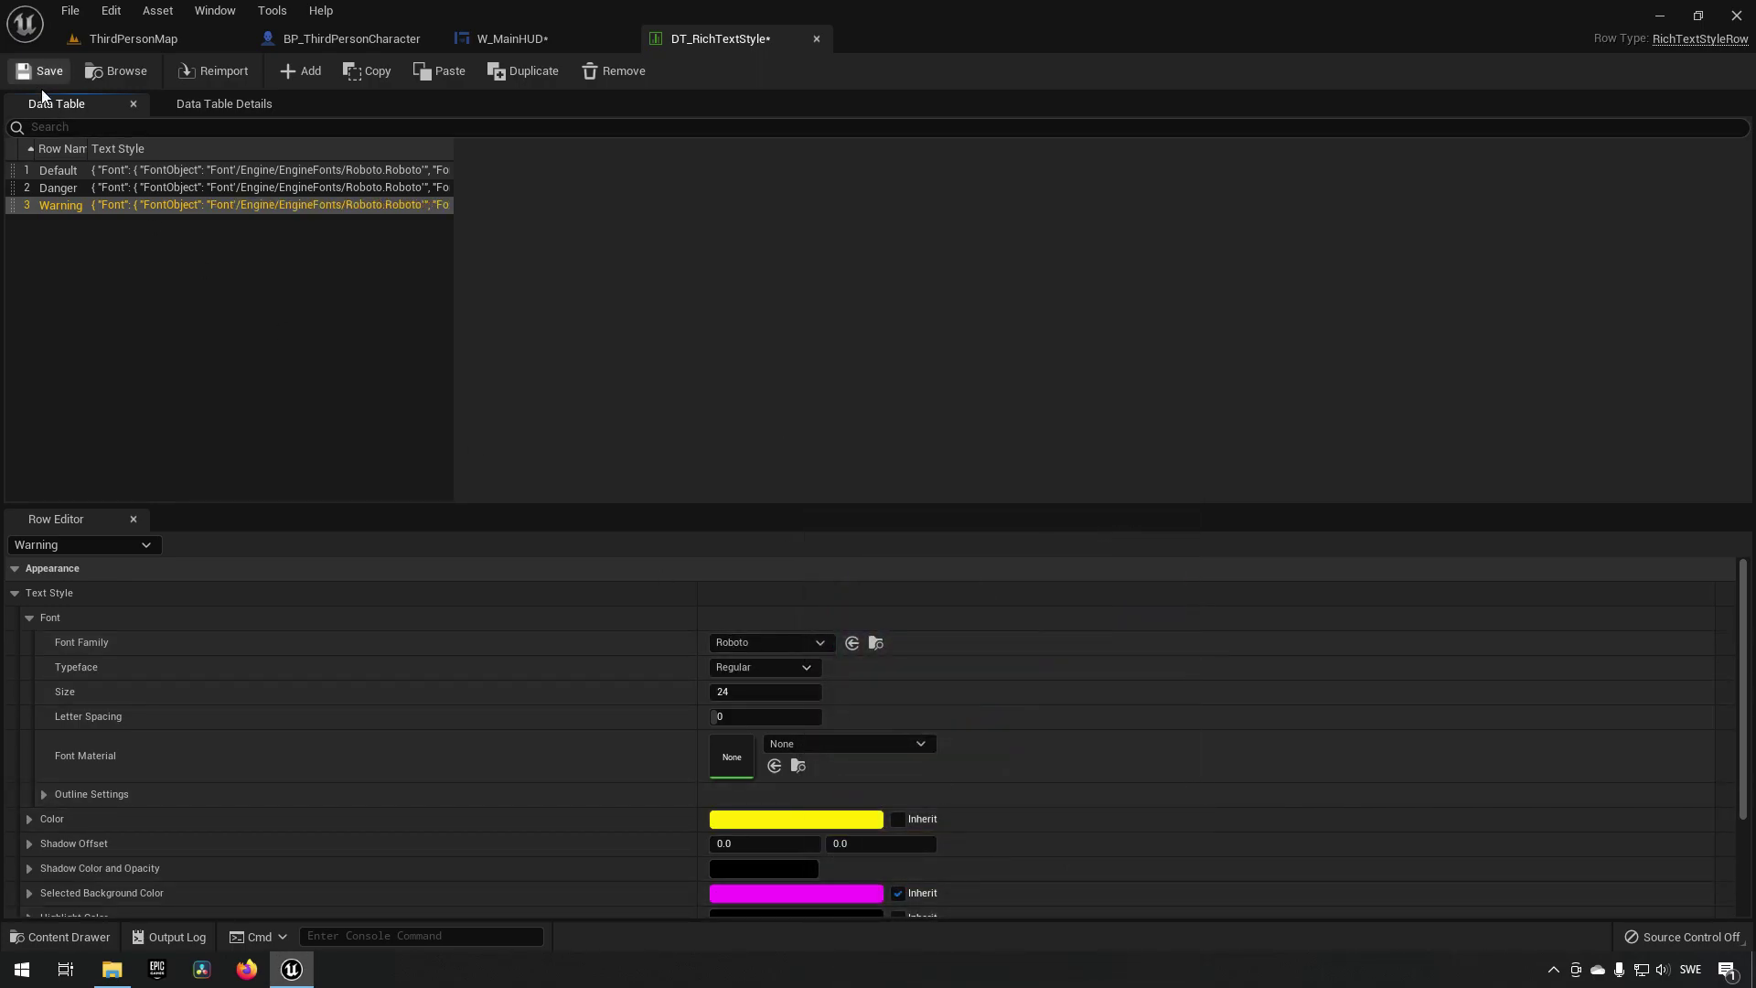
# Step: Add a Safe row using Roboto with a green text colour, then save the table
pyautogui.click(299, 70)
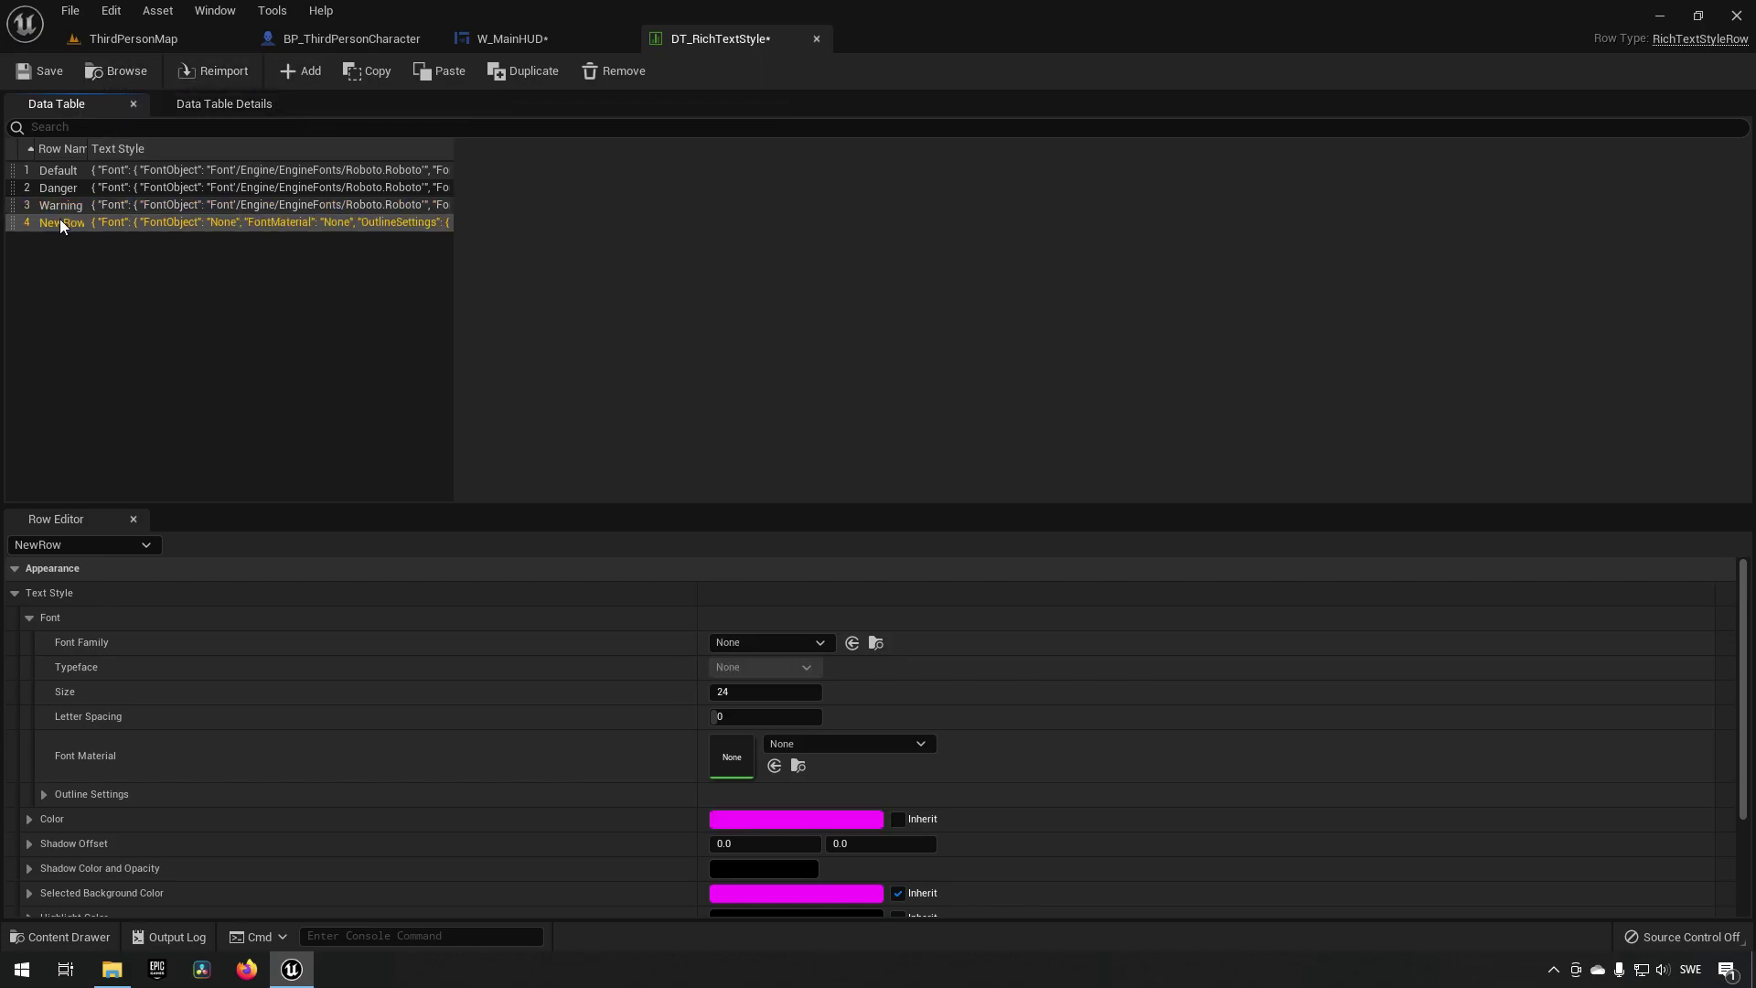
pyautogui.press('F2')
pyautogui.write('Safe')
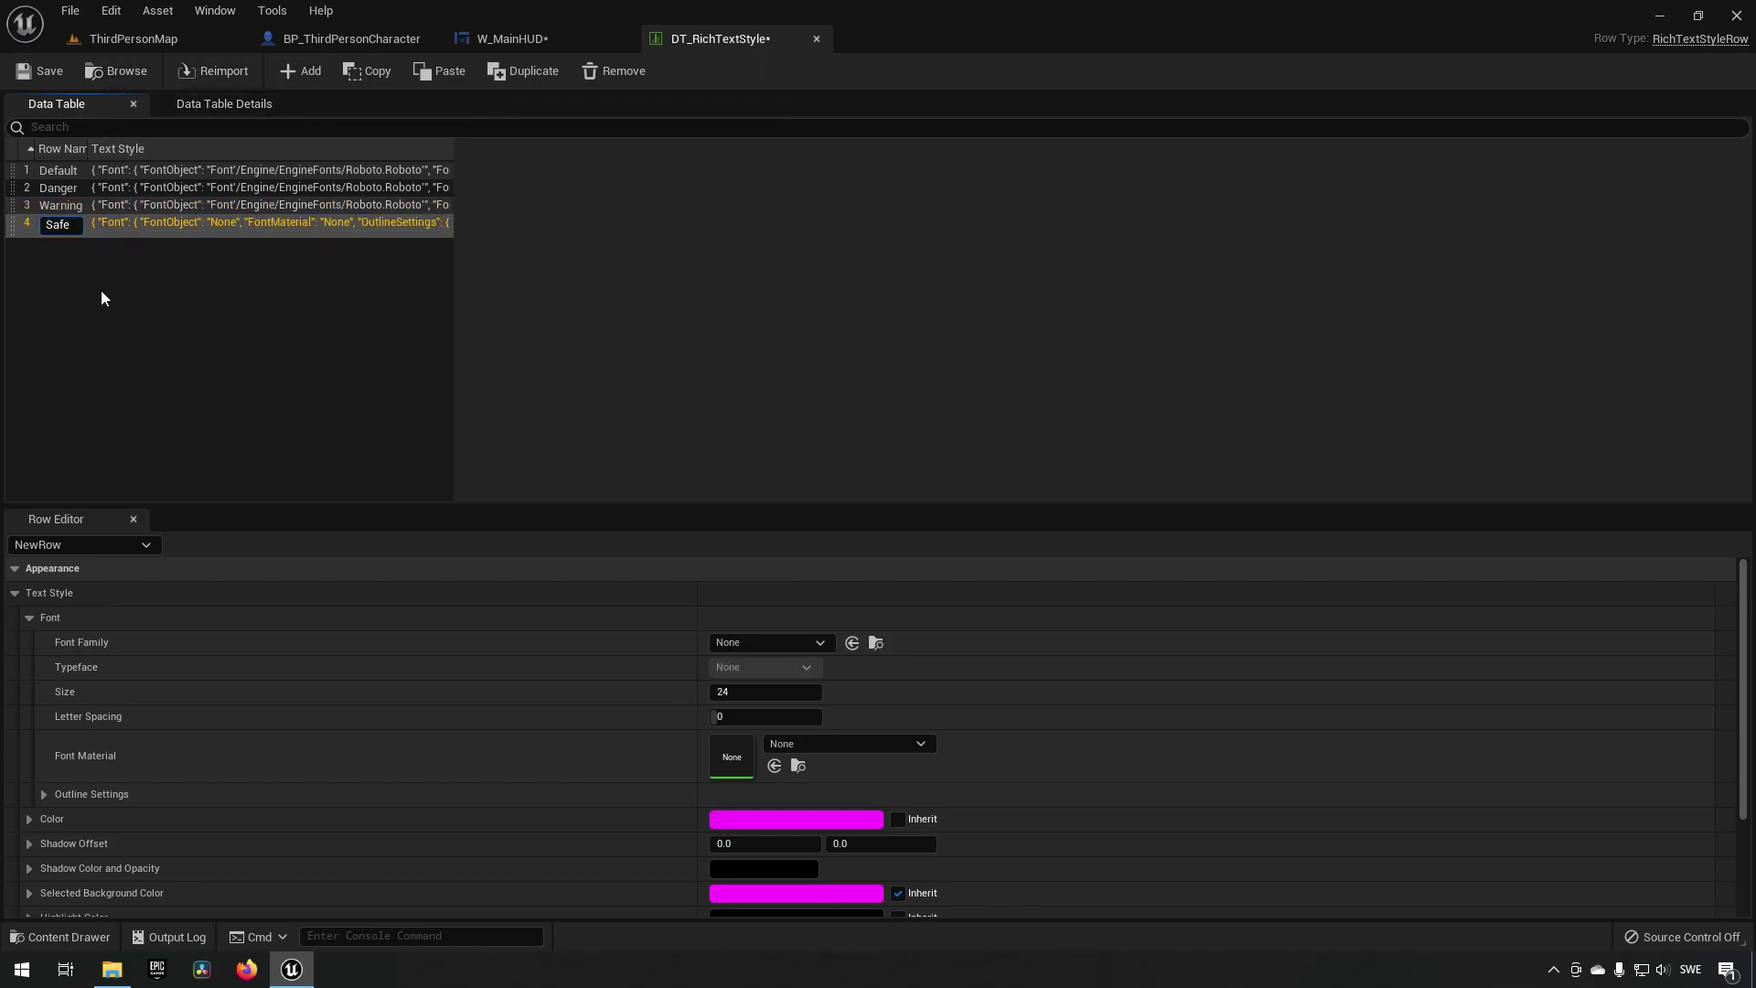
pyautogui.press('Return')
pyautogui.click(769, 643)
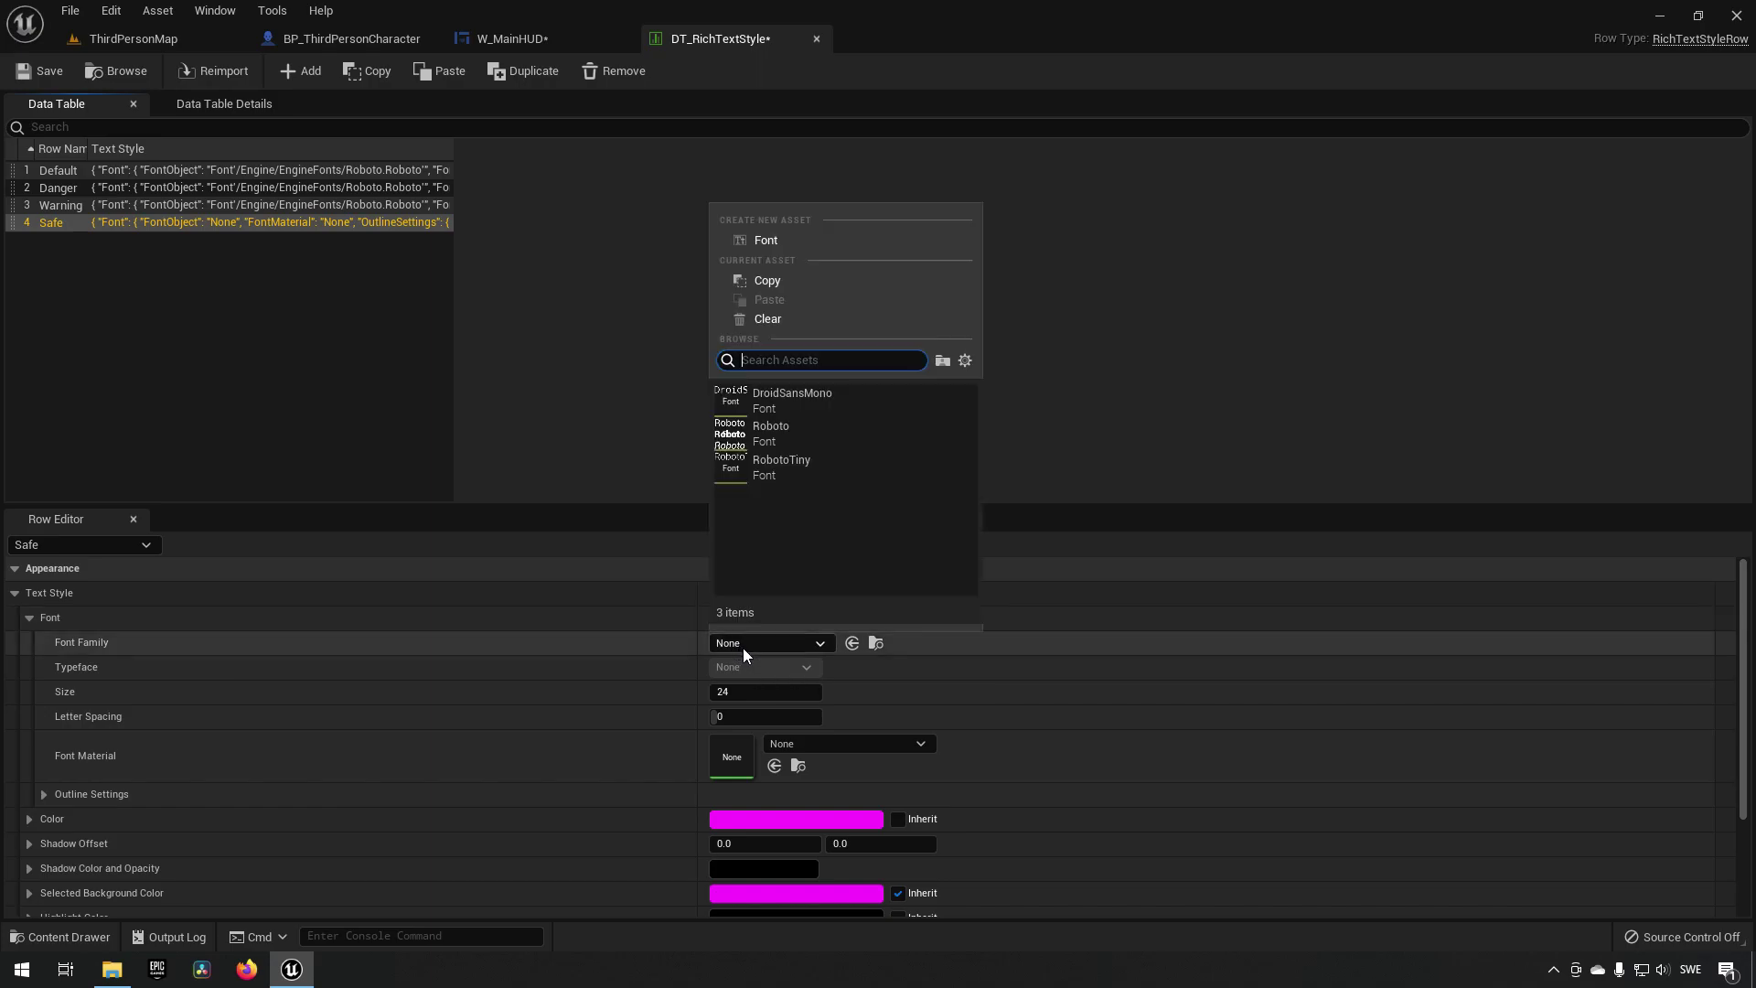
pyautogui.click(843, 426)
pyautogui.click(813, 821)
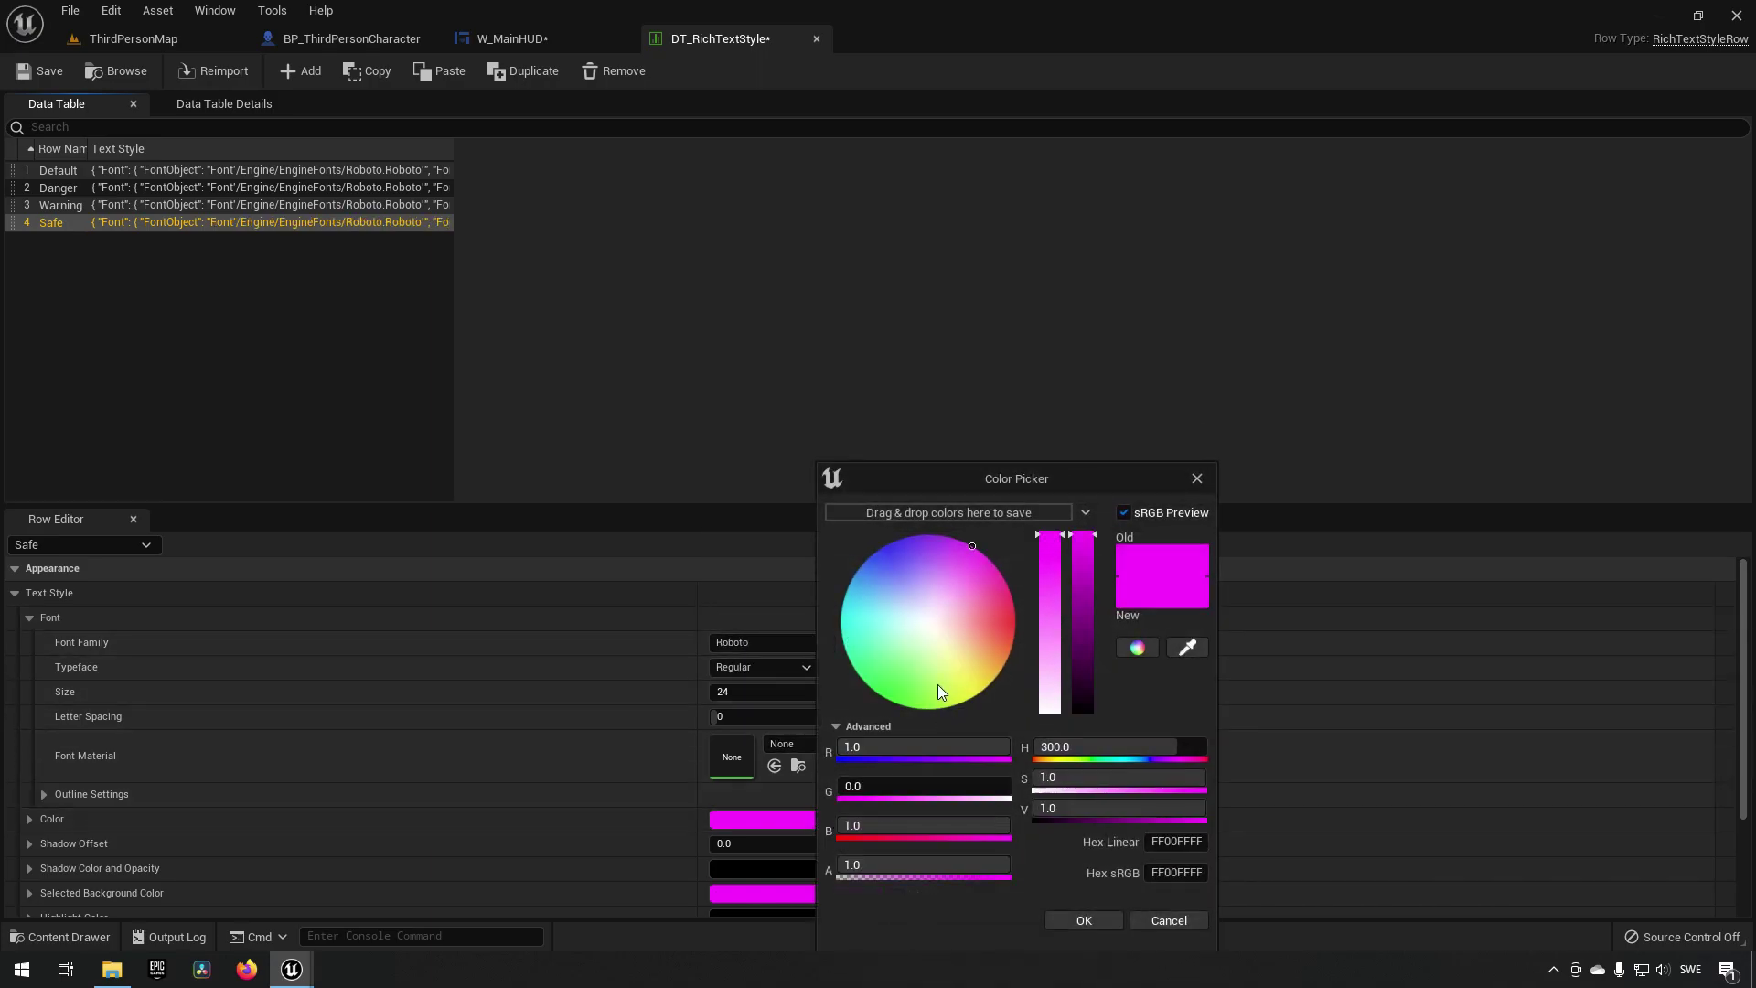
pyautogui.moveTo(937, 684); pyautogui.dragTo(867, 711)
pyautogui.click(1082, 920)
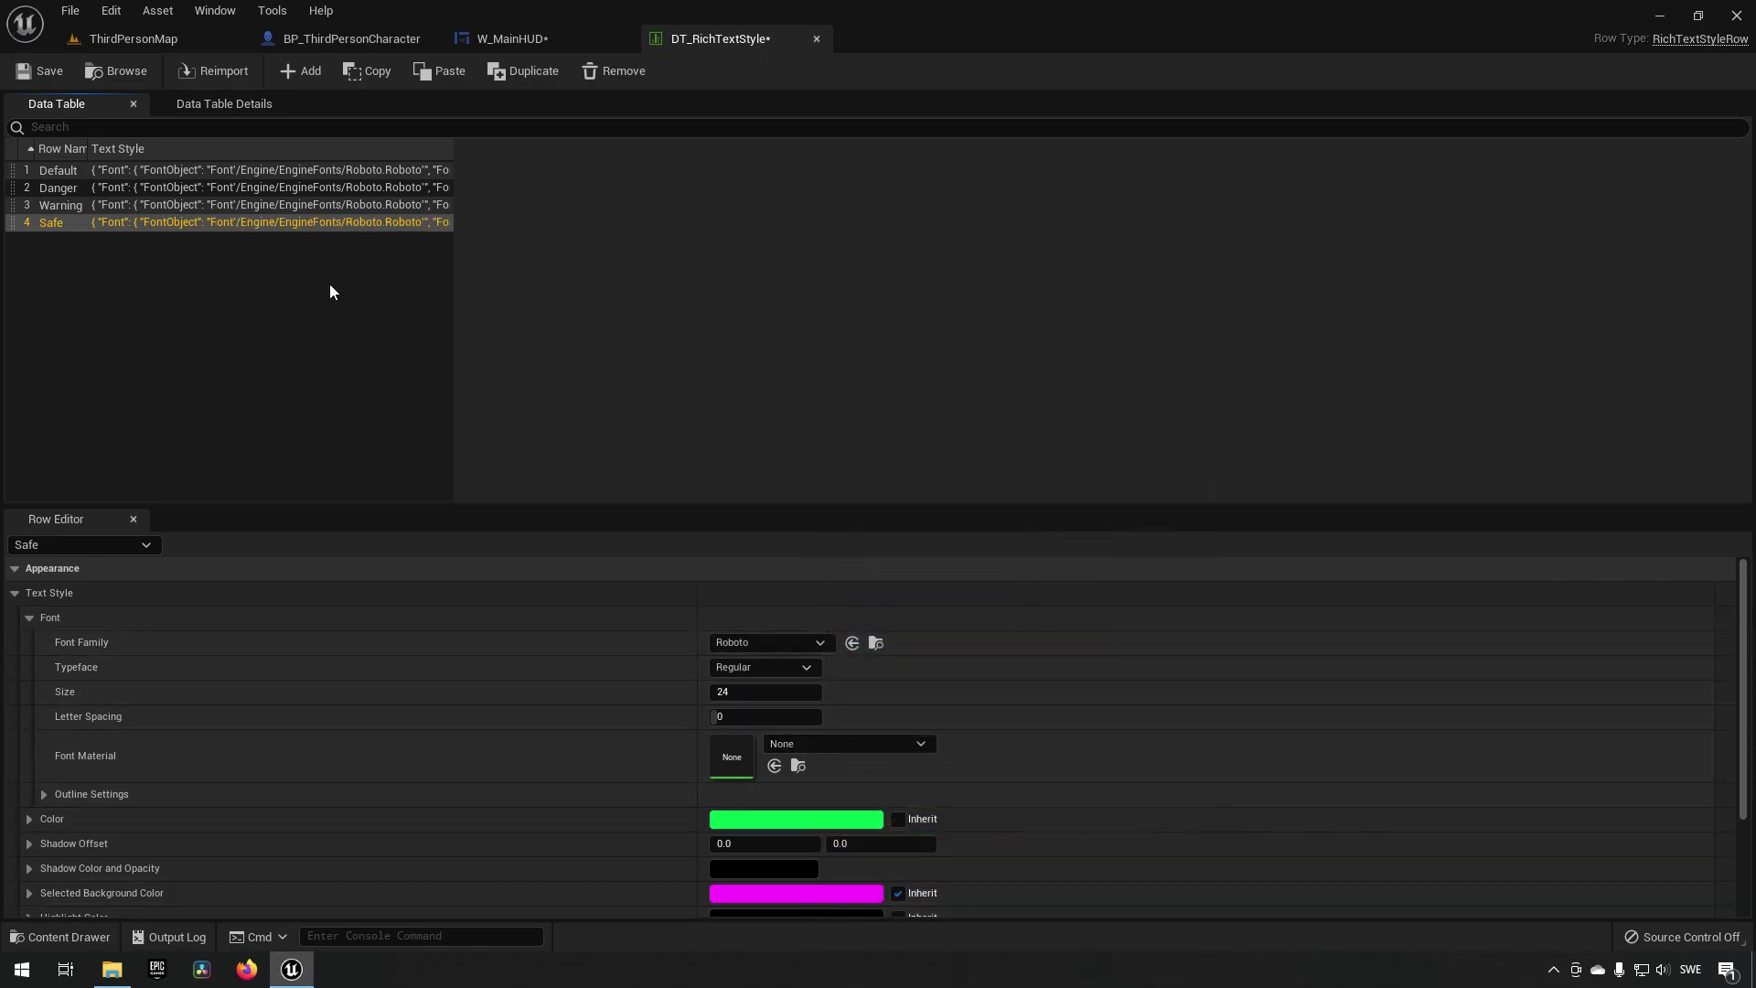
pyautogui.click(55, 72)
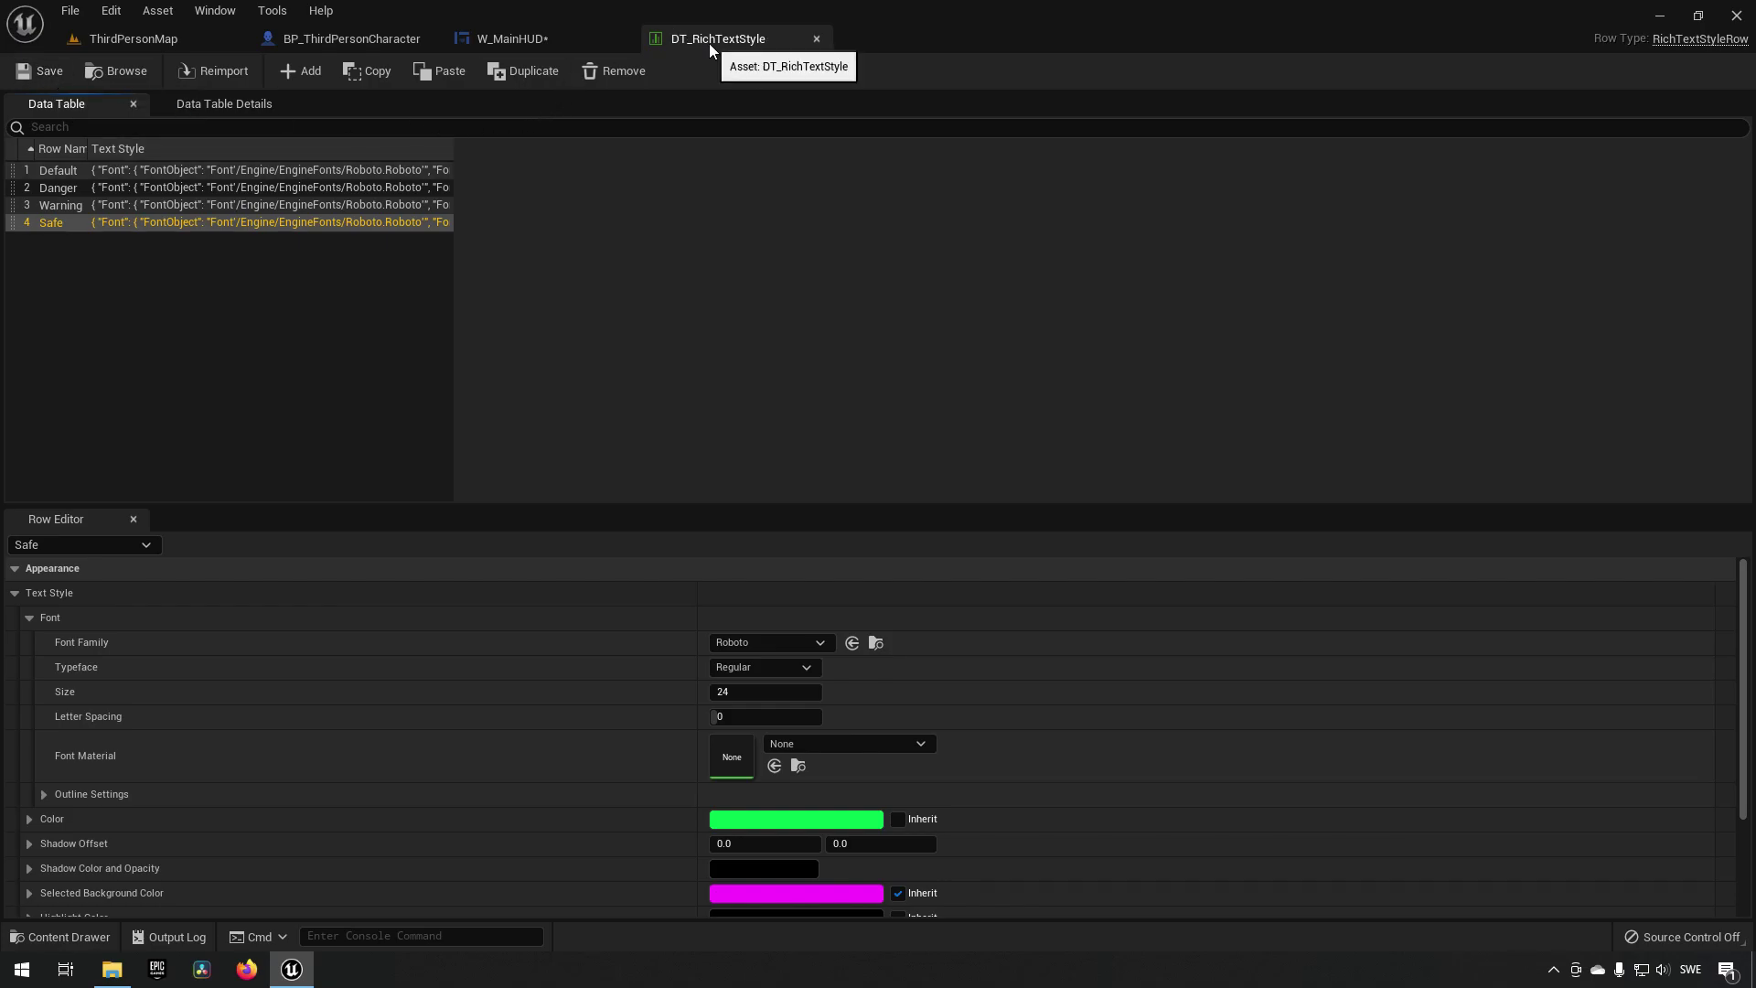
pyautogui.click(545, 39)
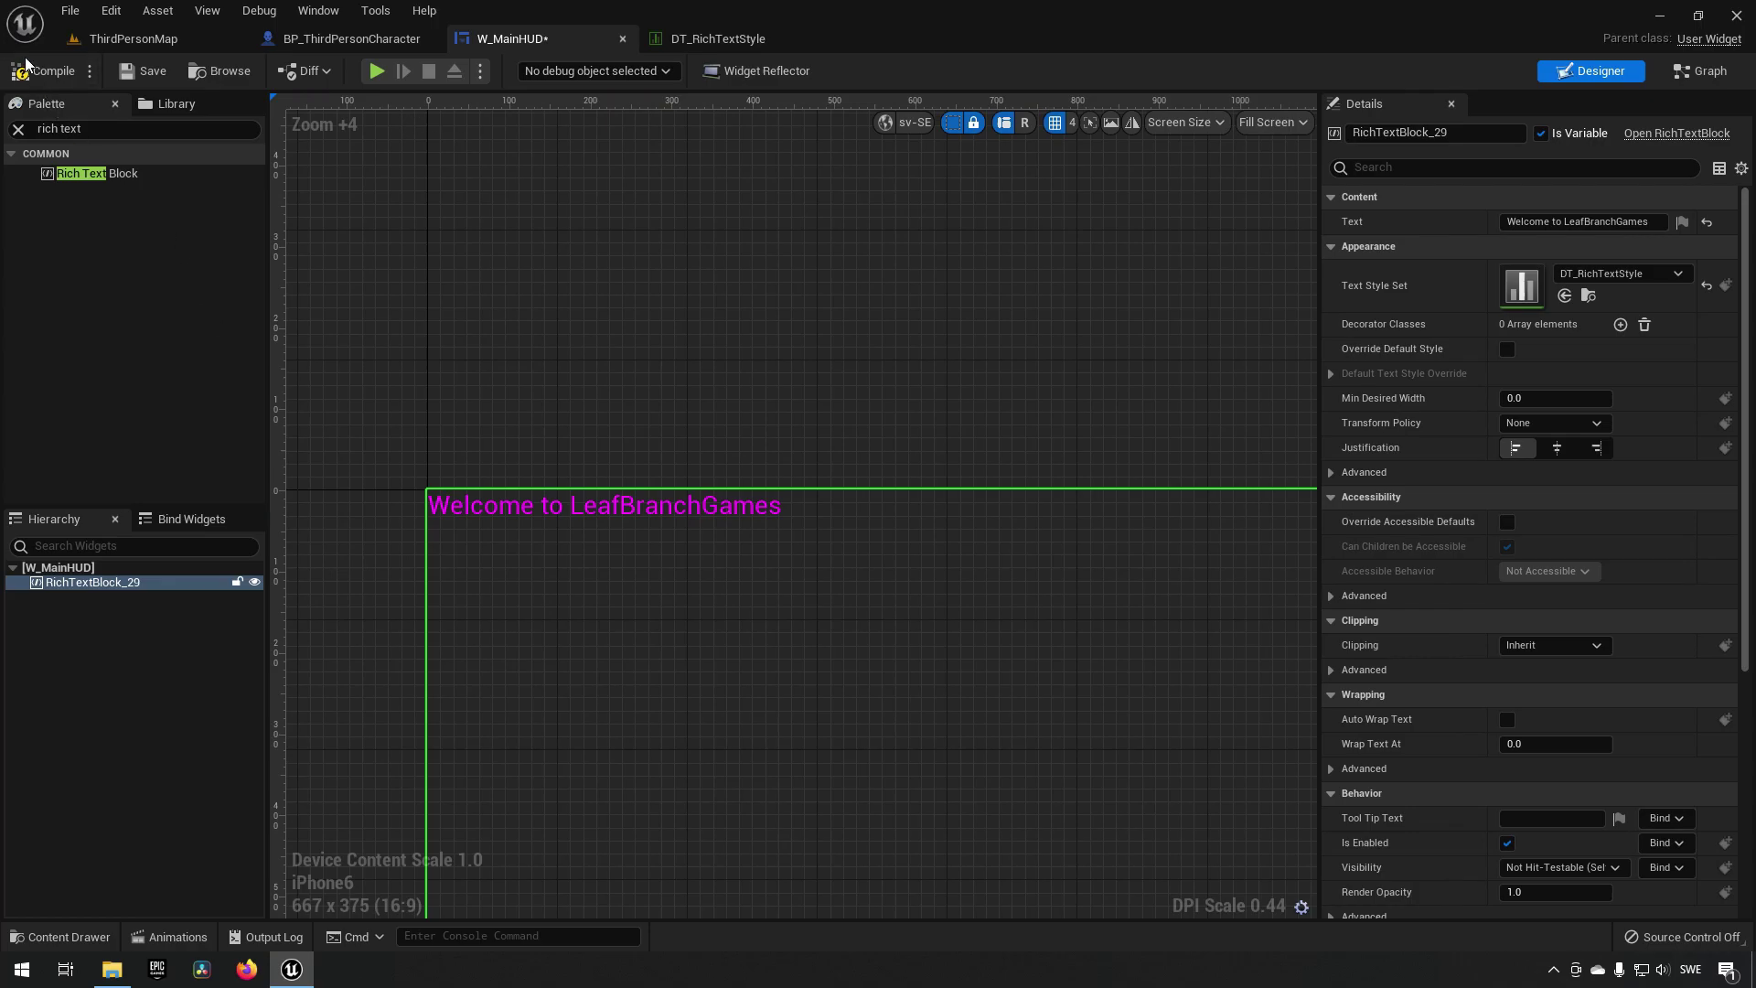
# Step: Recompile W_MainHUD and reopen its Text property, leaving 'Welcome to LeafBranchGames' unchanged
pyautogui.click(43, 72)
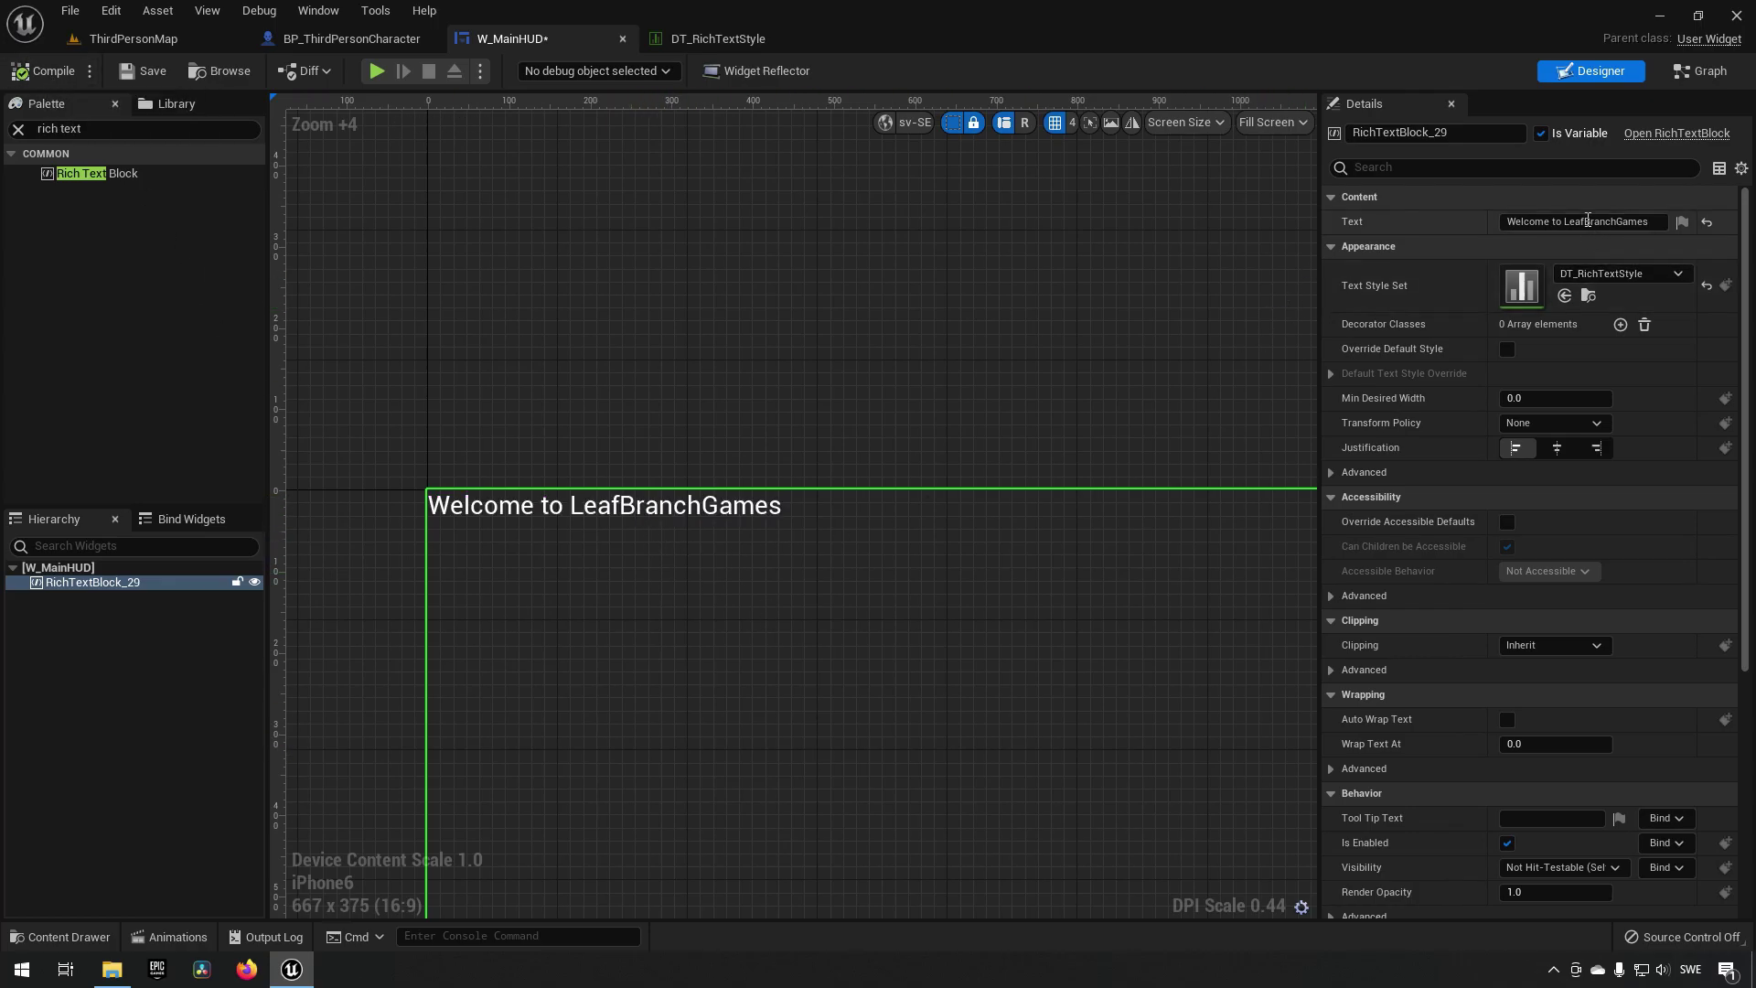
pyautogui.click(1583, 222)
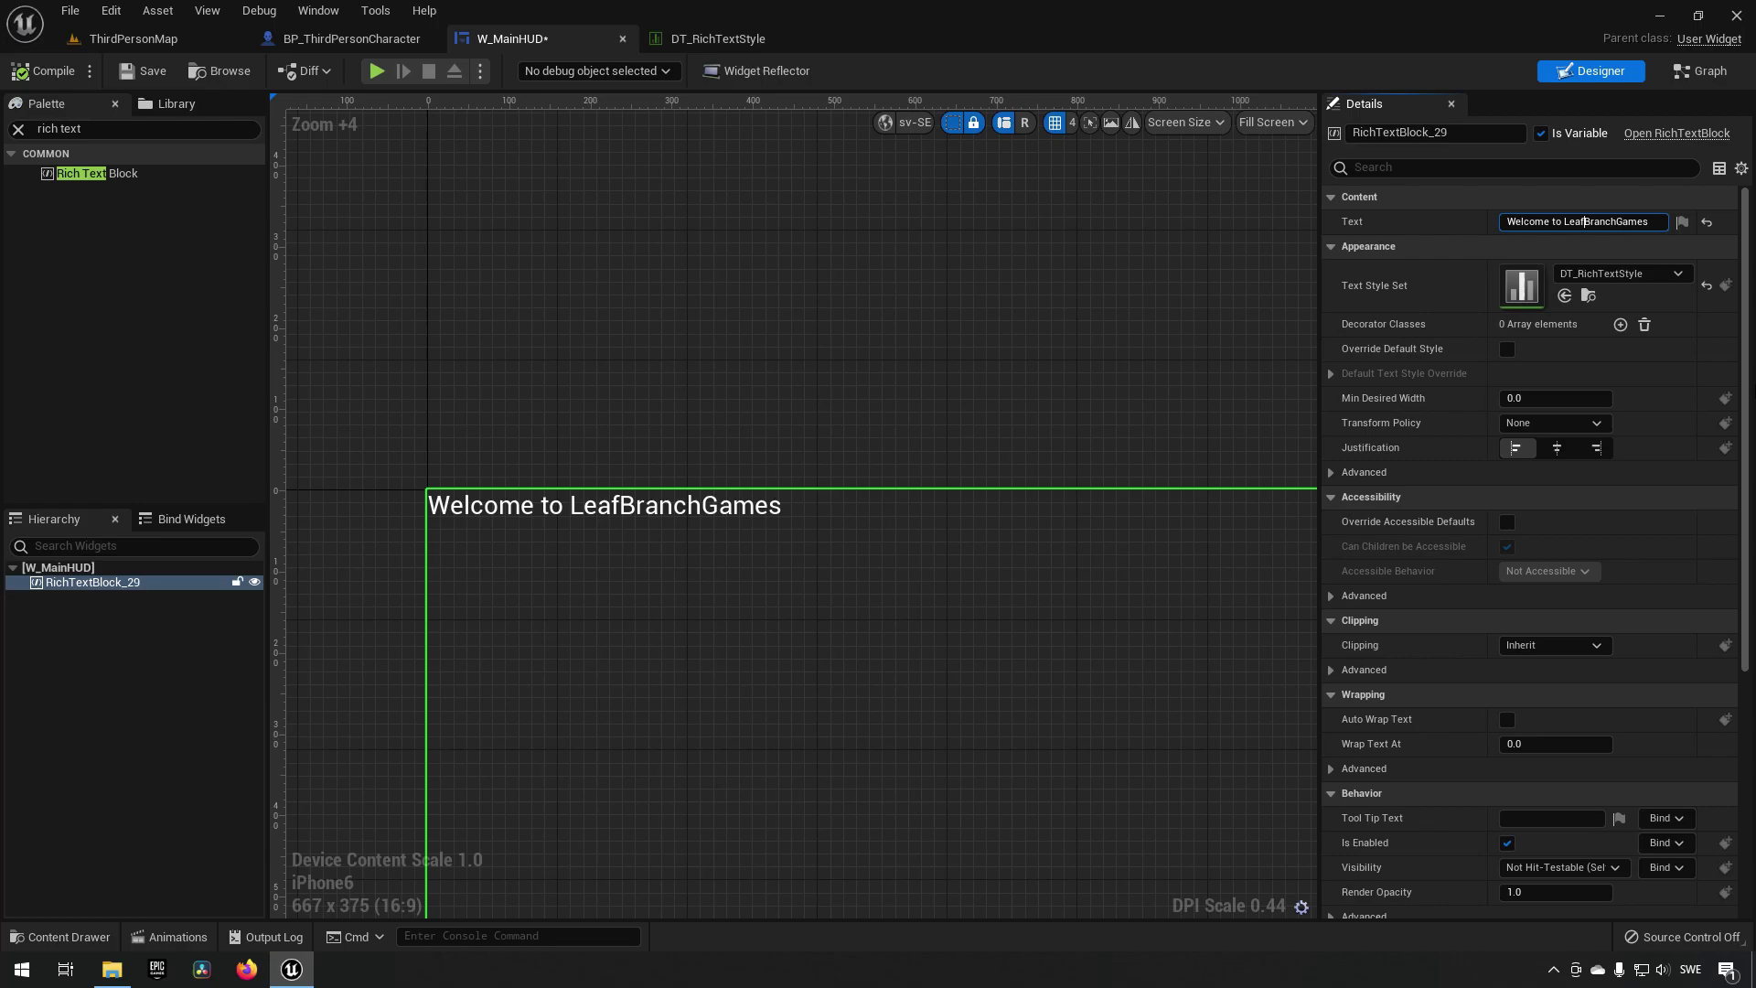
pyautogui.press('Return')
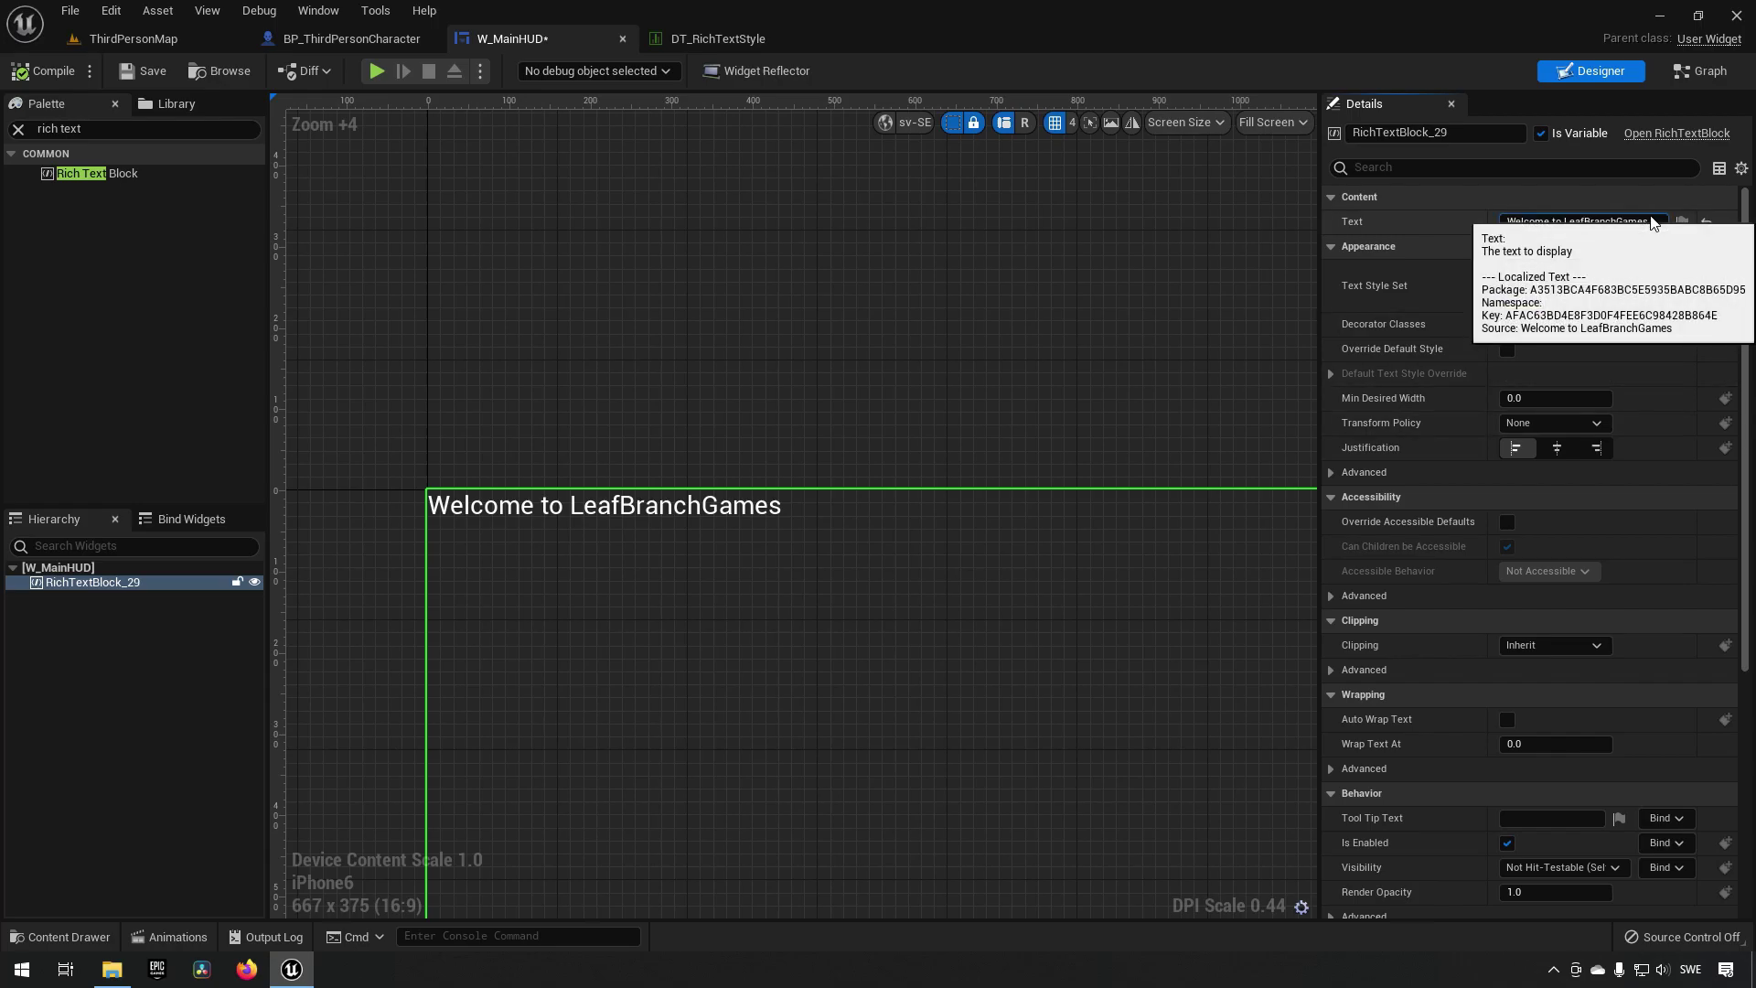
pyautogui.click(1655, 222)
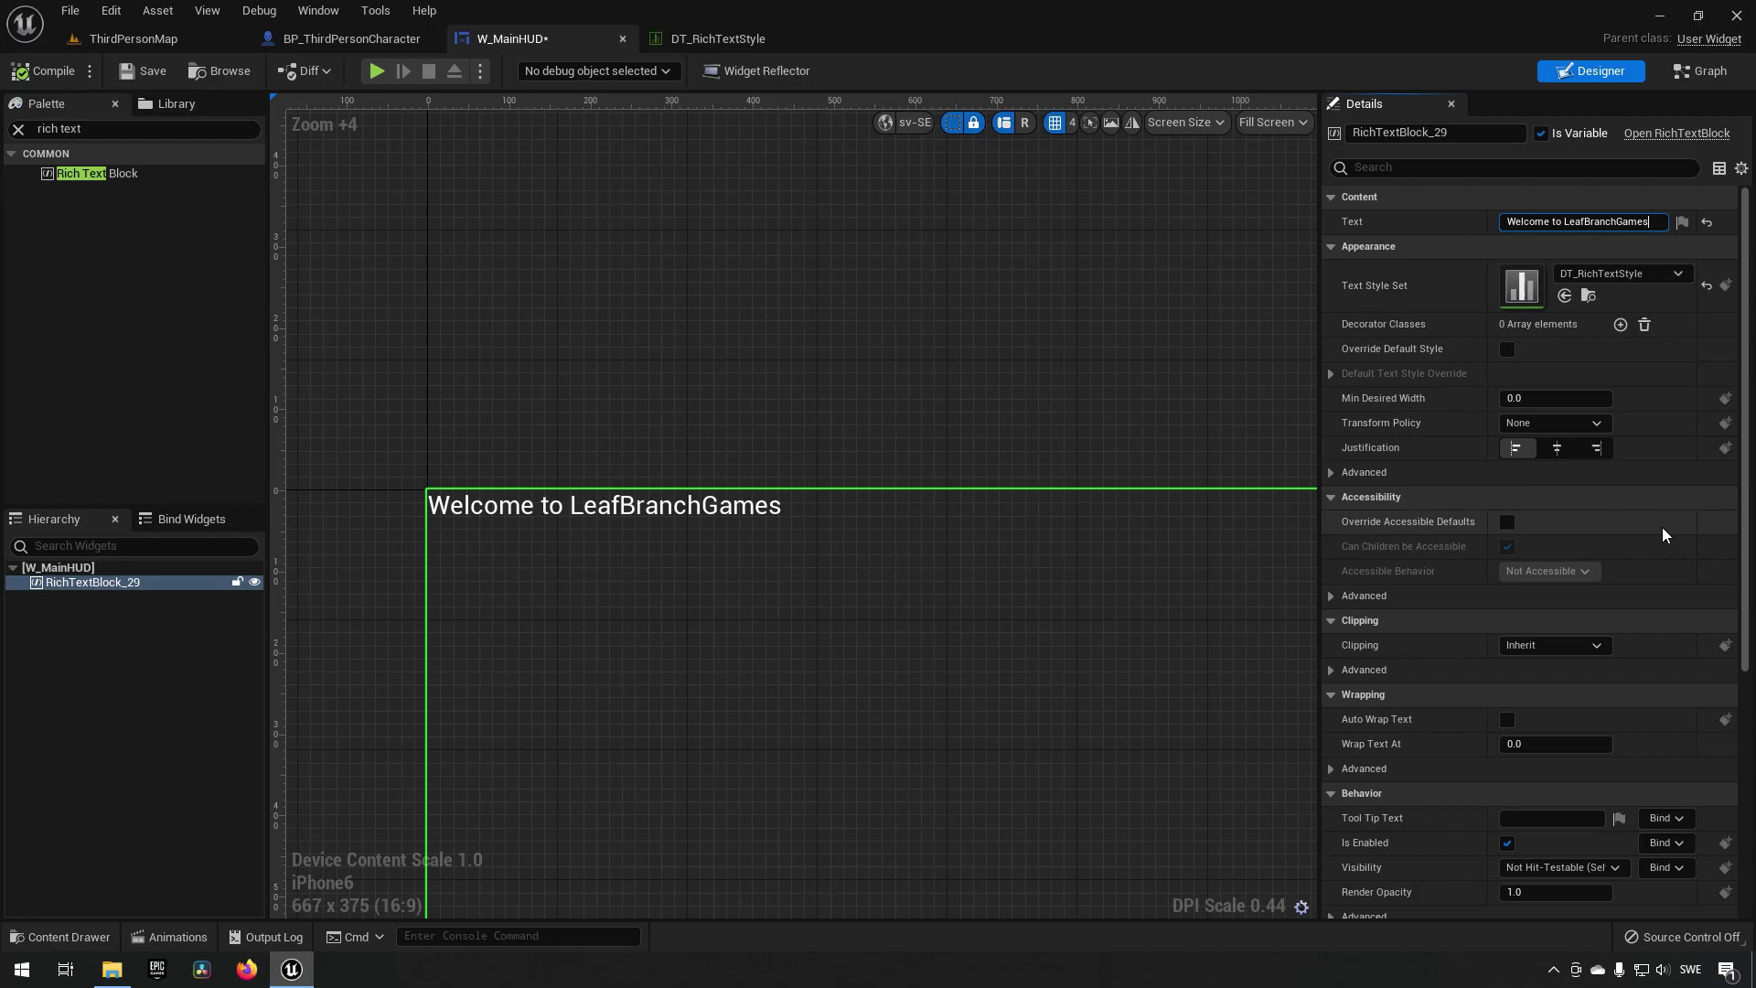
# Step: Append '. Beware the wolves. The forest is dangerous. Buy string.' to the HUD text on a new line
pyautogui.write('.')
pyautogui.hotkey('shift', 'Return')
pyautogui.write('Bew')
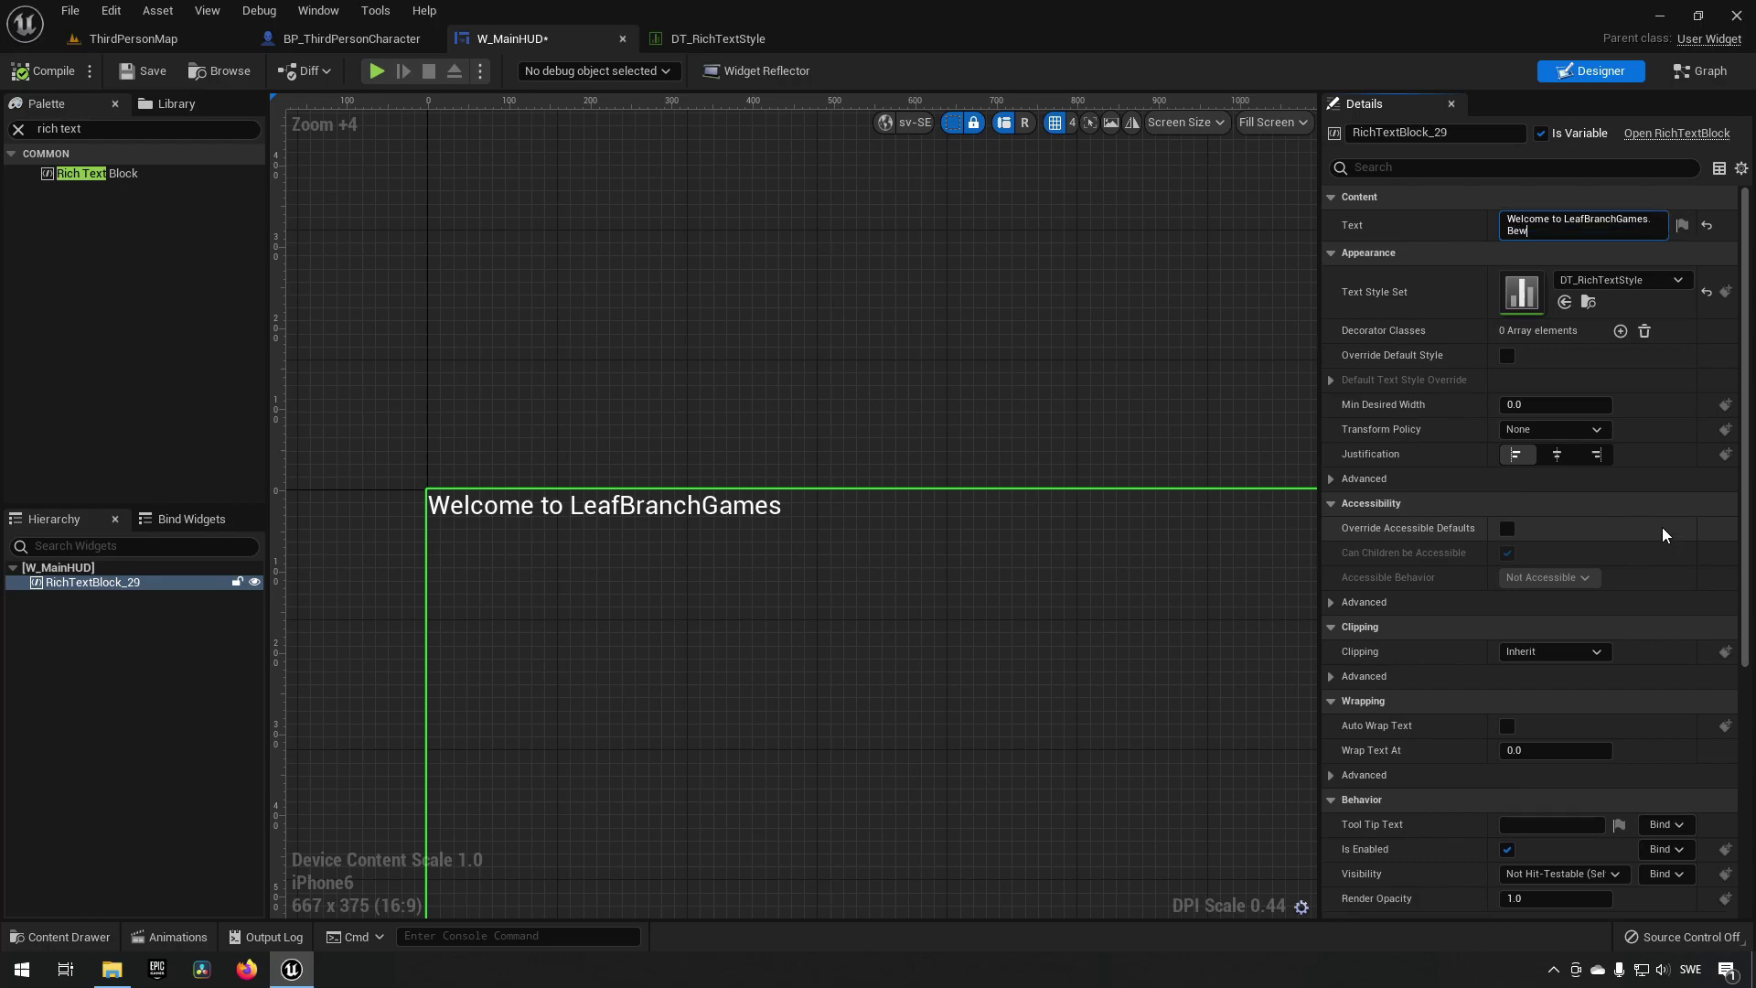
pyautogui.write('are the wolves. The forest is dangerous.')
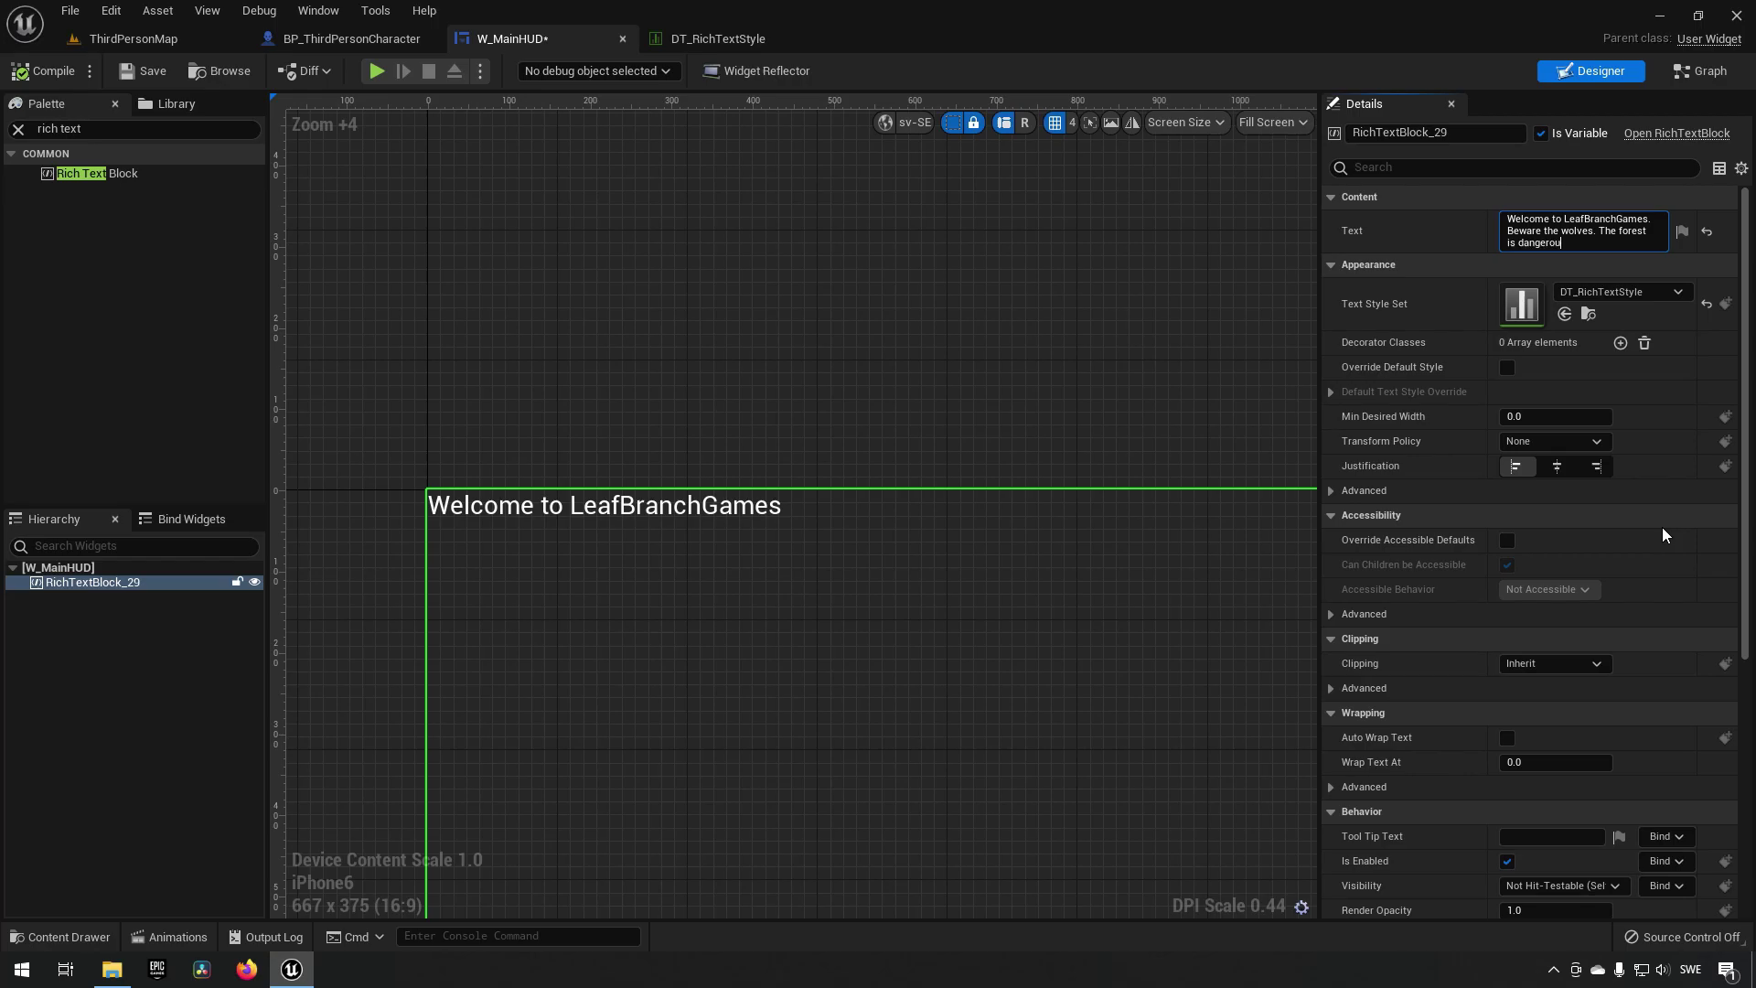
pyautogui.write('Buy string.')
pyautogui.press('Return')
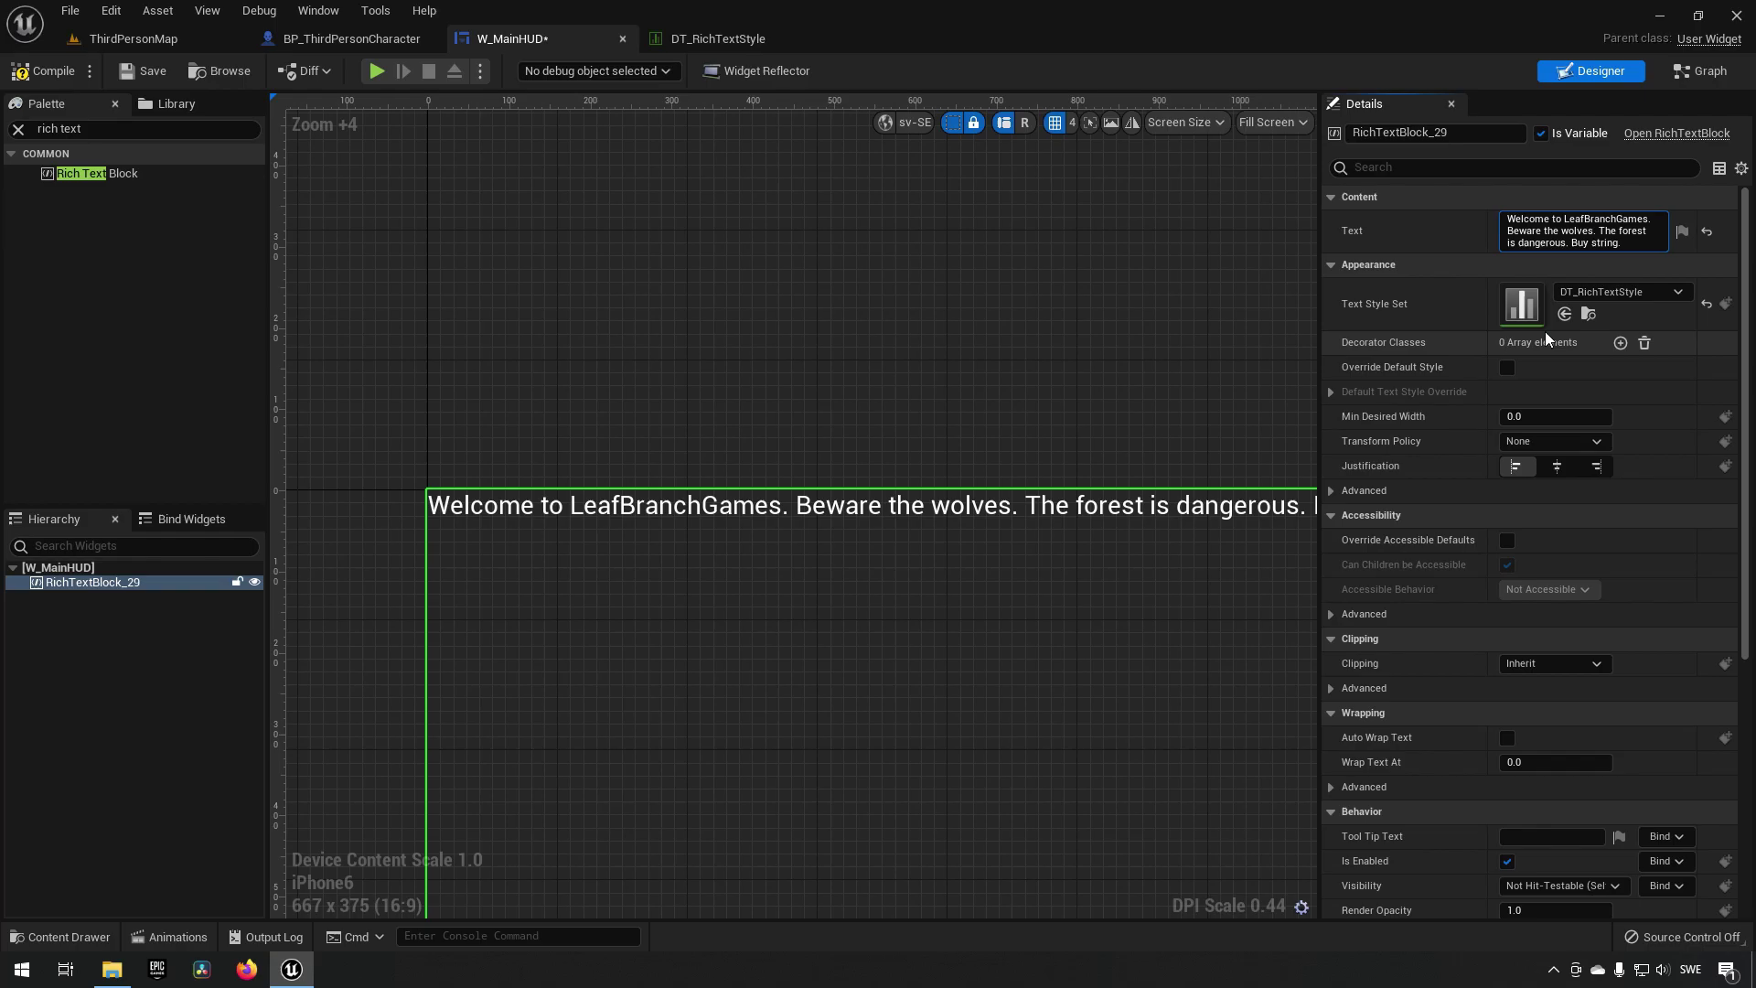
# Step: Wrap 'Beware the wolves.' in a <Danger> tag, compile, and check DT_RichTextStyle's row names
pyautogui.write('<')
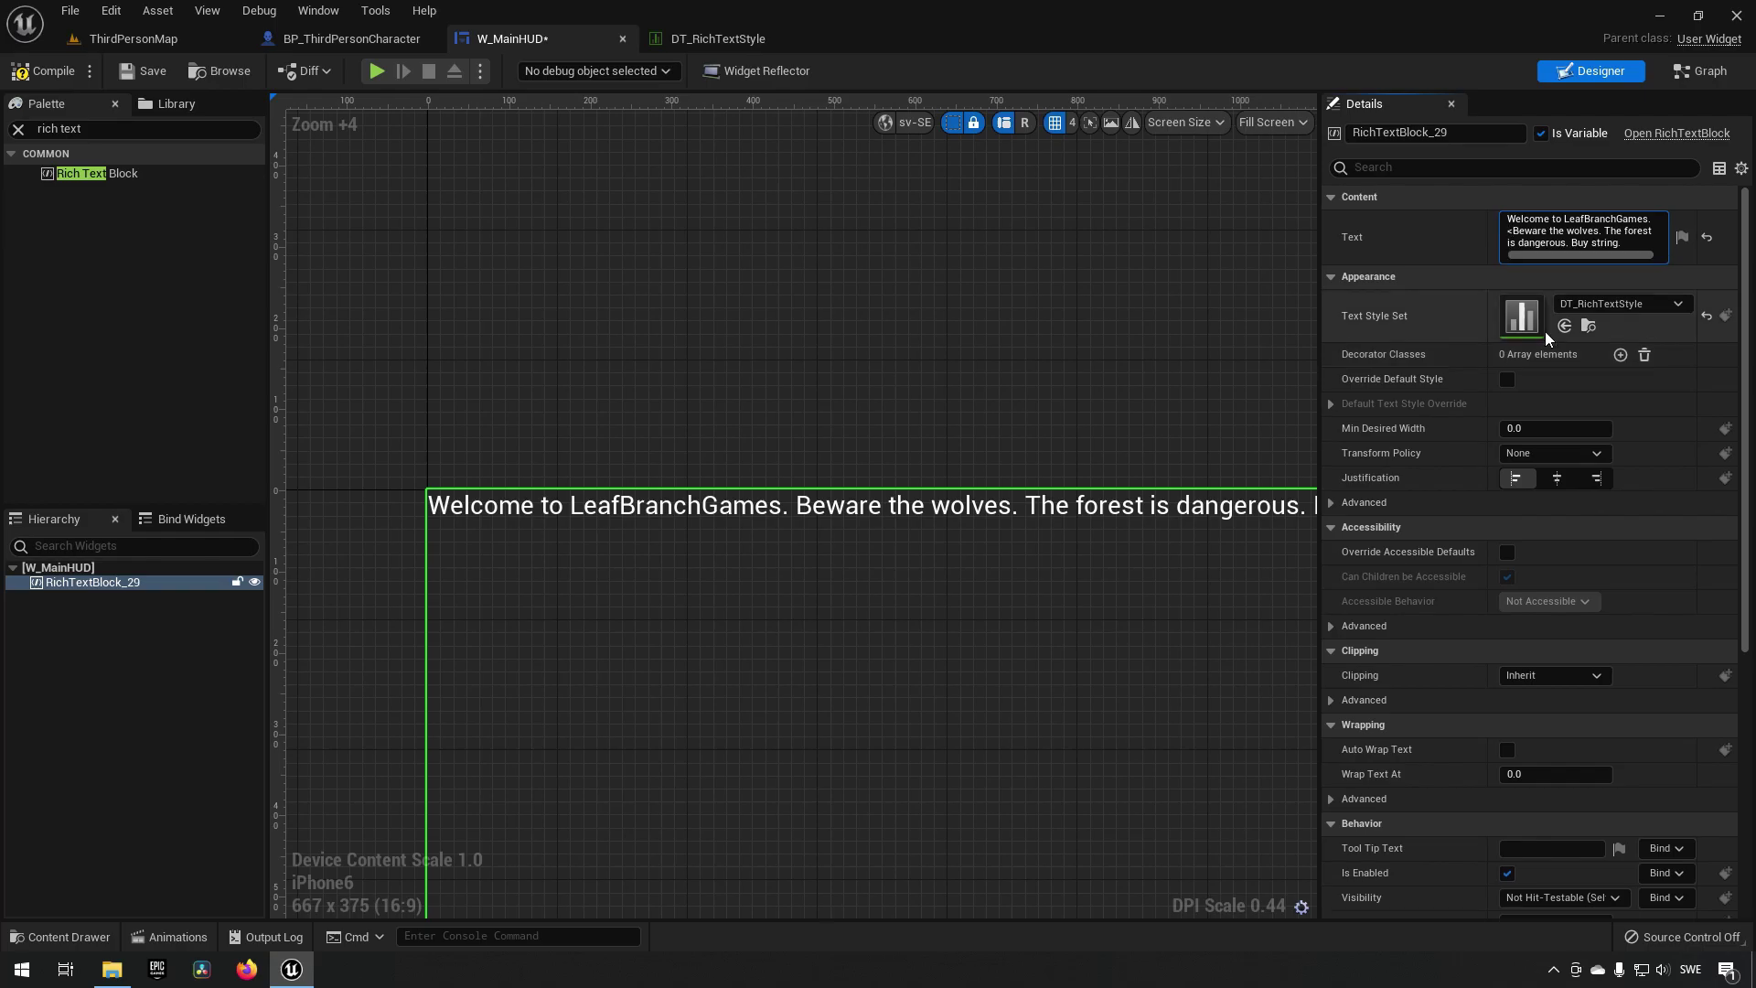
pyautogui.write('Danger>')
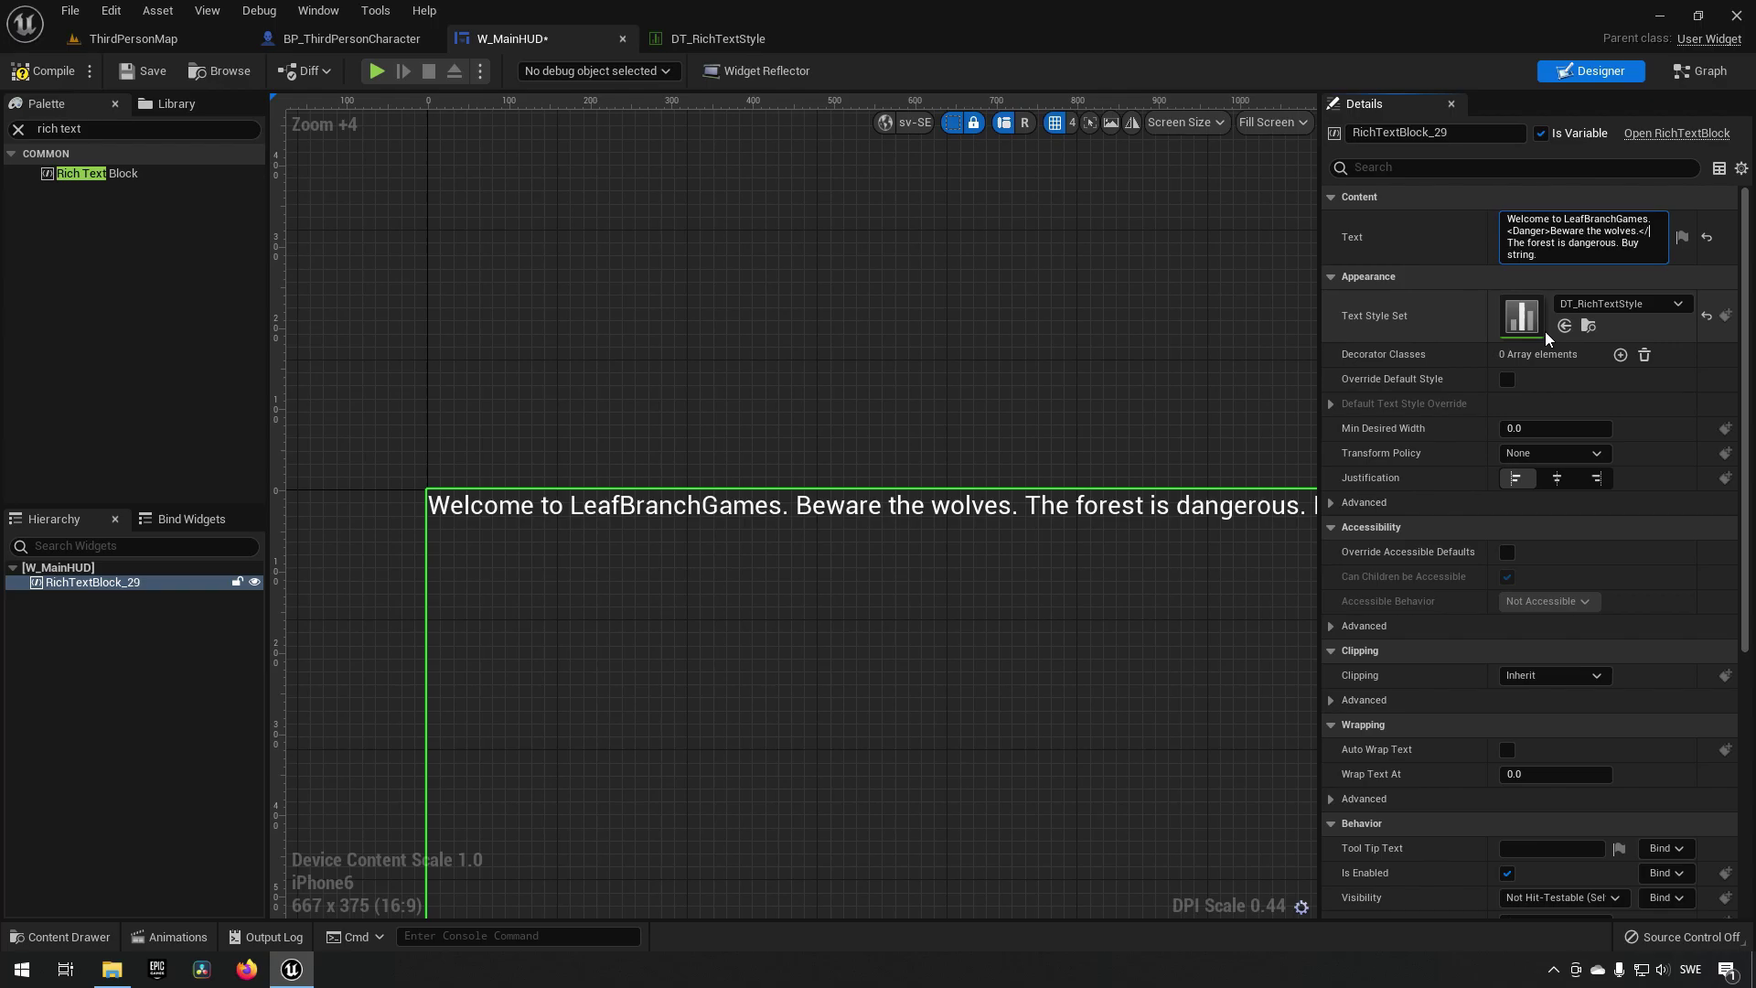
pyautogui.write('>')
pyautogui.click(1545, 331)
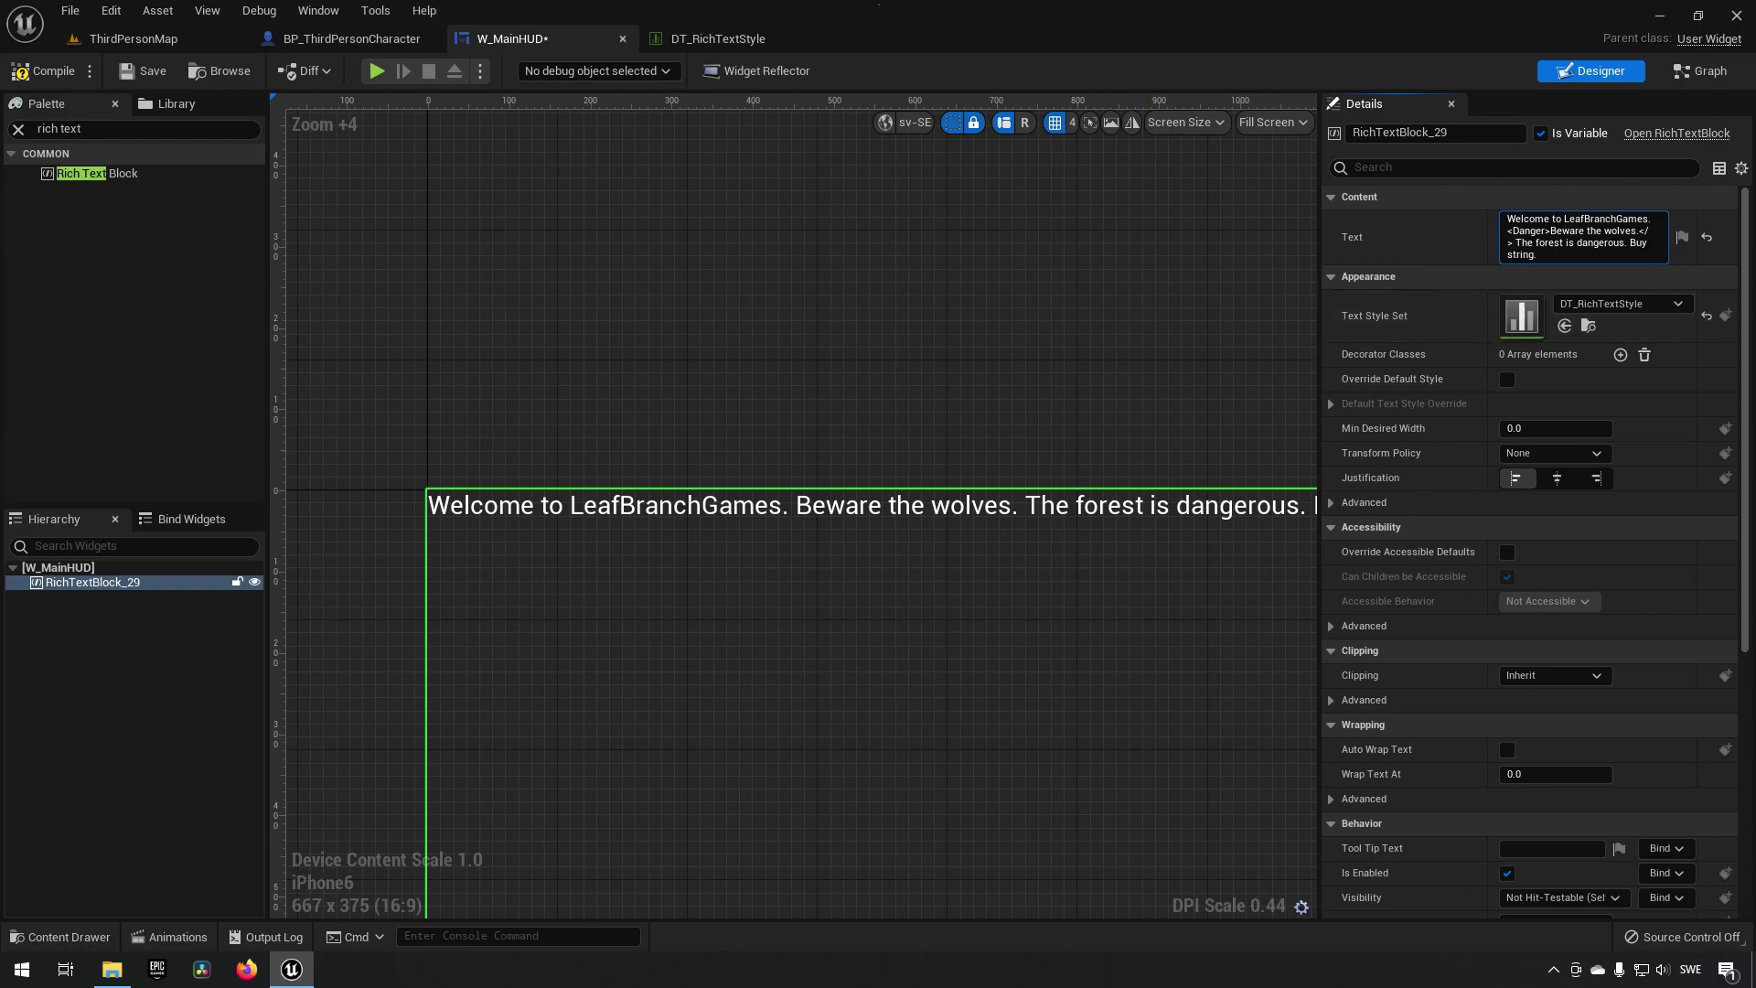
pyautogui.click(54, 78)
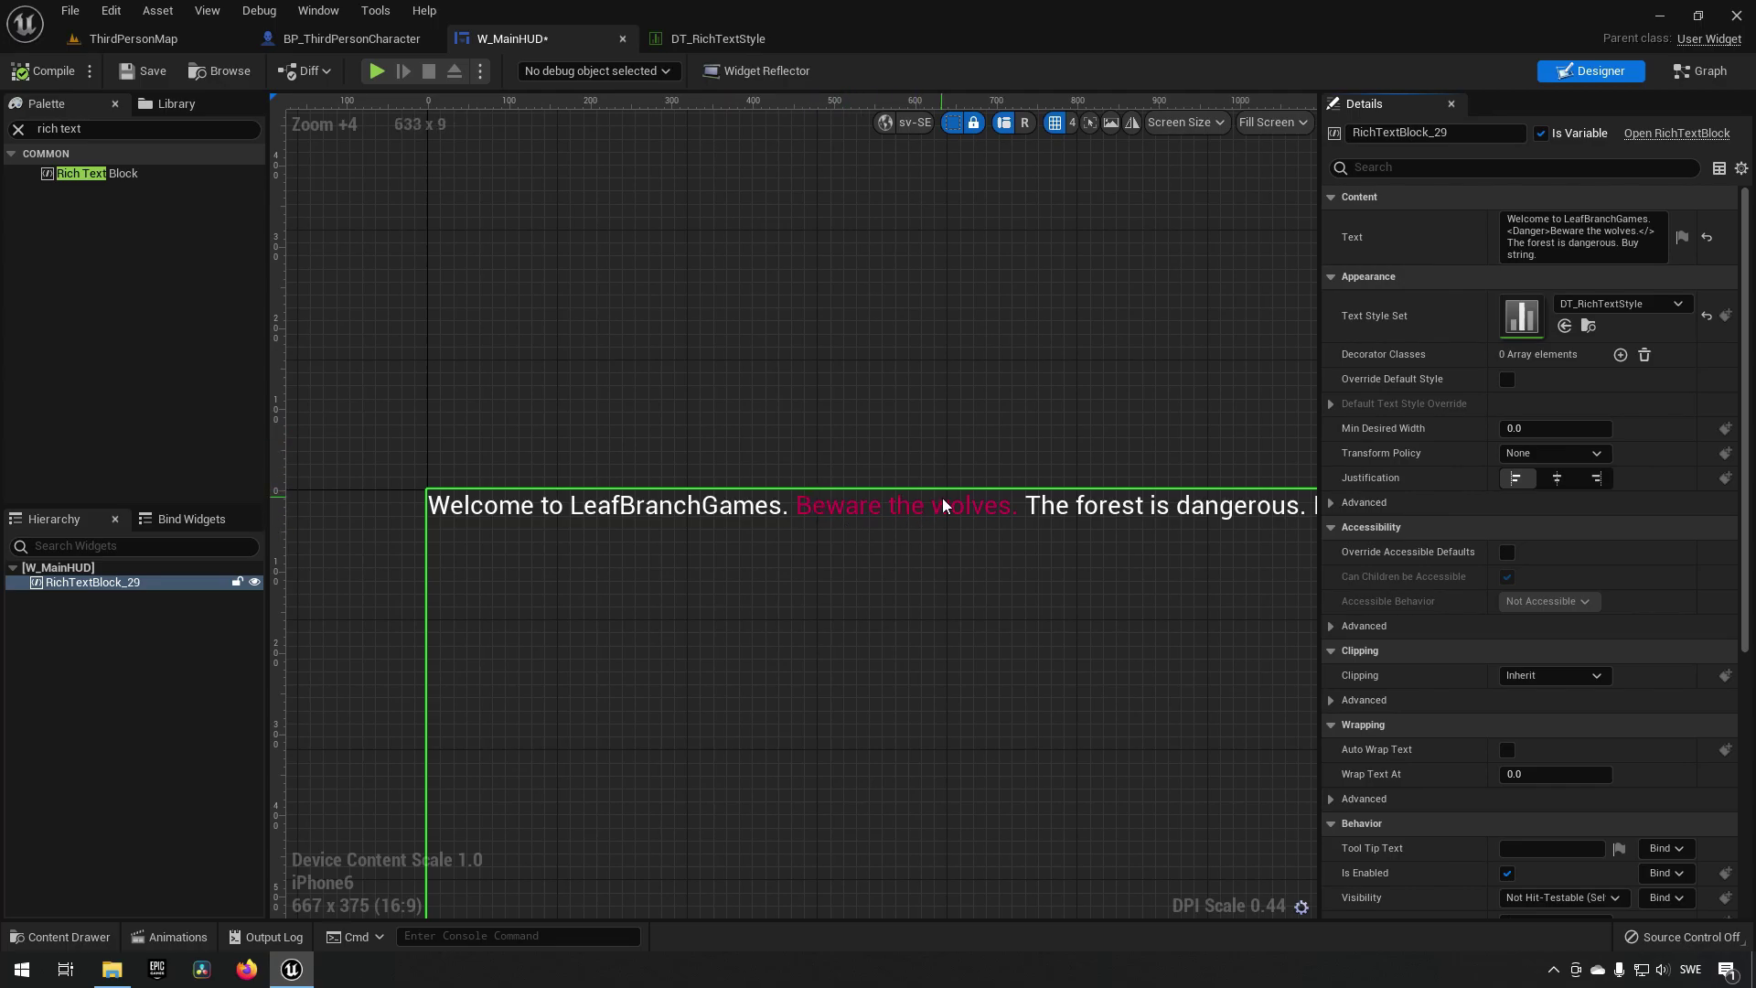
pyautogui.click(704, 39)
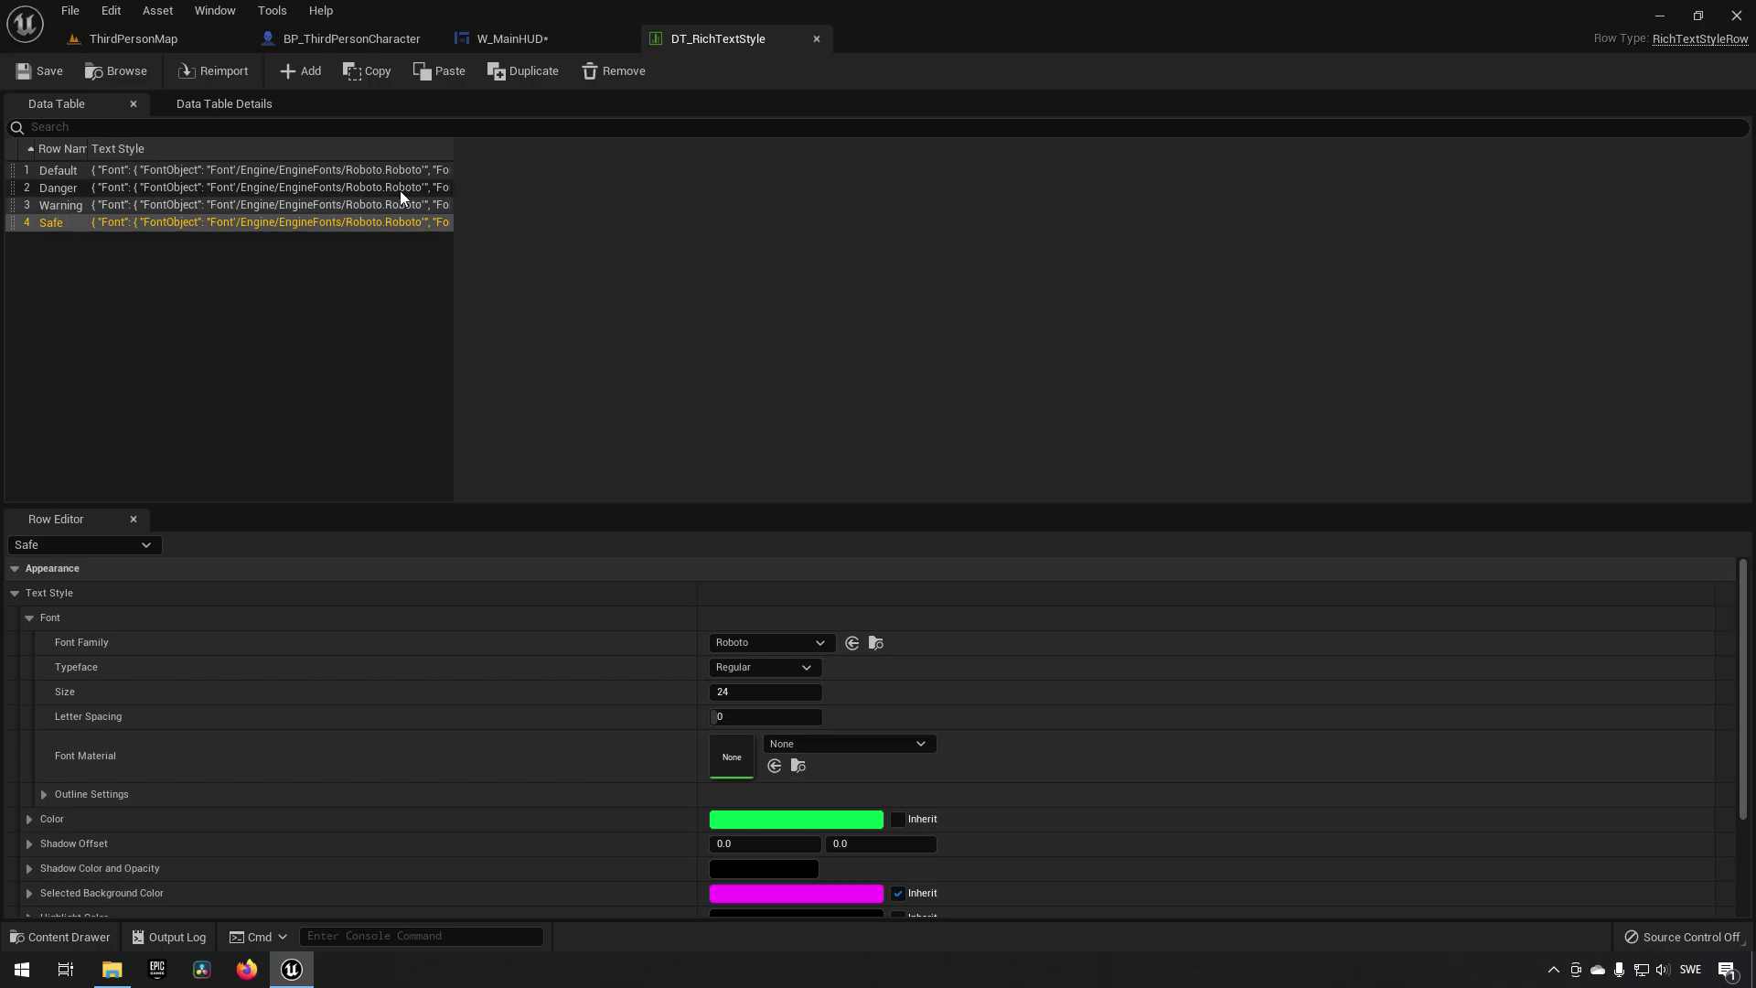
pyautogui.click(547, 36)
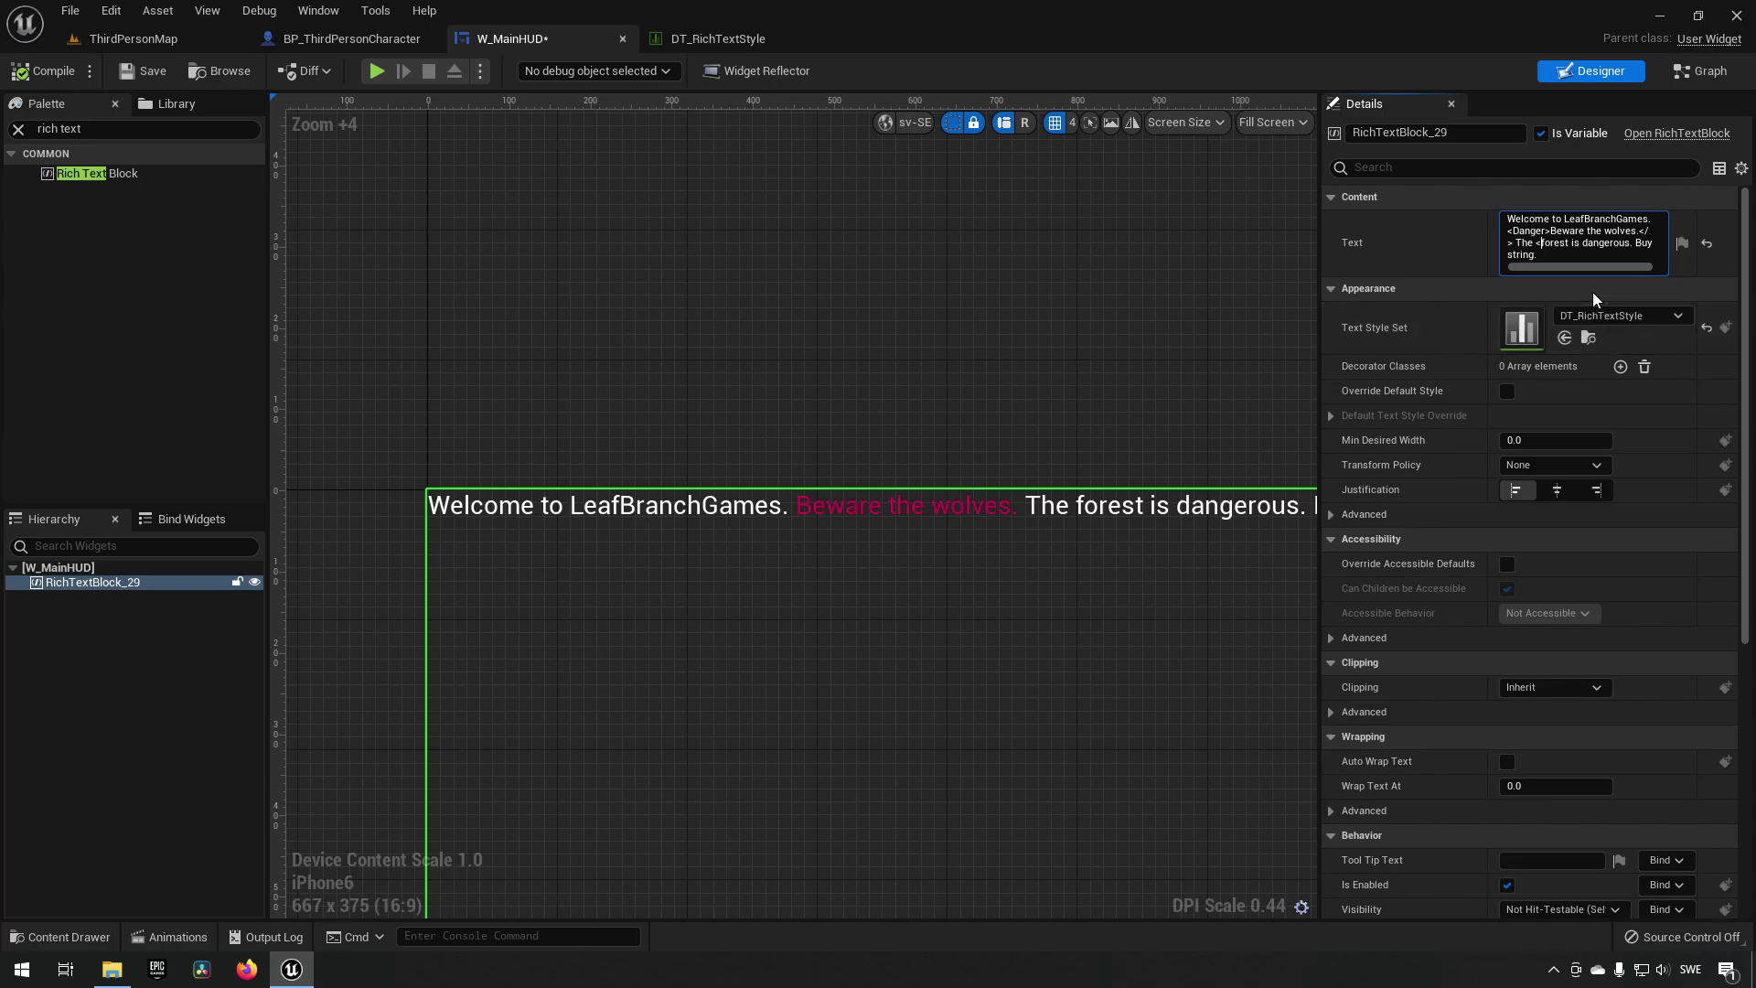
# Step: Tag 'forest' as <Warning> and 'Buy string.' as <Safe>, then review DT_RichTextStyle again
pyautogui.write('<Warning>')
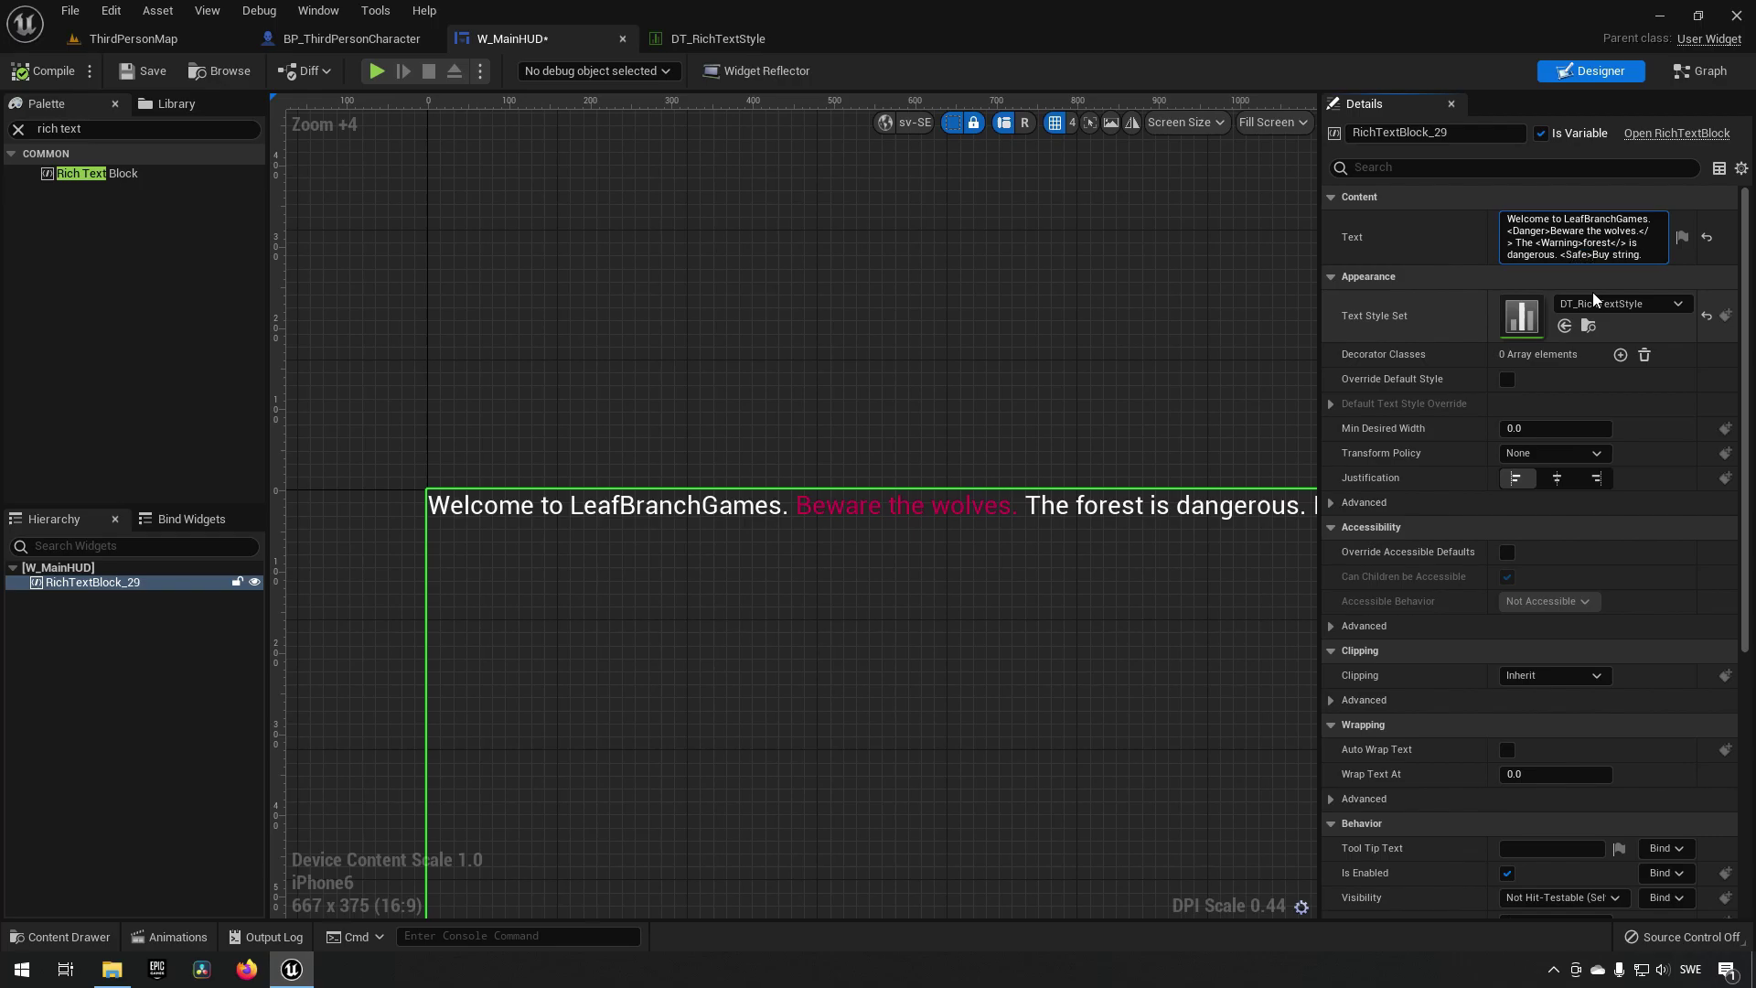
pyautogui.write('/>')
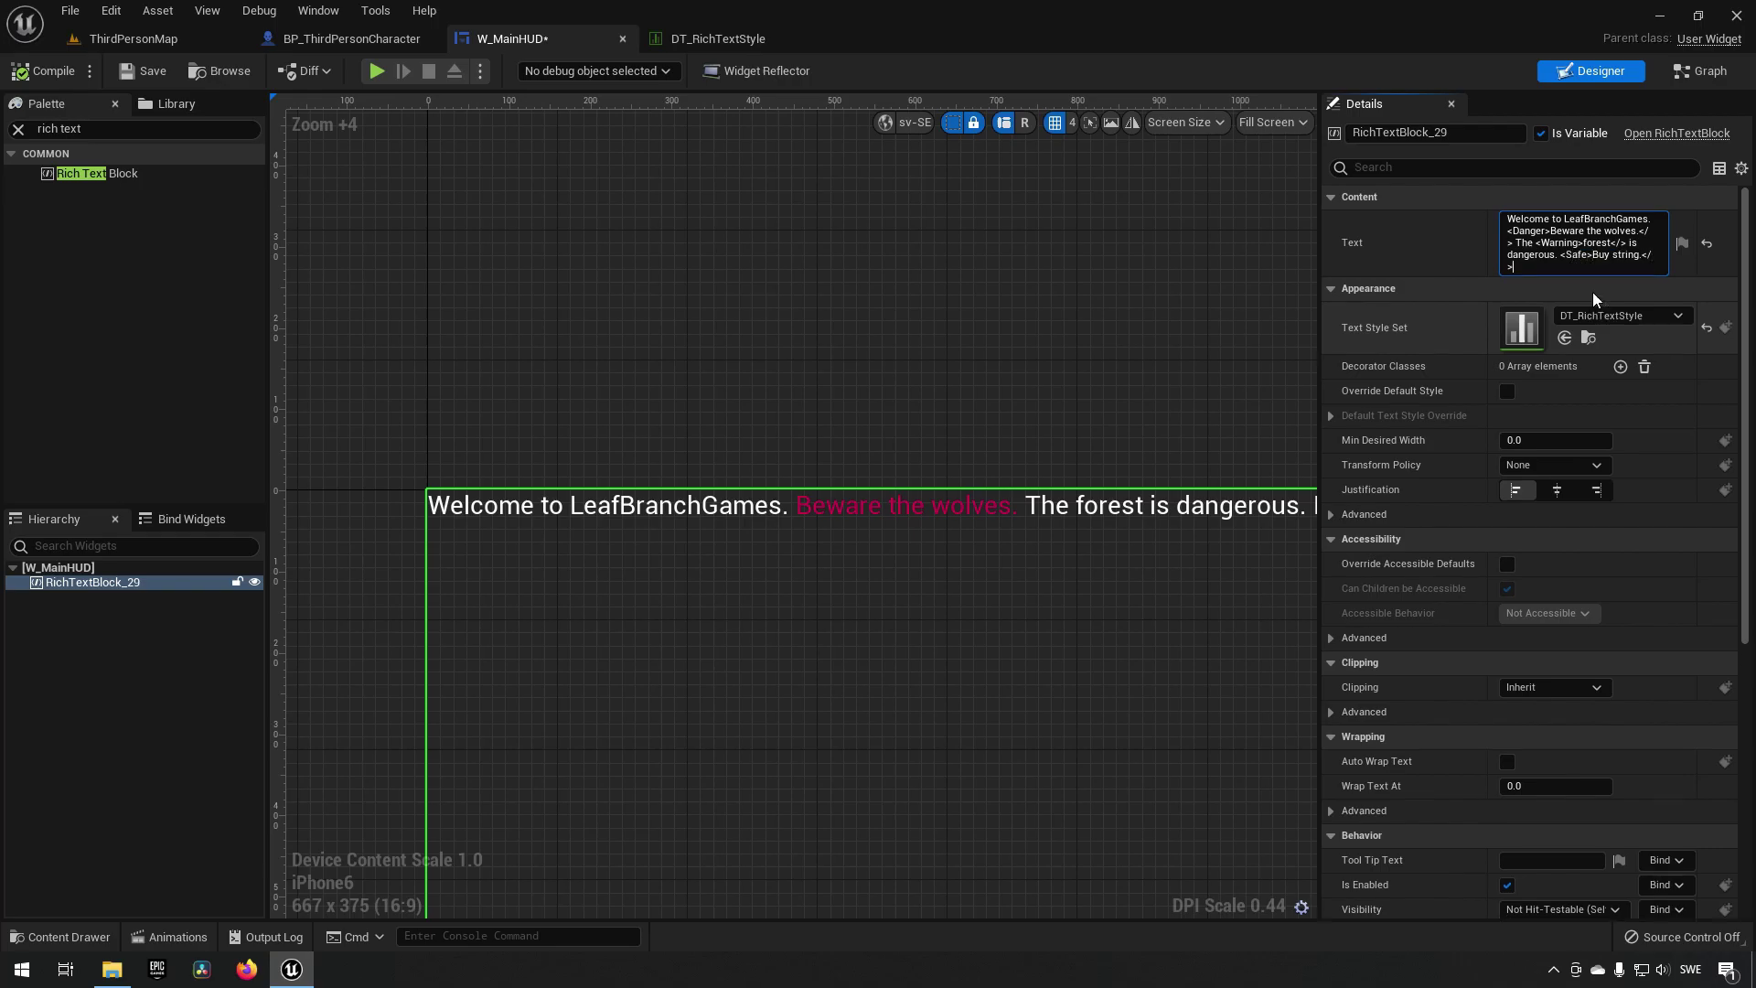
pyautogui.click(55, 70)
pyautogui.moveTo(779, 597); pyautogui.dragTo(850, 597, button='right')
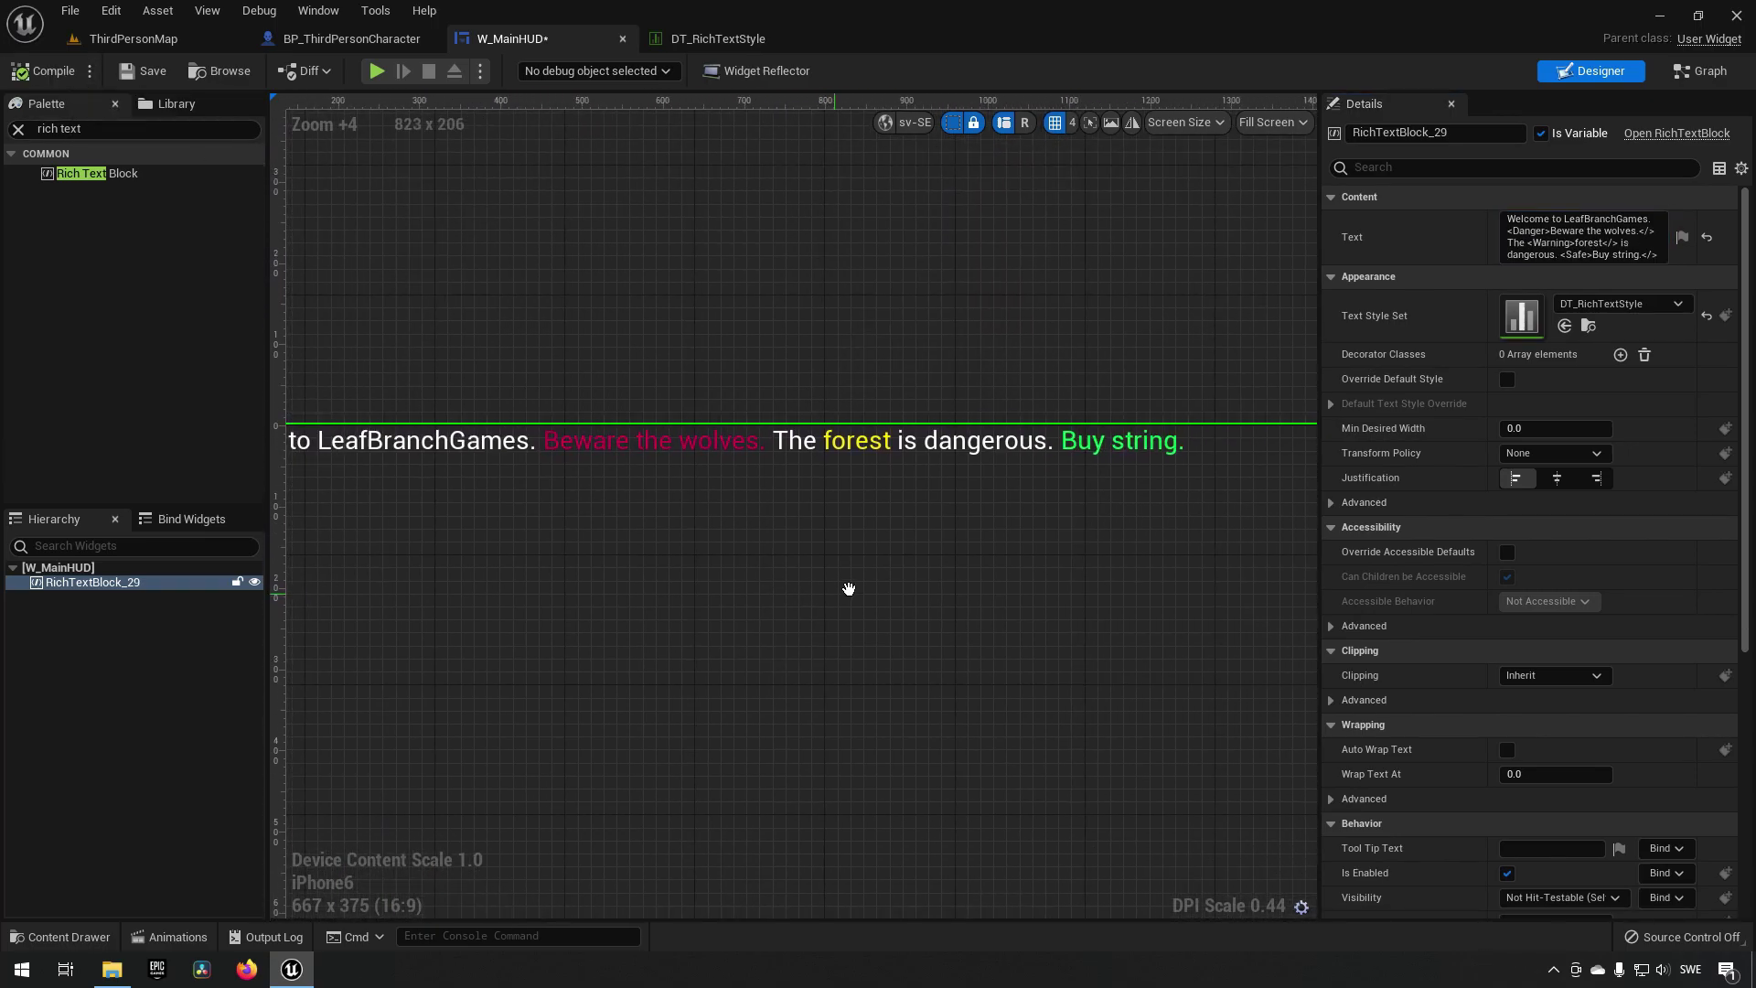
pyautogui.moveTo(922, 503); pyautogui.dragTo(914, 547, button='right')
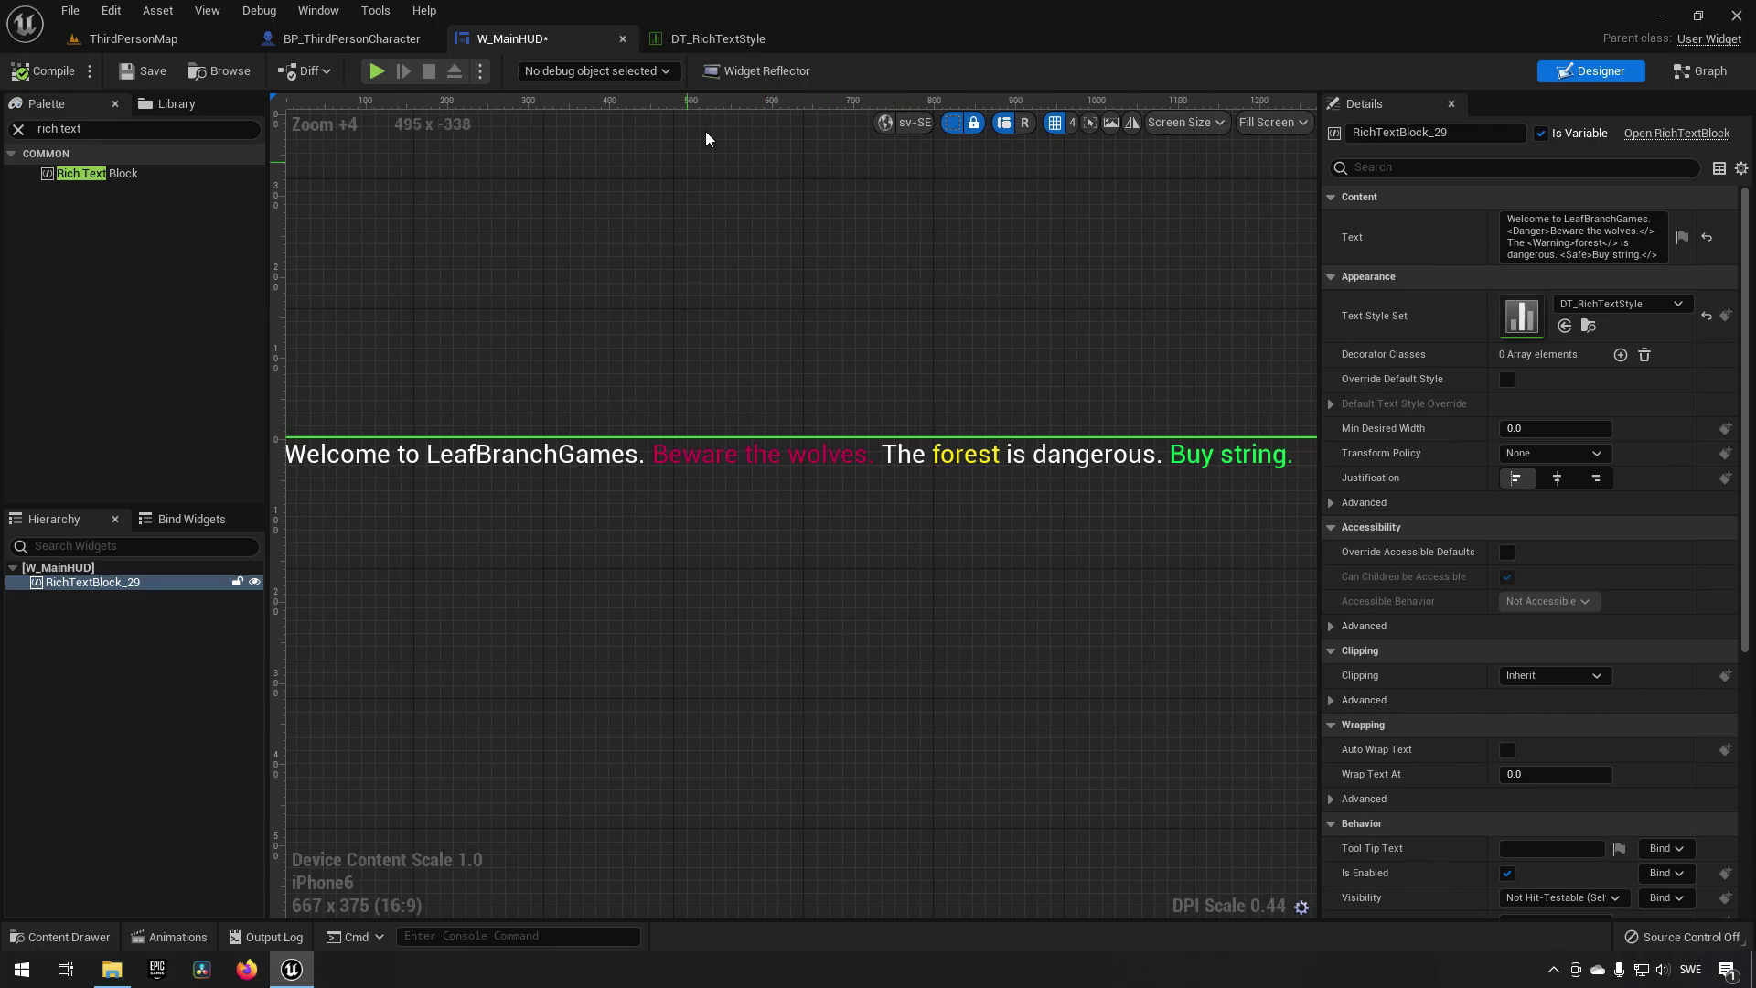
pyautogui.click(715, 37)
pyautogui.scroll(-5, 683, 697)
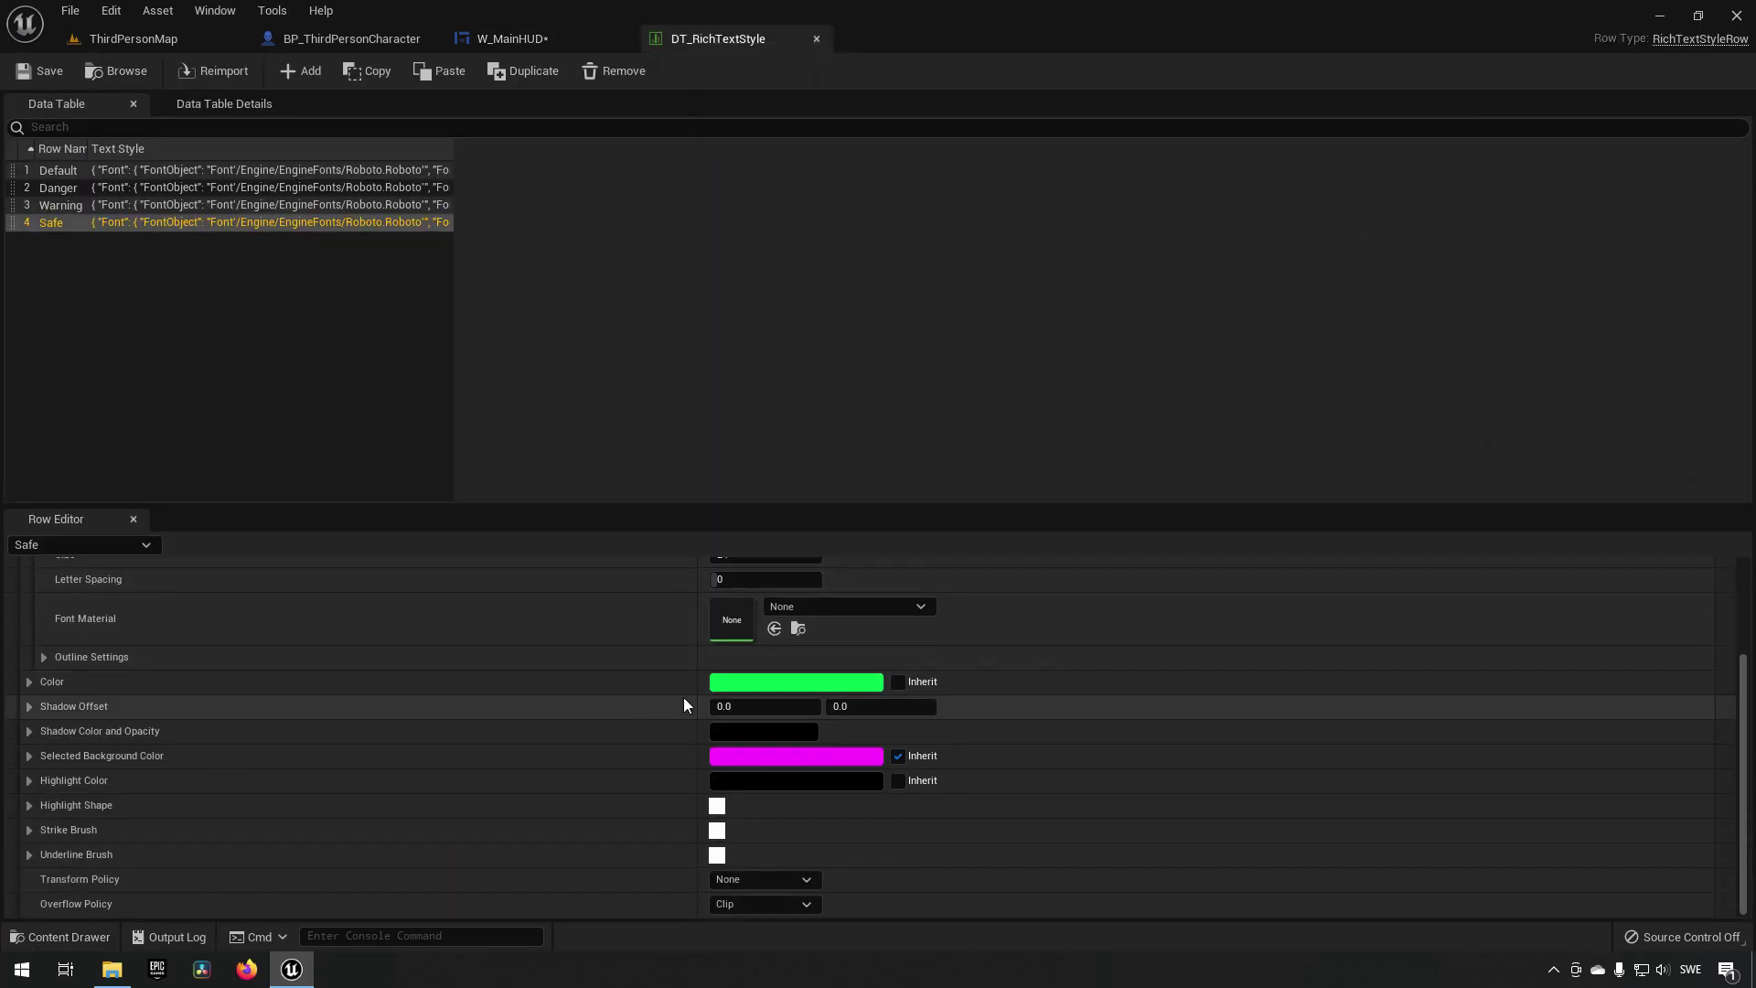
pyautogui.scroll(4, 692, 757)
pyautogui.scroll(1, 711, 771)
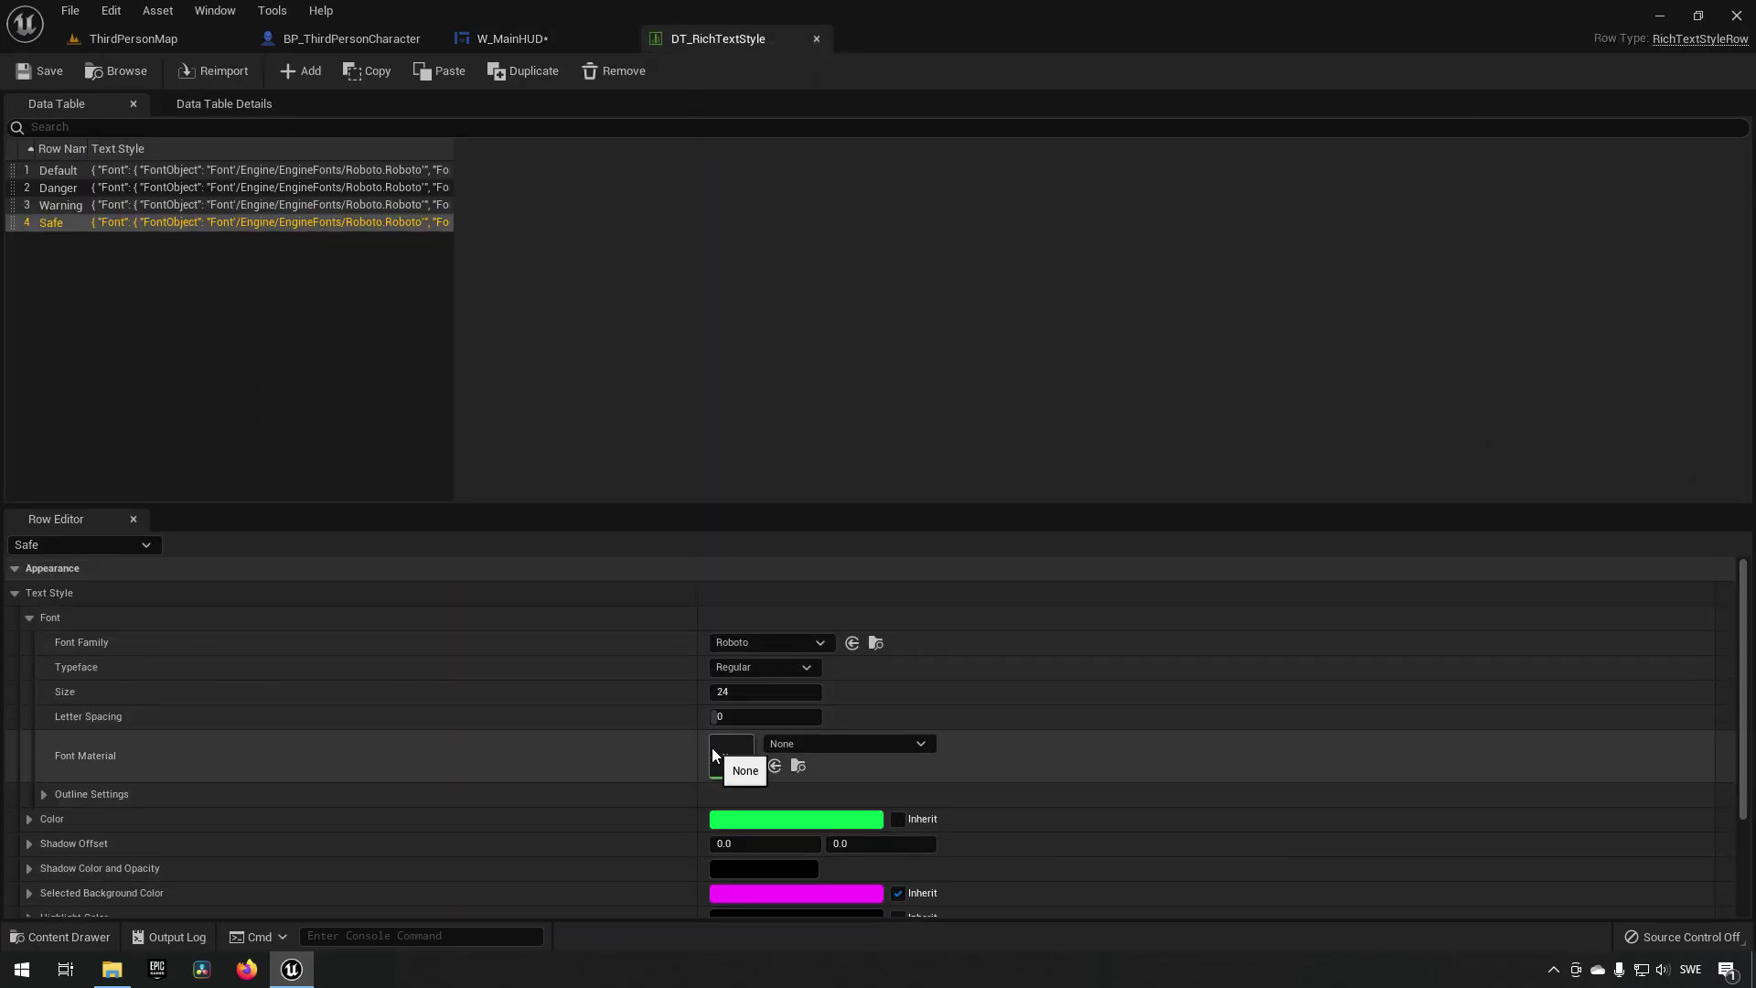
# Step: Create a new data table in the RichText folder using the RichImageRow row structure
pyautogui.click(158, 38)
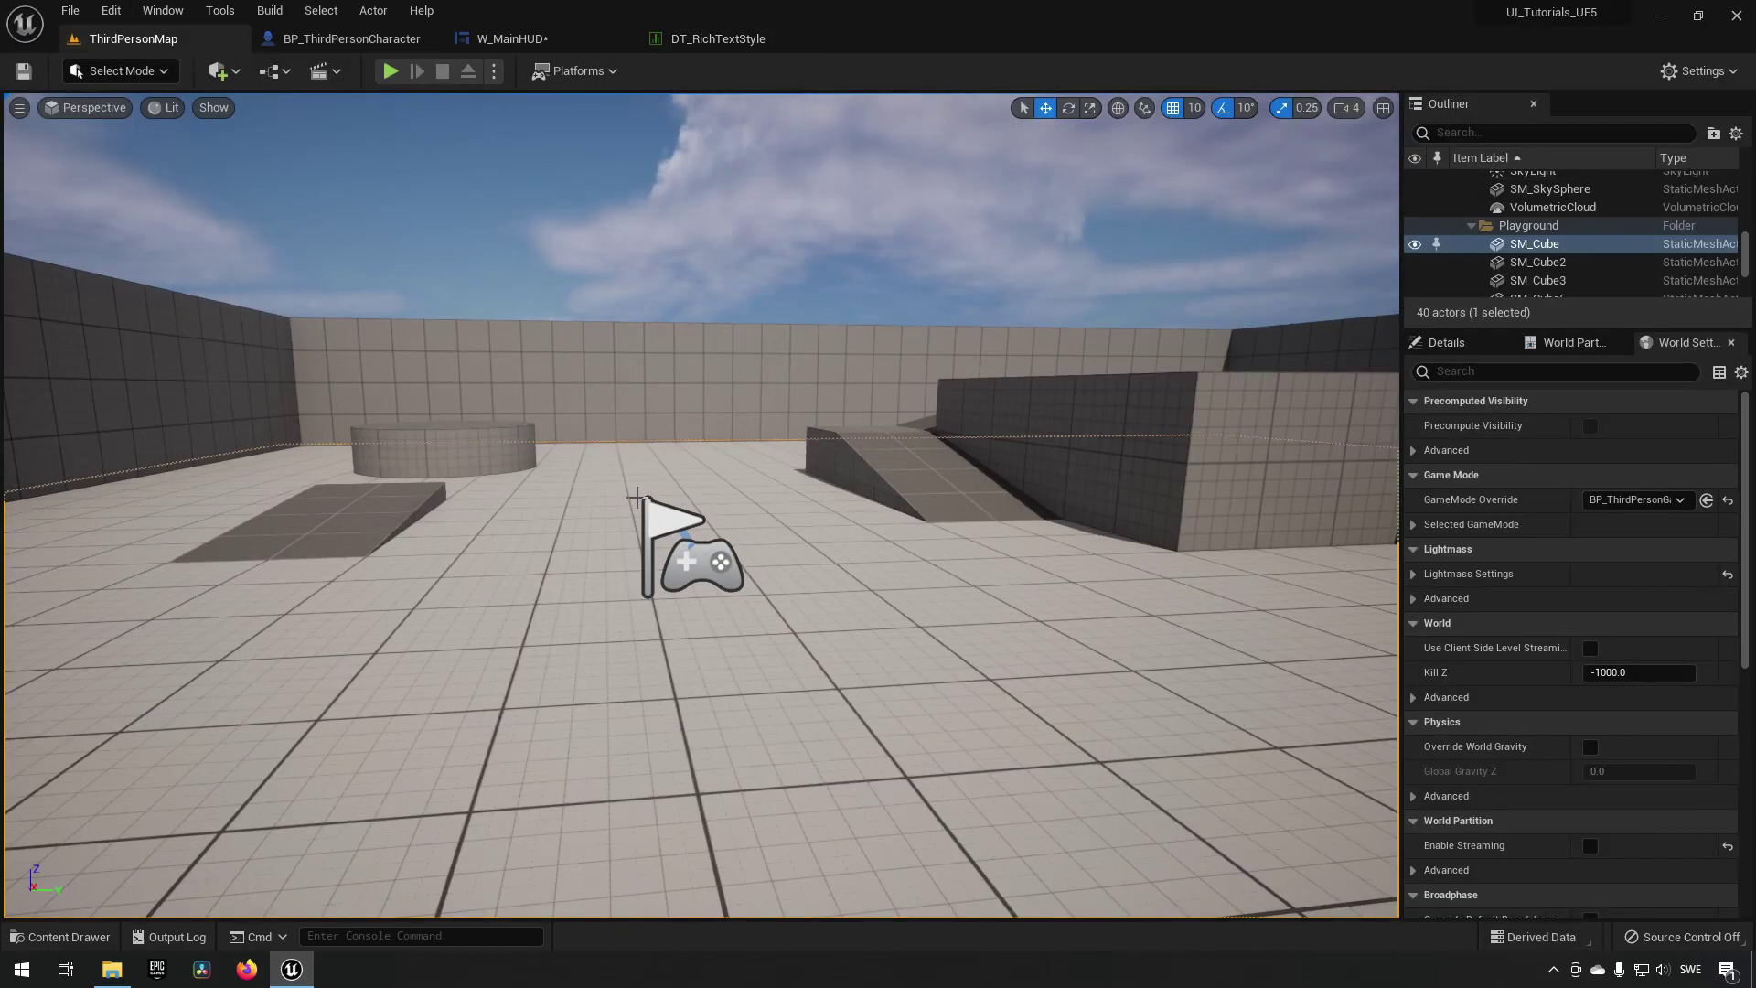
pyautogui.hotkey('ctrl', 'space')
pyautogui.click(765, 794)
pyautogui.rightClick(645, 771)
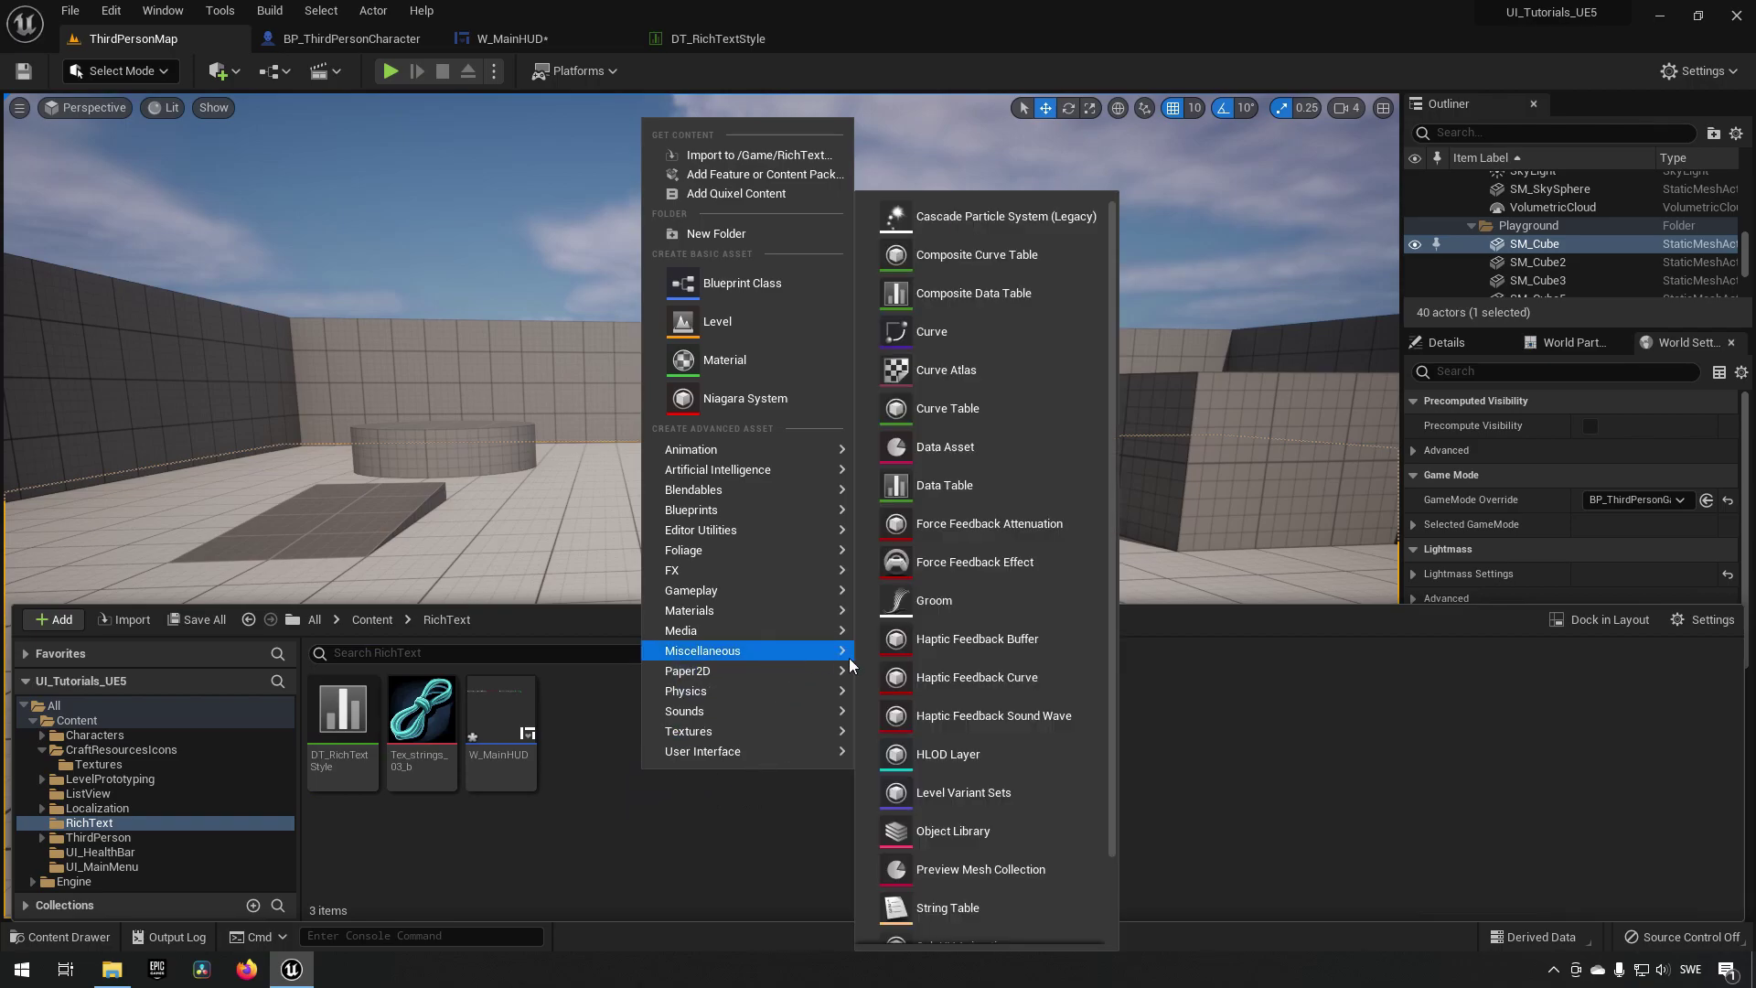
pyautogui.click(952, 481)
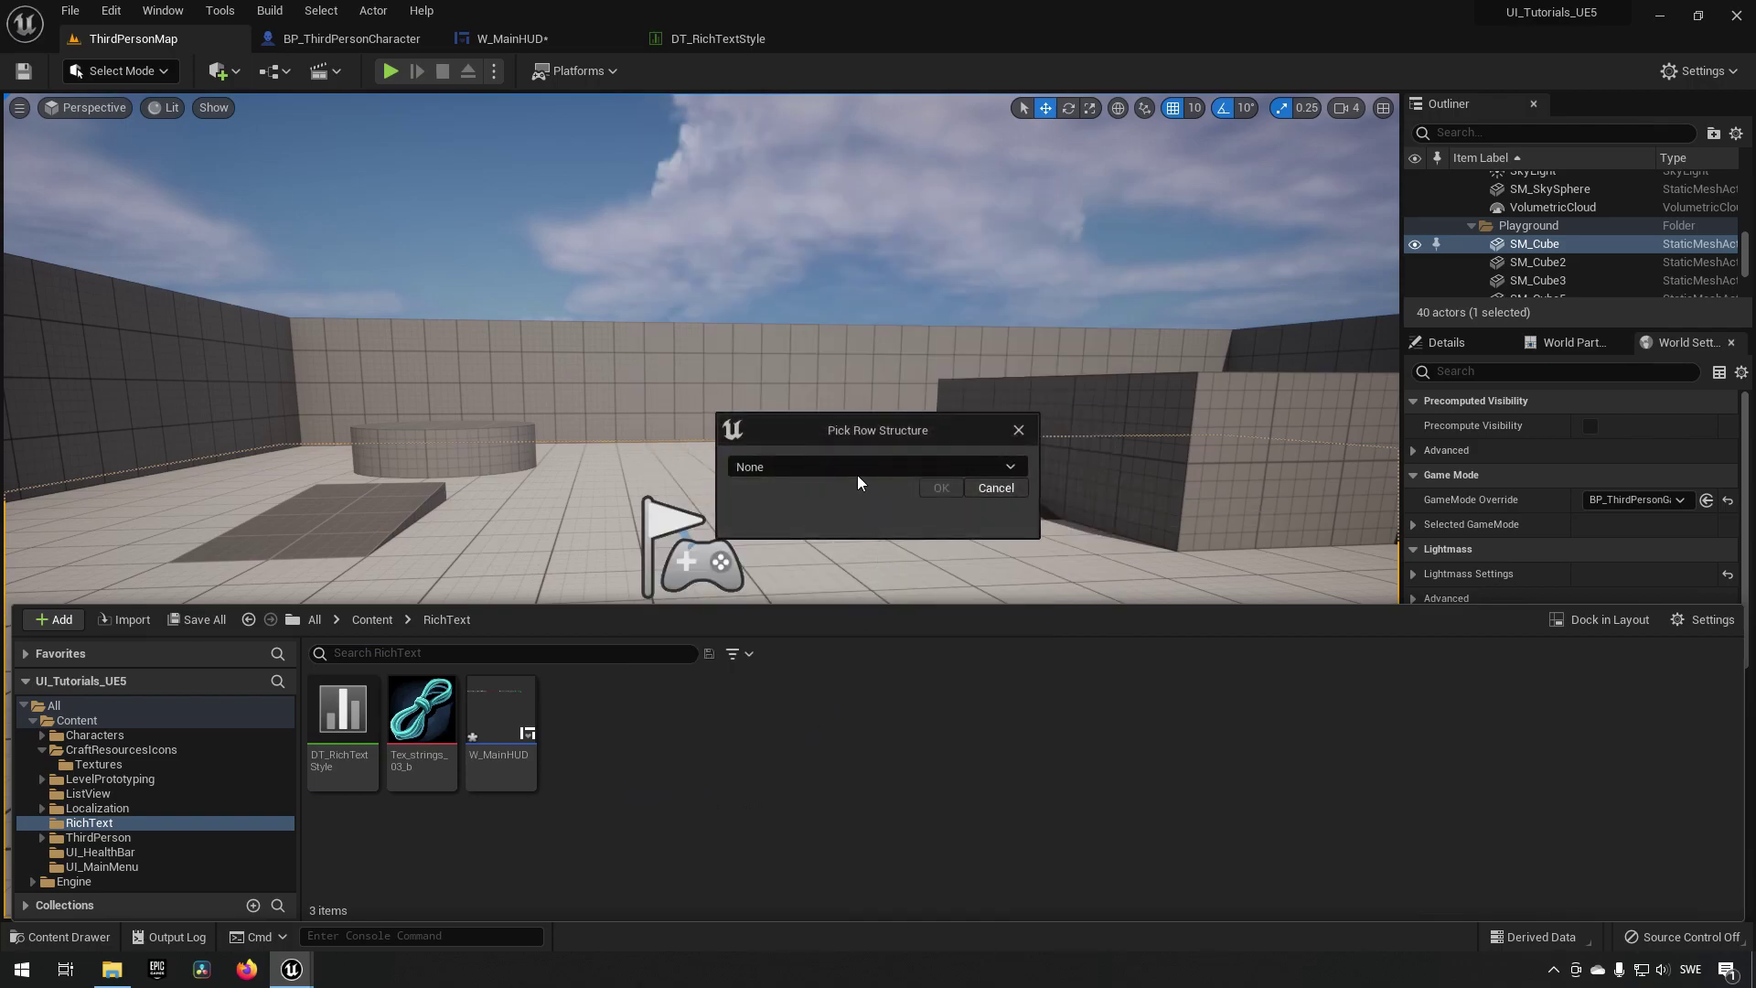
pyautogui.click(857, 475)
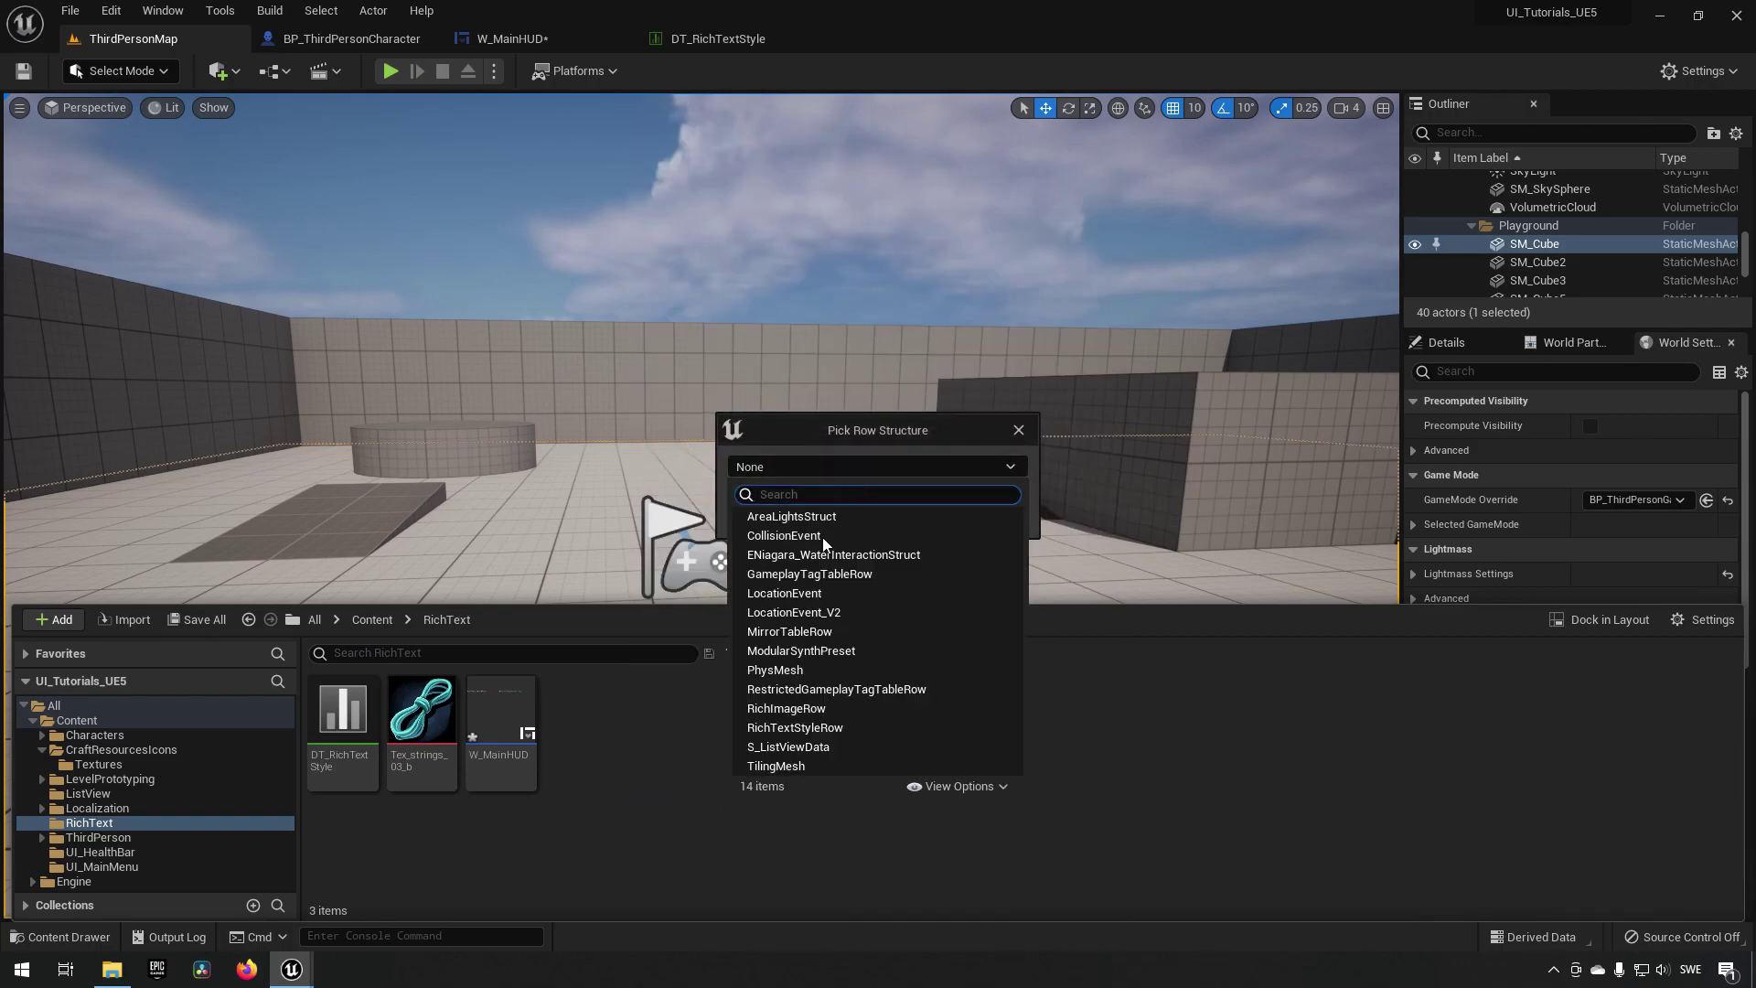
pyautogui.click(810, 709)
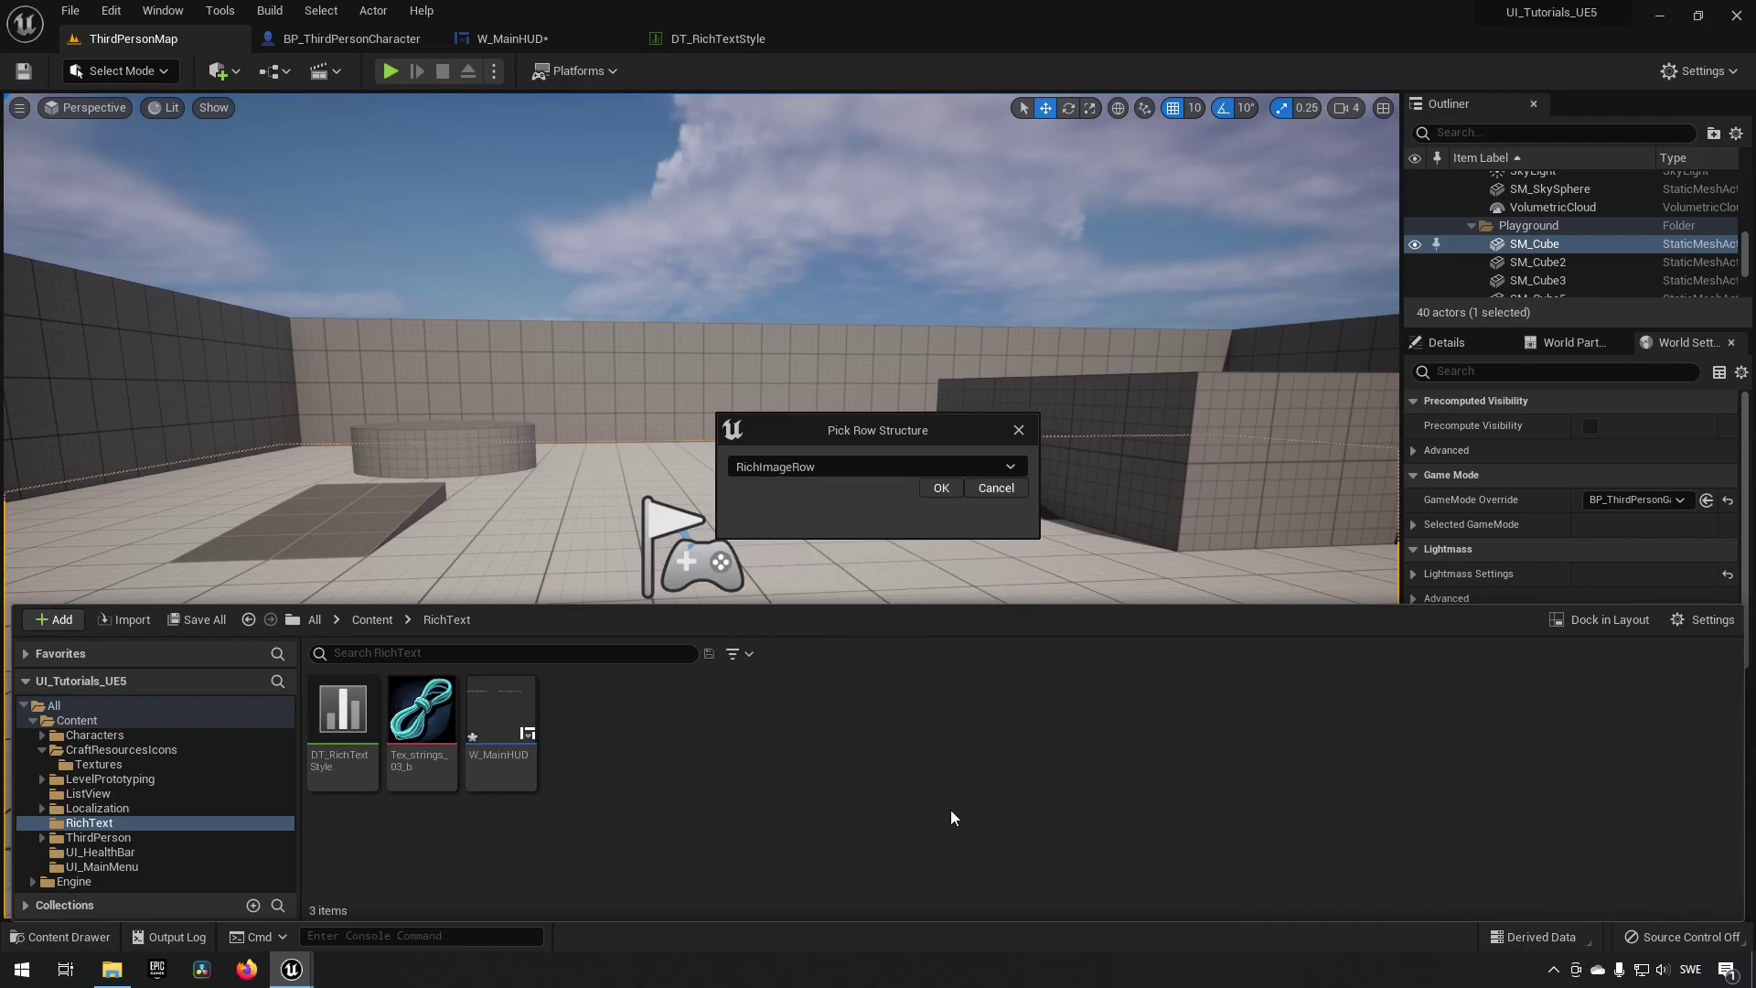
pyautogui.click(940, 488)
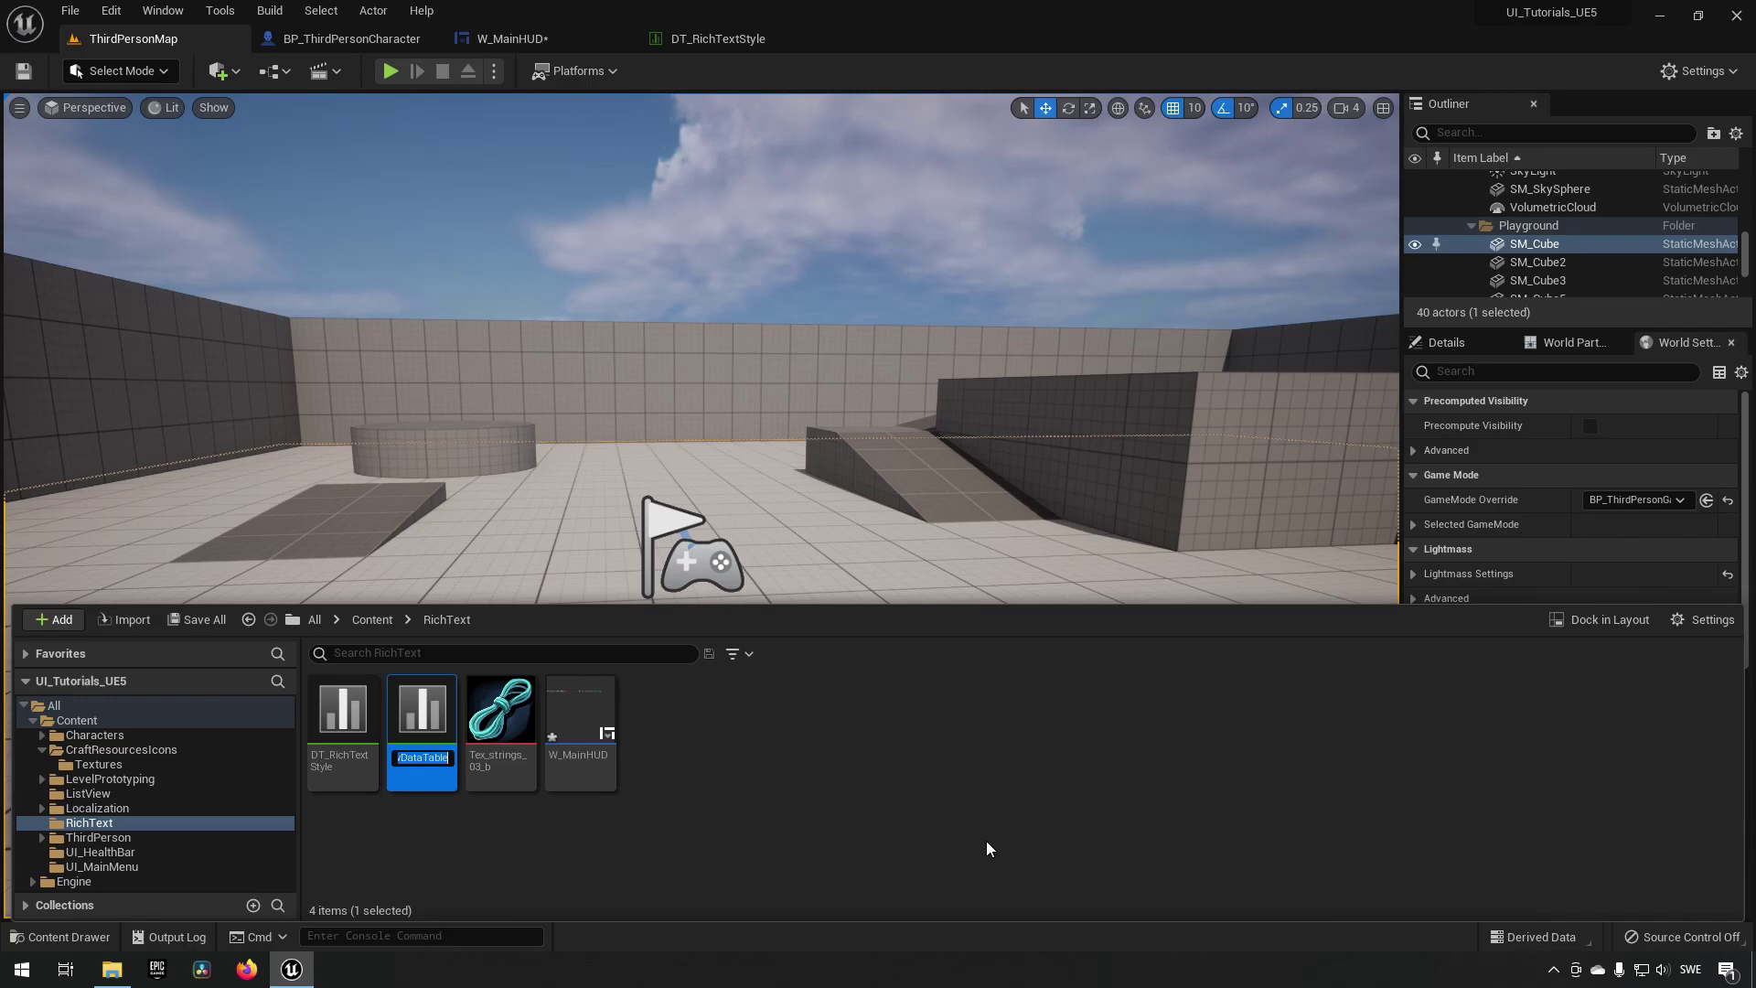
# Step: Name the table DT_RichImageRow and save it, then open and save W_MainHUD
pyautogui.write('DT_RichImageRow')
pyautogui.press('Return')
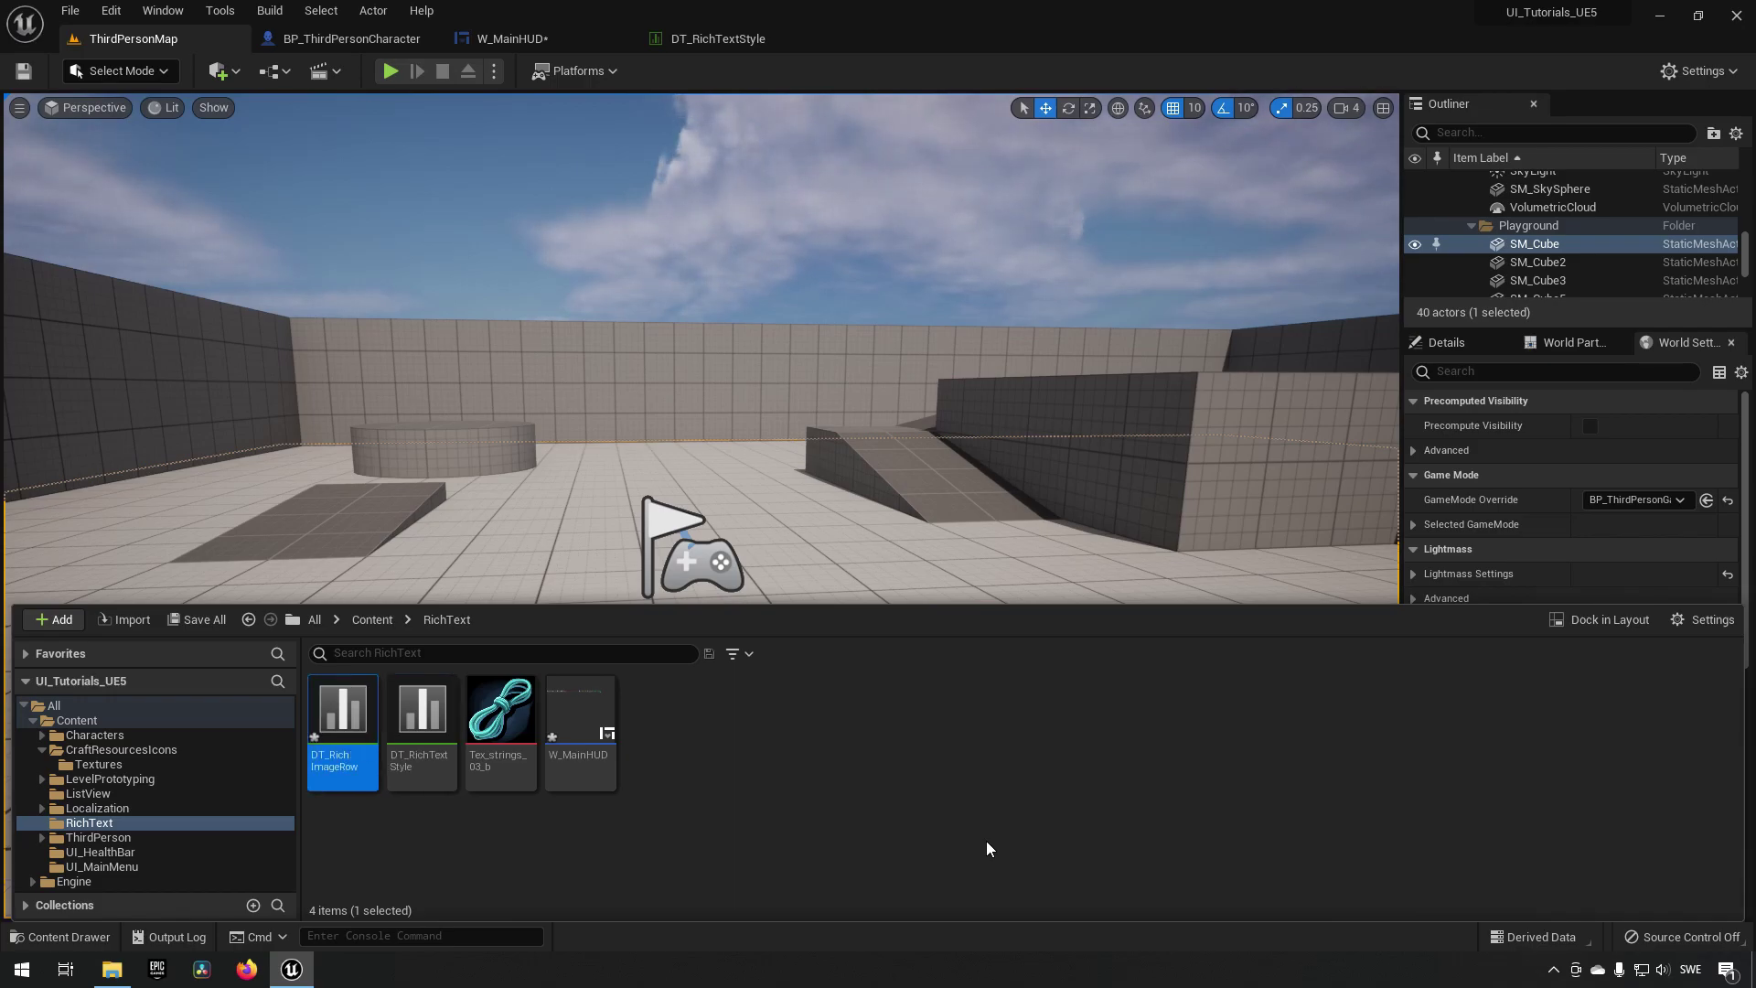
pyautogui.hotkey('ctrl', 's')
pyautogui.click(581, 741)
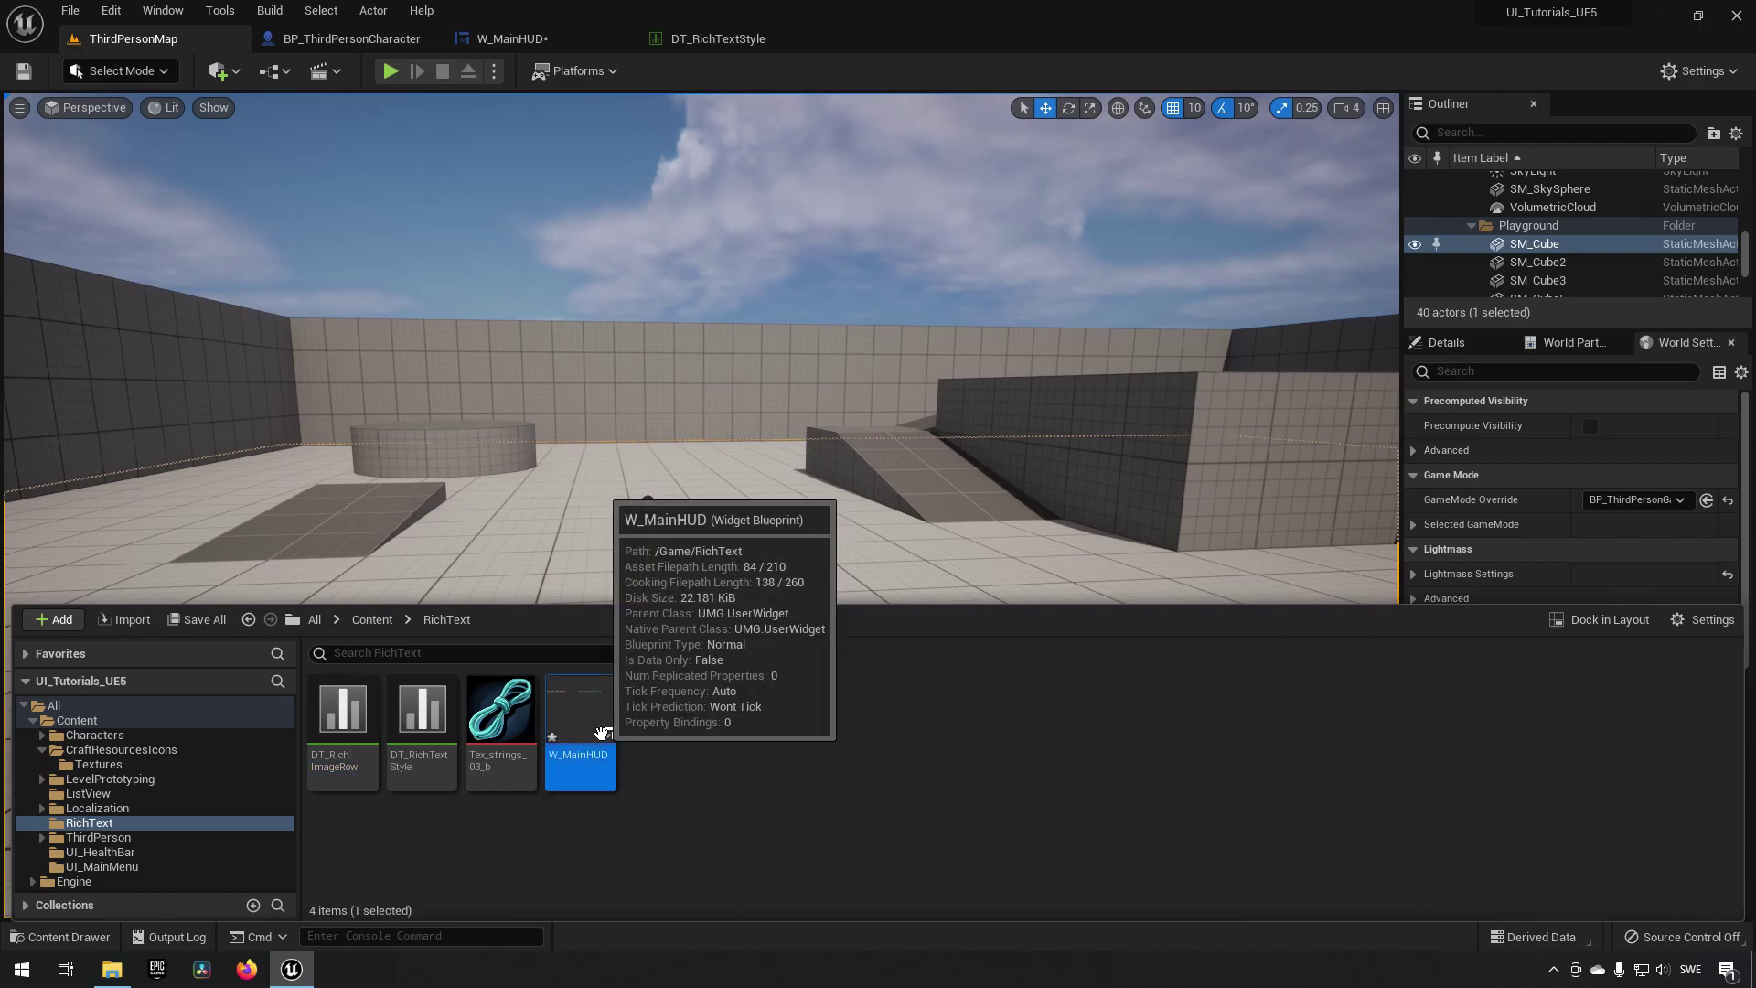
pyautogui.doubleClick(582, 740)
pyautogui.hotkey('ctrl', 's')
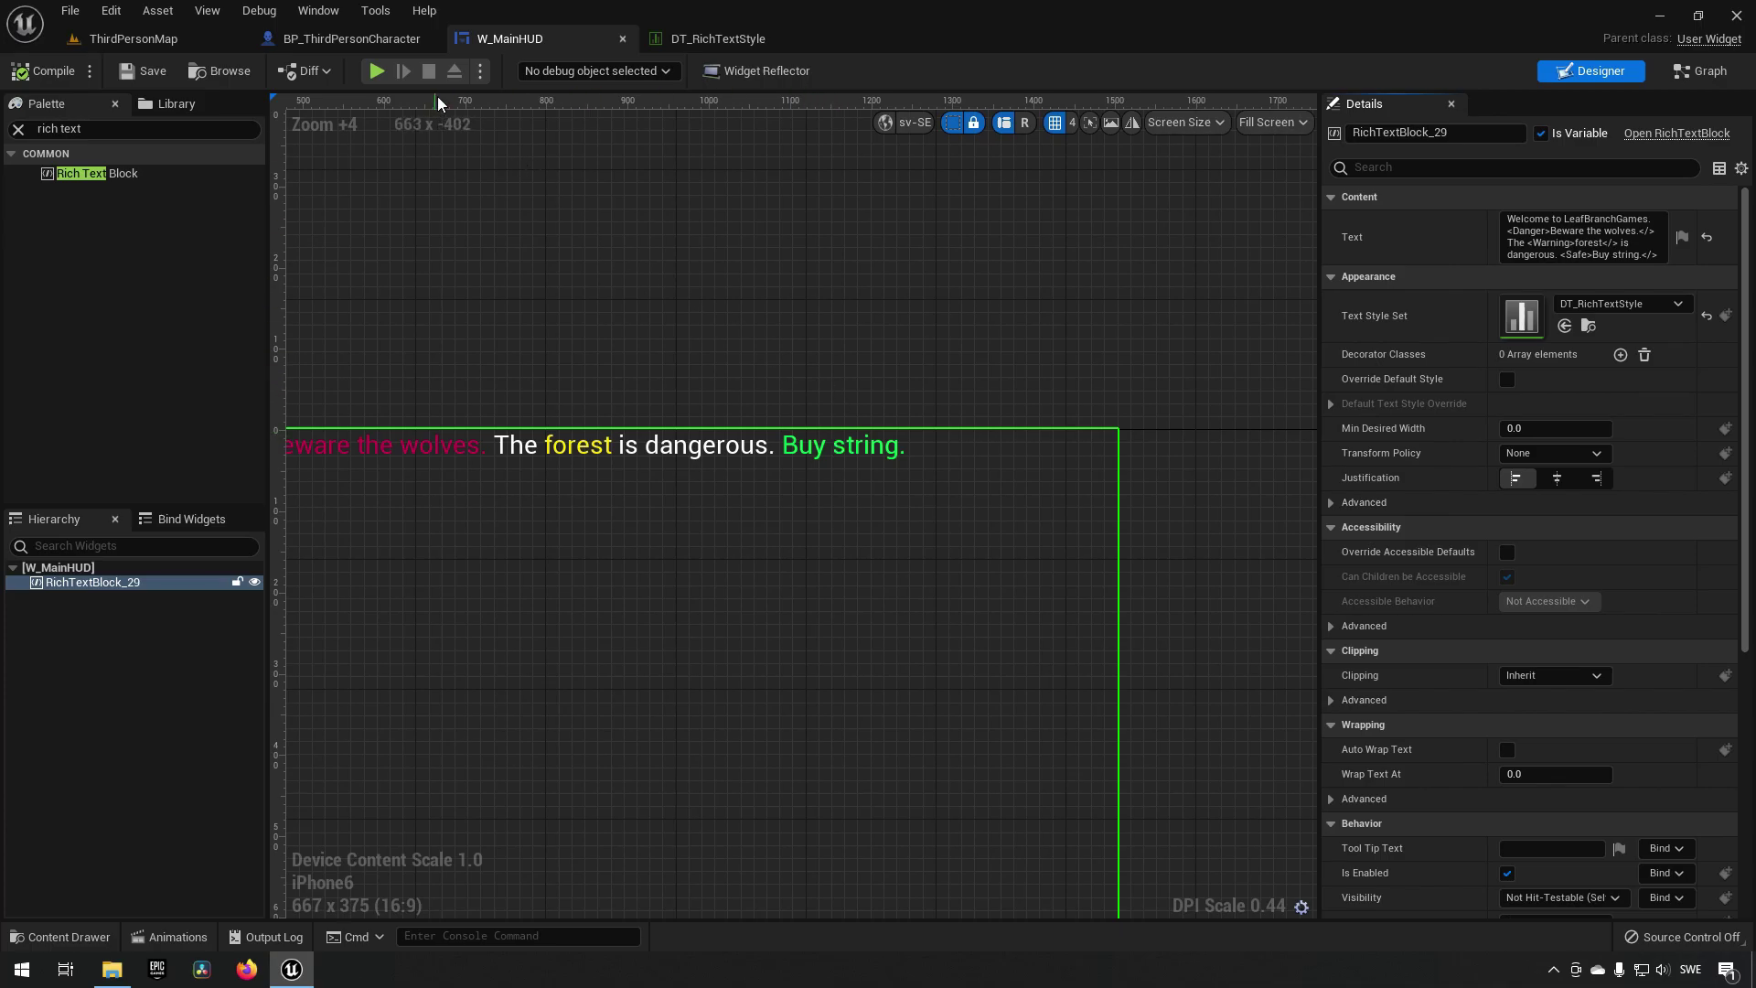
# Step: Open DT_RichImageRow and add a row whose brush image is the Tex_strings_03_b texture
pyautogui.click(186, 42)
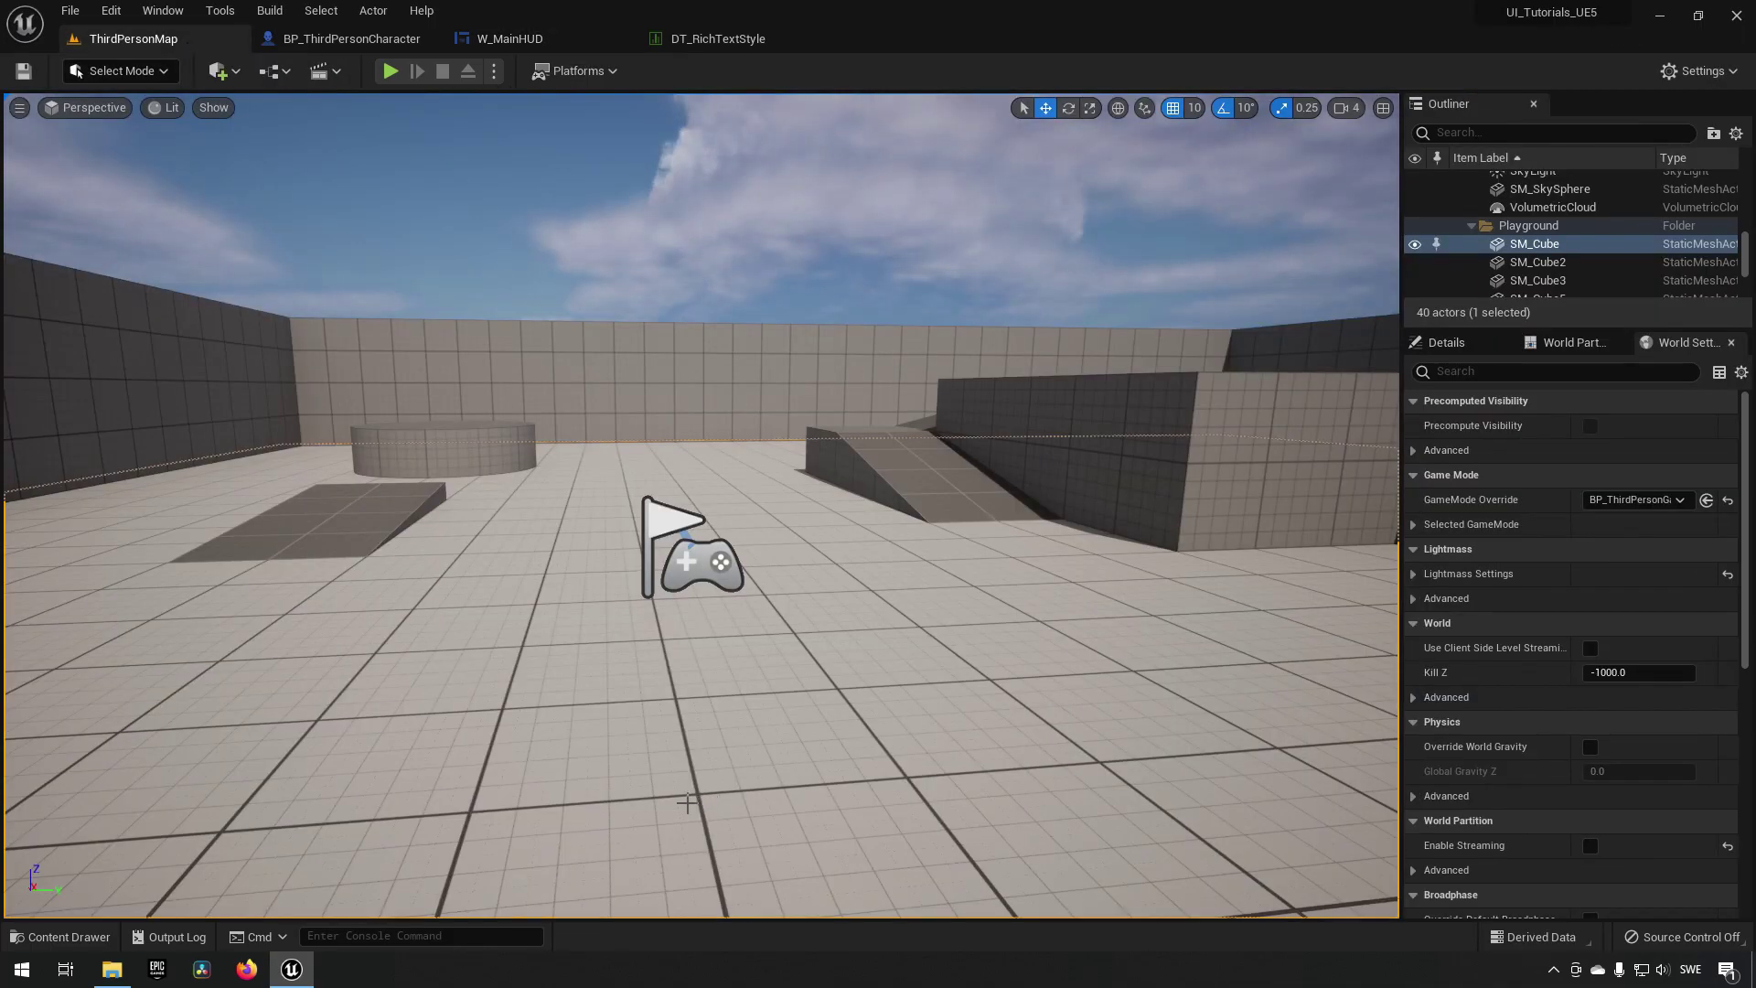
pyautogui.hotkey('ctrl', 'space')
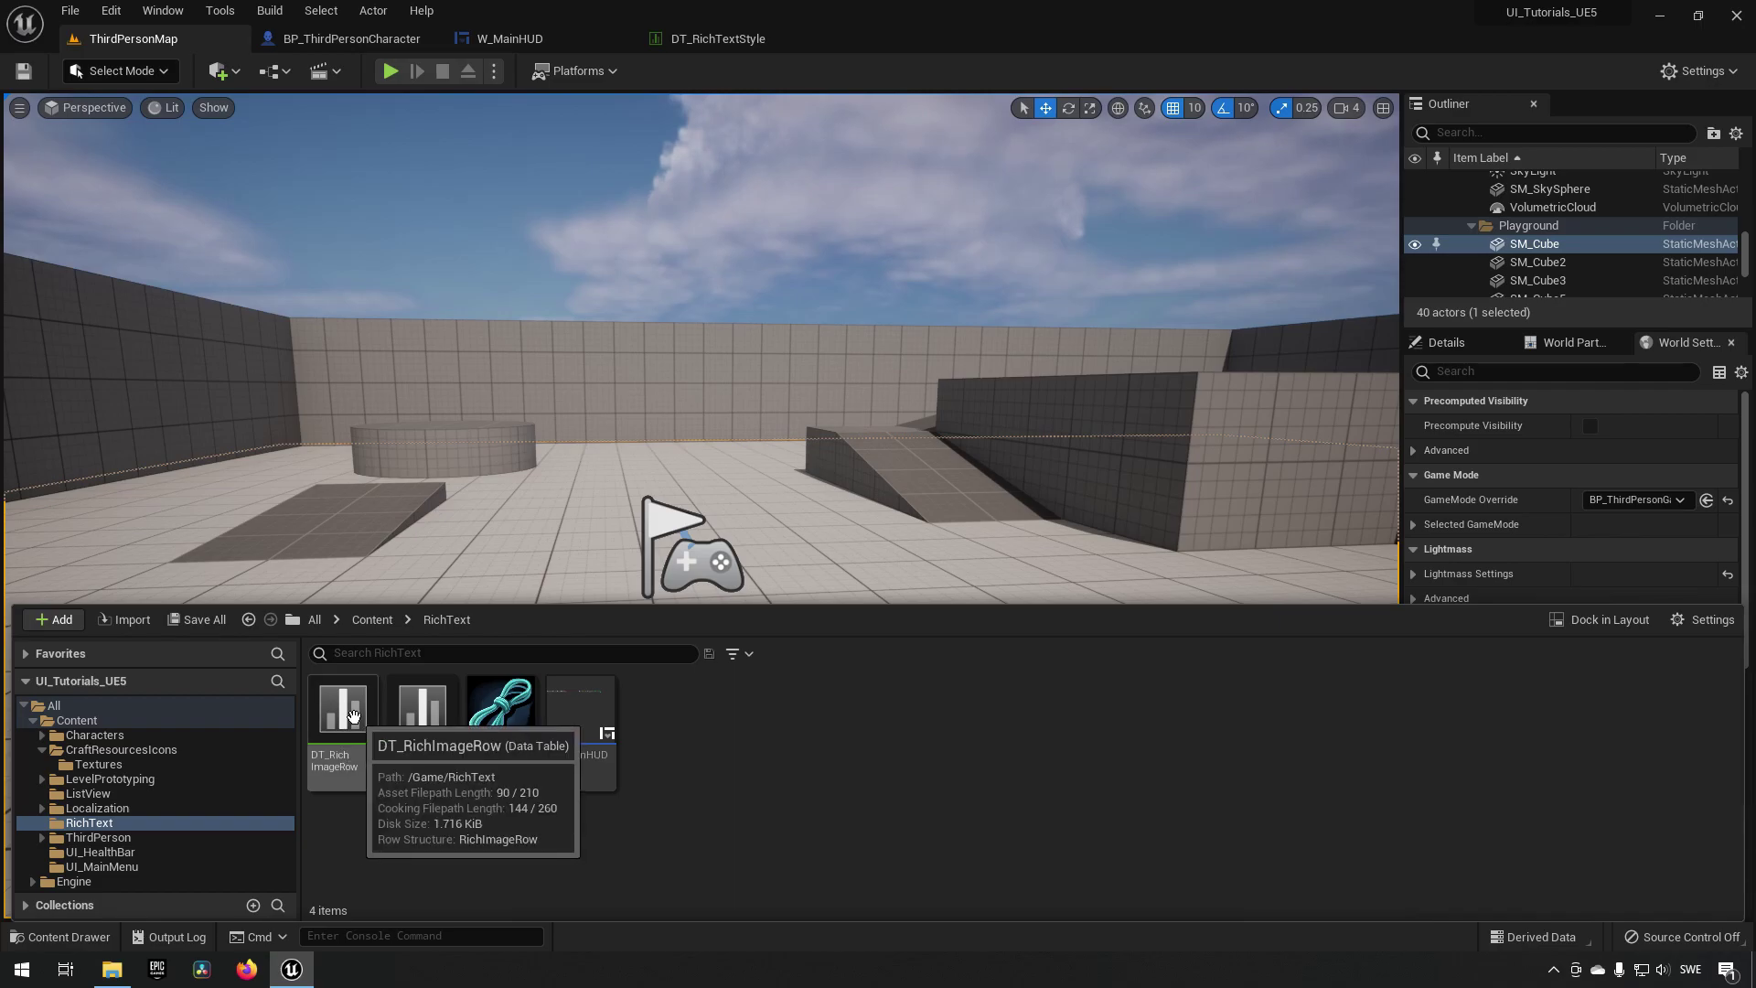
pyautogui.doubleClick(353, 714)
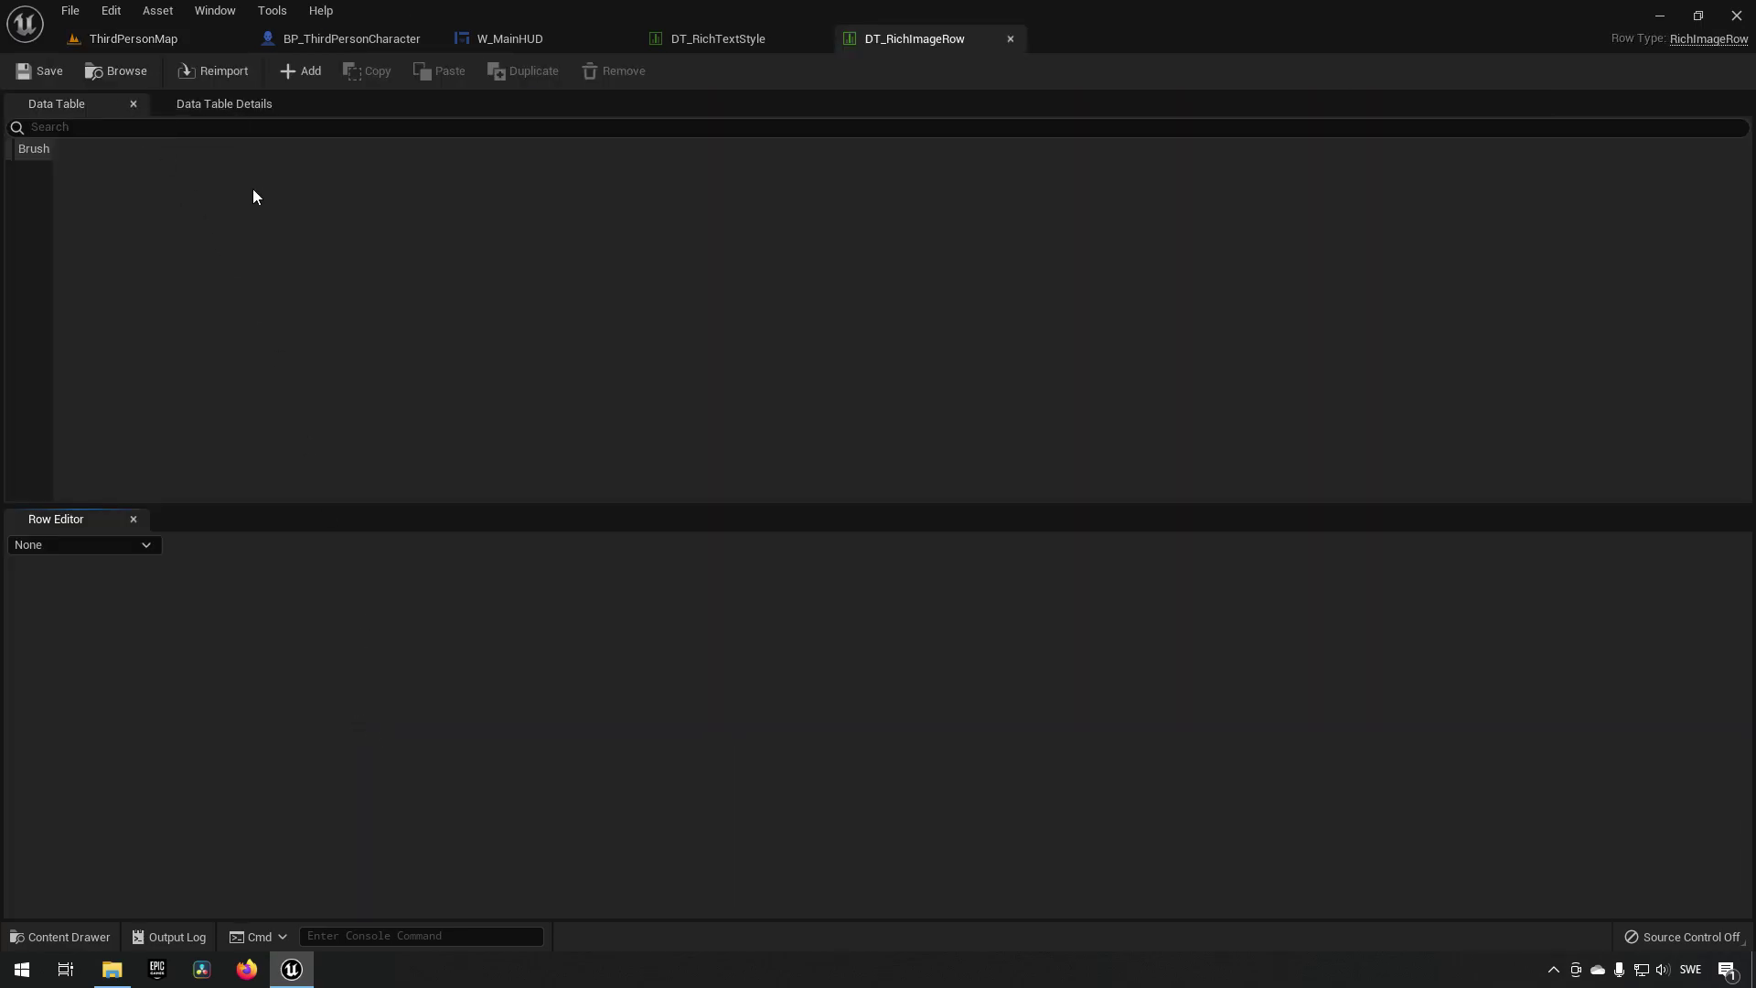
pyautogui.click(309, 70)
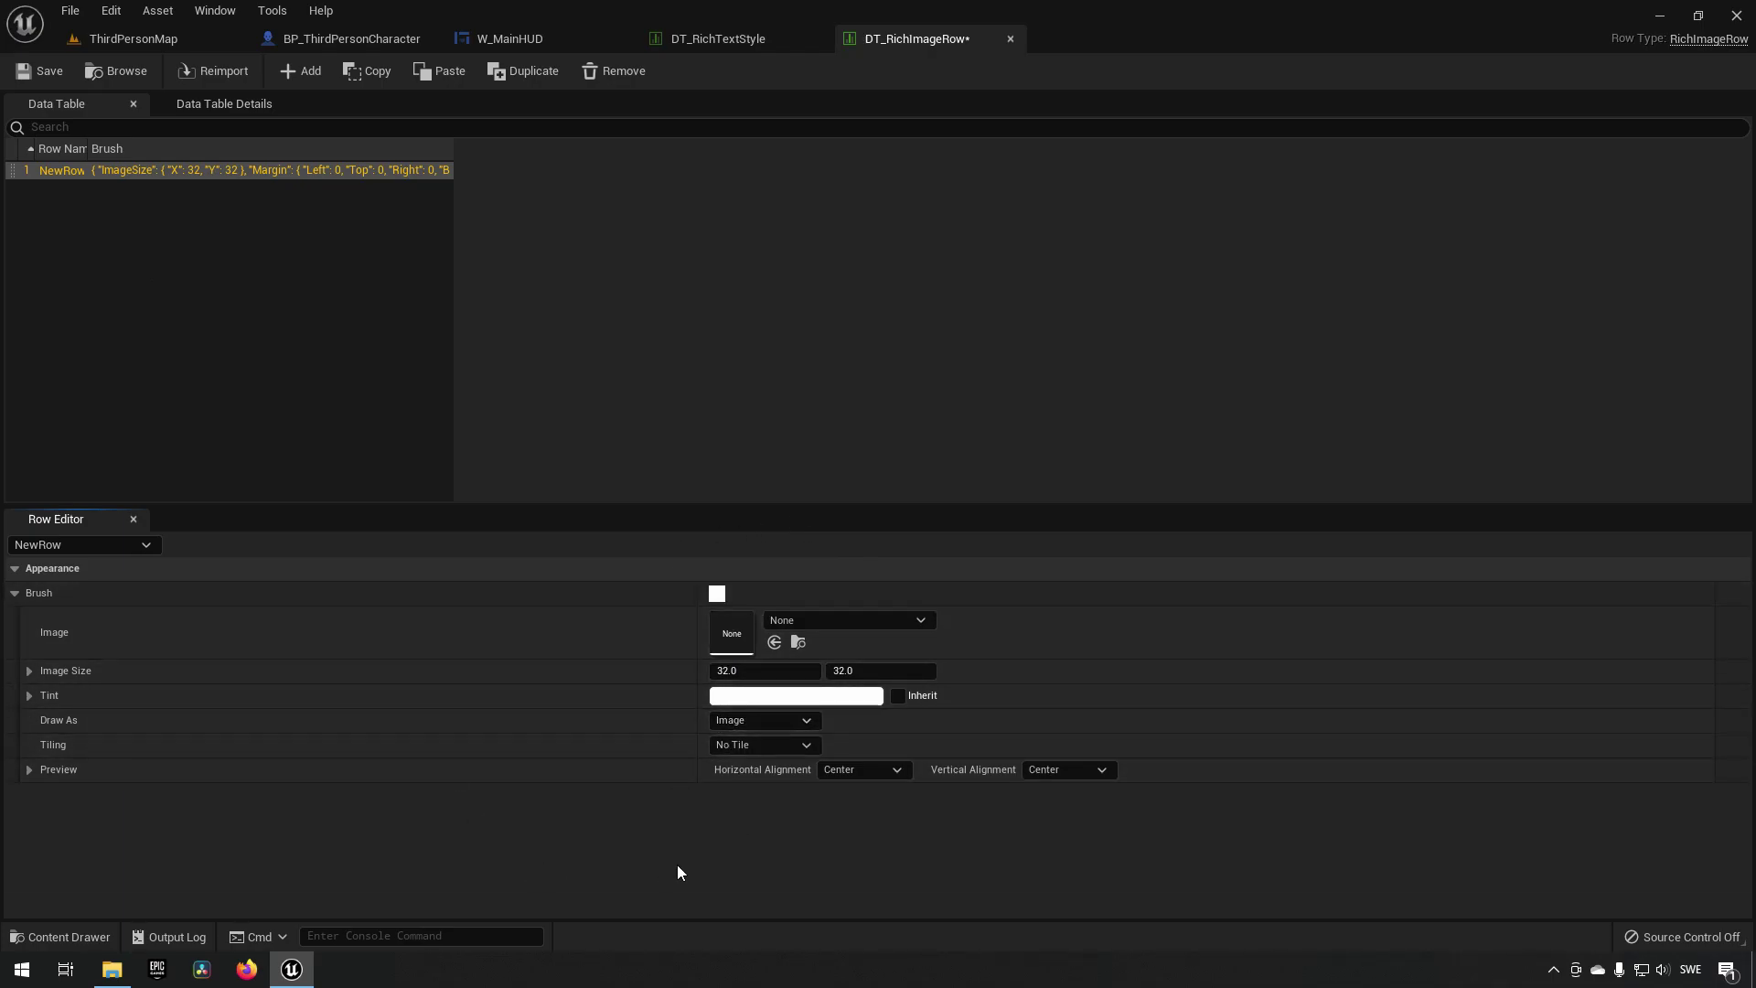
pyautogui.hotkey('ctrl', 'space')
pyautogui.click(494, 722)
pyautogui.hotkey('ctrl', 'space')
pyautogui.click(776, 642)
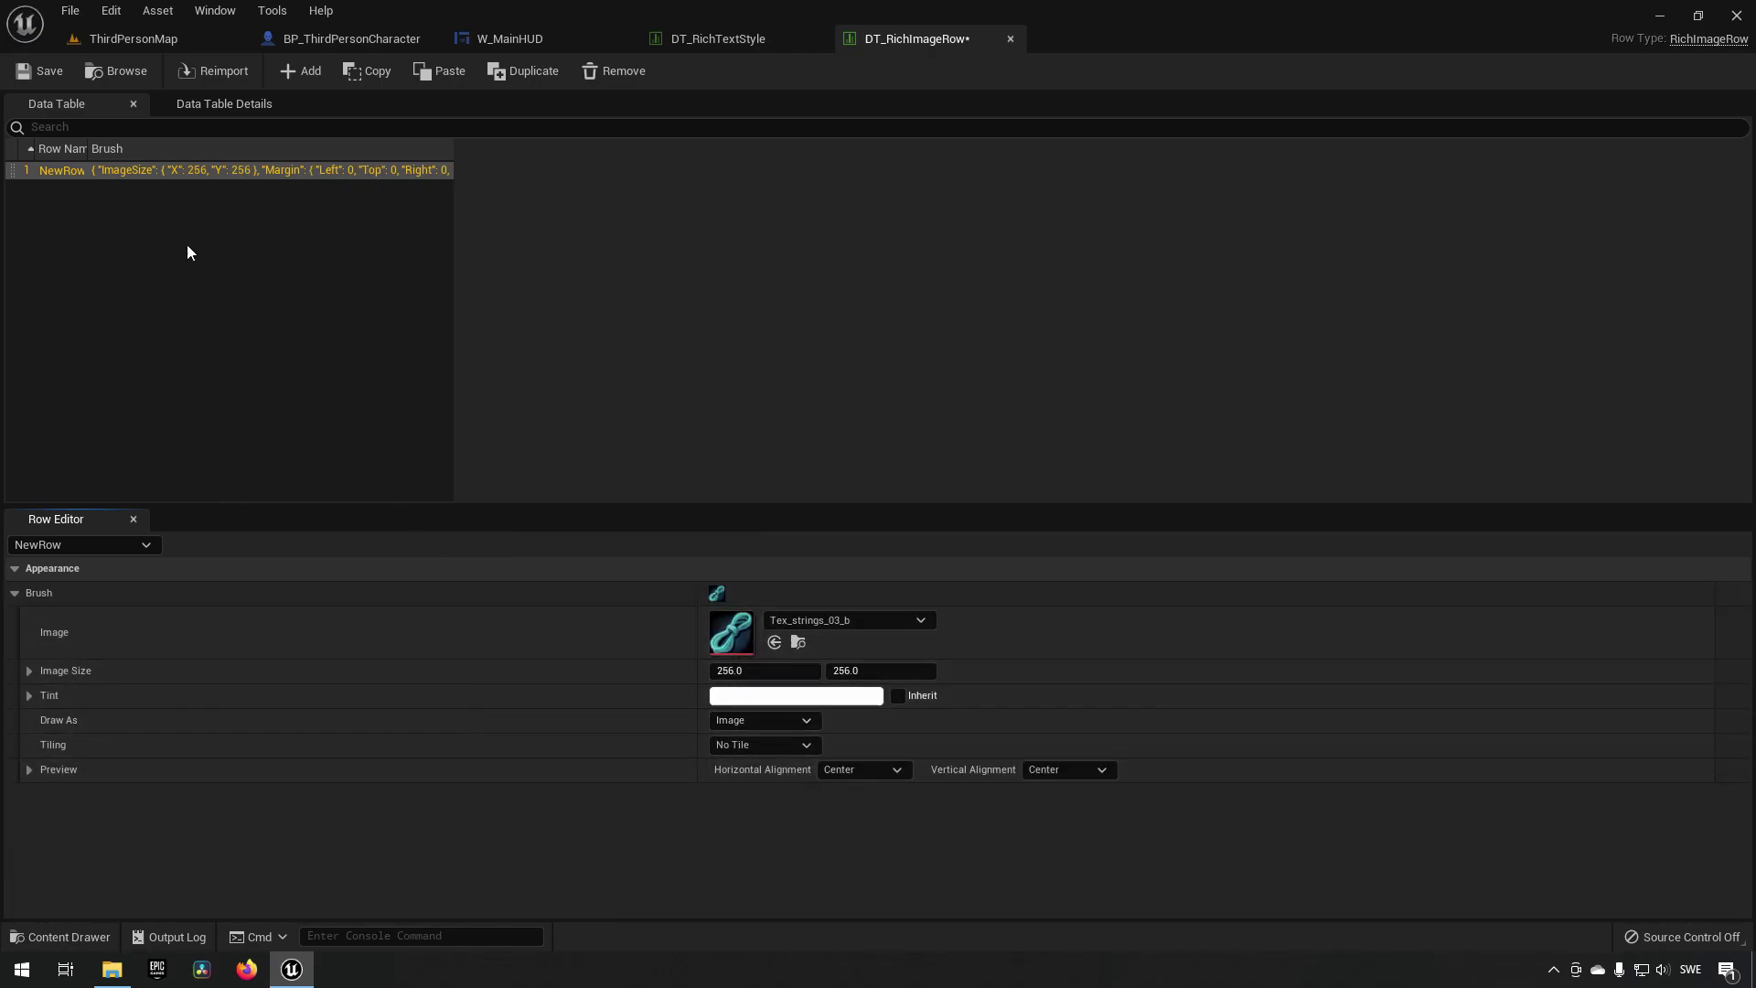
# Step: Rename the new row to Rope and save the data table
pyautogui.doubleClick(64, 172)
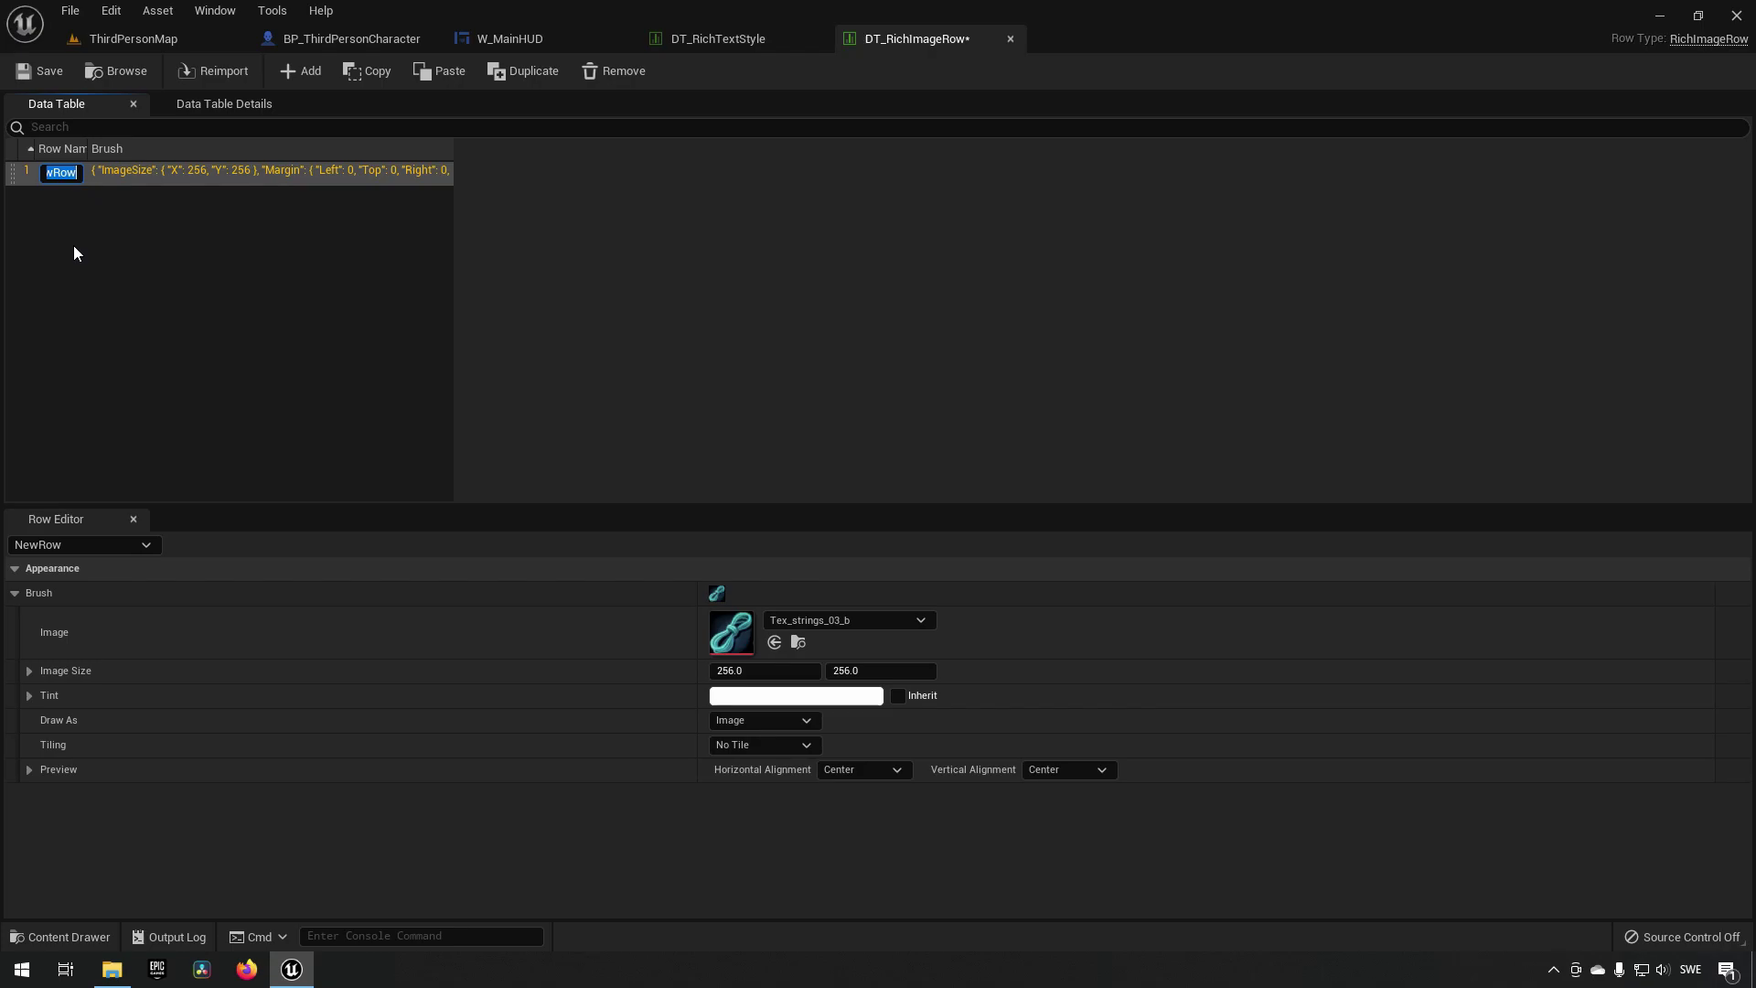
pyautogui.write('Rope')
pyautogui.press('Return')
pyautogui.click(46, 71)
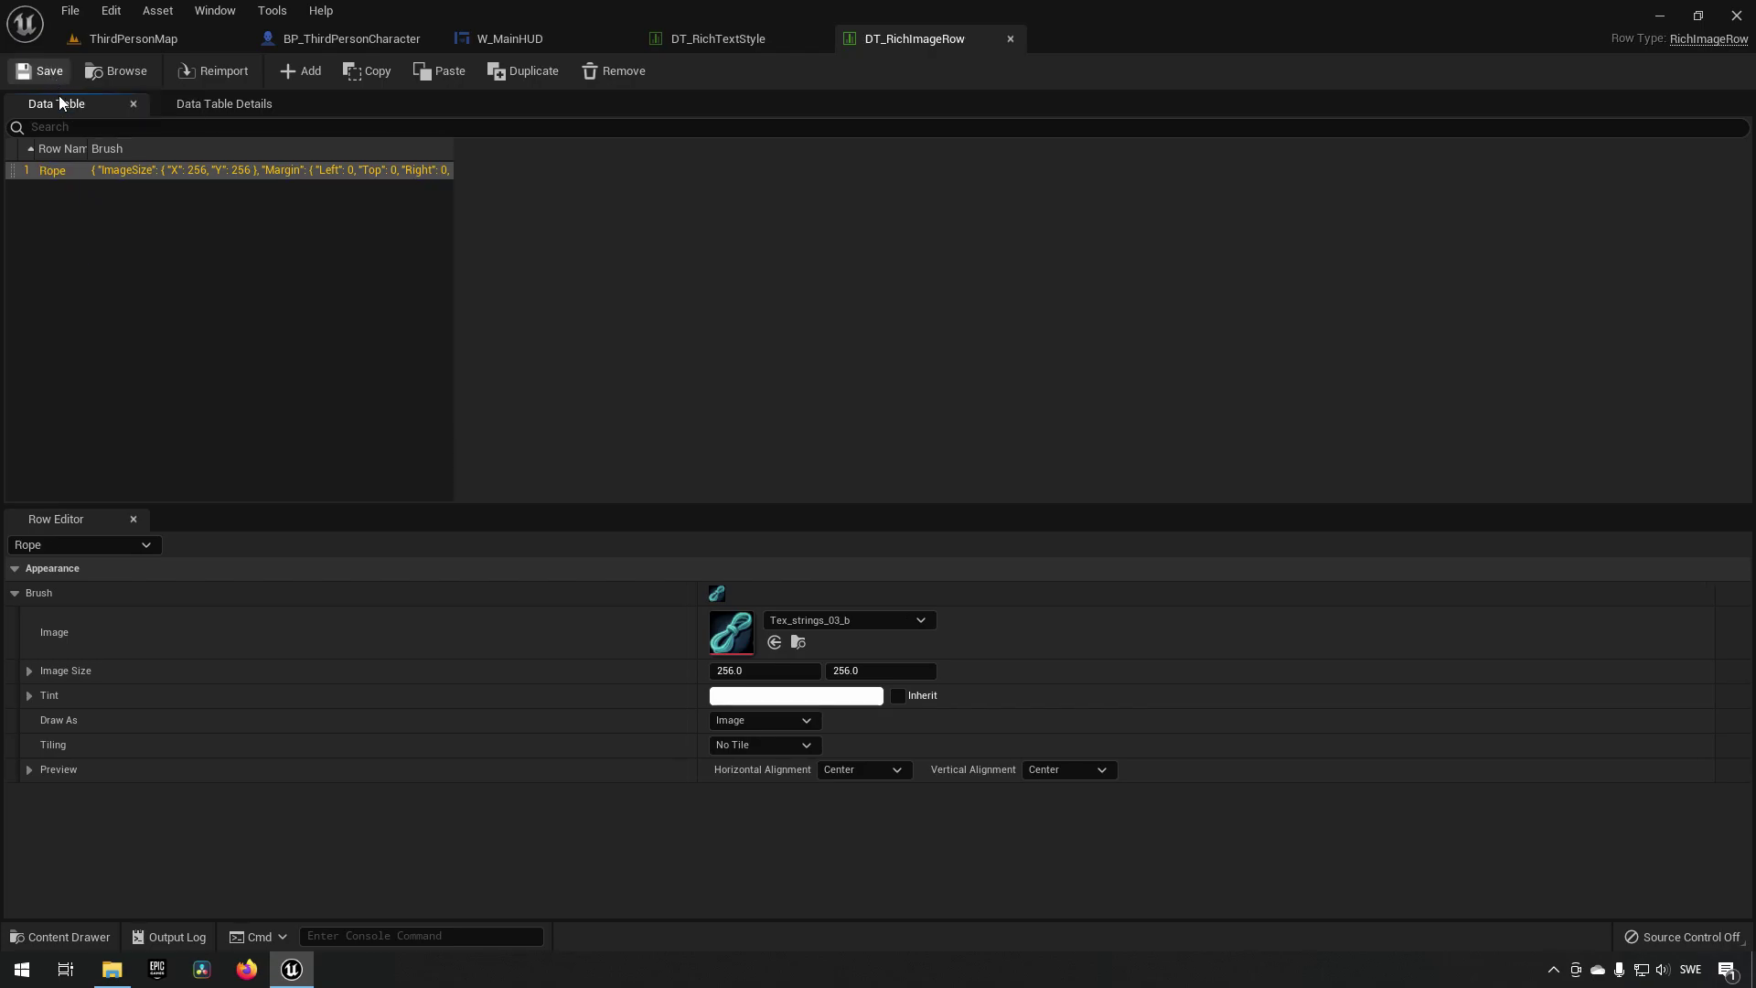
# Step: Append <img id="Rope"/> to the HUD text, compile, and add an empty Decorator Classes element
pyautogui.click(506, 40)
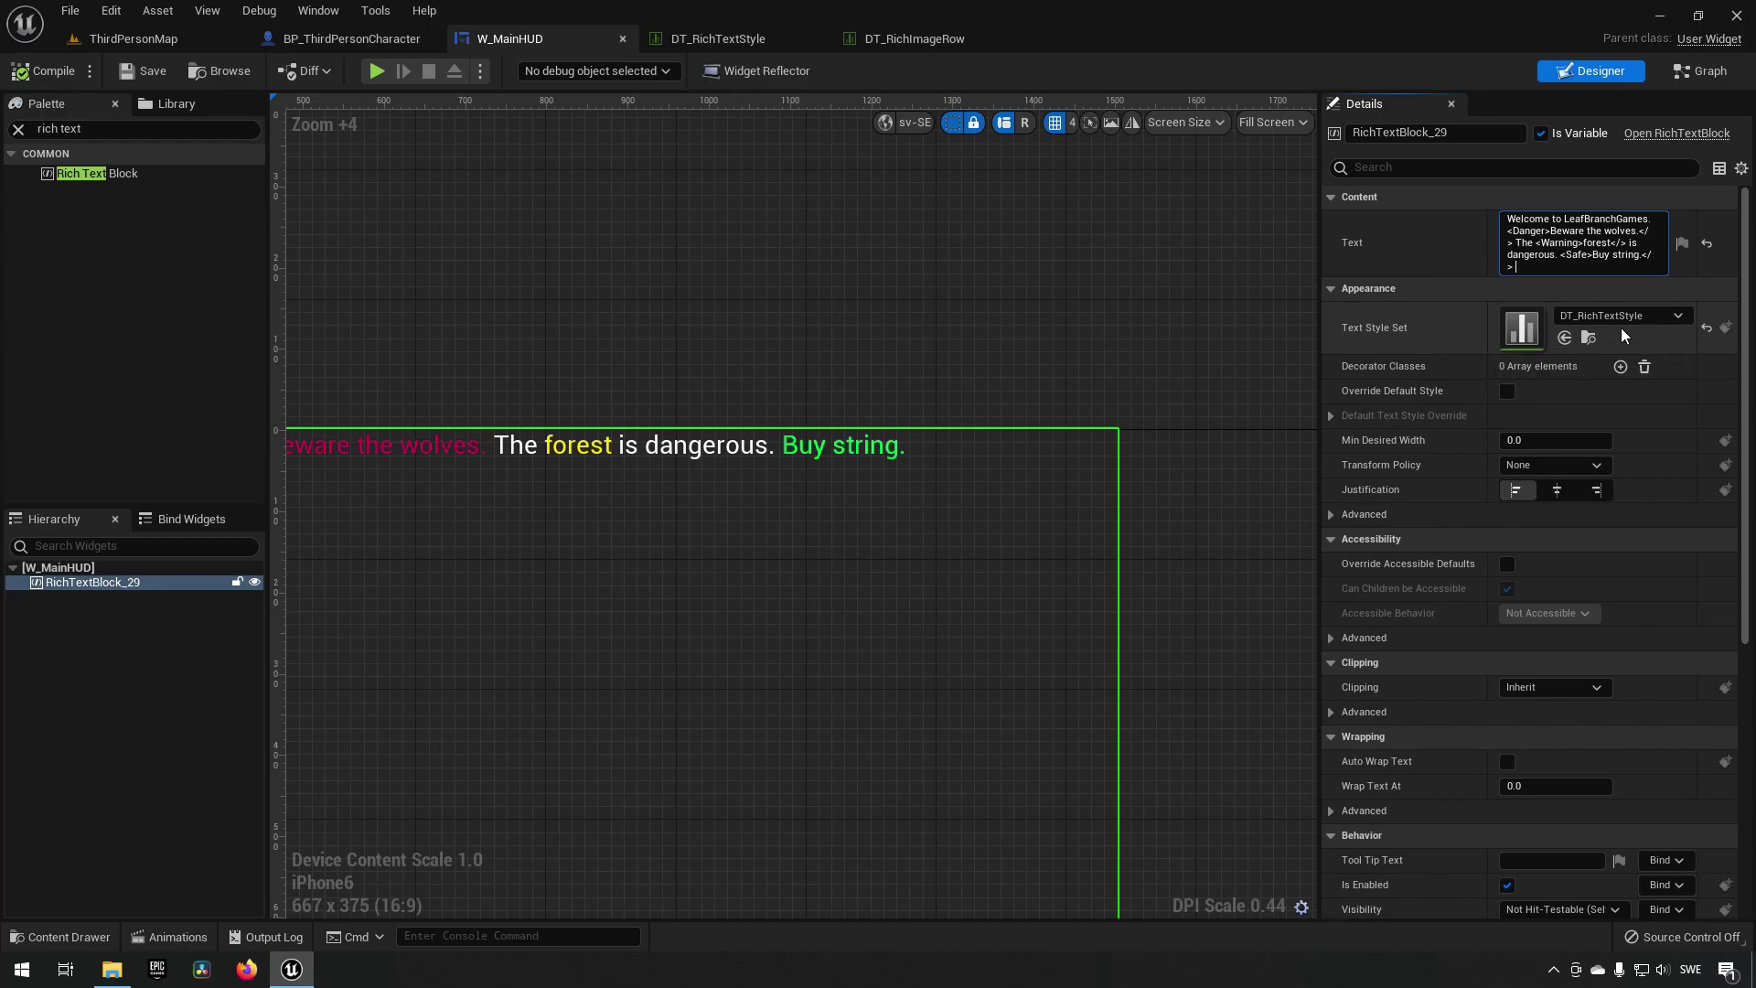
pyautogui.write('img id="Rope"/>')
pyautogui.press('Return')
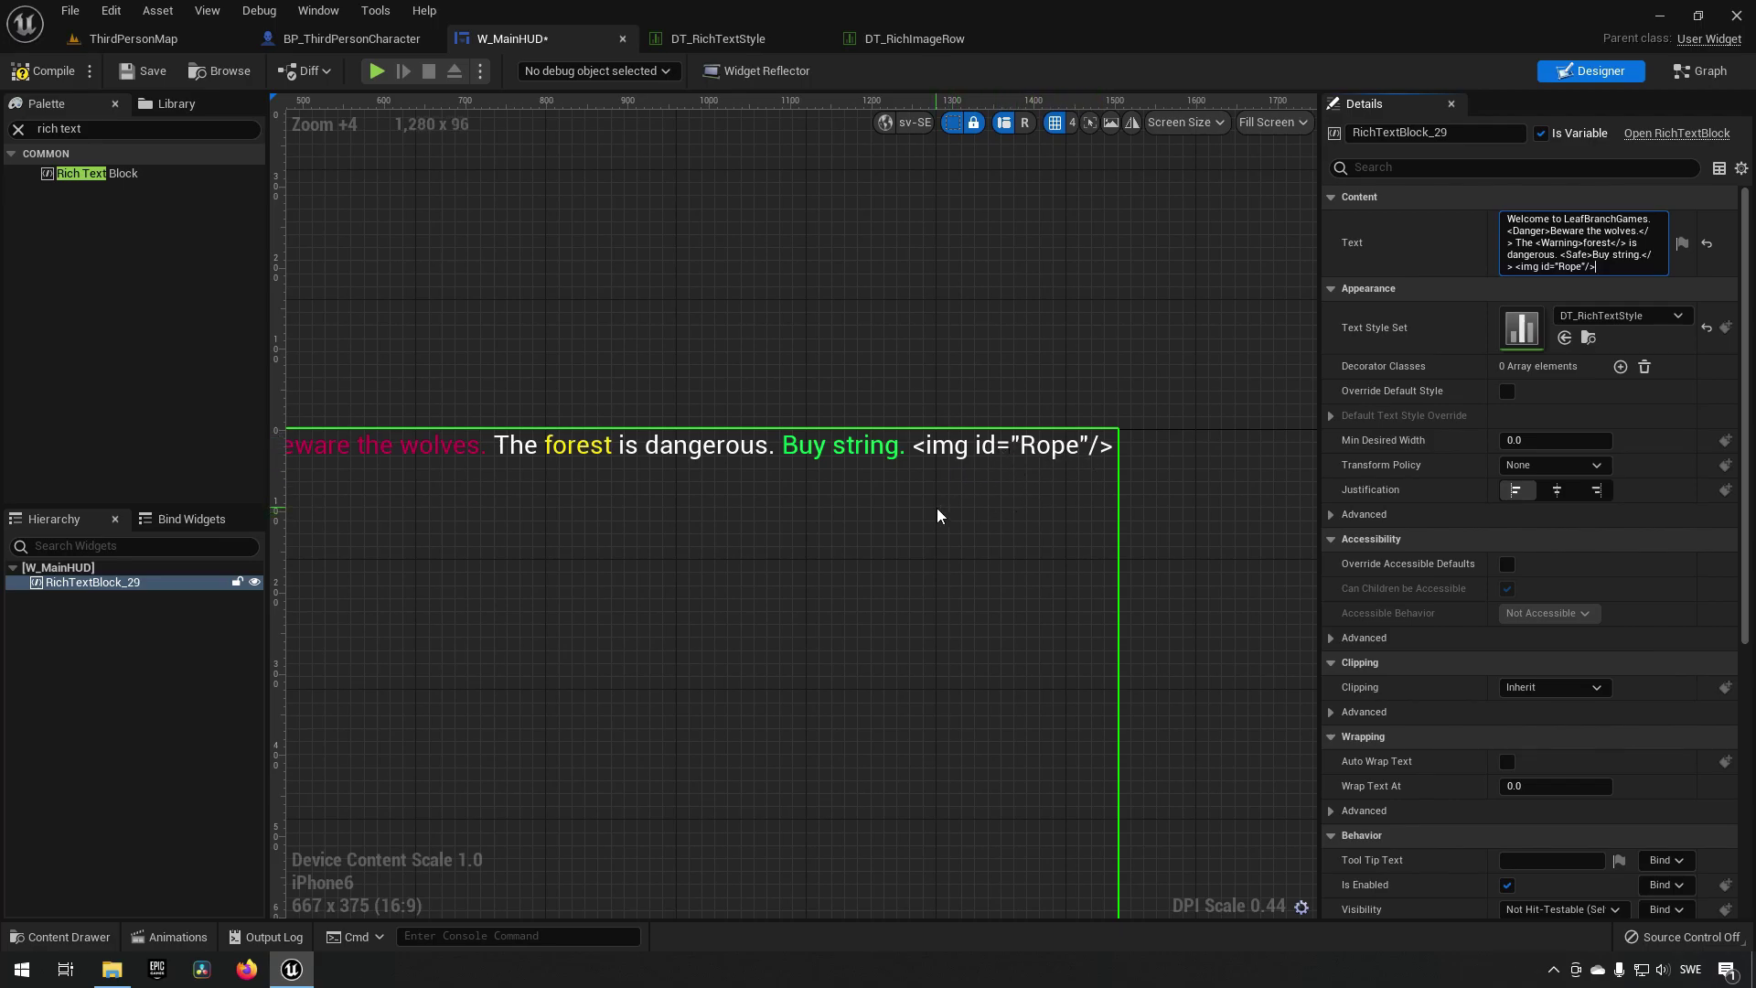
pyautogui.click(51, 75)
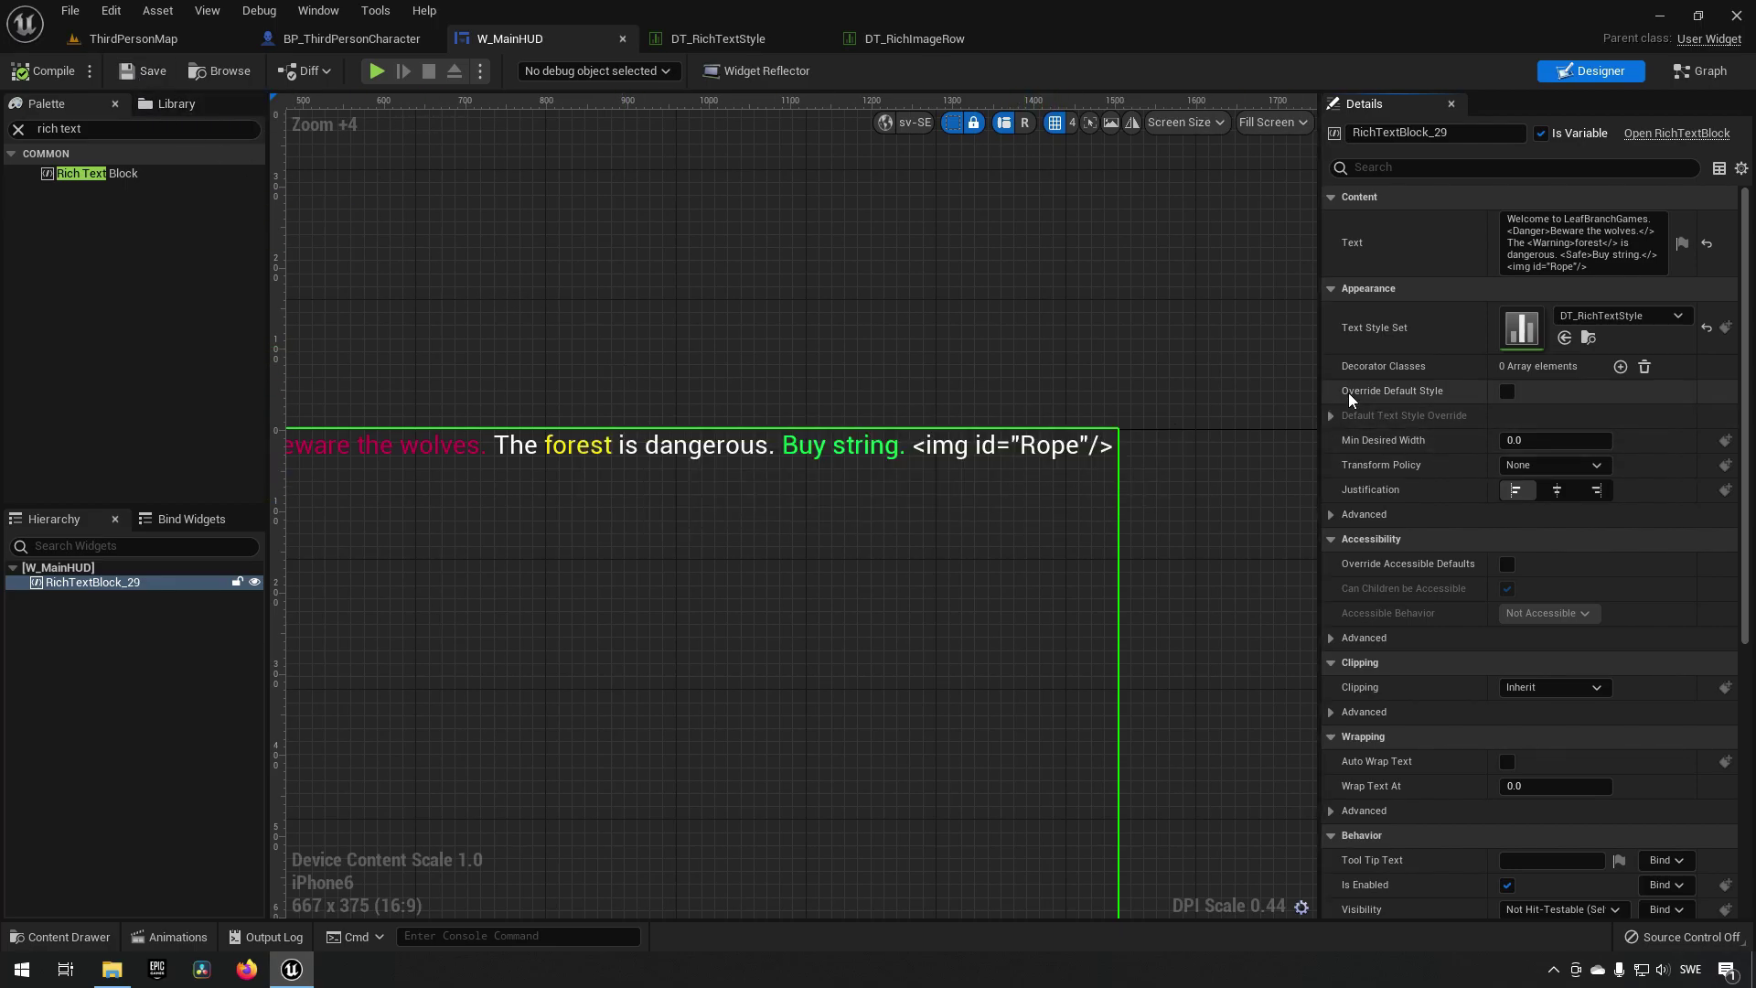
pyautogui.click(1619, 367)
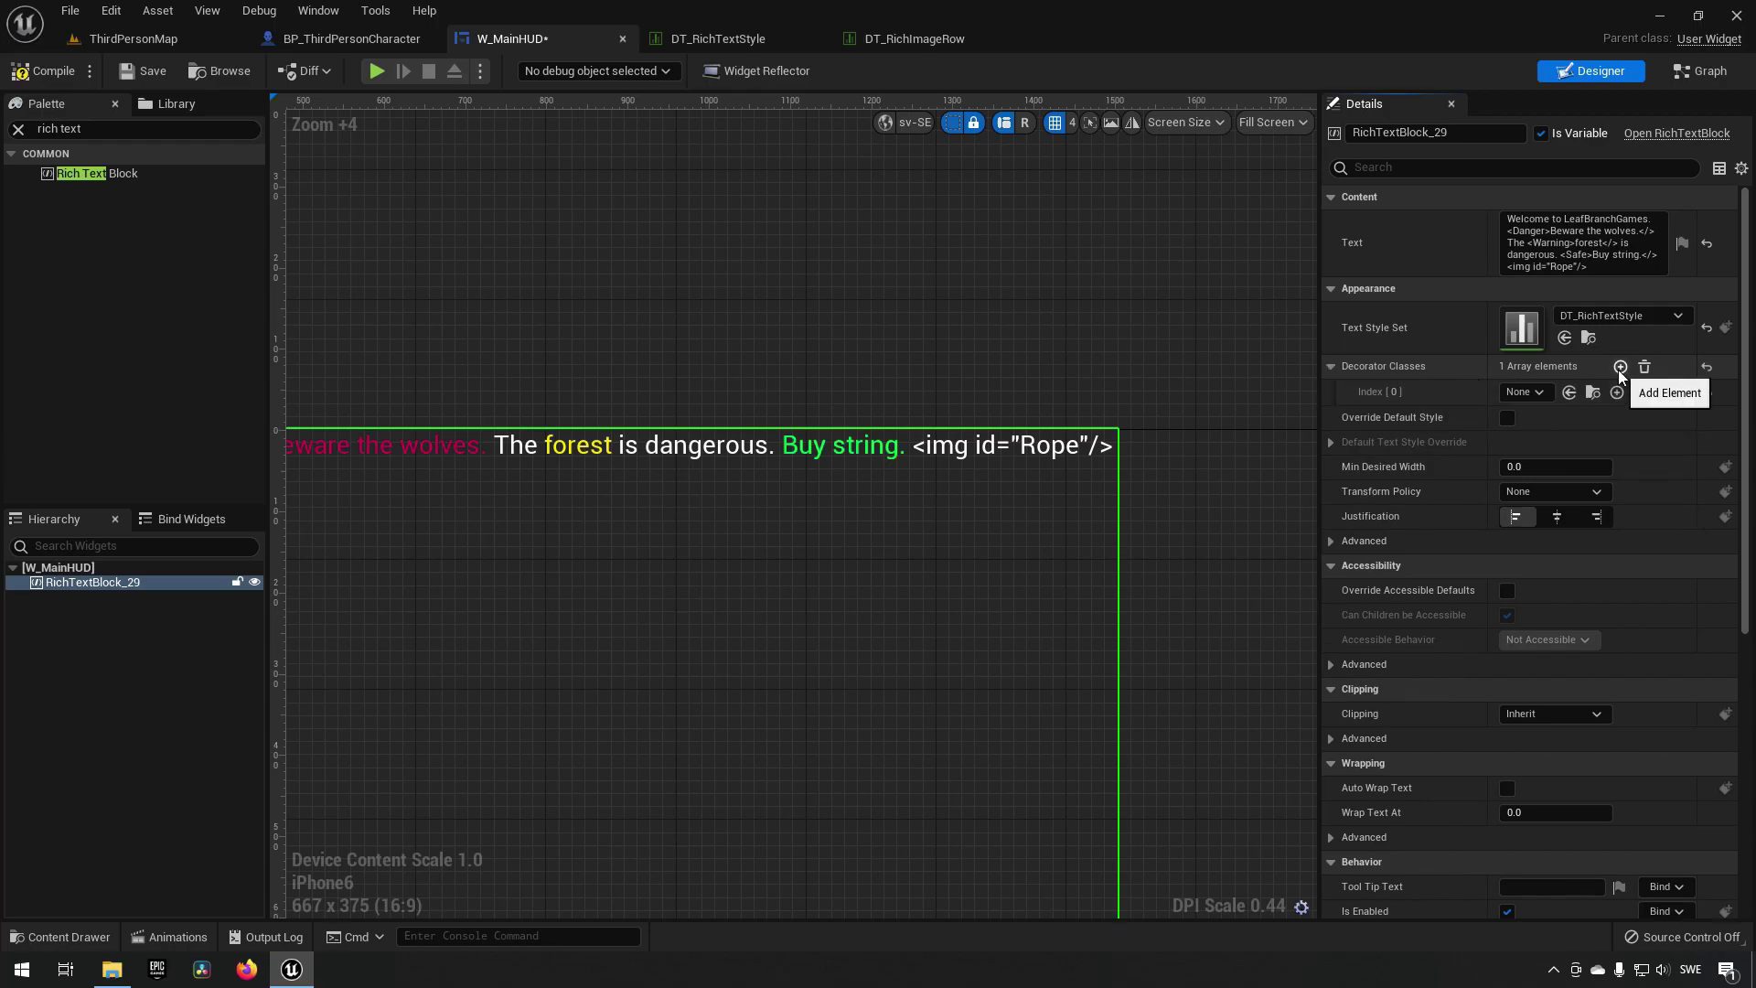
pyautogui.click(1525, 391)
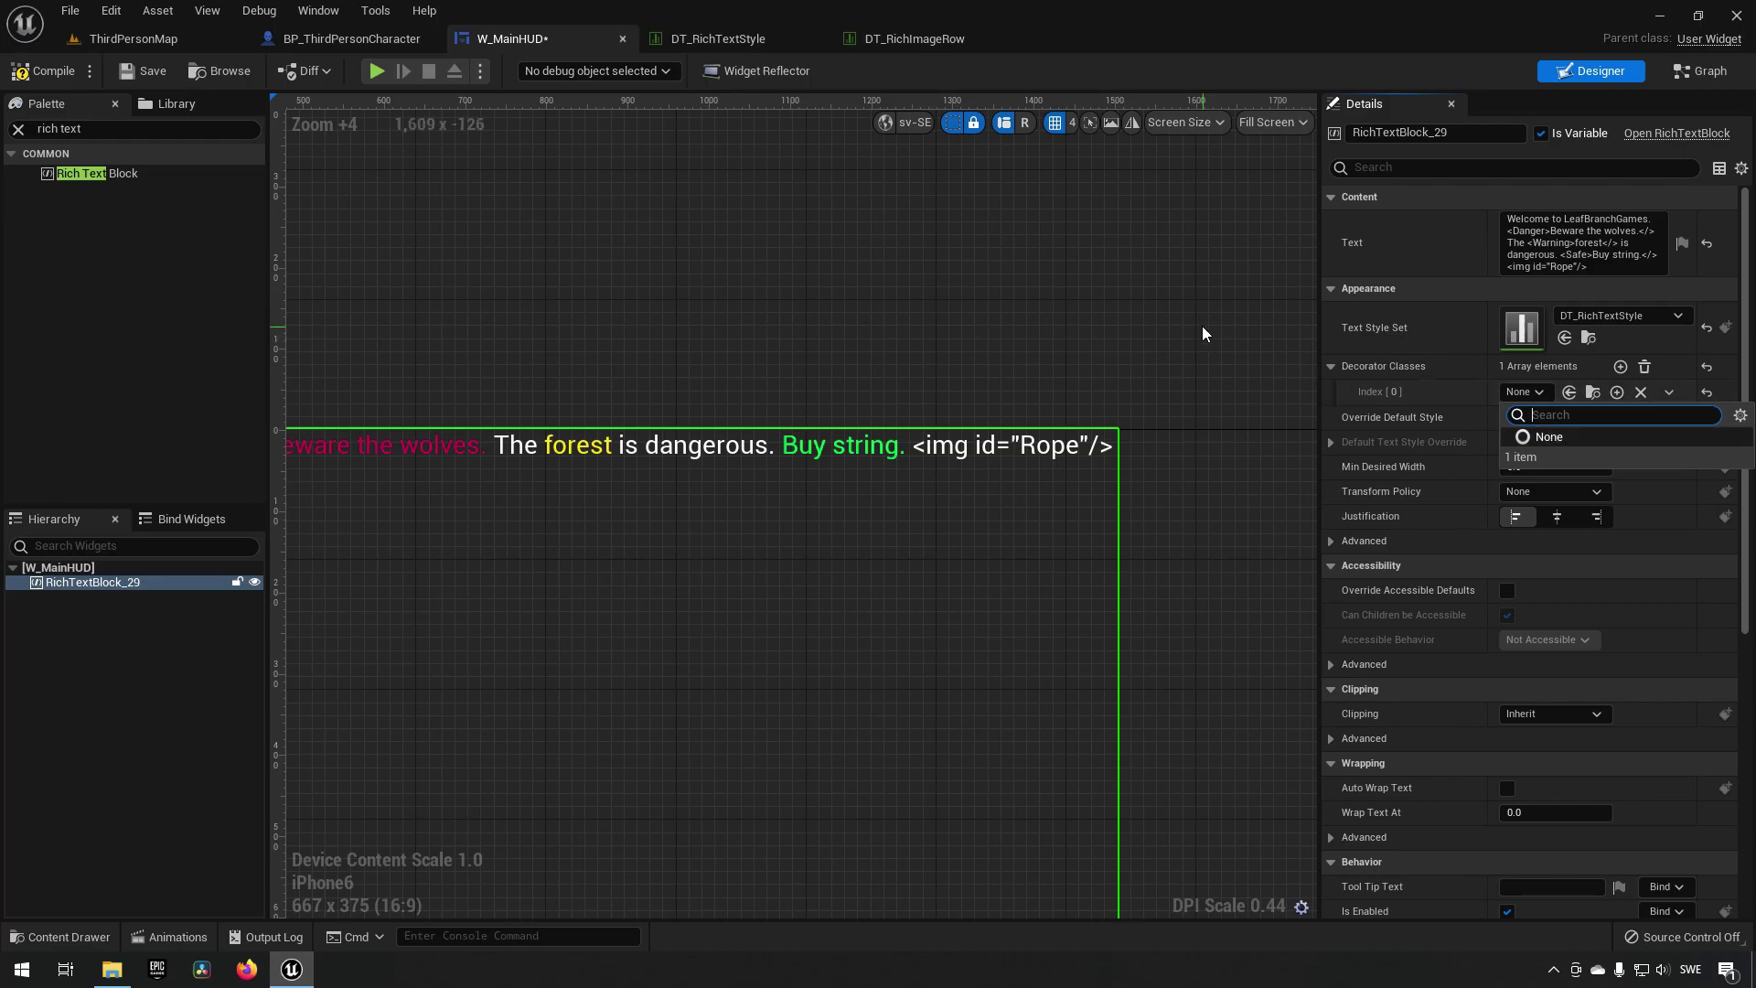
# Step: Create a Blueprint class BP_RichImageDecorator in RichText based on RichTextBlockImageDecorator
pyautogui.click(180, 38)
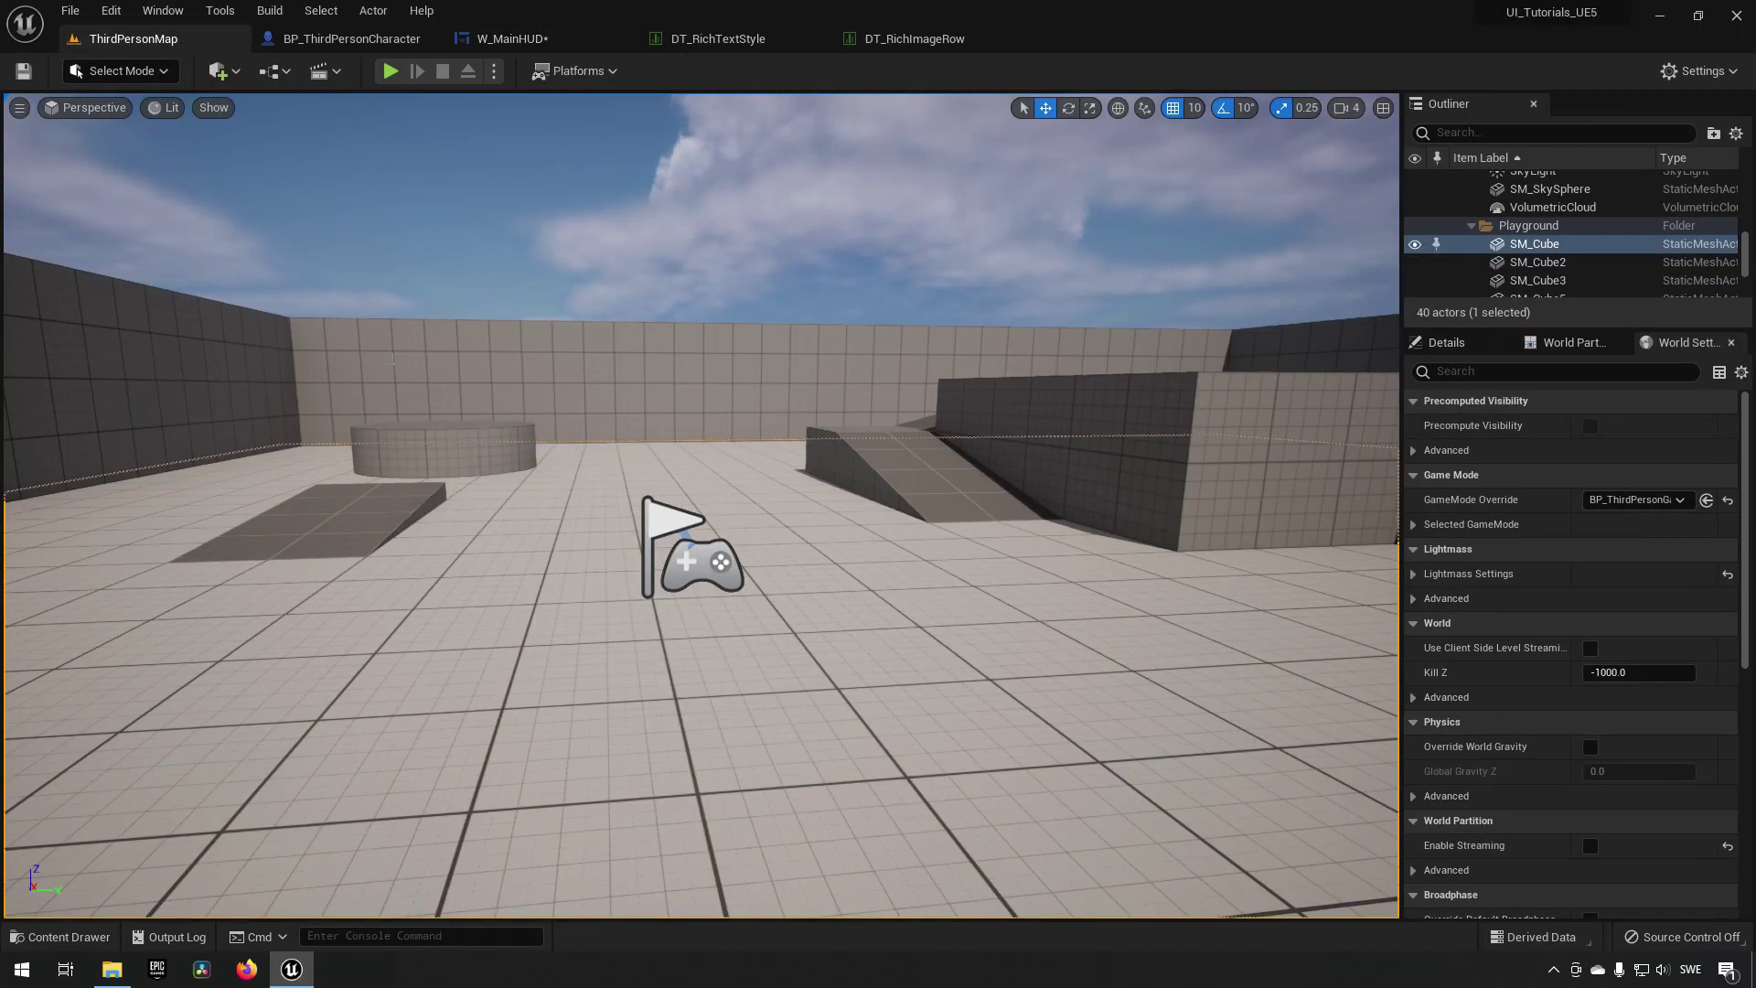
pyautogui.hotkey('ctrl', 'space')
pyautogui.rightClick(694, 742)
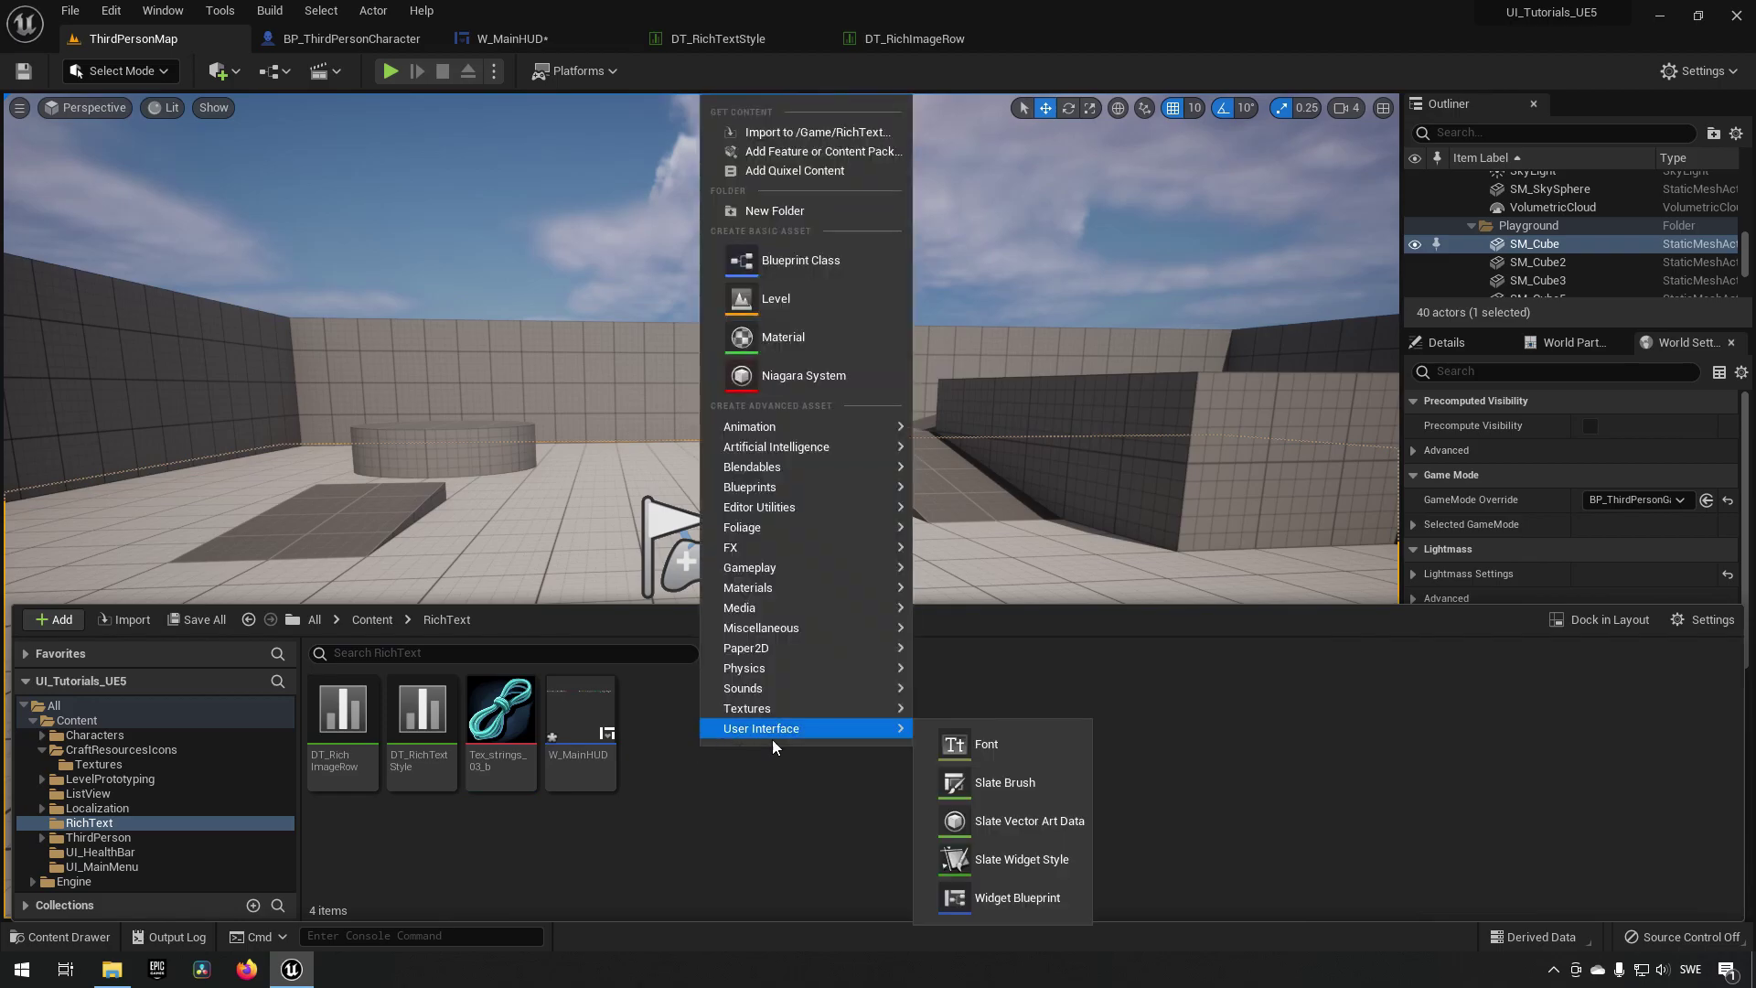
pyautogui.click(824, 265)
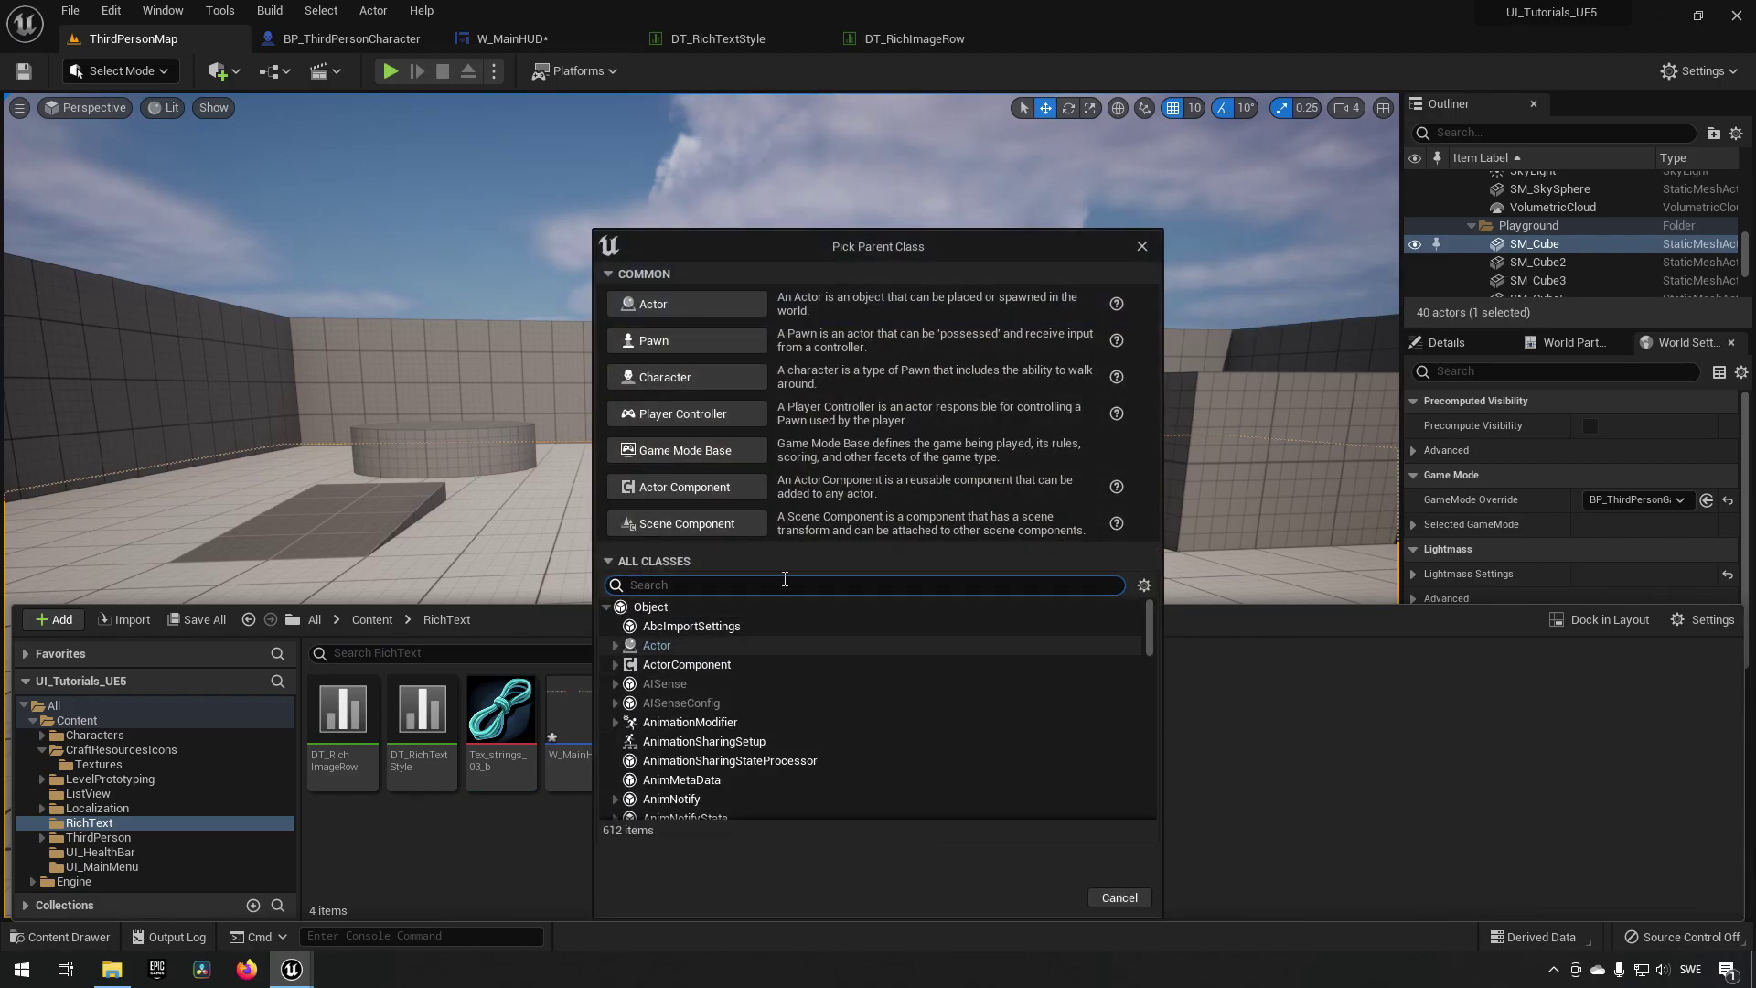
pyautogui.write('rich image')
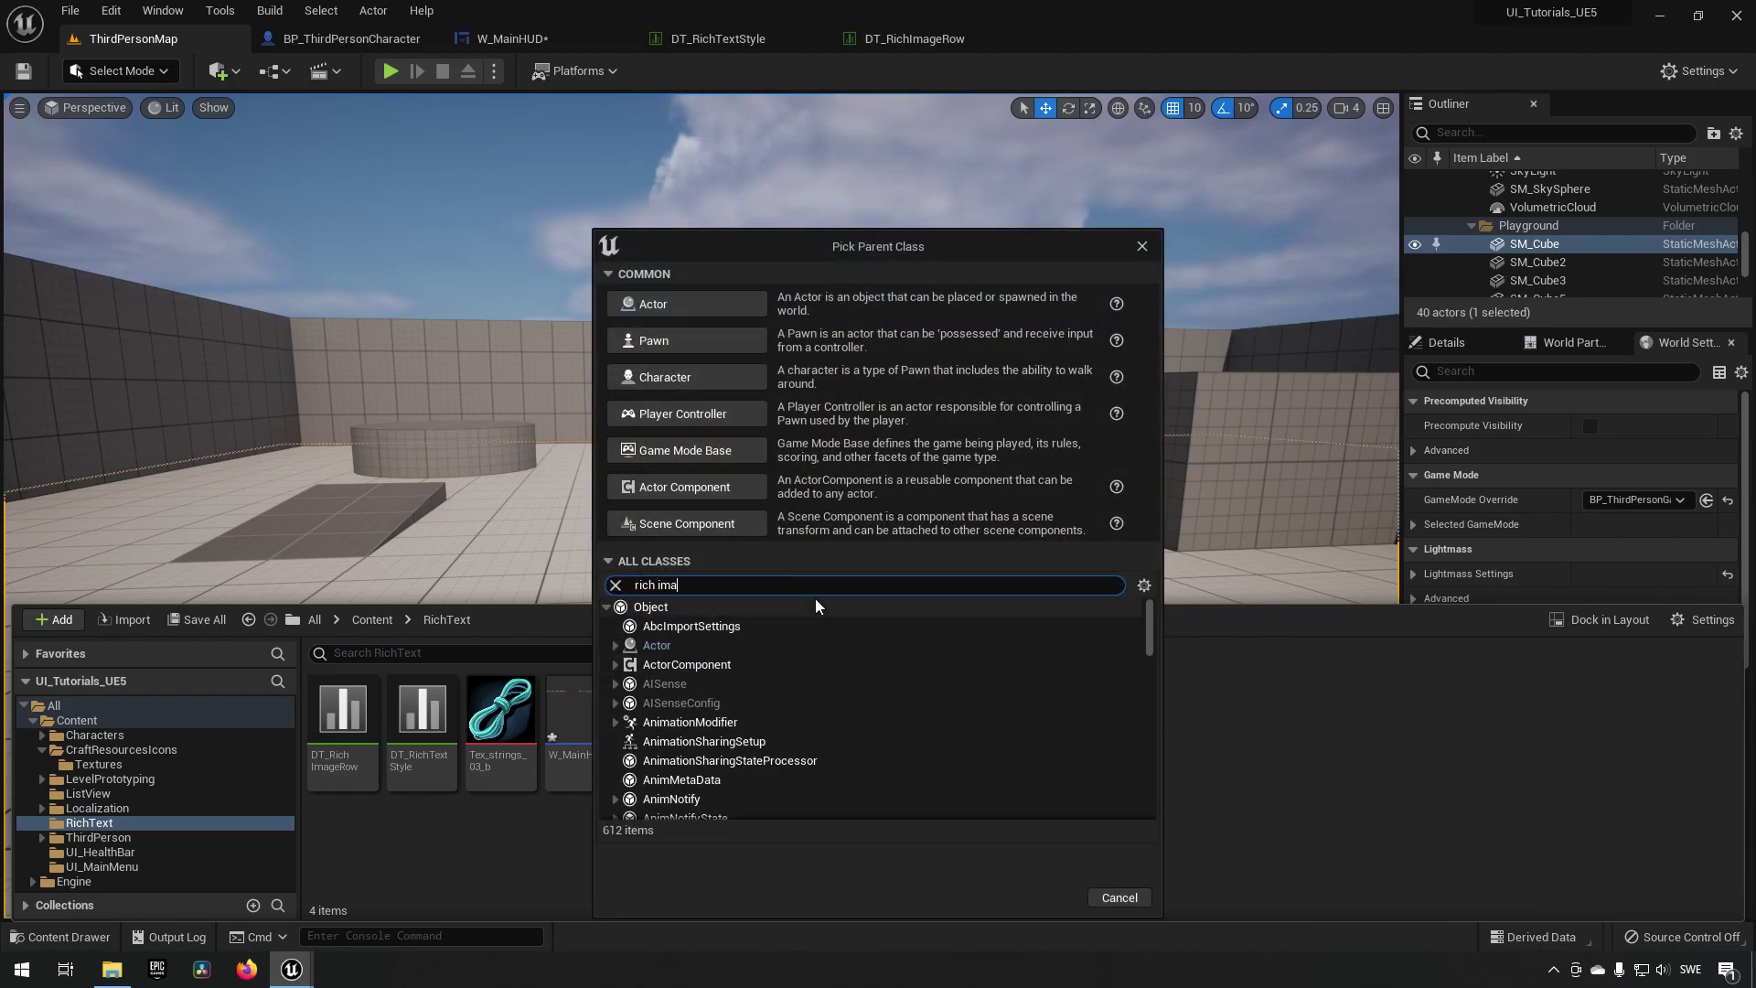
pyautogui.click(684, 646)
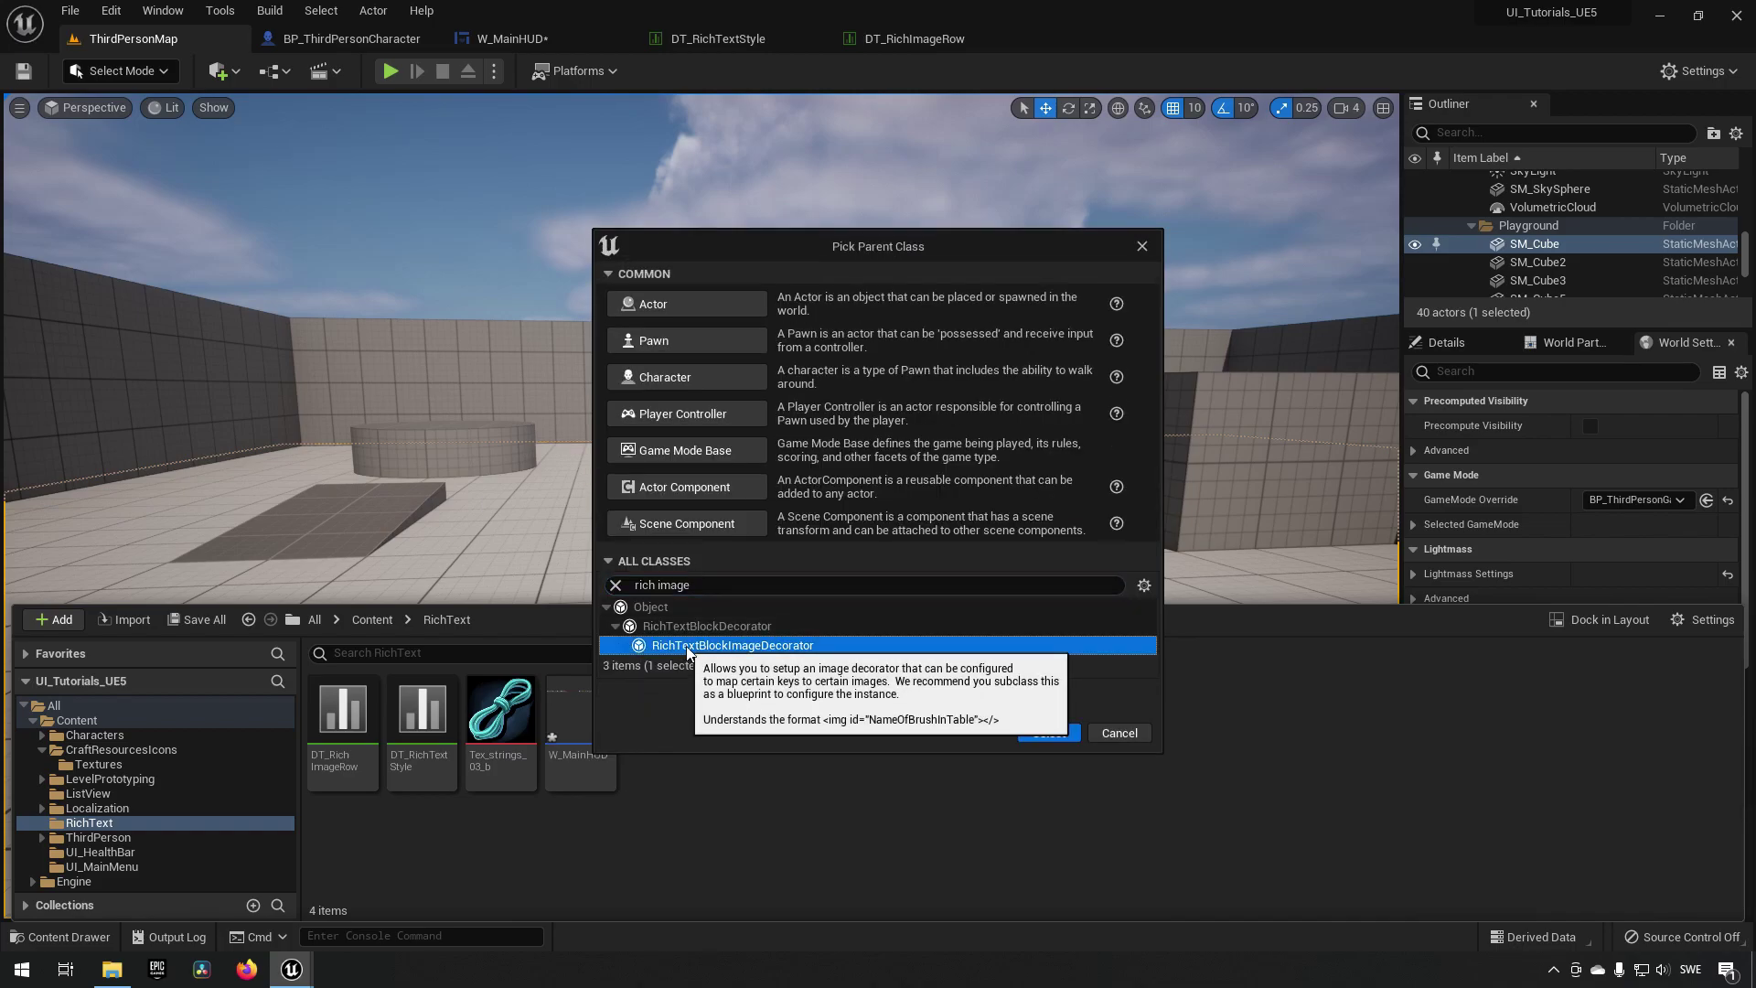
pyautogui.click(1051, 735)
pyautogui.write('B')
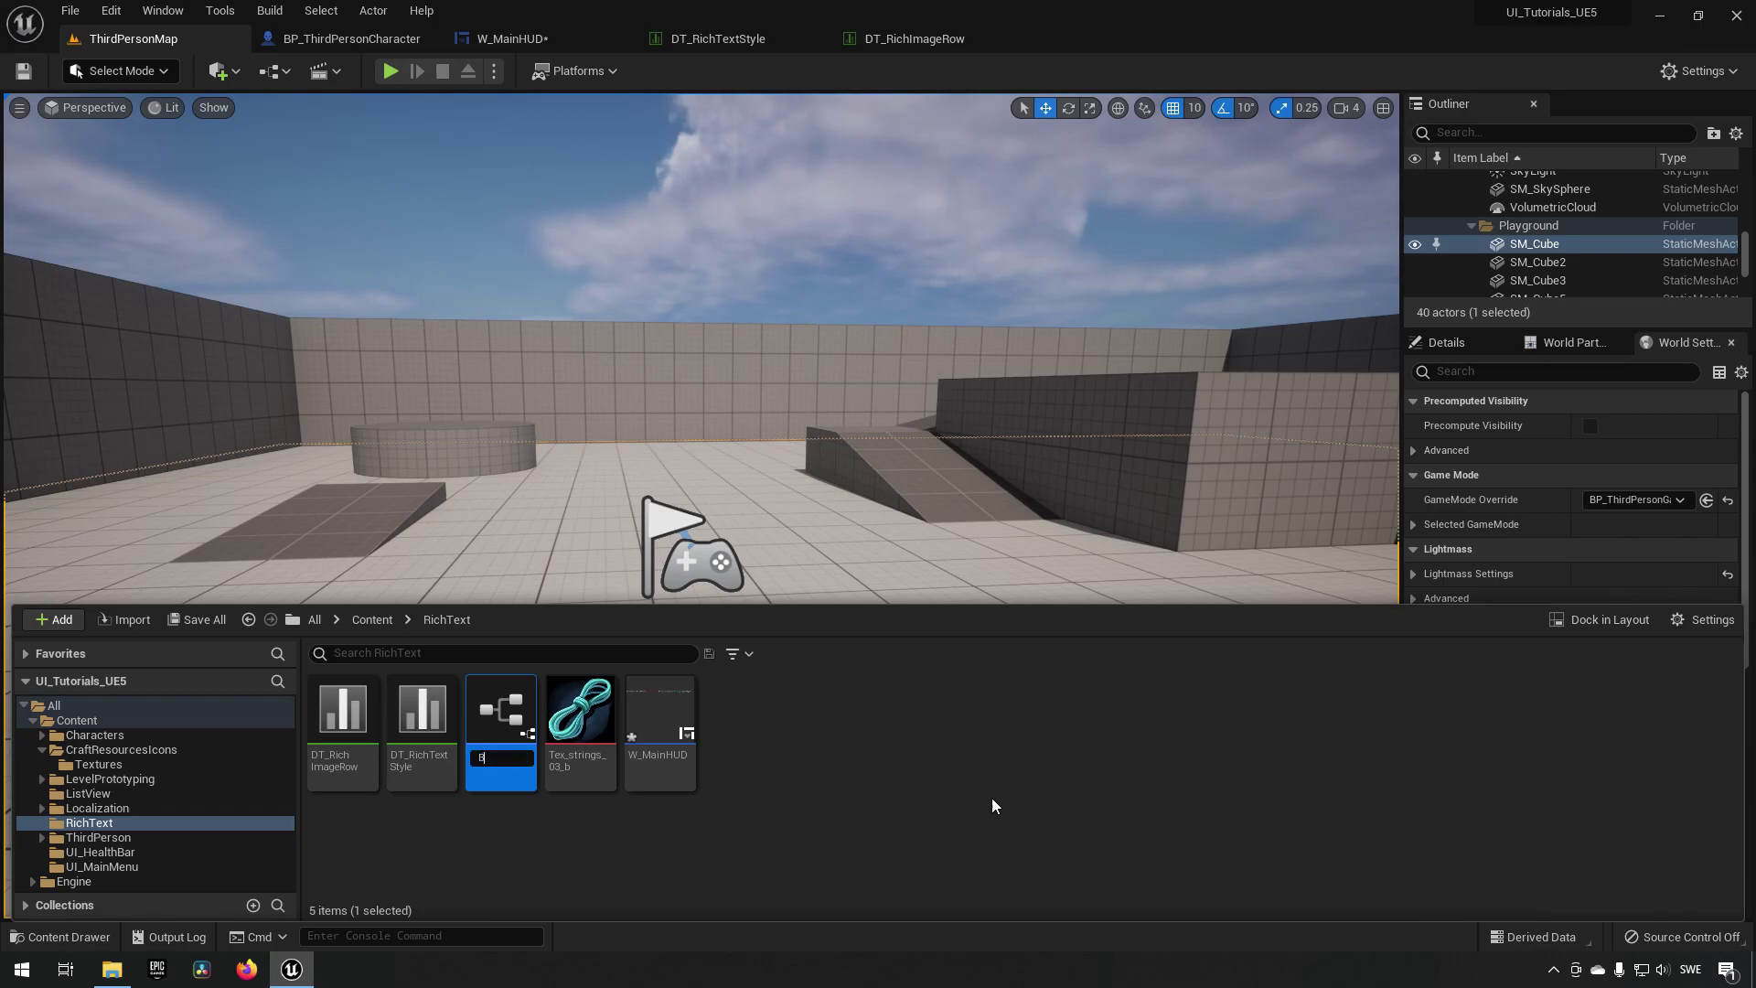
pyautogui.write('P_RichImageDecorato')
pyautogui.write('r')
pyautogui.press('Return')
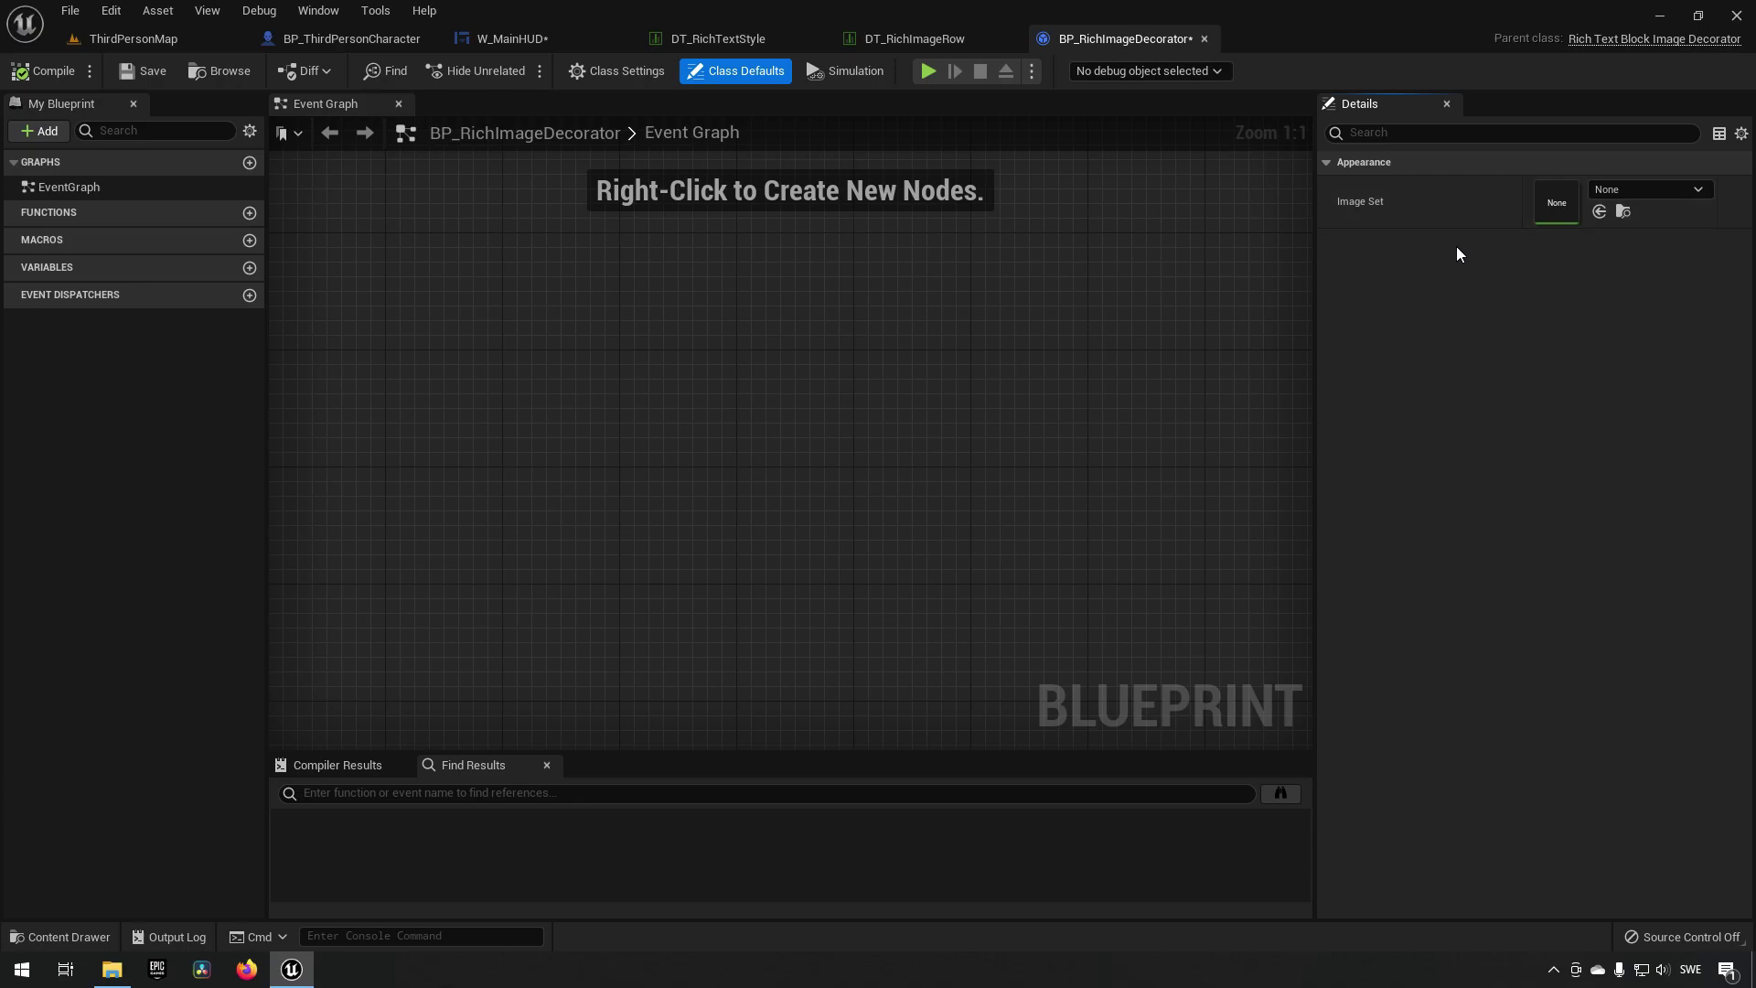
# Step: Set the decorator's Image Set to DT_RichImageRow
pyautogui.click(1656, 186)
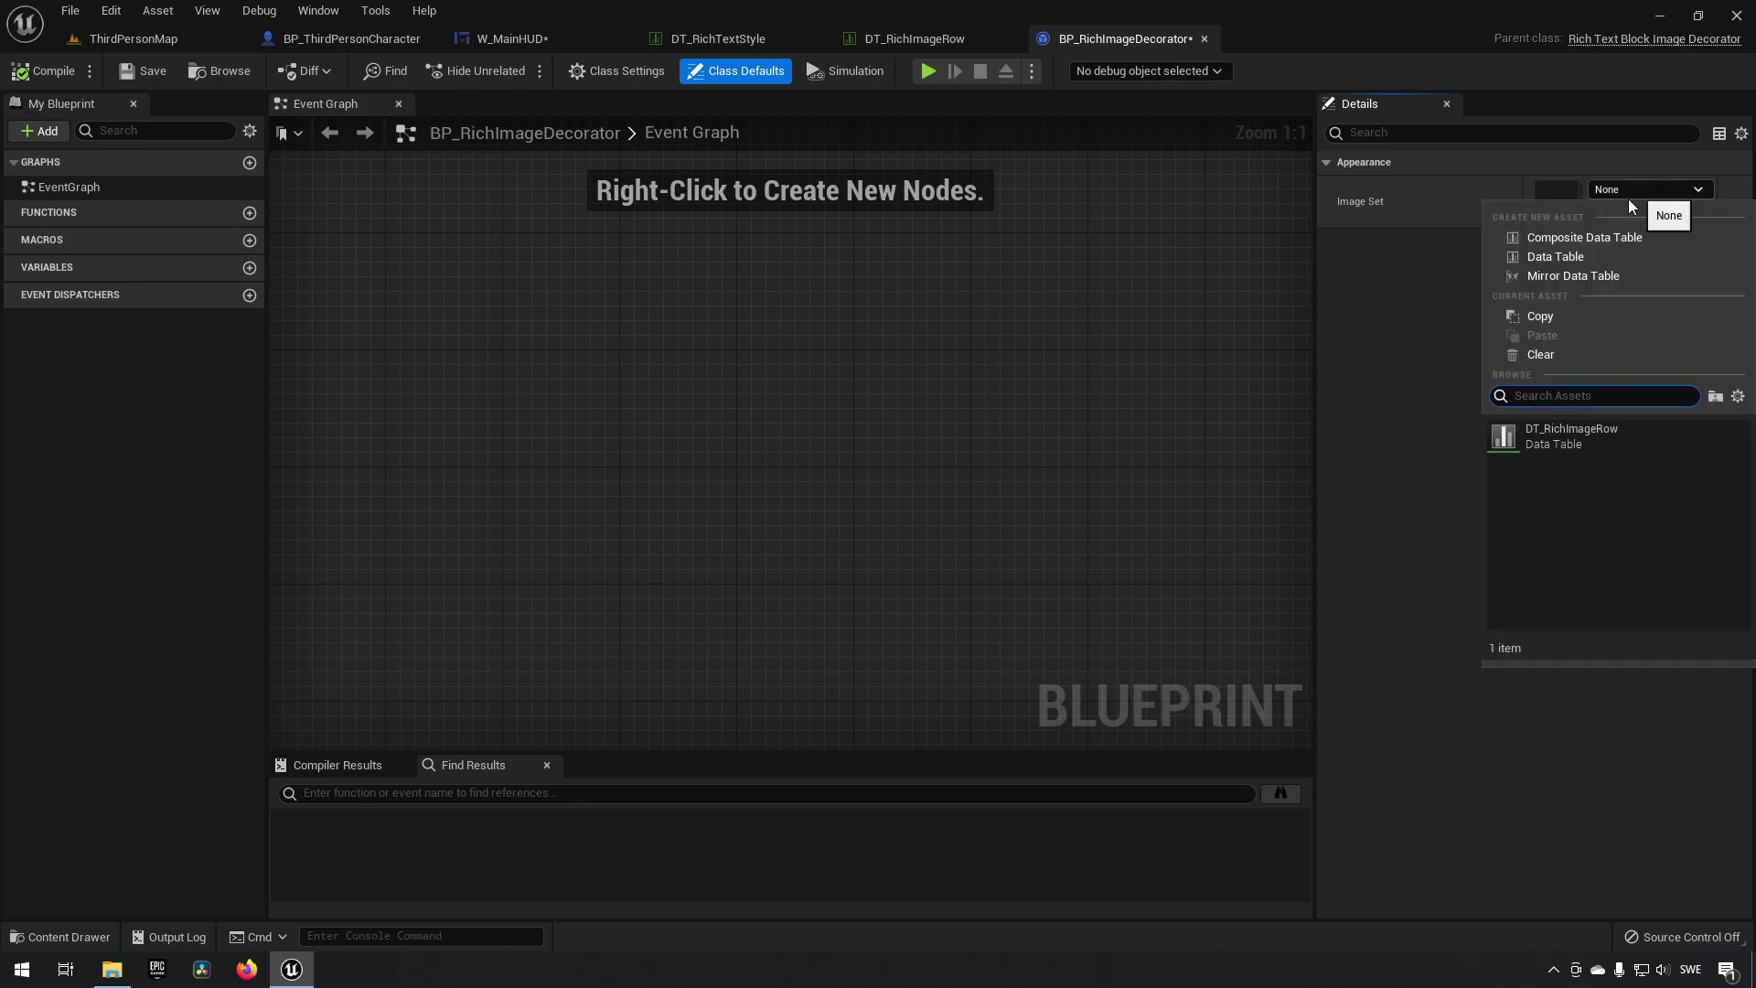
pyautogui.click(1555, 438)
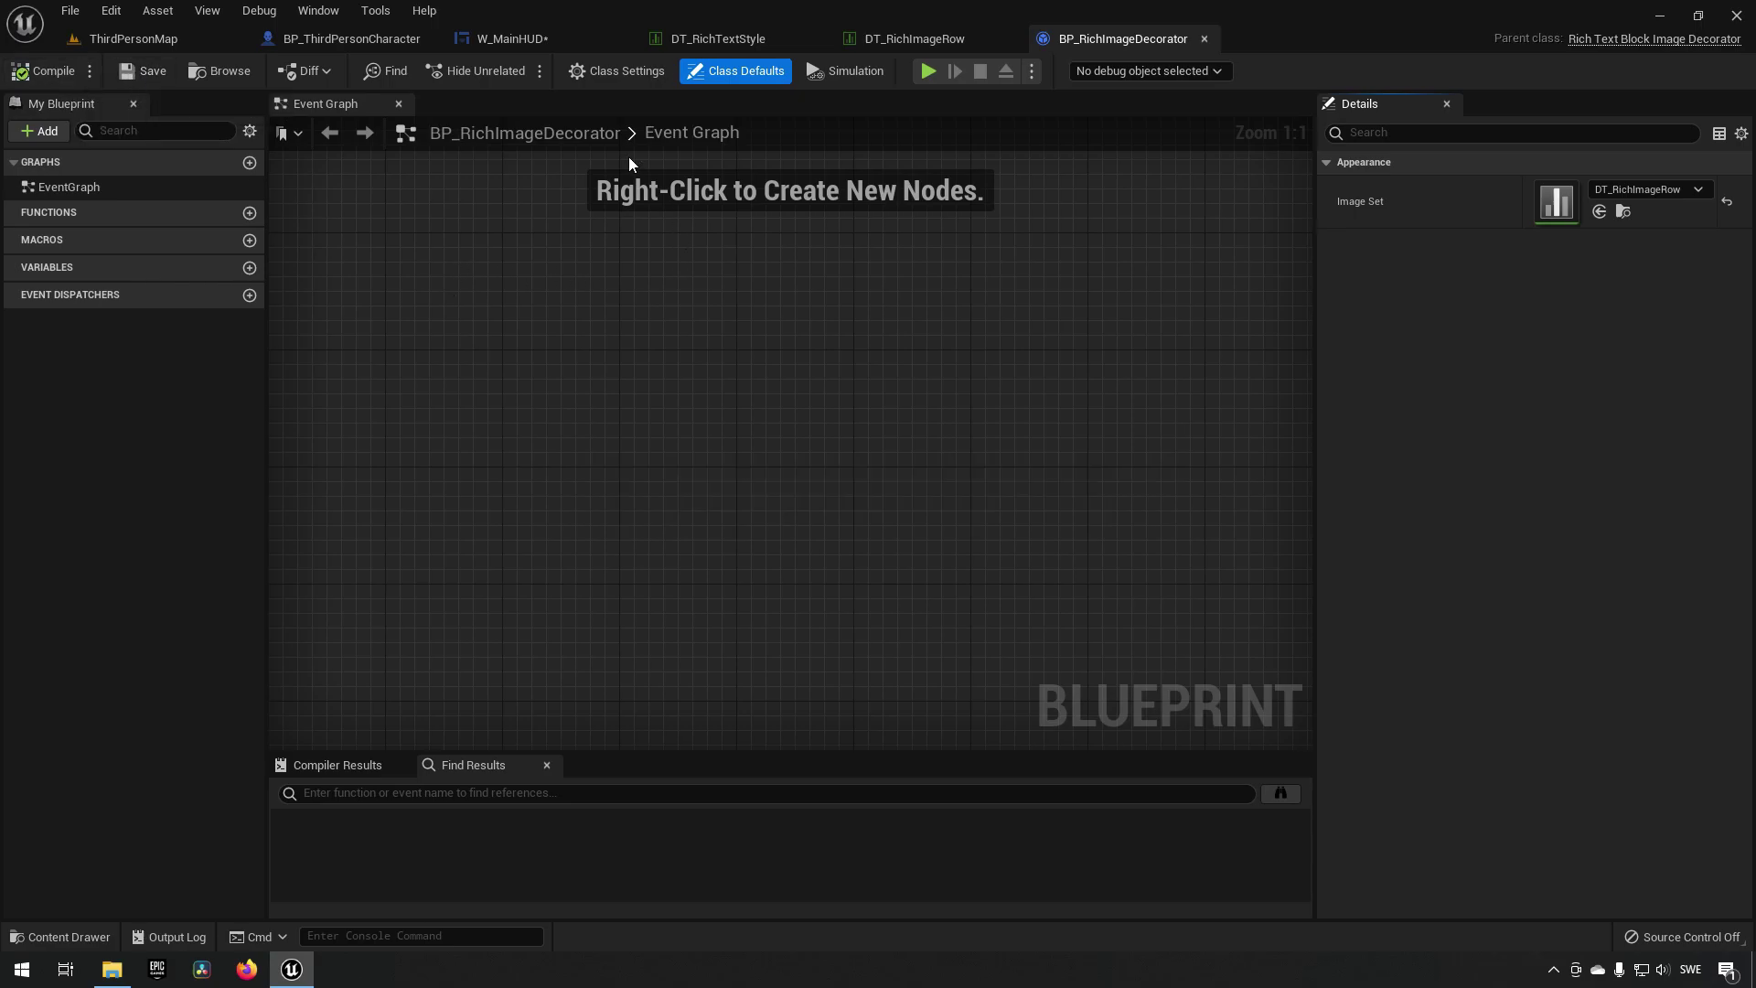
pyautogui.click(551, 45)
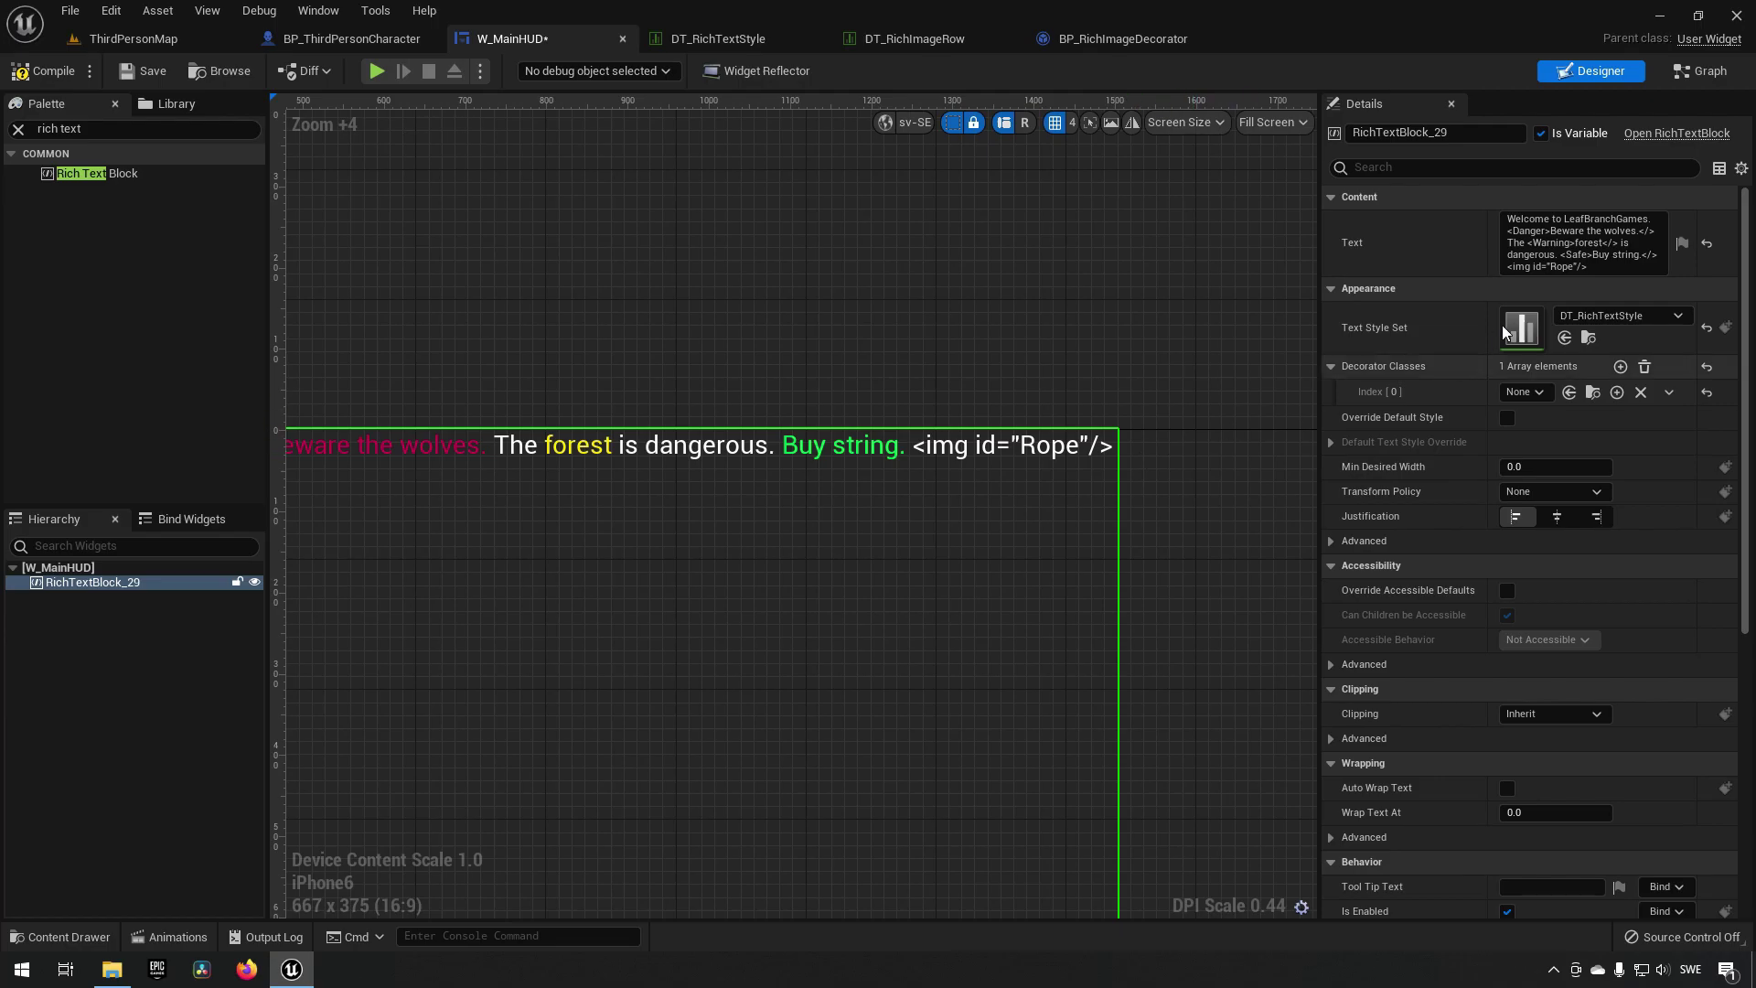
# Step: Assign BP_RichImageDecorator to Decorator Classes slot 0 and compile so the rope icon appears
pyautogui.click(1525, 393)
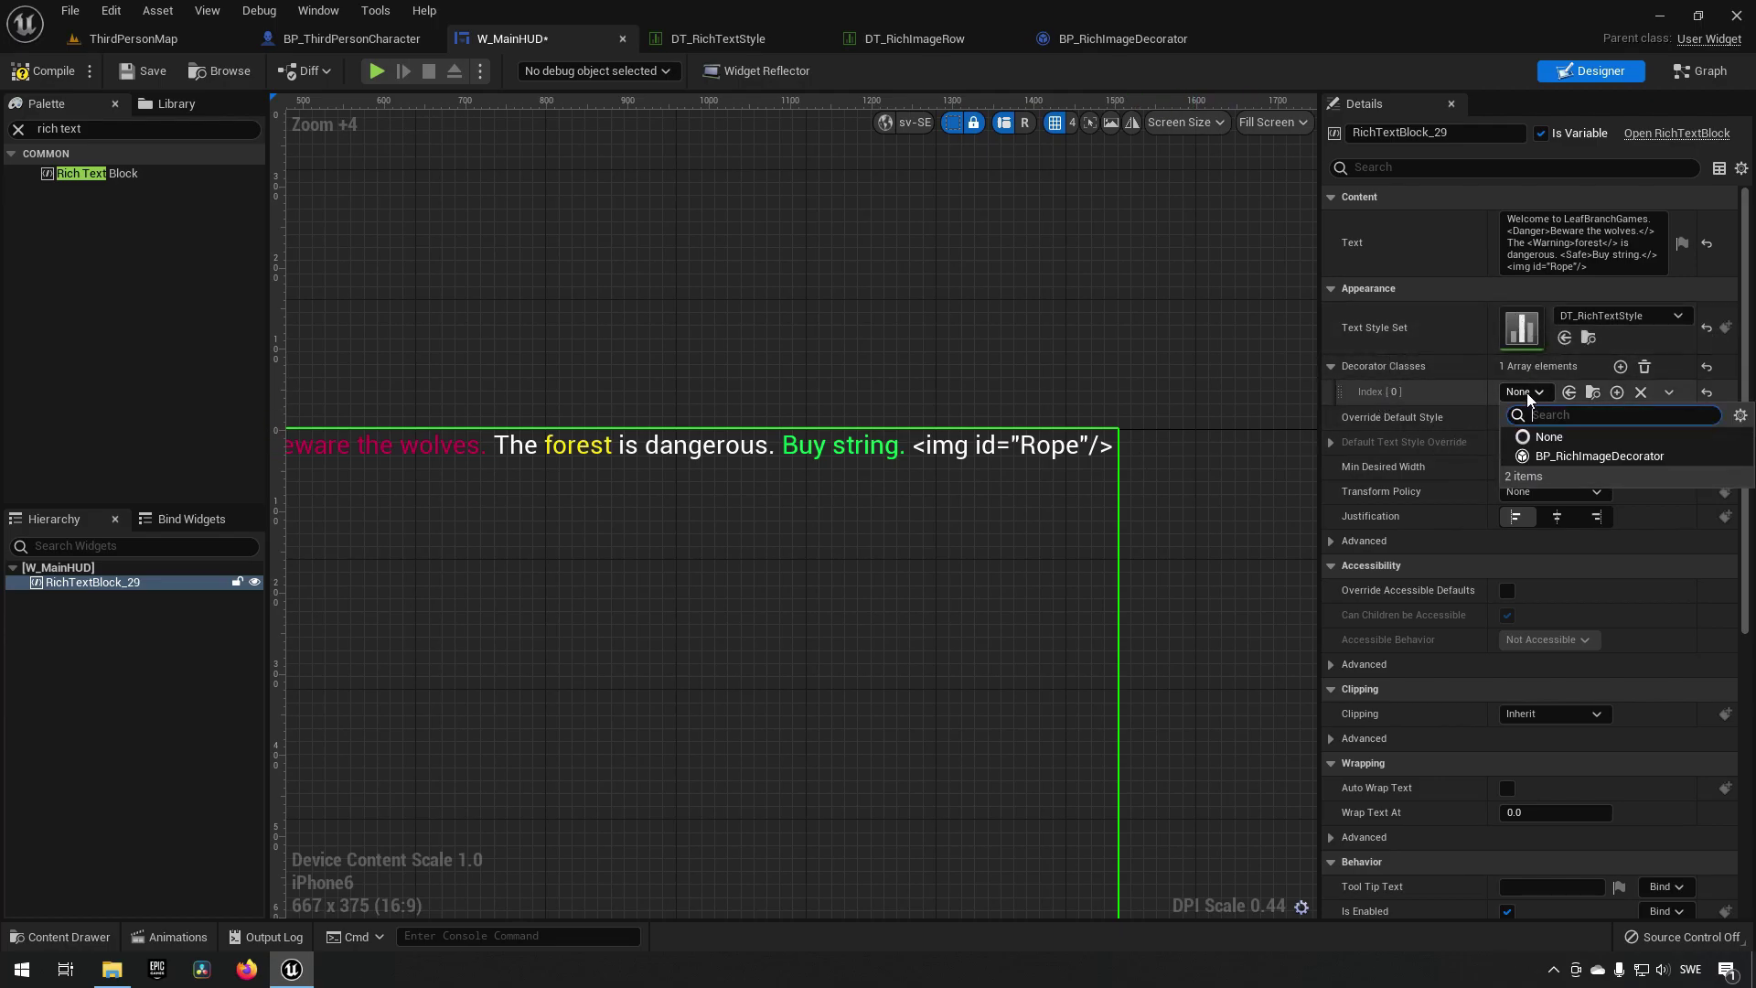
pyautogui.click(1562, 457)
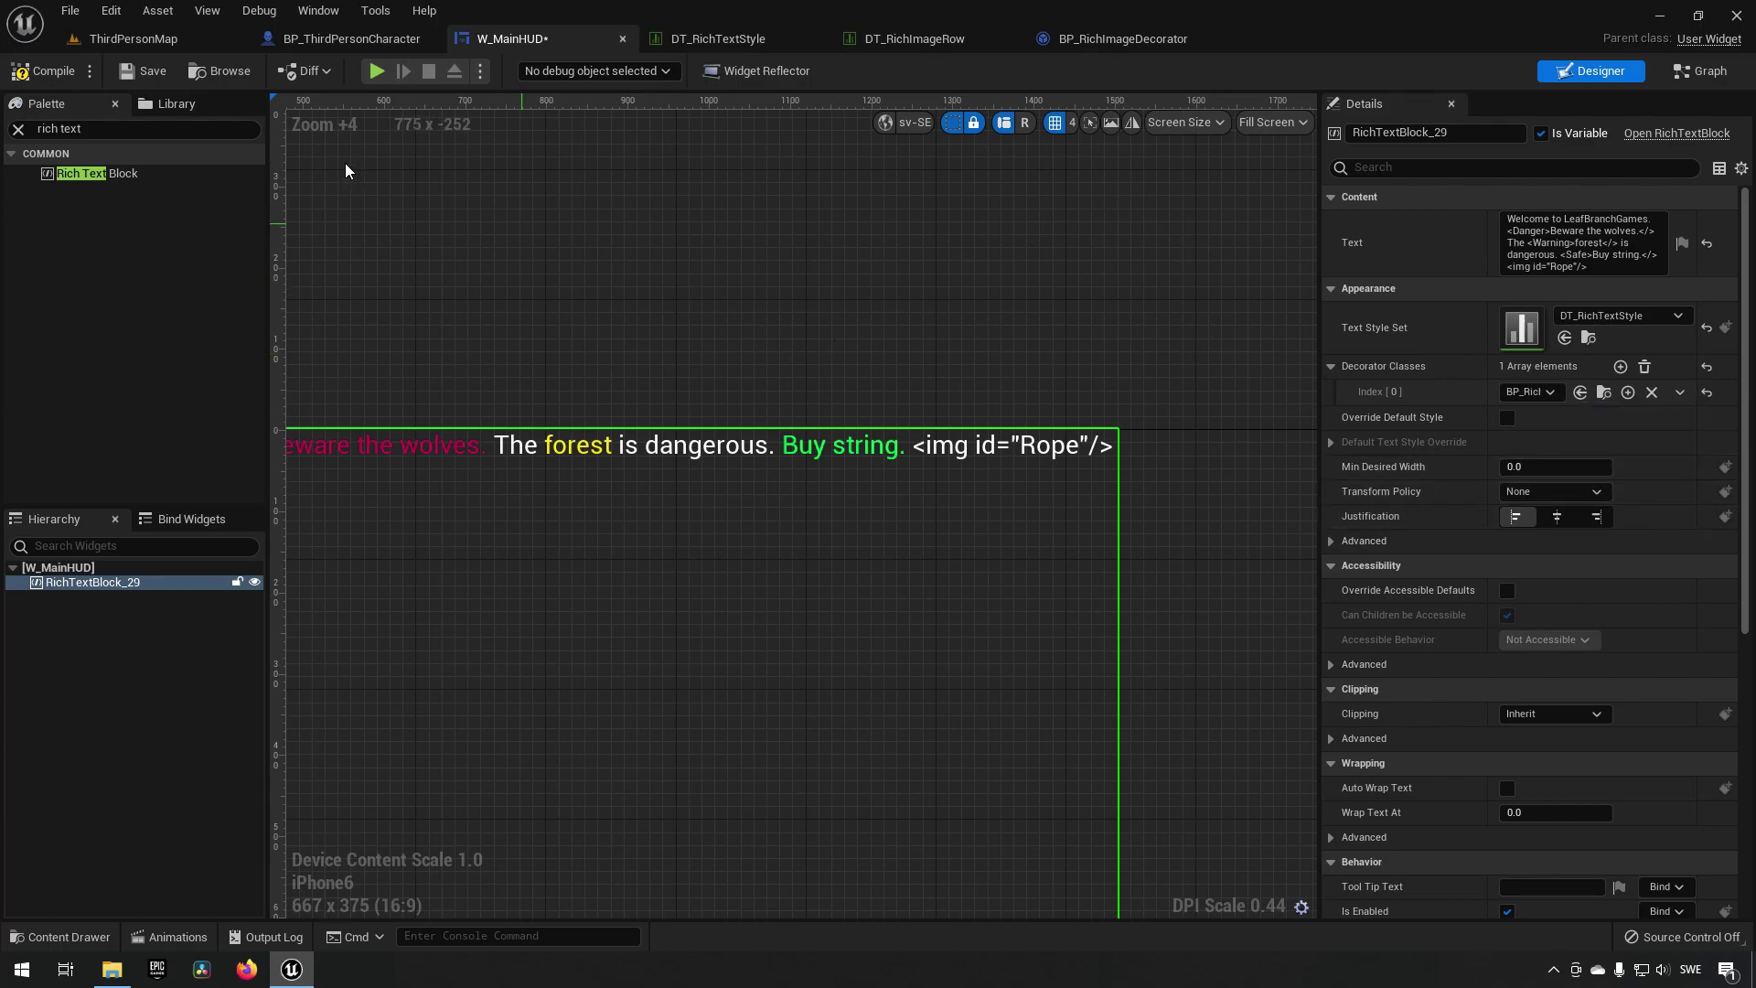
pyautogui.click(45, 71)
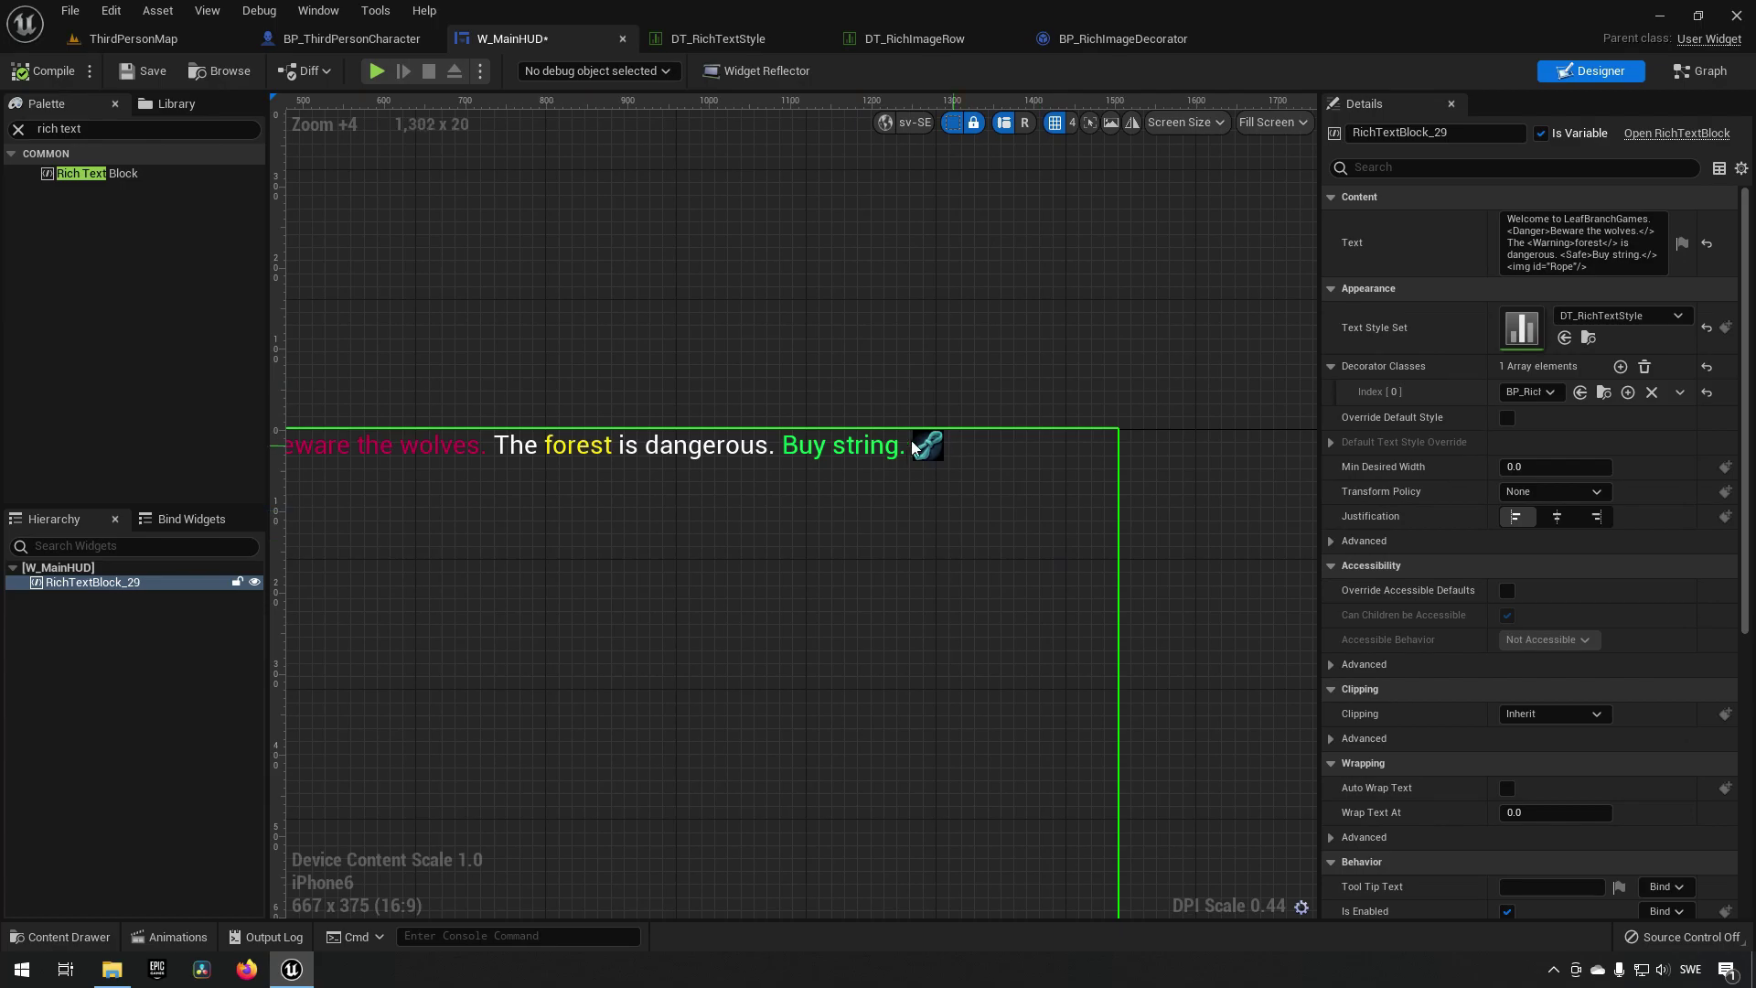
pyautogui.scroll(2, 803, 468)
pyautogui.moveTo(776, 511); pyautogui.dragTo(894, 528, button='right')
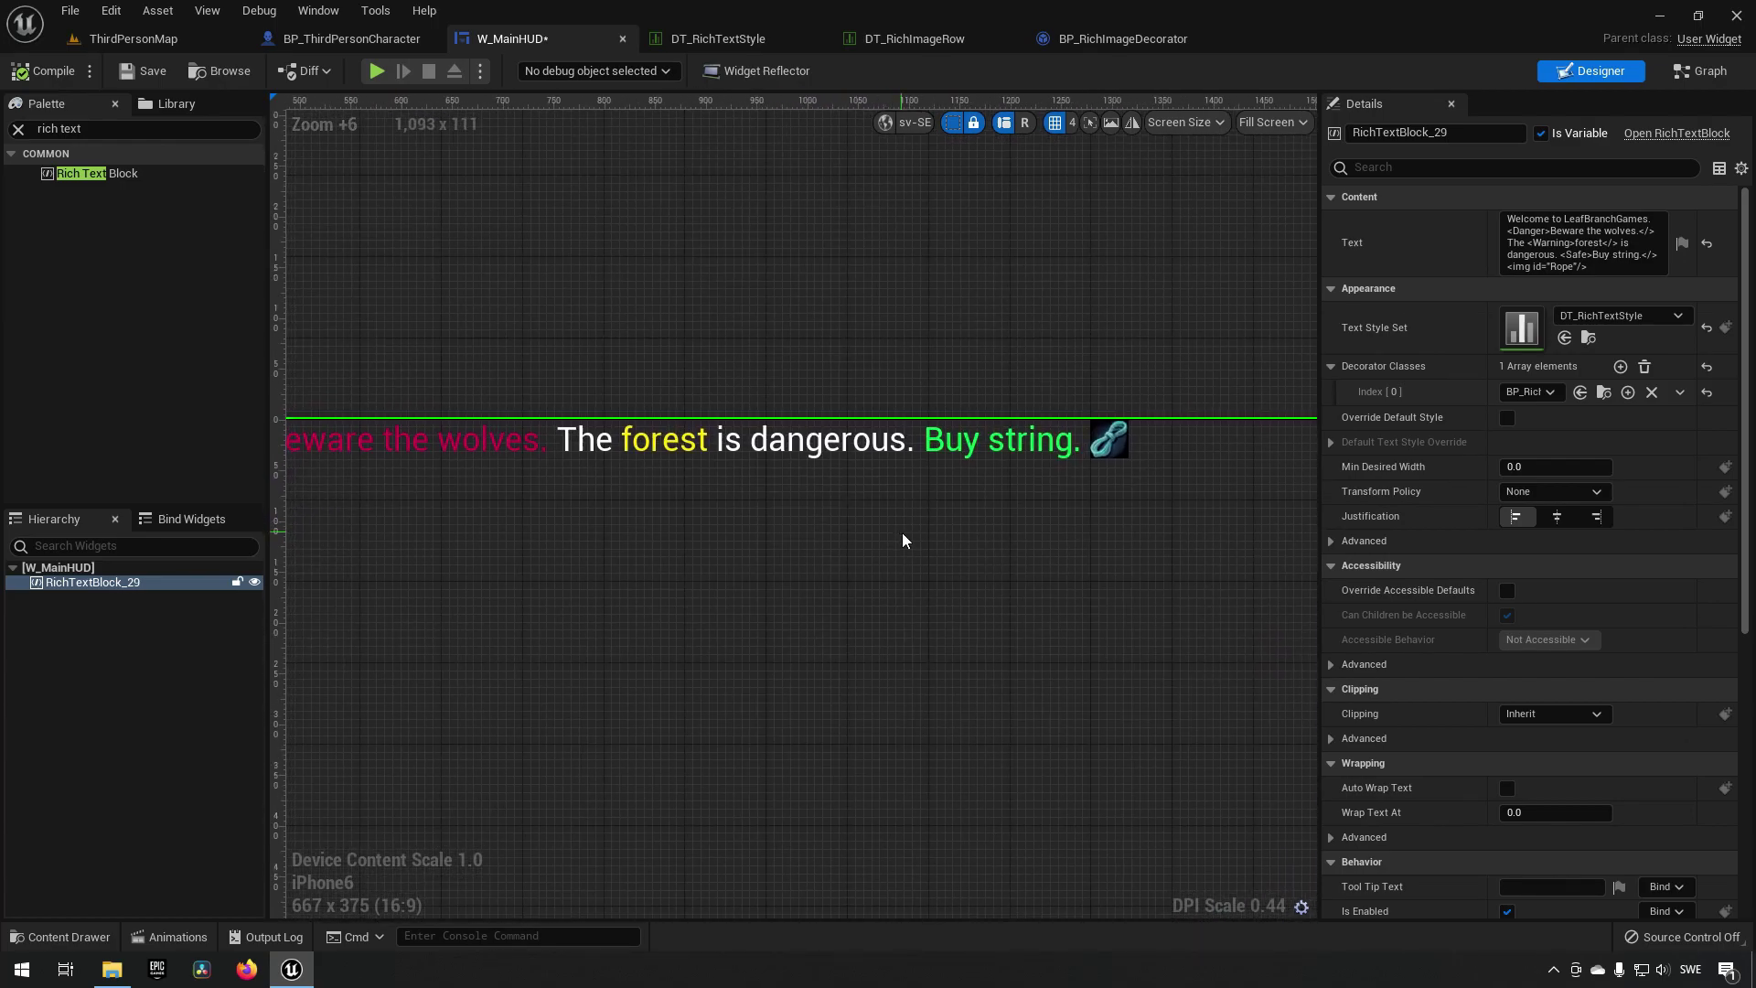